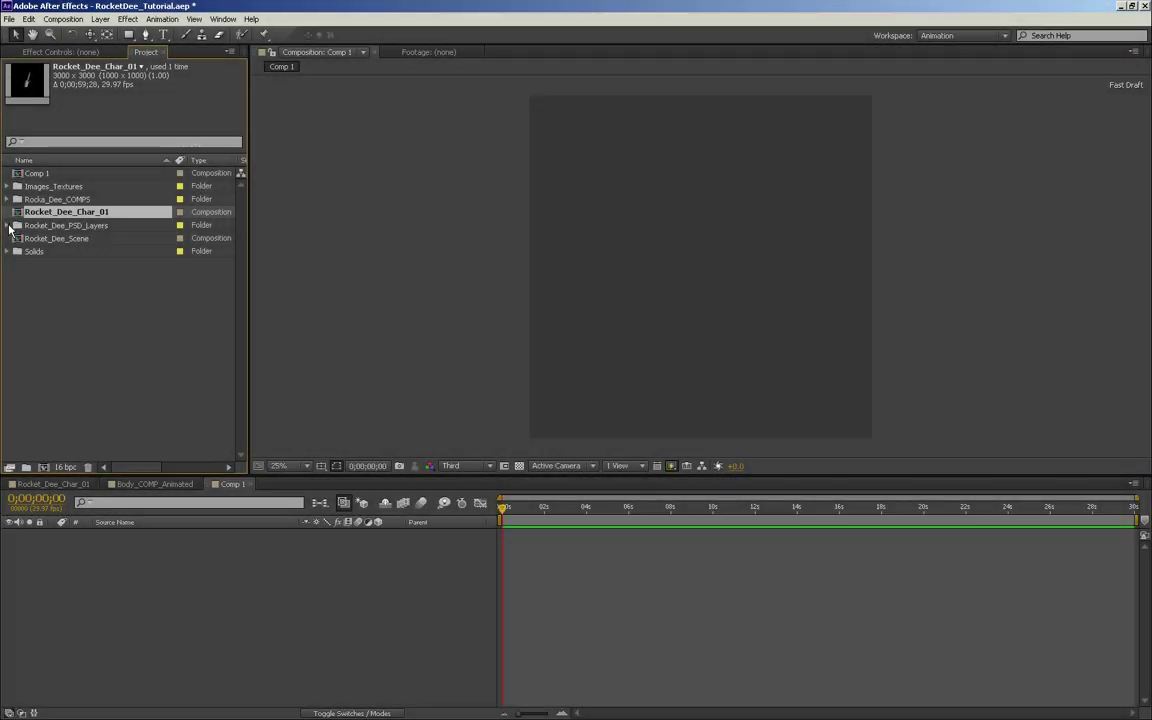
- Add Wing_LFT_COMP from the Rocka_Dee_COMPS folder to the Comp 1 timeline
{"action": "left_click", "coordinate": [8, 225]}
{"action": "left_click", "coordinate": [8, 225]}
{"action": "left_click", "coordinate": [8, 199]}
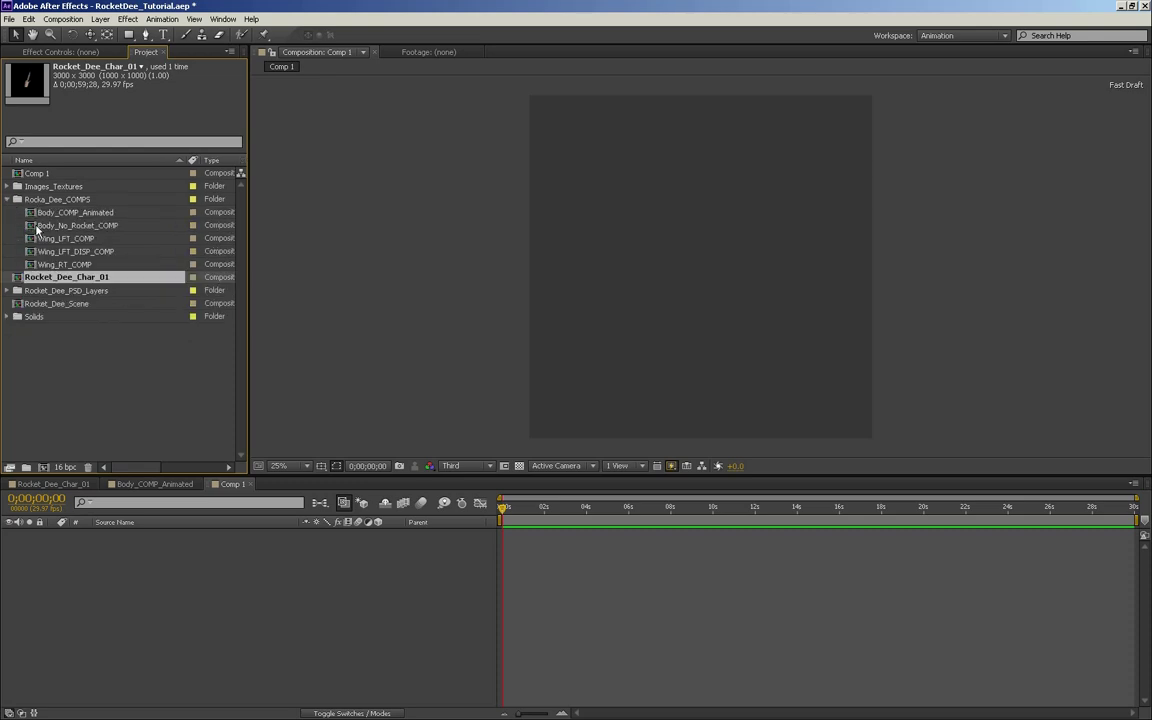
{"action": "left_click", "coordinate": [45, 238]}
{"action": "left_click", "coordinate": [50, 251]}
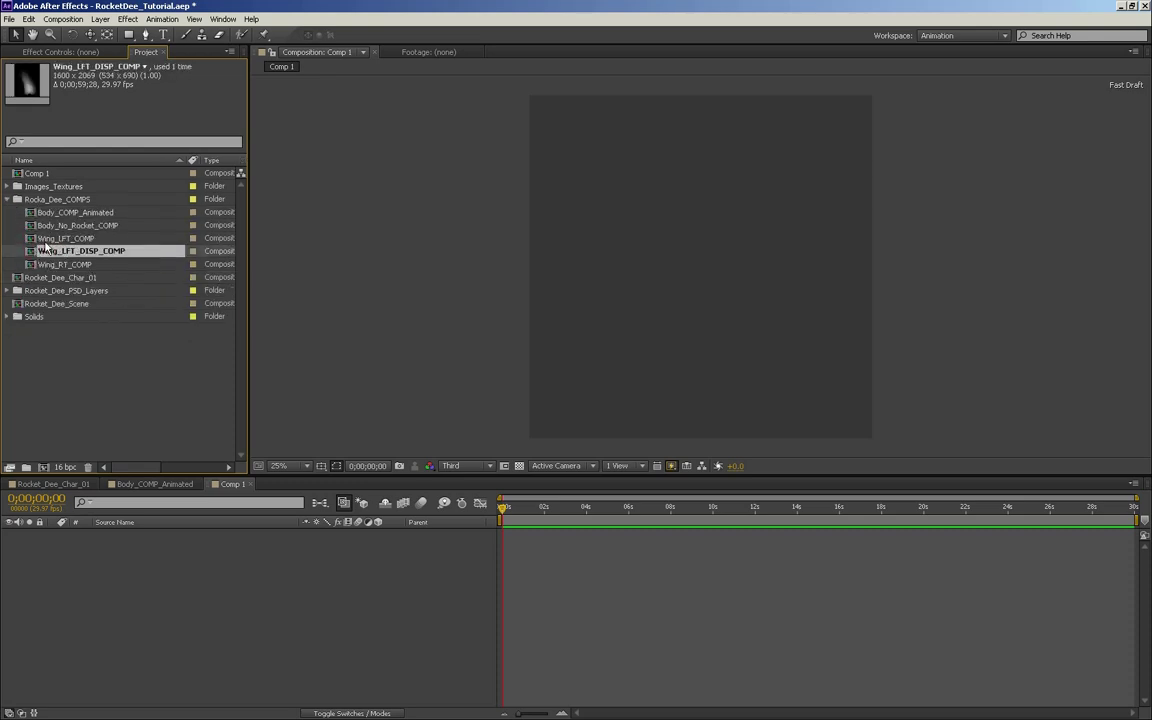
{"action": "left_click", "coordinate": [40, 239]}
{"action": "left_click", "coordinate": [33, 231]}
{"action": "left_click", "coordinate": [31, 245]}
{"action": "left_click", "coordinate": [31, 240]}
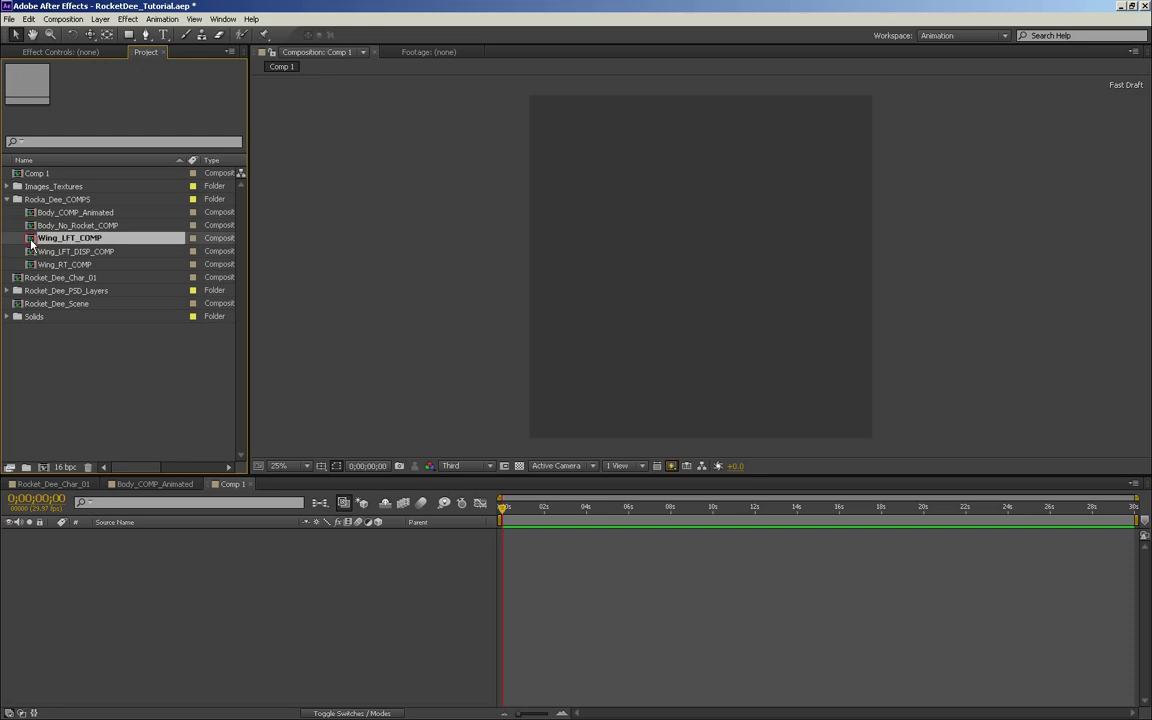
{"action": "left_click_drag", "start_coordinate": [111, 350], "coordinate": [247, 600]}
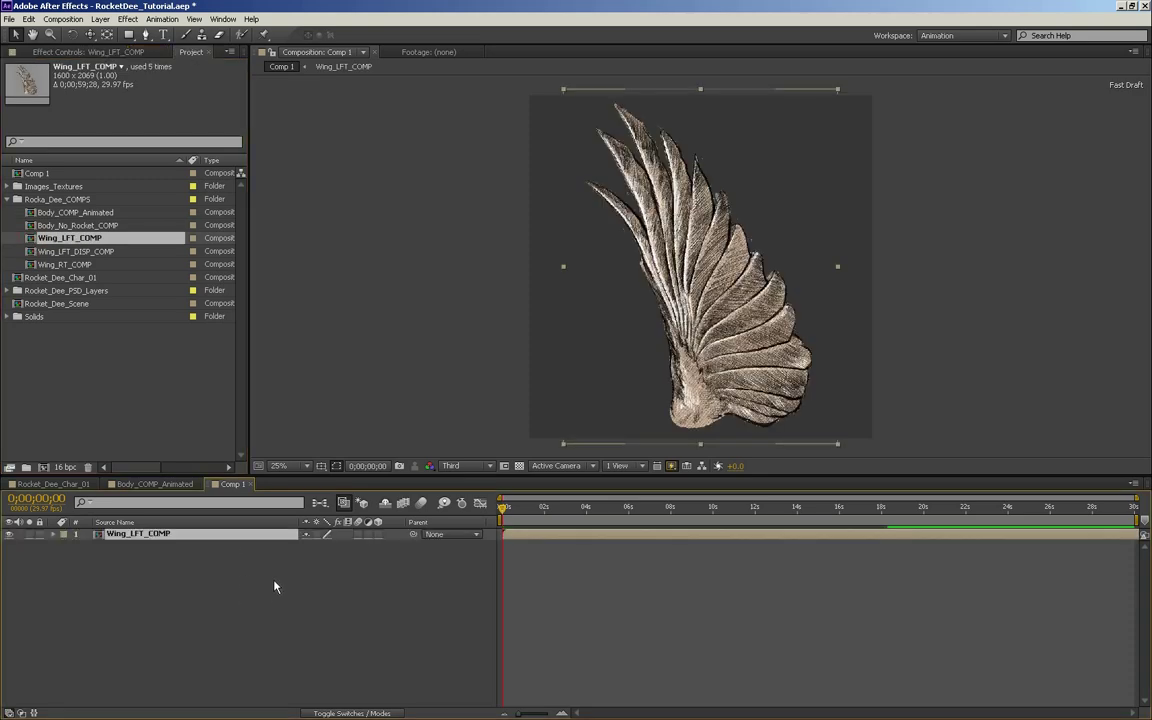
- Scrub through the wing layer, return to the first frame and switch the composition view to Custom View 1
{"action": "left_click_drag", "start_coordinate": [523, 511], "coordinate": [706, 515]}
{"action": "key", "text": "Home"}
{"action": "left_click", "coordinate": [560, 466]}
{"action": "left_click", "coordinate": [573, 571]}
- Create a two-node camera with the 80mm preset in Comp 1
{"action": "left_click", "coordinate": [133, 537]}
{"action": "left_click", "coordinate": [101, 19]}
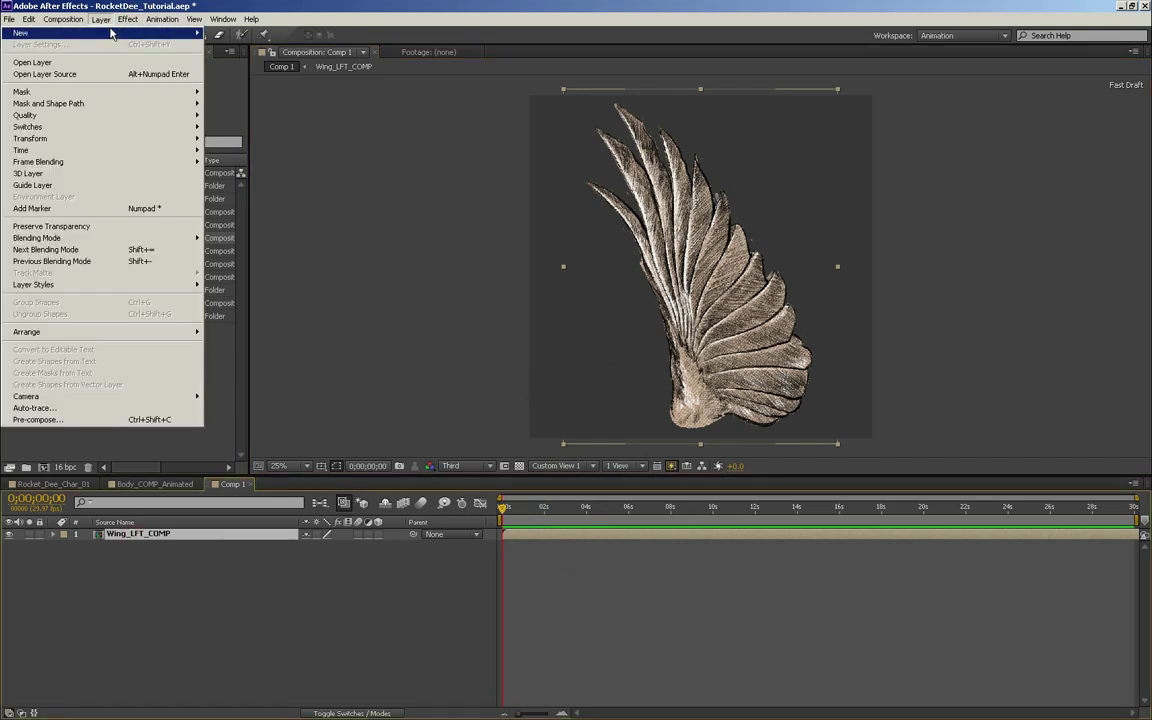
{"action": "mouse_move", "coordinate": [150, 31]}
{"action": "left_click", "coordinate": [243, 75]}
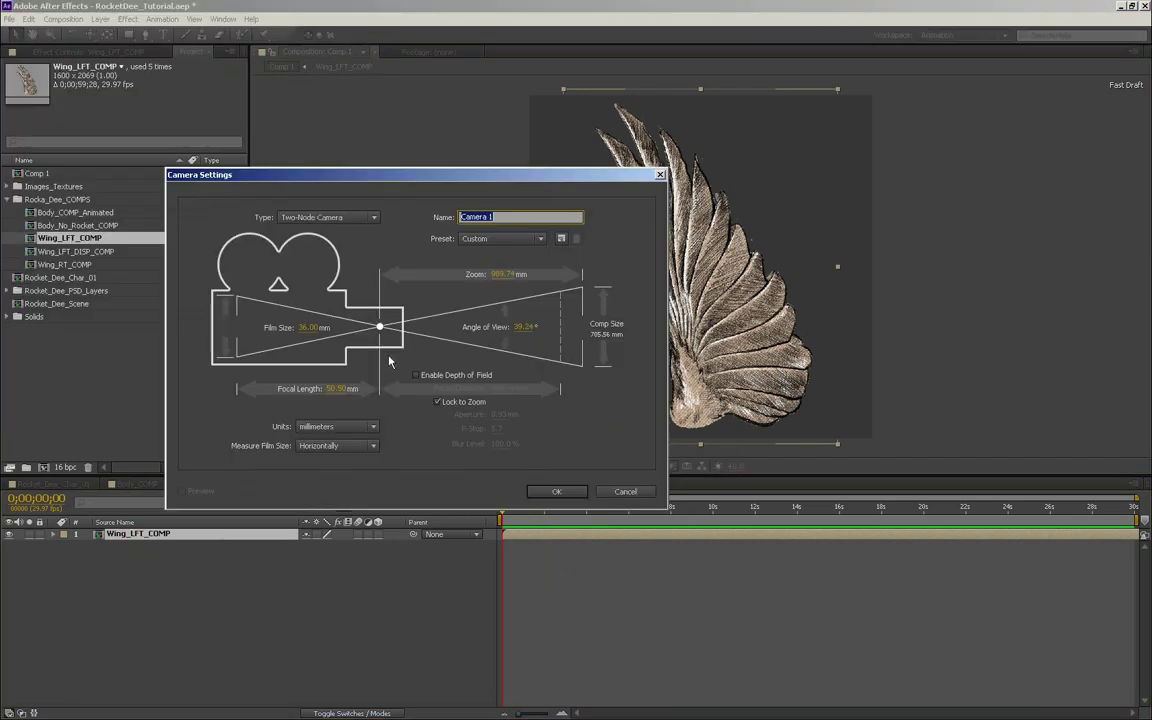
{"action": "left_click", "coordinate": [530, 238]}
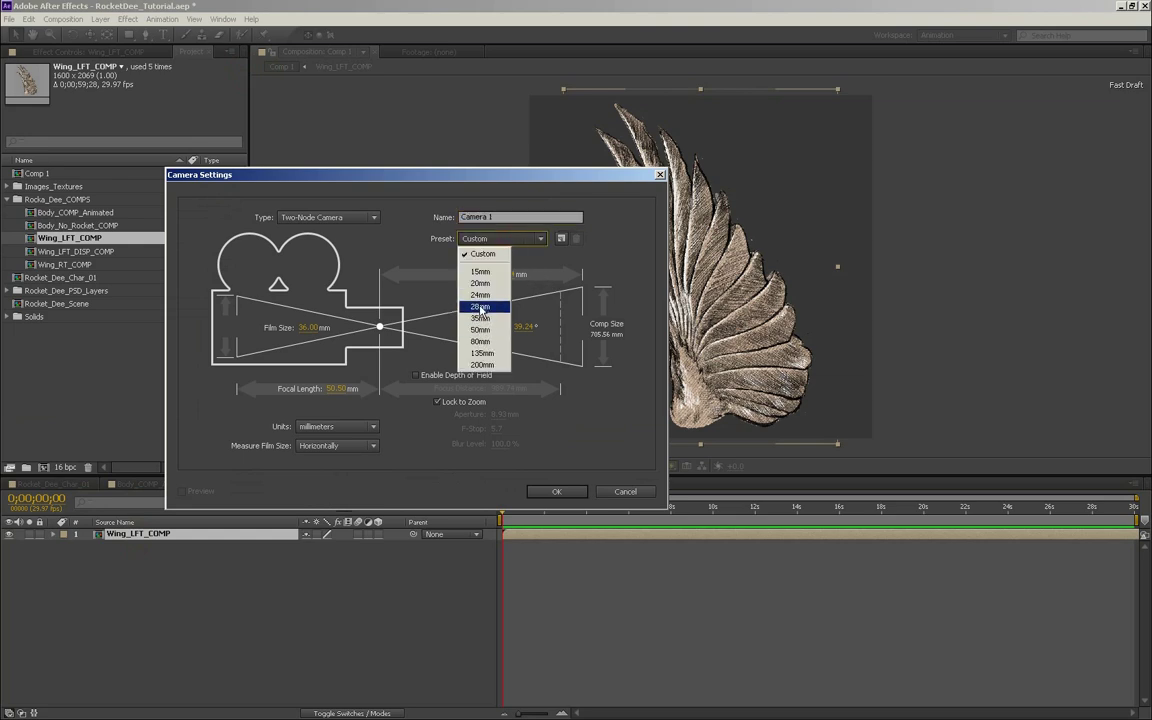
{"action": "left_click", "coordinate": [540, 307]}
{"action": "left_click", "coordinate": [500, 239]}
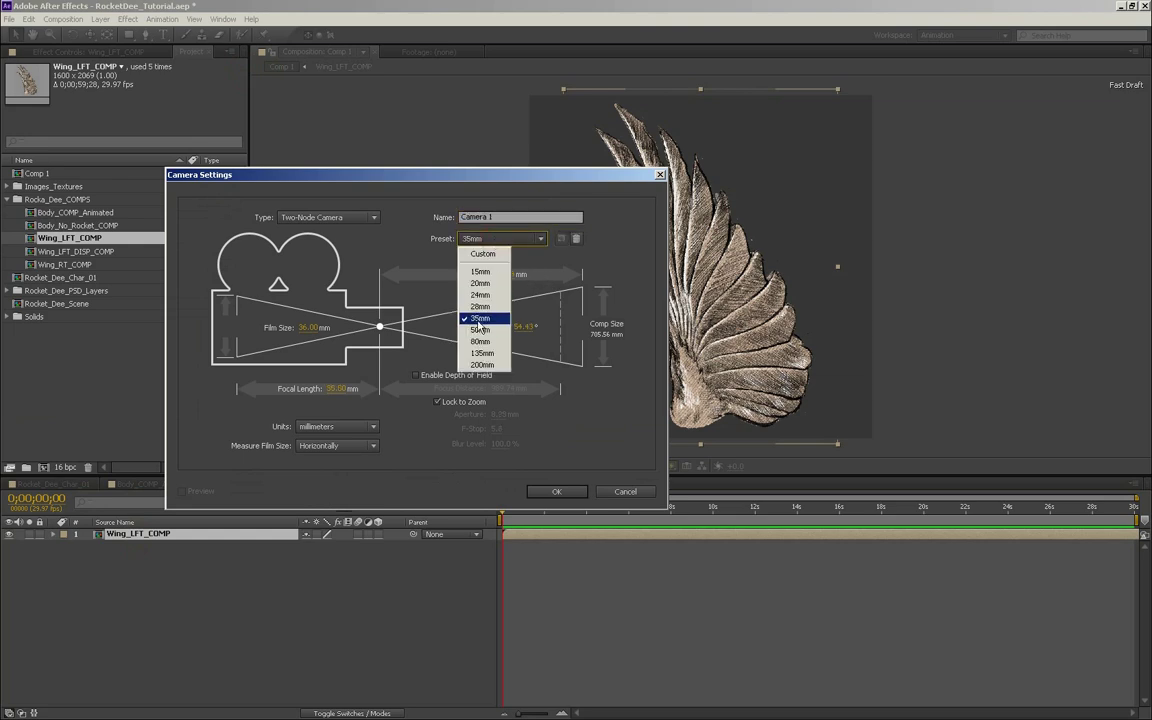
{"action": "left_click", "coordinate": [477, 290]}
{"action": "left_click", "coordinate": [471, 240]}
{"action": "left_click", "coordinate": [464, 344]}
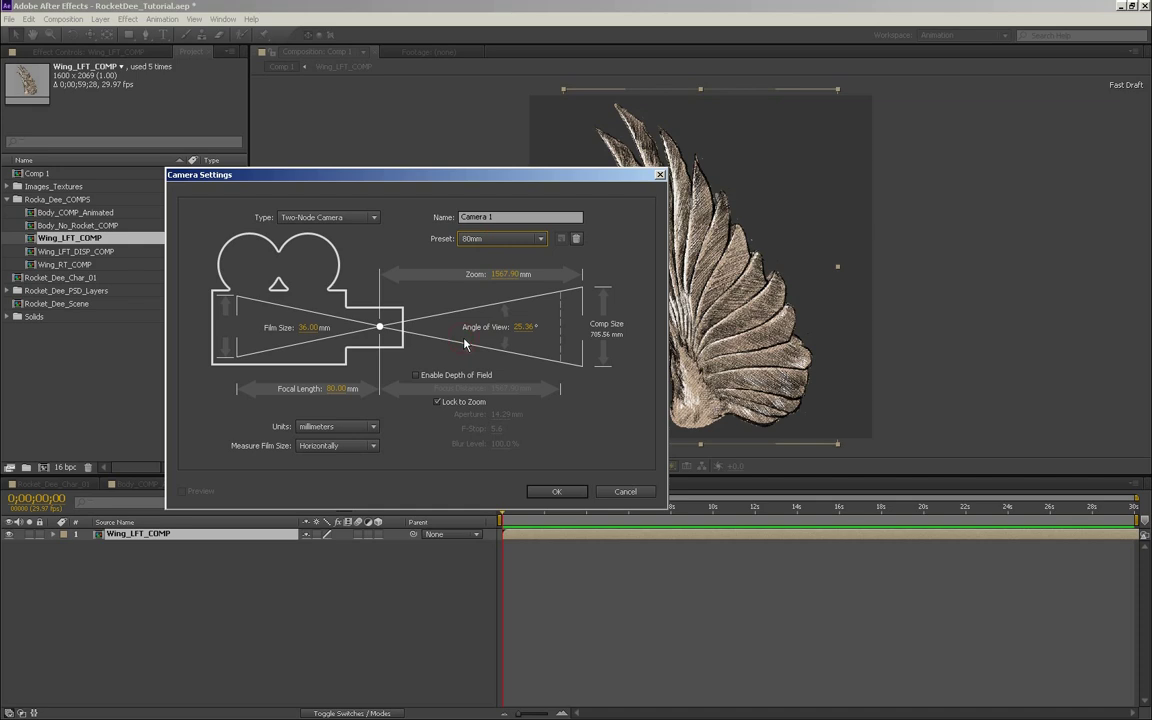
{"action": "left_click", "coordinate": [552, 492]}
- Switch the composition view to Active Camera
{"action": "left_click", "coordinate": [580, 305]}
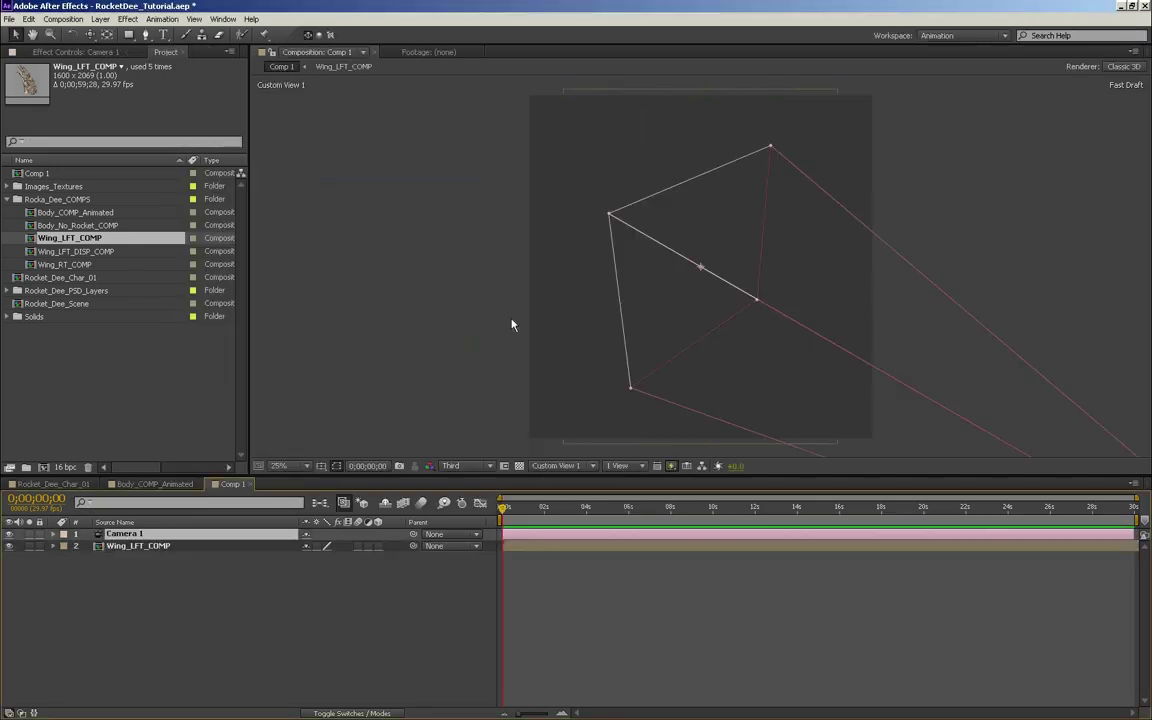
{"action": "left_click", "coordinate": [563, 466]}
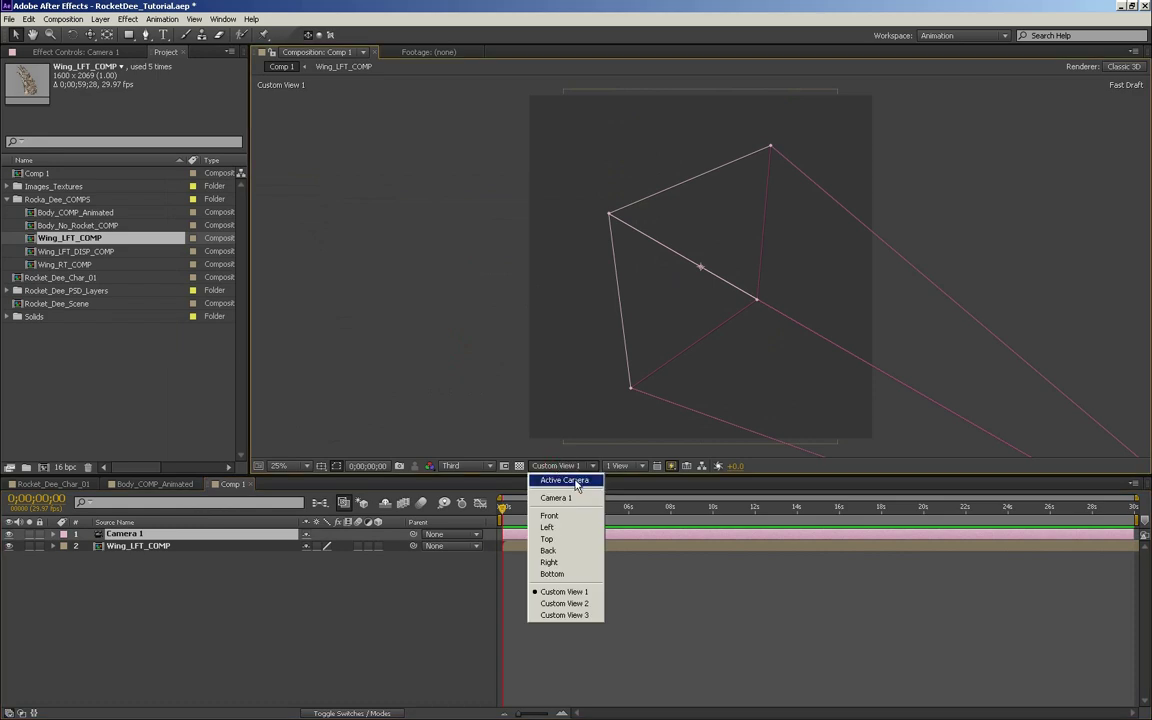
{"action": "left_click", "coordinate": [565, 480]}
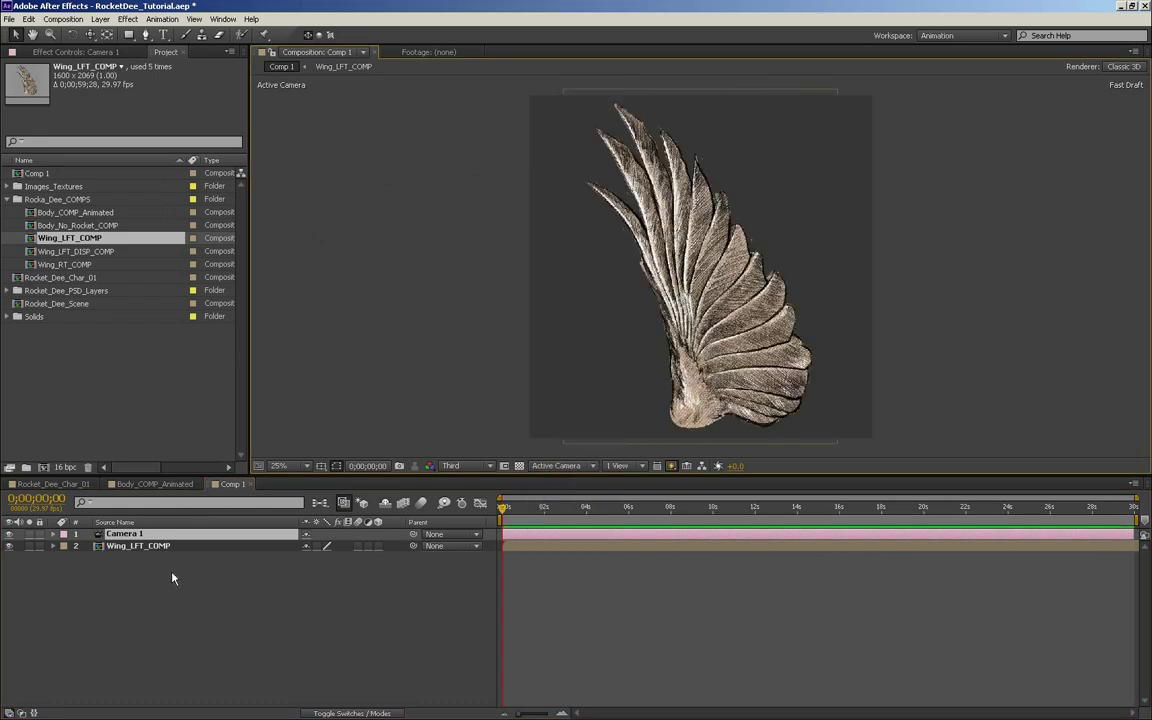
- Apply the Mettle FreeForm Pro effect to the Wing_LFT_COMP layer
{"action": "left_click", "coordinate": [88, 52]}
{"action": "right_click", "coordinate": [79, 146]}
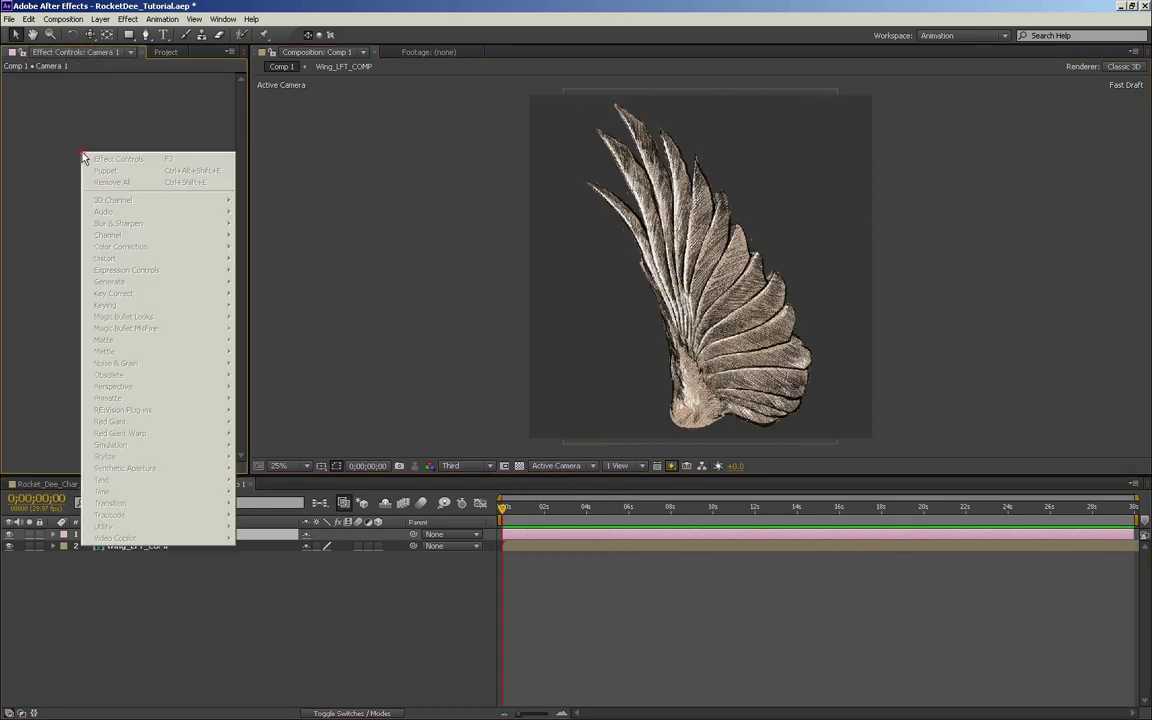
{"action": "left_click", "coordinate": [135, 80]}
{"action": "left_click", "coordinate": [140, 547]}
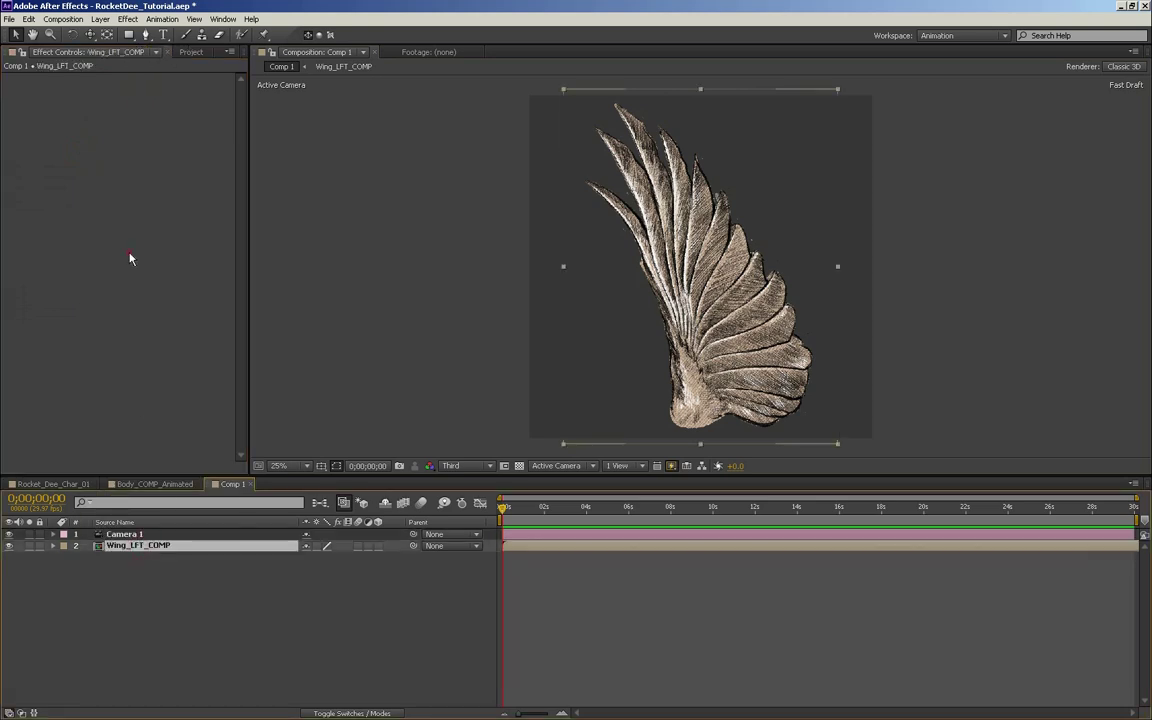
{"action": "right_click", "coordinate": [129, 250]}
{"action": "mouse_move", "coordinate": [208, 451]}
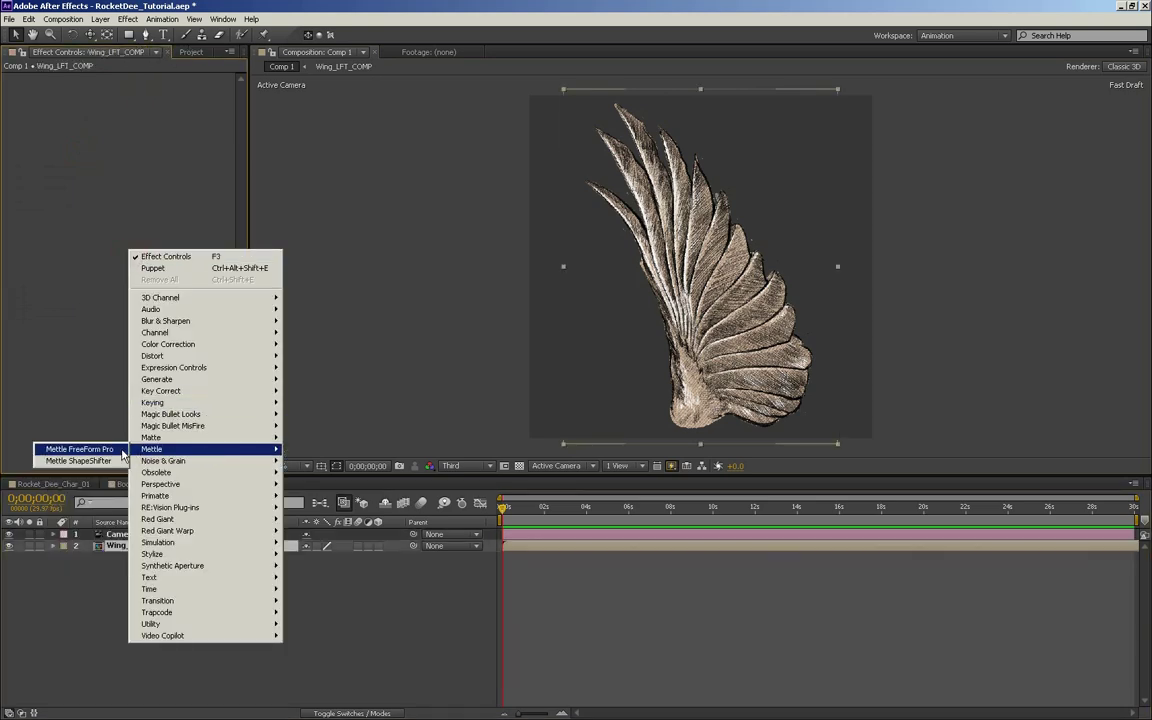
{"action": "left_click", "coordinate": [80, 449]}
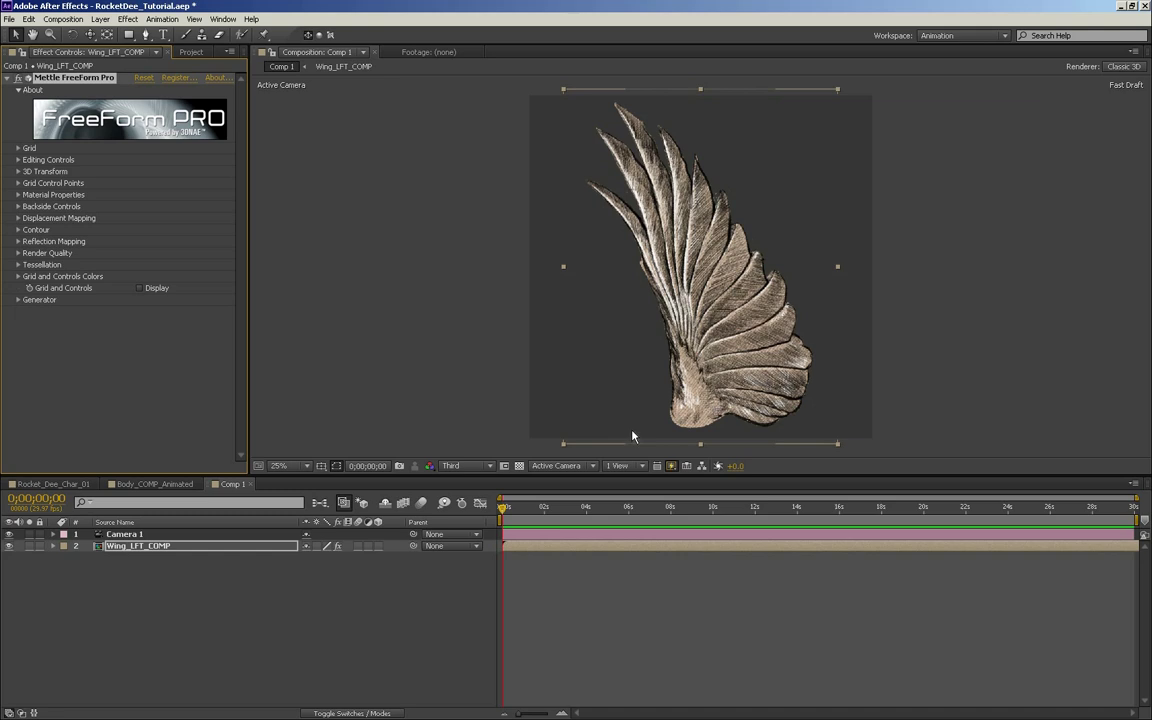
- Orbit Camera 1 around the wing to see it at an angle from the side
{"action": "left_click", "coordinate": [187, 536]}
{"action": "key", "text": "c"}
{"action": "left_click_drag", "start_coordinate": [733, 323], "coordinate": [604, 337]}
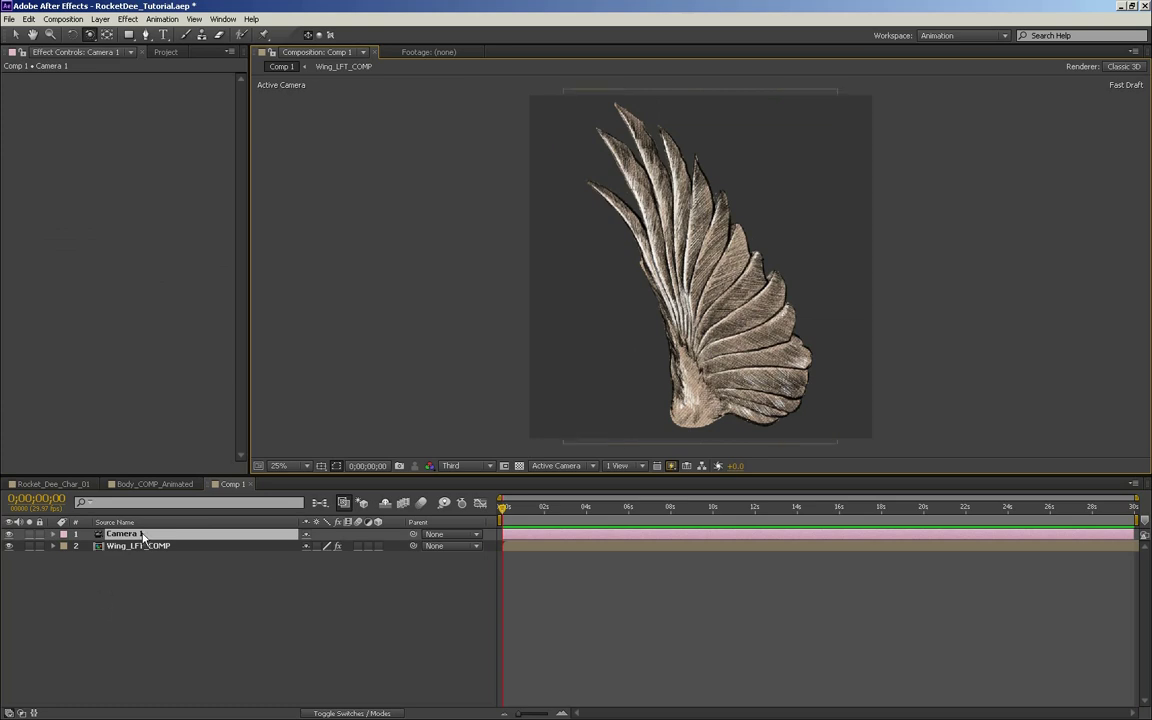
{"action": "left_click_drag", "start_coordinate": [578, 350], "coordinate": [645, 352]}
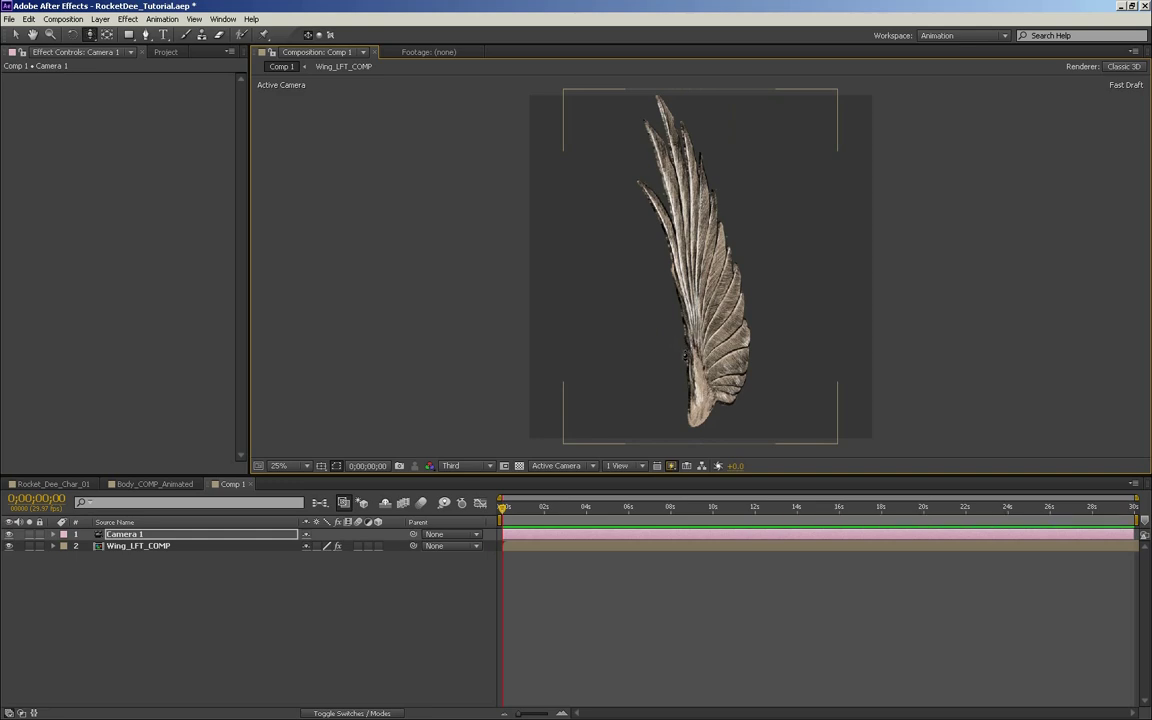
{"action": "left_click_drag", "start_coordinate": [684, 355], "coordinate": [650, 346]}
- Display the FreeForm Pro grid and controls on the wing layer and expand the effect's Editing Controls
{"action": "left_click", "coordinate": [150, 546]}
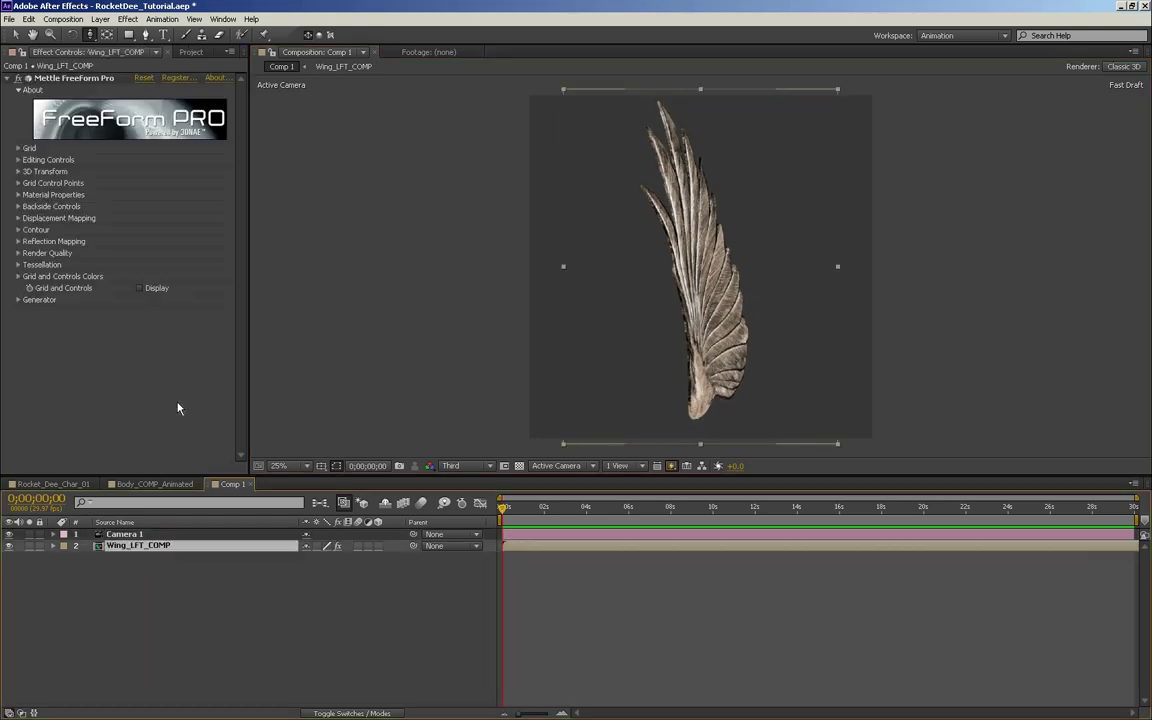
{"action": "left_click", "coordinate": [140, 288]}
{"action": "left_click", "coordinate": [18, 160]}
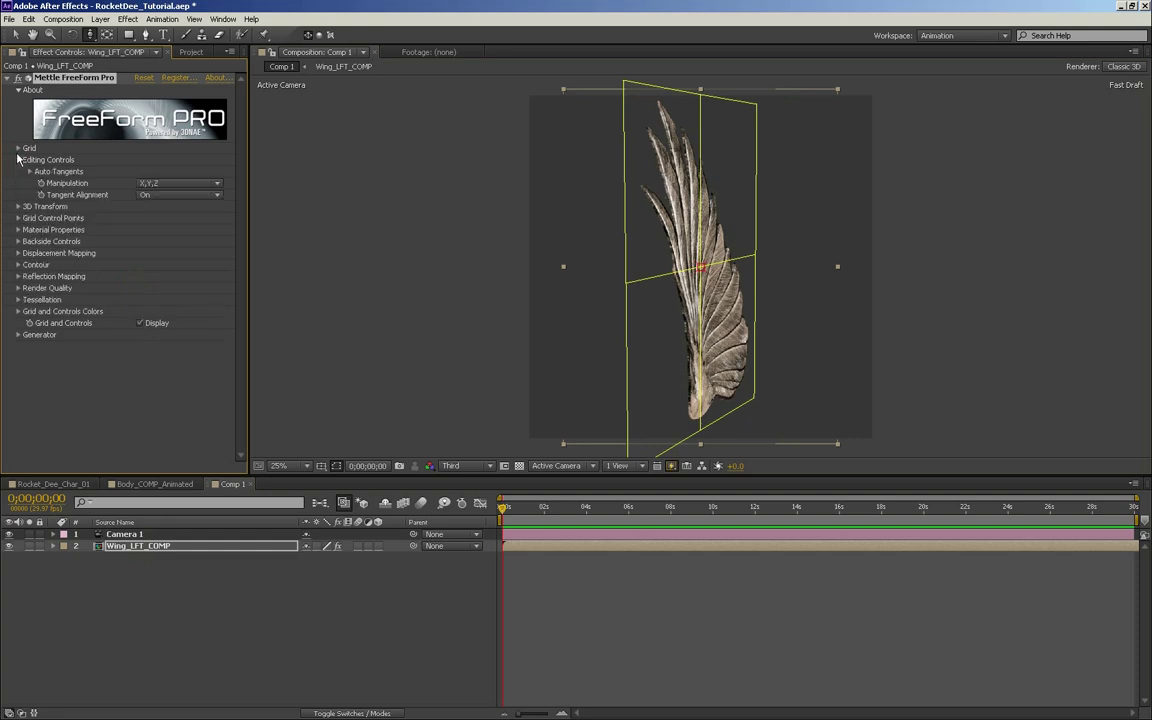
- Set the FreeForm Pro grid to 1 column and 4 rows
{"action": "left_click", "coordinate": [17, 149]}
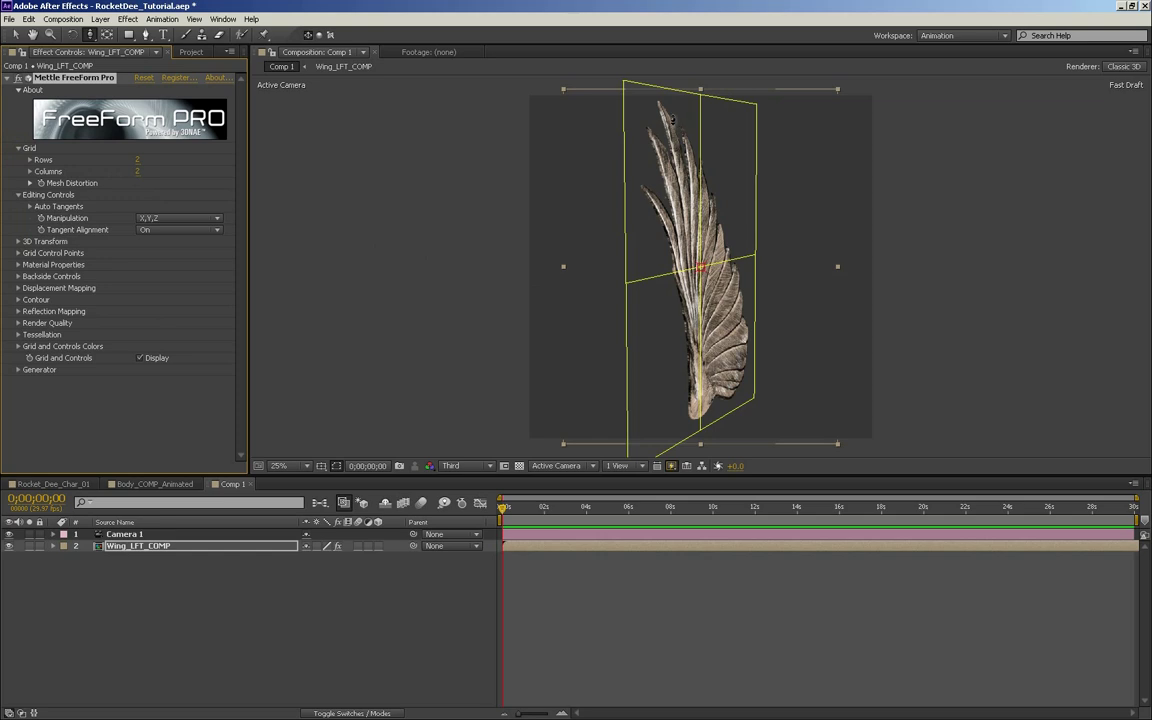
{"action": "left_click", "coordinate": [139, 173]}
{"action": "key", "text": "Return"}
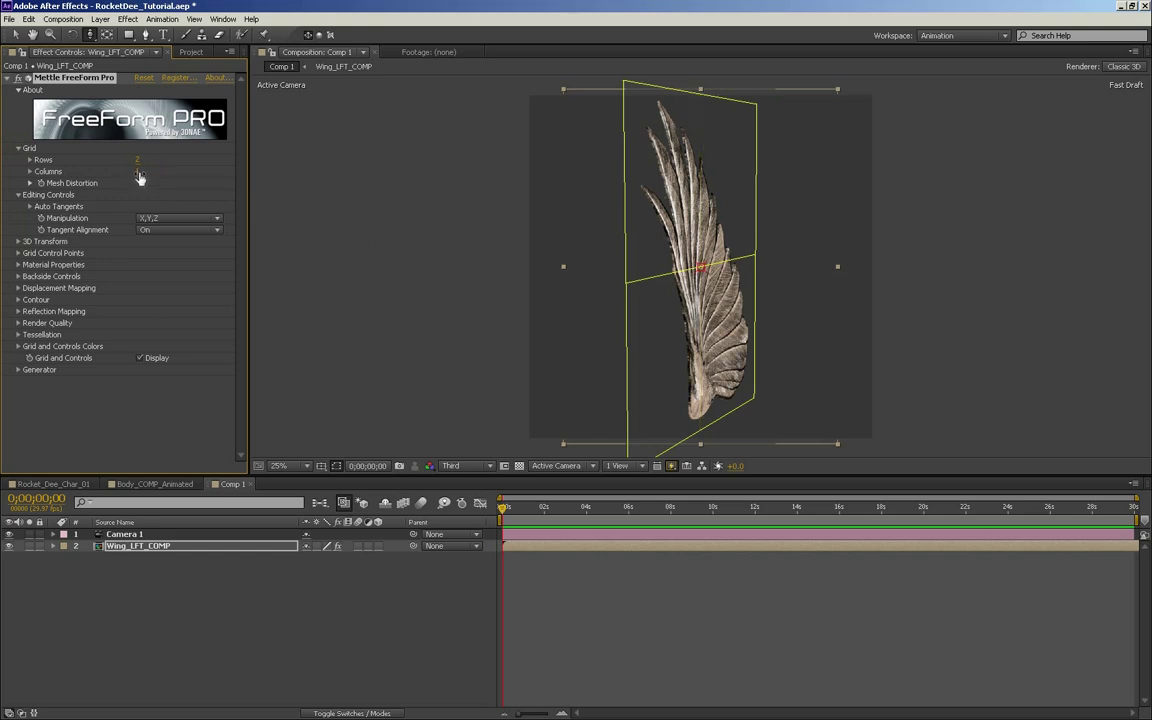
{"action": "left_click", "coordinate": [139, 160]}
{"action": "type", "text": "4"}
{"action": "key", "text": "Return"}
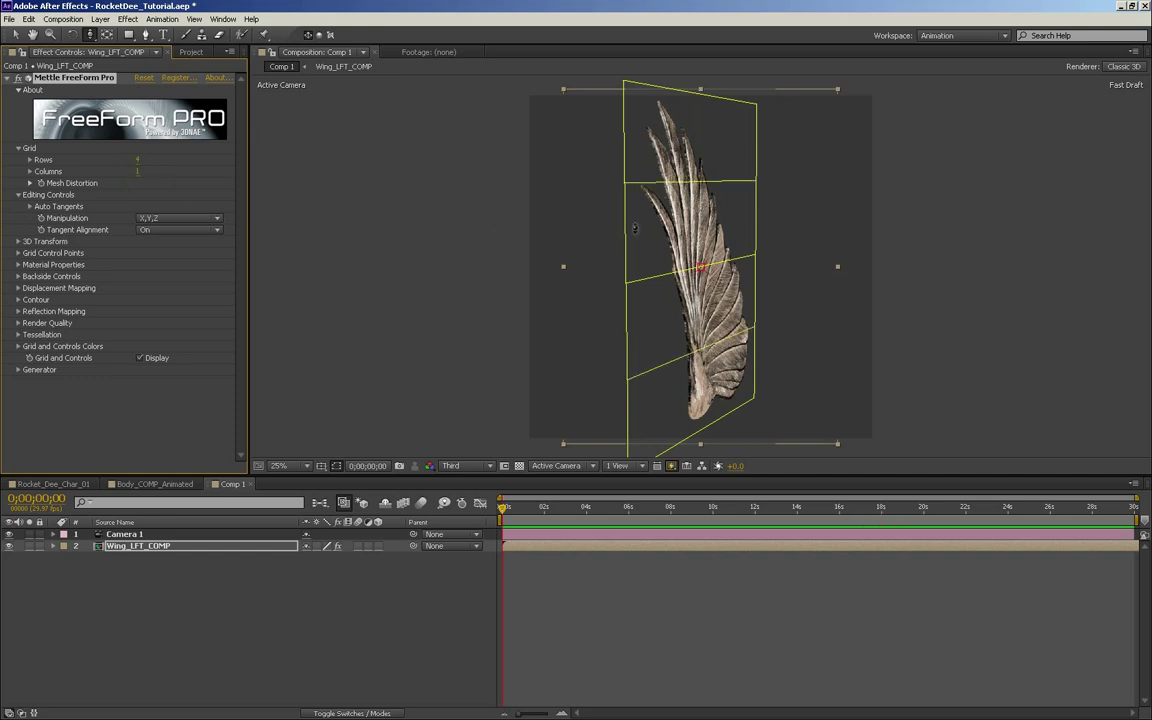
- Move the current time to frame 15 and expand the wing effect's 3D Transform settings
{"action": "left_click", "coordinate": [146, 573]}
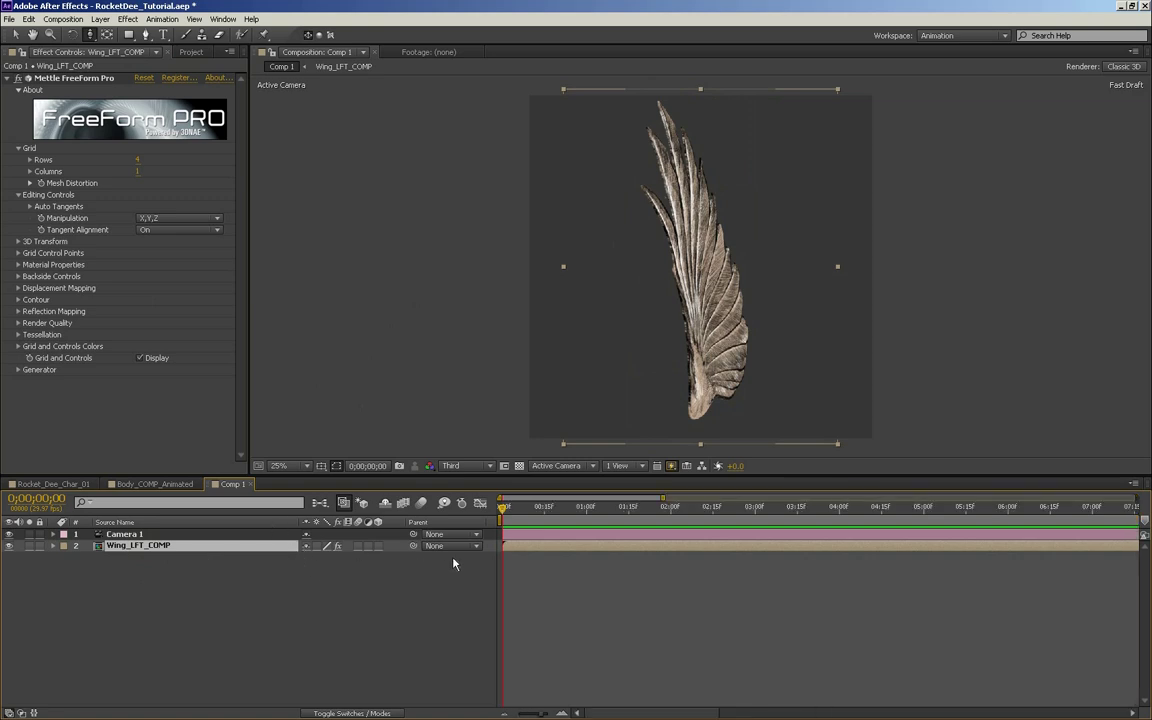
{"action": "key", "text": "="}
{"action": "key", "text": "="}
{"action": "left_click_drag", "start_coordinate": [526, 508], "coordinate": [674, 525]}
{"action": "left_click", "coordinate": [18, 241]}
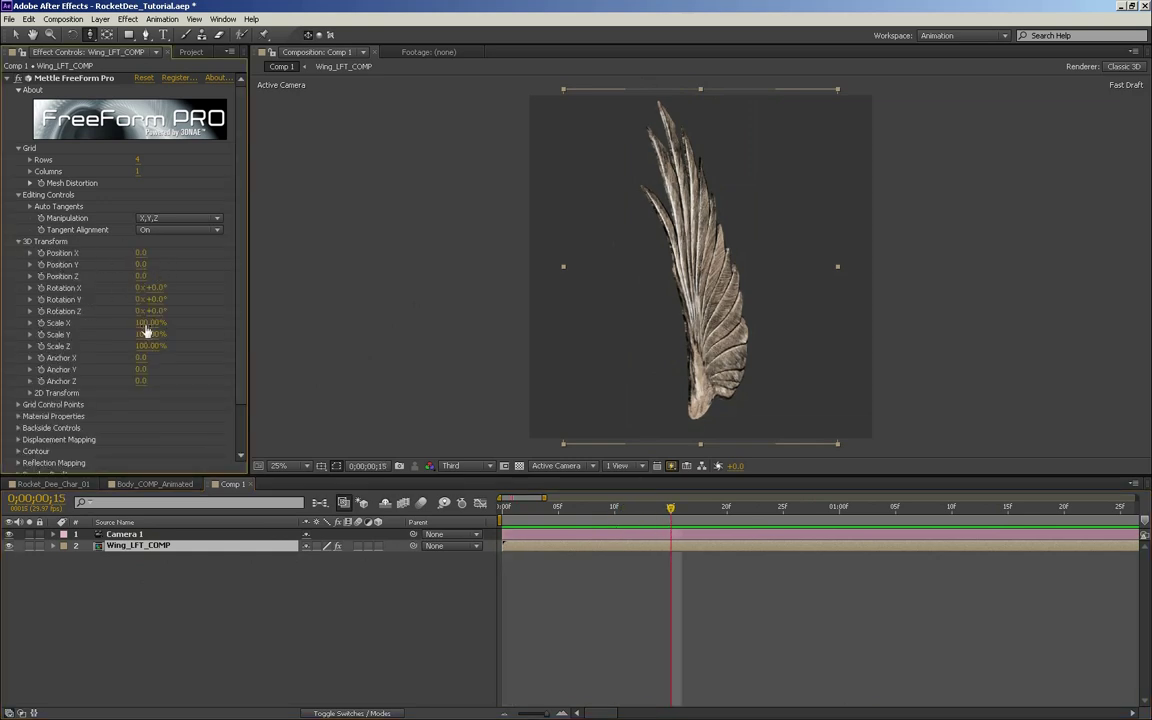
- Set Anchor Y in the wing's 3D Transform settings to 920 to put the pivot at the wing's base
{"action": "left_click_drag", "start_coordinate": [156, 289], "coordinate": [141, 259]}
{"action": "key", "text": "ctrl+z"}
{"action": "left_click_drag", "start_coordinate": [142, 369], "coordinate": [197, 357]}
{"action": "key", "text": "ctrl+z"}
{"action": "key", "text": "ctrl+z"}
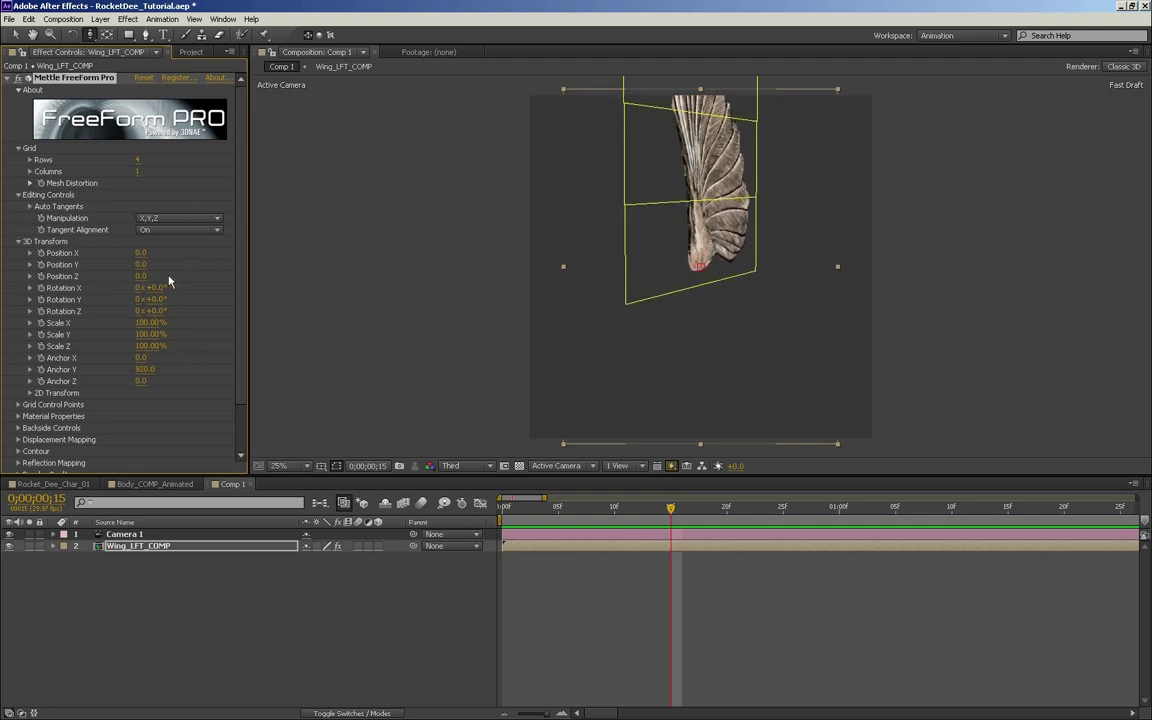
- Set the wing's 3D Transform Position Y to 920 and test the X rotation around its base
{"action": "mouse_move", "coordinate": [150, 287]}
{"action": "left_mouse_down"}
{"action": "mouse_move", "coordinate": [223, 285]}
{"action": "mouse_move", "coordinate": [151, 248]}
{"action": "mouse_move", "coordinate": [137, 248]}
{"action": "mouse_move", "coordinate": [142, 281]}
{"action": "left_mouse_up"}
{"action": "left_click", "coordinate": [142, 264]}
{"action": "type", "text": "920"}
{"action": "key", "text": "Return"}
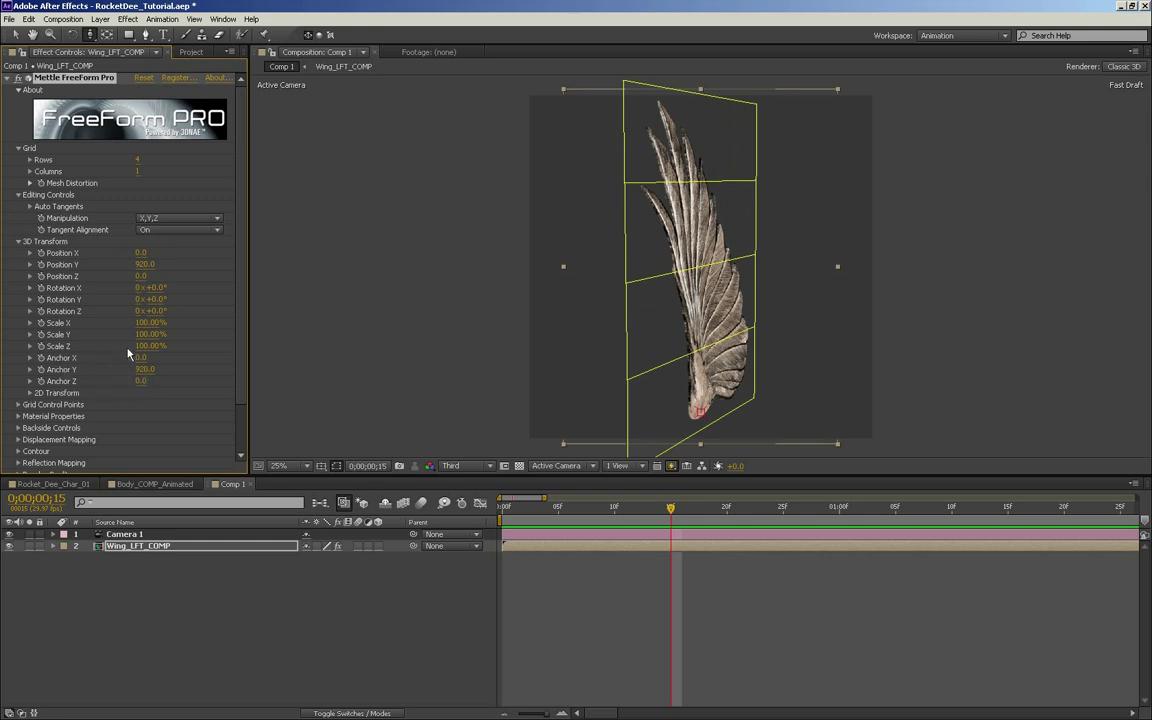
{"action": "mouse_move", "coordinate": [152, 288]}
{"action": "left_mouse_down"}
{"action": "mouse_move", "coordinate": [189, 287]}
{"action": "mouse_move", "coordinate": [148, 284]}
{"action": "left_mouse_up"}
{"action": "key", "text": "ctrl+z"}
- Set a Rotation X keyframe of 0° on the first frame and reveal the wing layer's animated properties and expressions
{"action": "key", "text": "Home"}
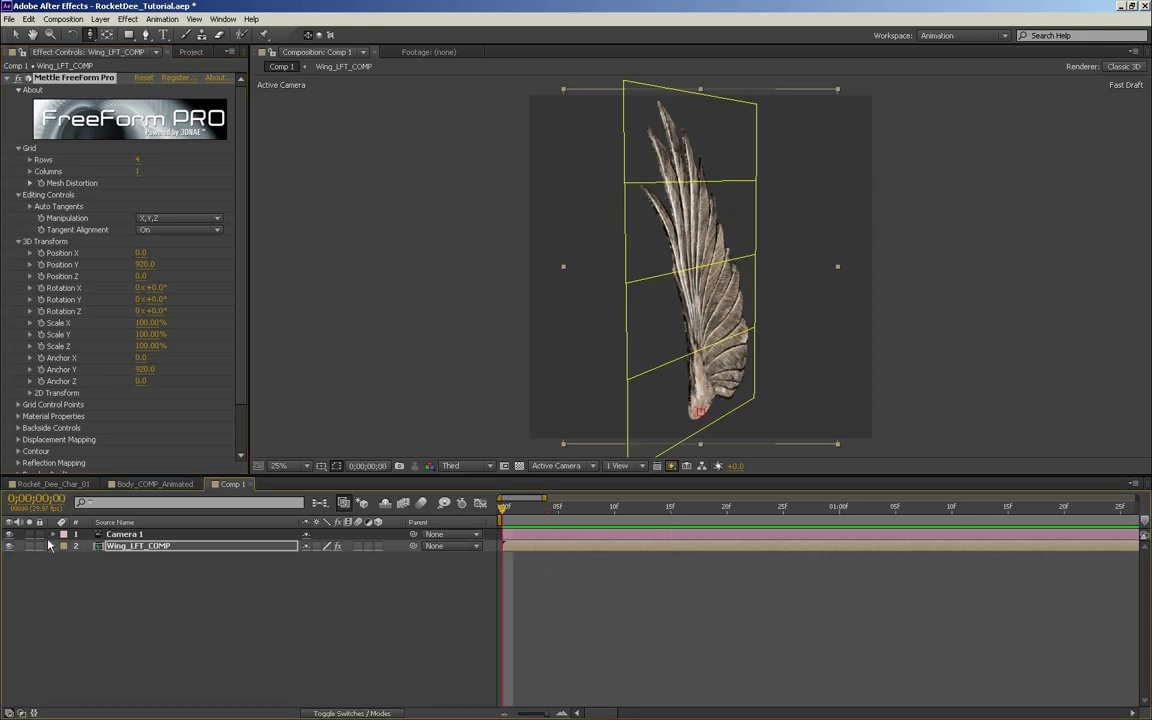
{"action": "left_click", "coordinate": [52, 546]}
{"action": "left_click", "coordinate": [53, 547]}
{"action": "left_click", "coordinate": [566, 553]}
{"action": "key", "text": "e"}
{"action": "key", "text": "e"}
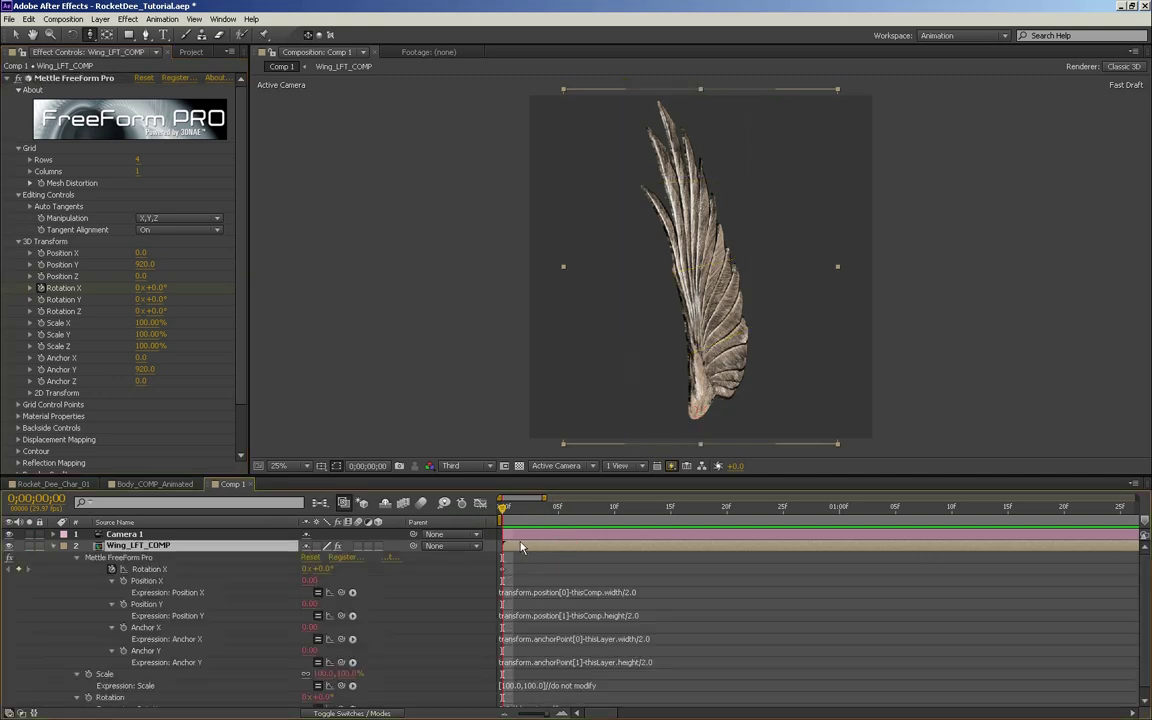
- Collapse the Position and Anchor expressions and add a 0° Rotation X keyframe at frame 10
{"action": "left_click", "coordinate": [111, 580]}
{"action": "left_click", "coordinate": [111, 592]}
{"action": "left_click", "coordinate": [111, 604]}
{"action": "left_click", "coordinate": [111, 615]}
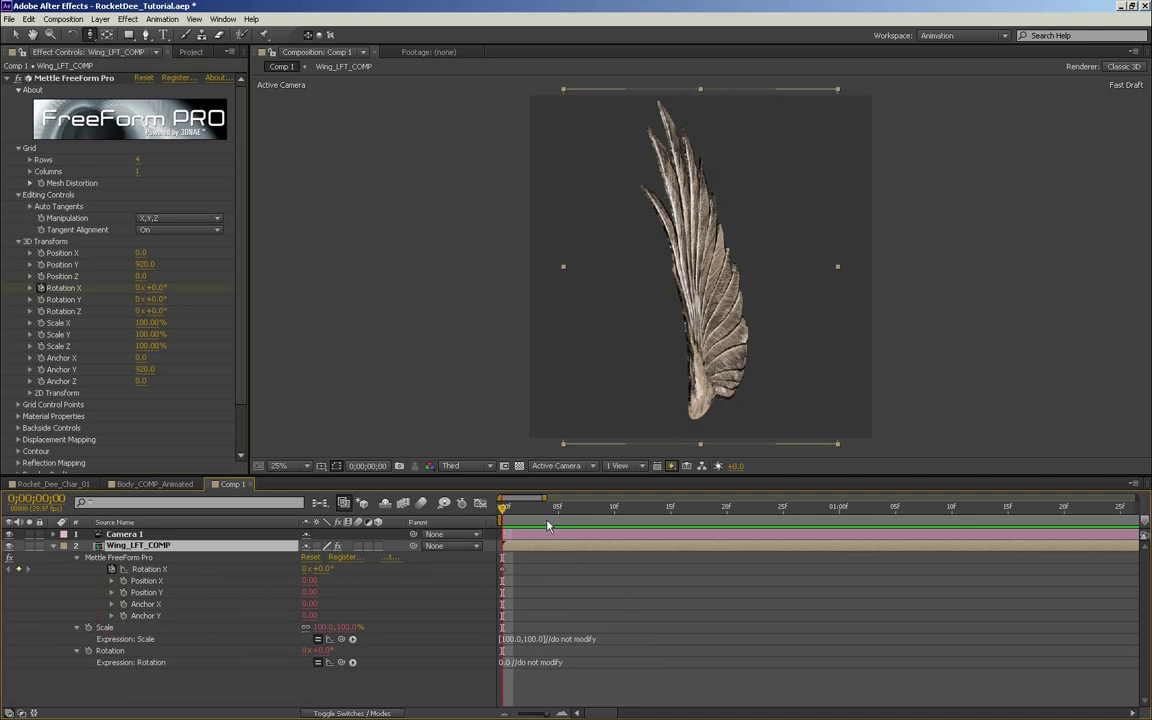
{"action": "key", "text": "shift+Page_Down"}
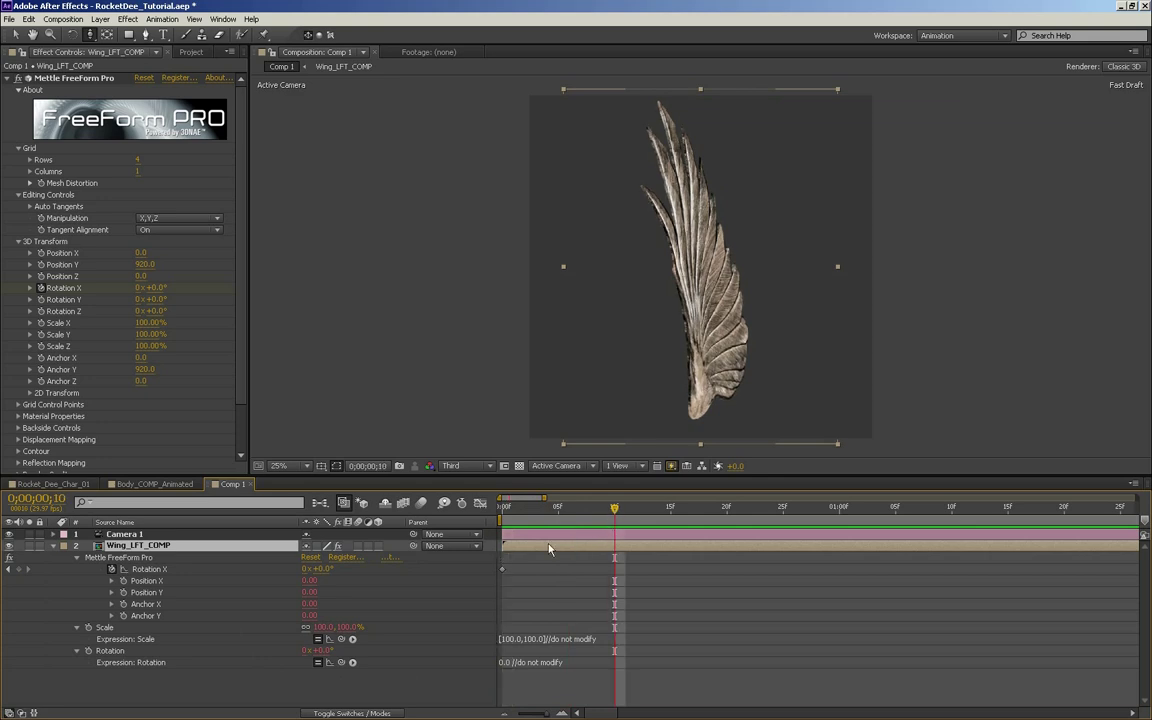
{"action": "left_click", "coordinate": [18, 568]}
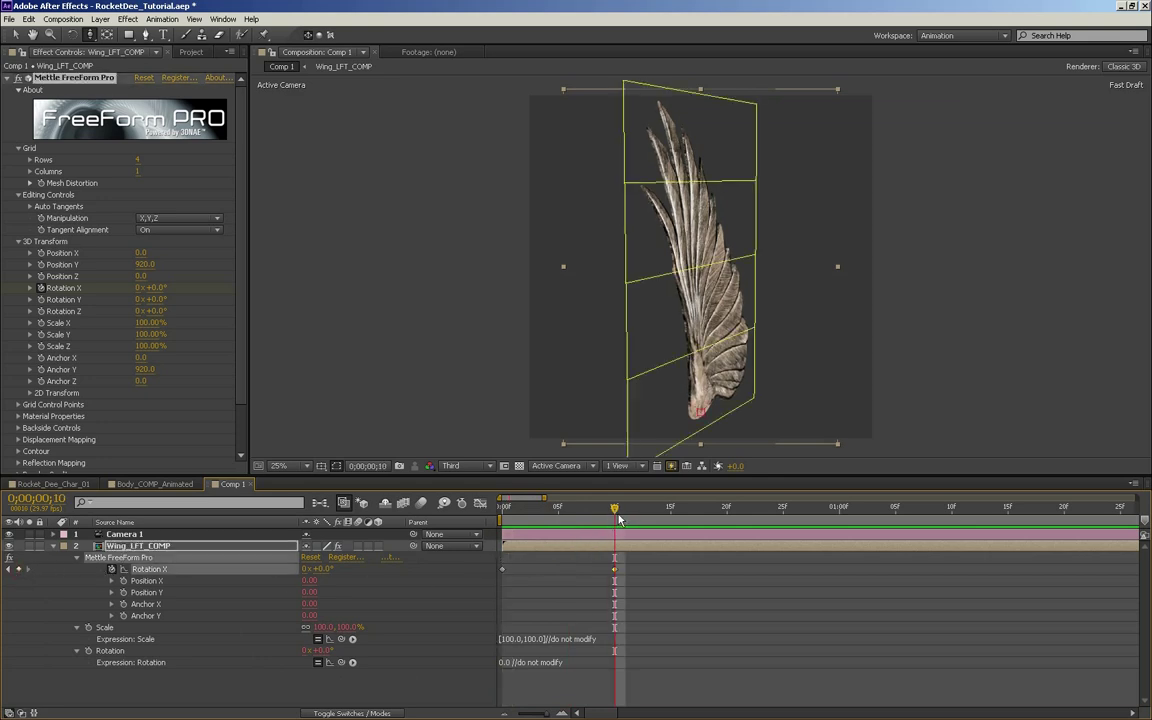
- Set a Rotation X keyframe of 180° at frame 5 and scrub back to the first frame
{"action": "left_click_drag", "start_coordinate": [612, 511], "coordinate": [558, 513]}
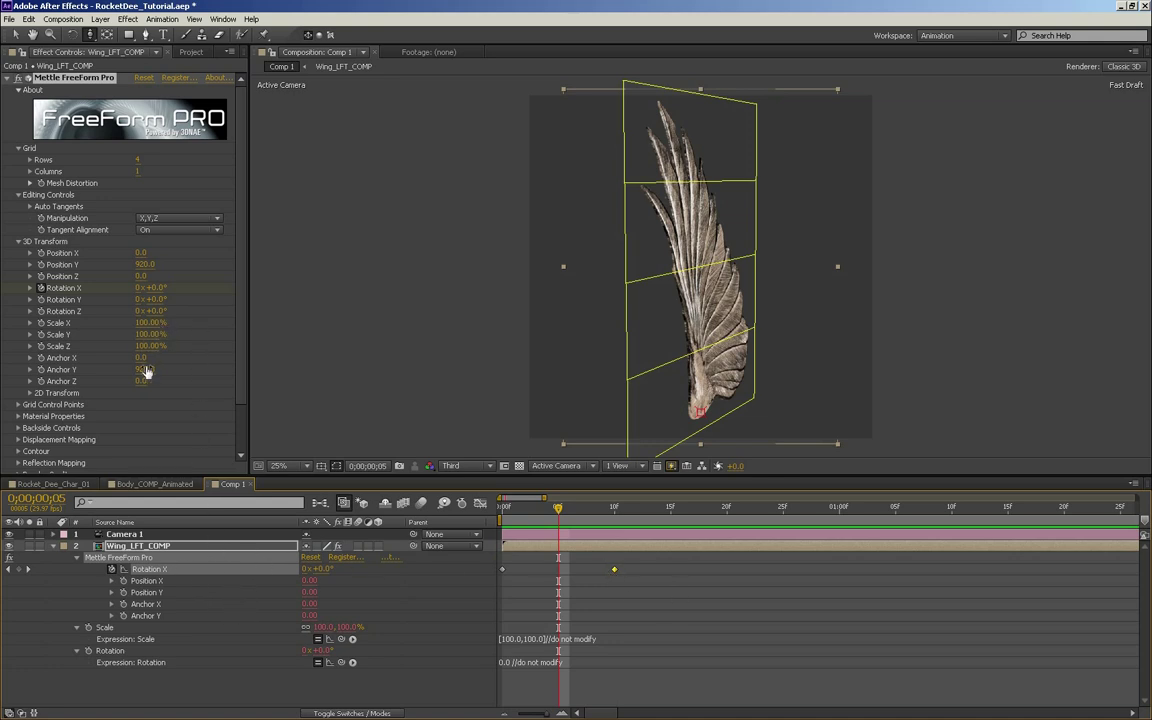
{"action": "left_click_drag", "start_coordinate": [157, 290], "coordinate": [292, 310]}
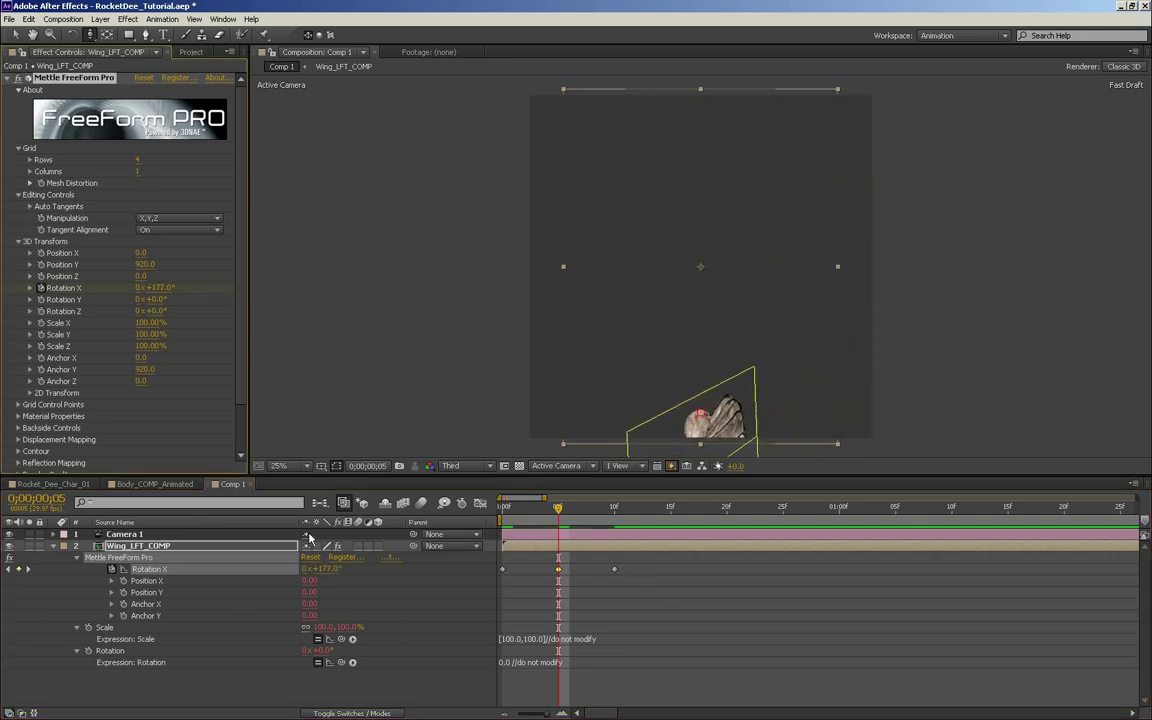
{"action": "left_click", "coordinate": [165, 291]}
{"action": "type", "text": "1"}
{"action": "type", "text": "80"}
{"action": "key", "text": "Return"}
{"action": "left_click_drag", "start_coordinate": [558, 510], "coordinate": [502, 512]}
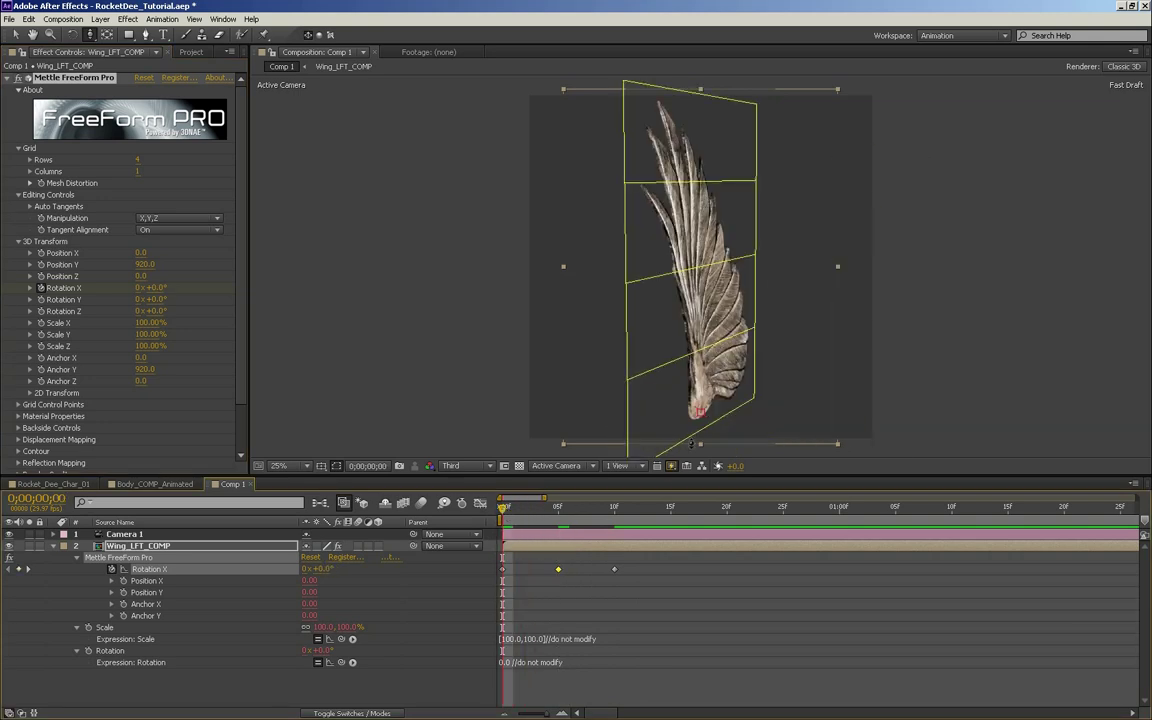
- Retime the Rotation X keyframes by moving the 180° keyframe to frame 6 and the final 0° keyframe to frame 12
{"action": "left_click", "coordinate": [535, 508]}
{"action": "left_click_drag", "start_coordinate": [535, 508], "coordinate": [527, 509]}
{"action": "key", "text": "equal"}
{"action": "key", "text": "minus"}
{"action": "left_click_drag", "start_coordinate": [643, 565], "coordinate": [525, 582]}
{"action": "left_click_drag", "start_coordinate": [557, 571], "coordinate": [568, 571]}
{"action": "left_click_drag", "start_coordinate": [645, 564], "coordinate": [612, 574]}
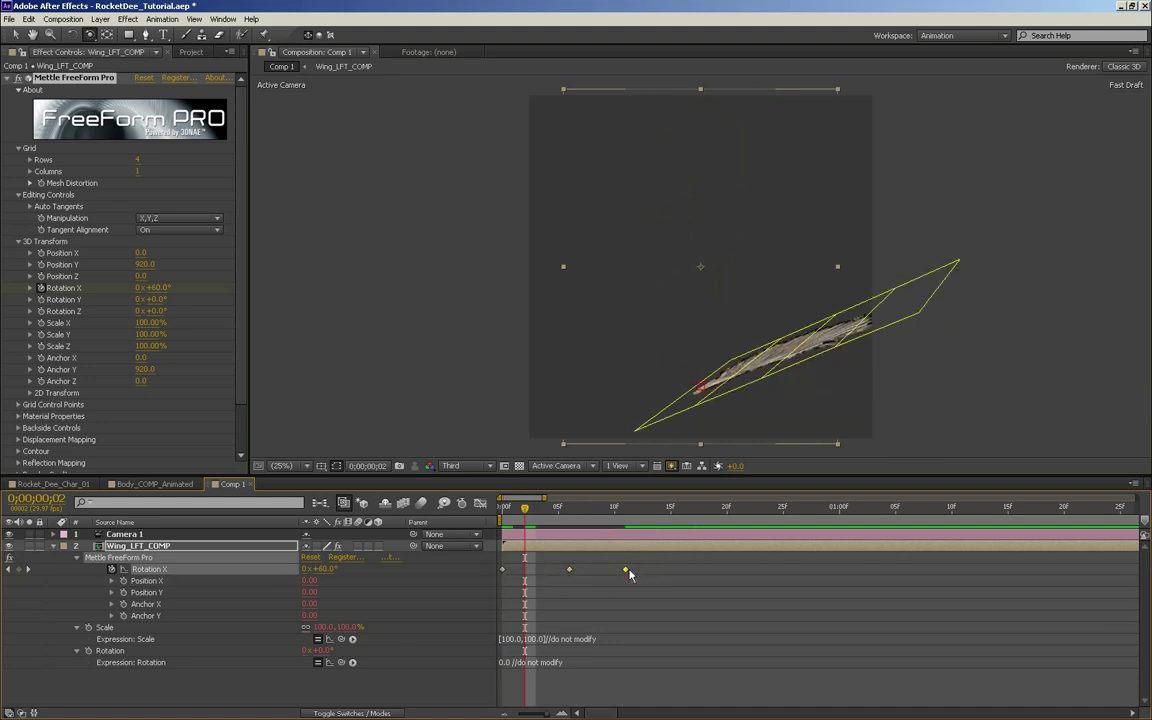
- Add 90° Rotation X keyframes at frames 3 and 9 and return to frame 3
{"action": "left_click", "coordinate": [531, 497]}
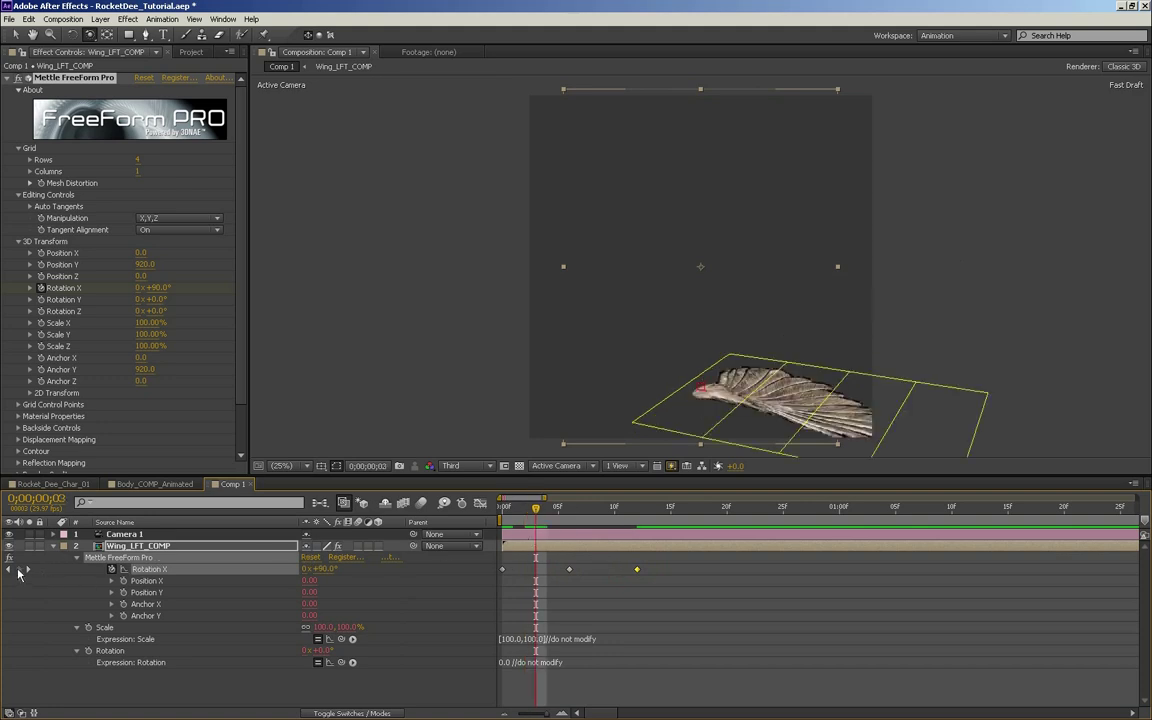
{"action": "left_click", "coordinate": [600, 515]}
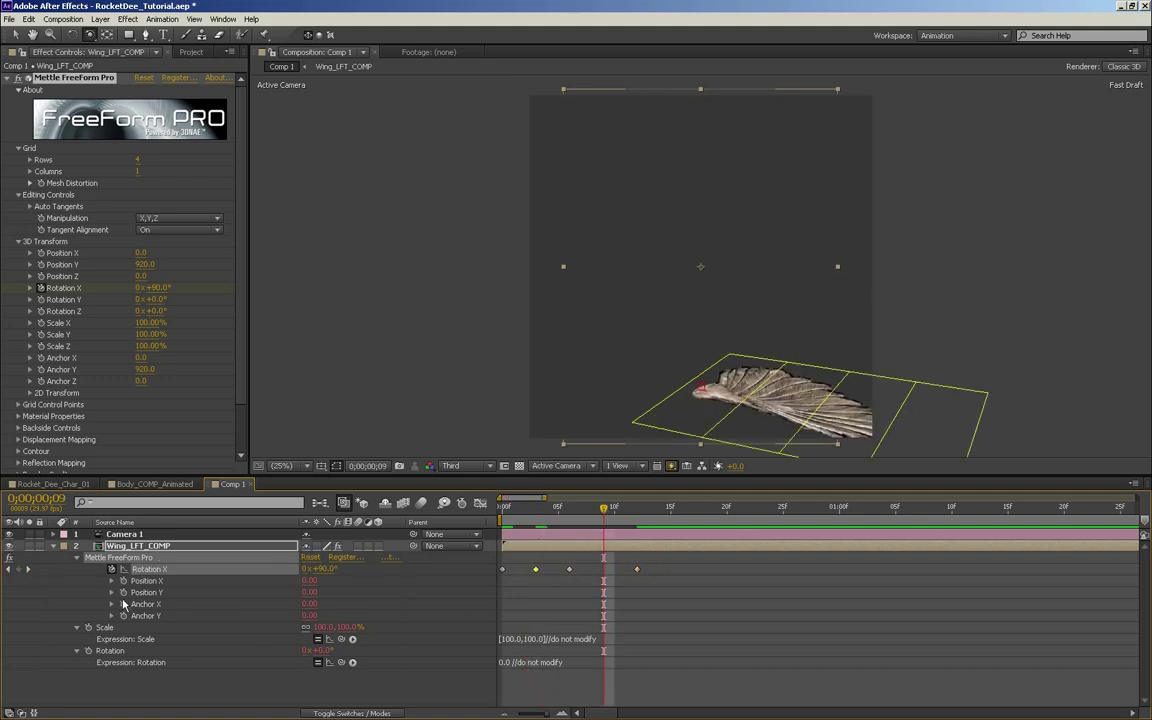
{"action": "mouse_move", "coordinate": [536, 511]}
{"action": "left_mouse_down"}
{"action": "mouse_move", "coordinate": [473, 515]}
{"action": "mouse_move", "coordinate": [538, 517]}
{"action": "left_mouse_up"}
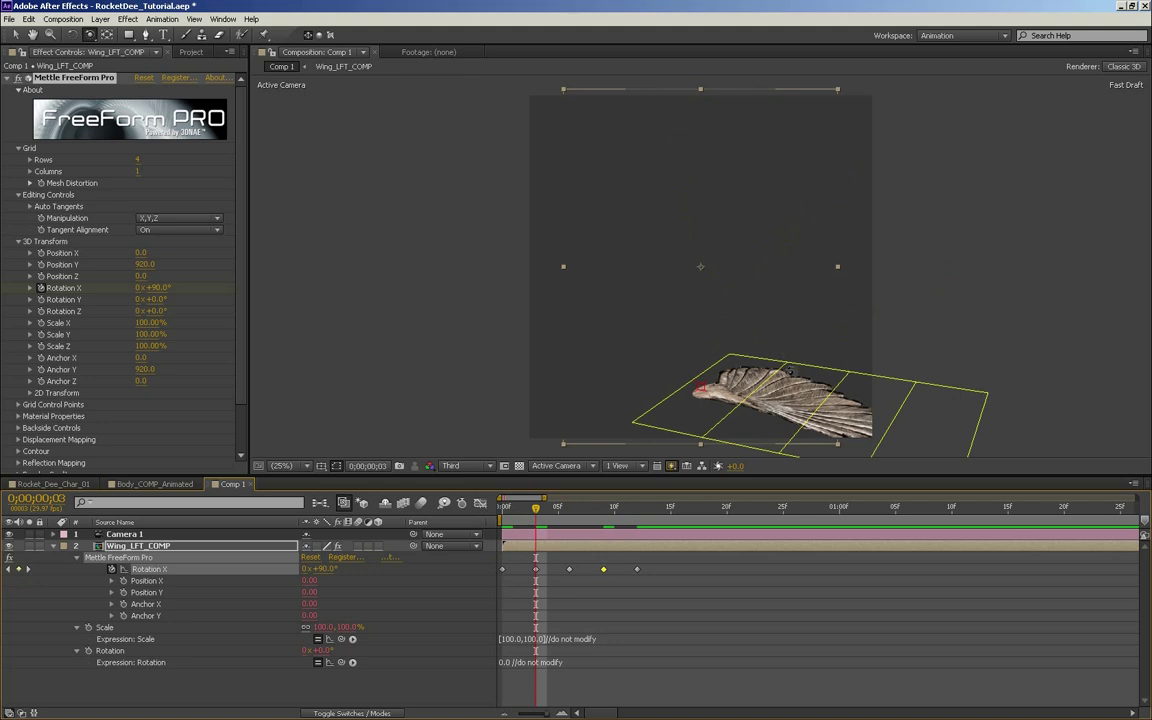
- Set a Mesh Distortion keyframe on the first frame and reveal the wing layer's animated properties
{"action": "left_click_drag", "start_coordinate": [769, 352], "coordinate": [775, 213]}
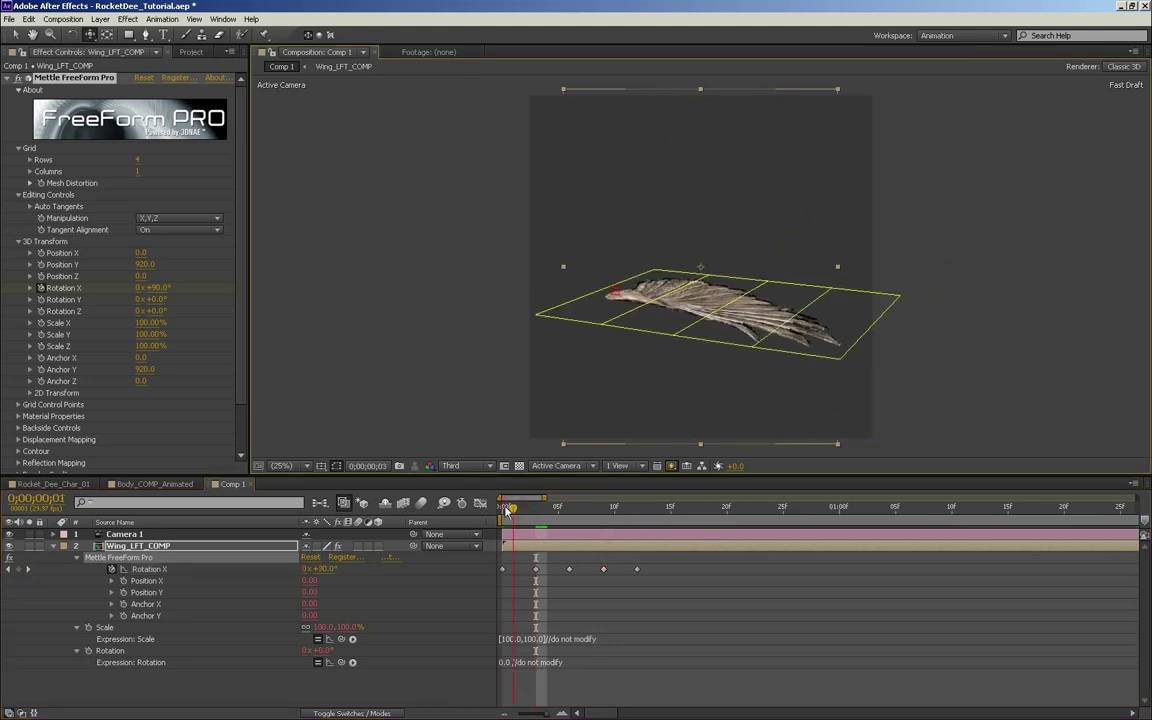
{"action": "key", "text": "Home"}
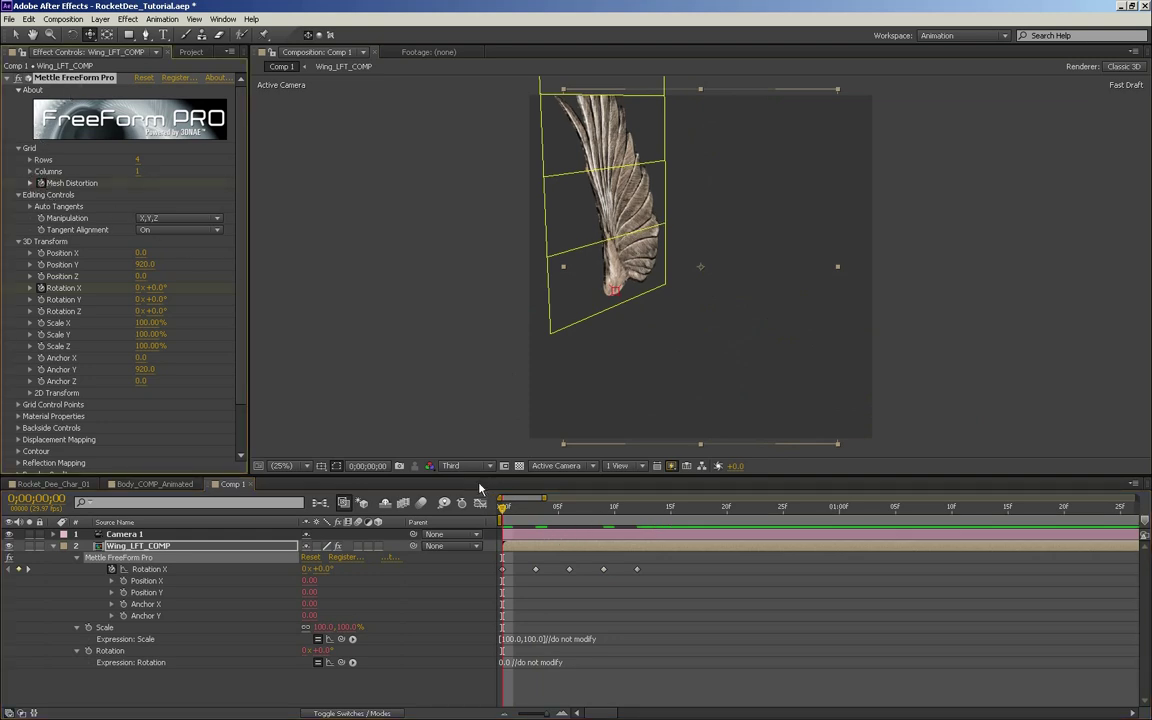
{"action": "left_click", "coordinate": [192, 548]}
{"action": "key", "text": "u"}
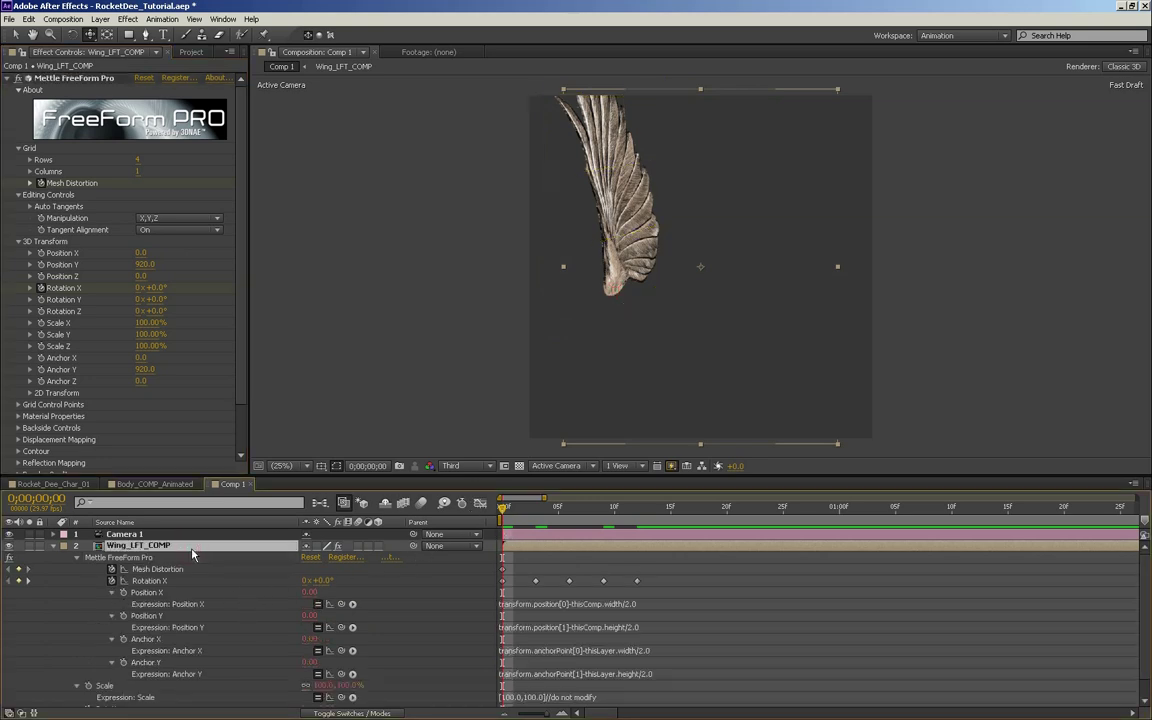
- Add Mesh Distortion keyframes at frames 6 and 12
{"action": "left_click_drag", "start_coordinate": [505, 510], "coordinate": [575, 515]}
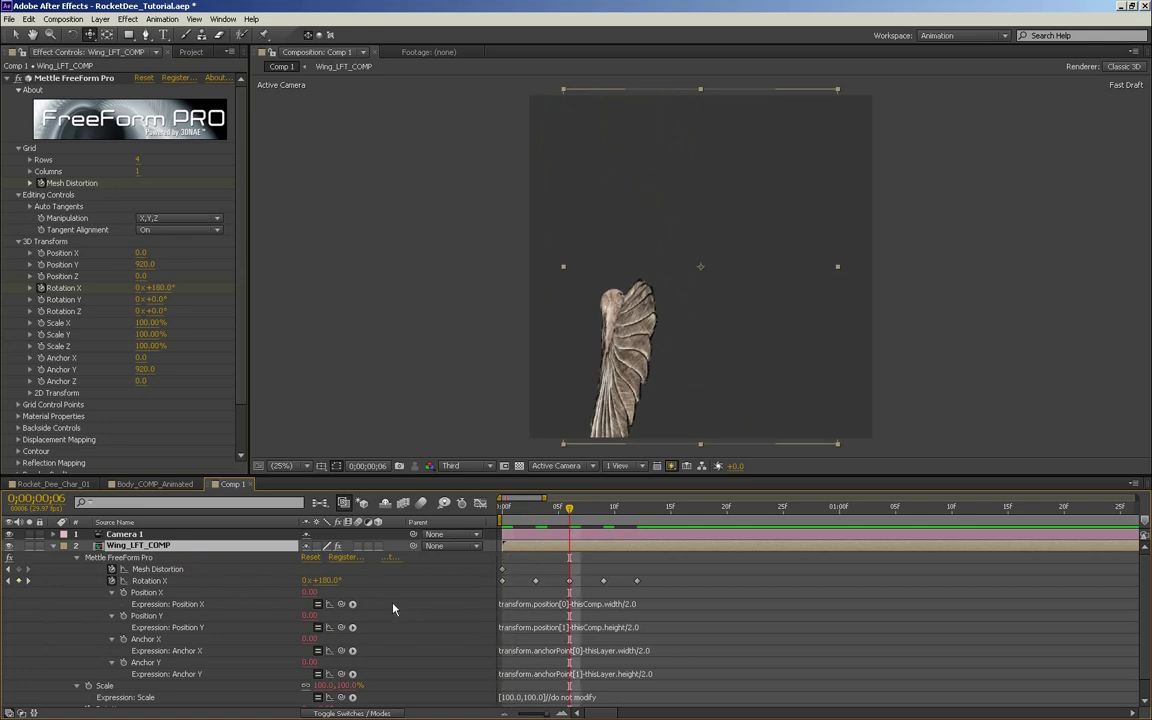
{"action": "left_click", "coordinate": [18, 569]}
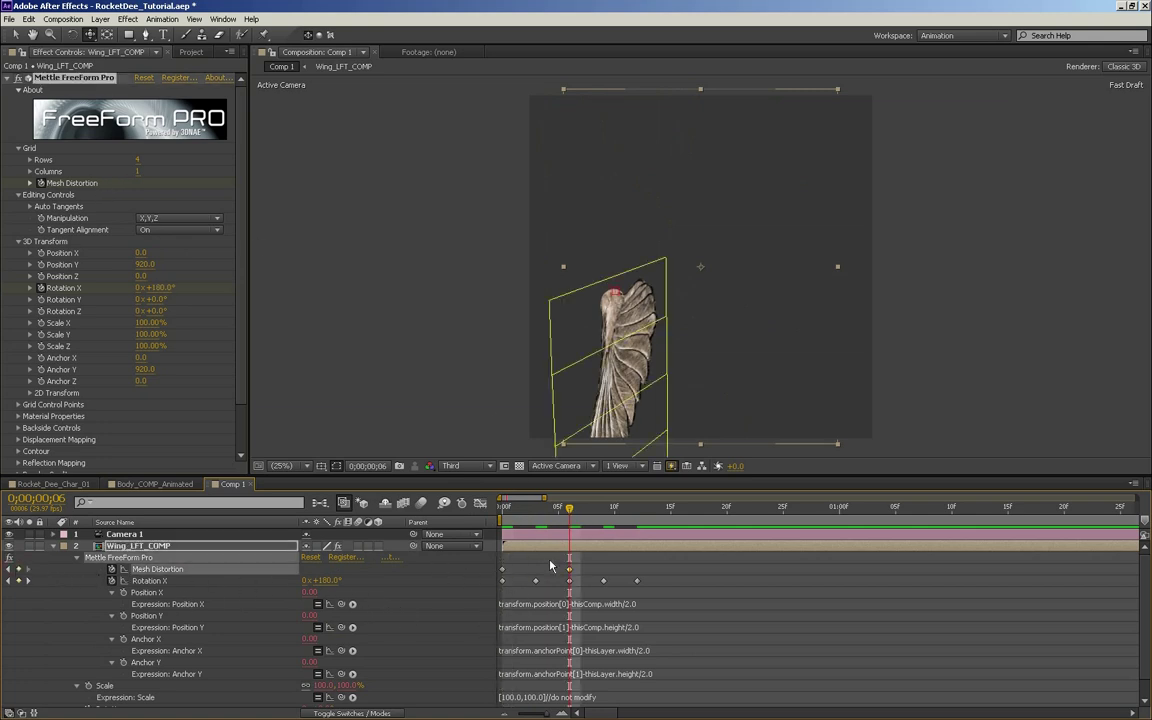
{"action": "left_click_drag", "start_coordinate": [598, 514], "coordinate": [638, 512]}
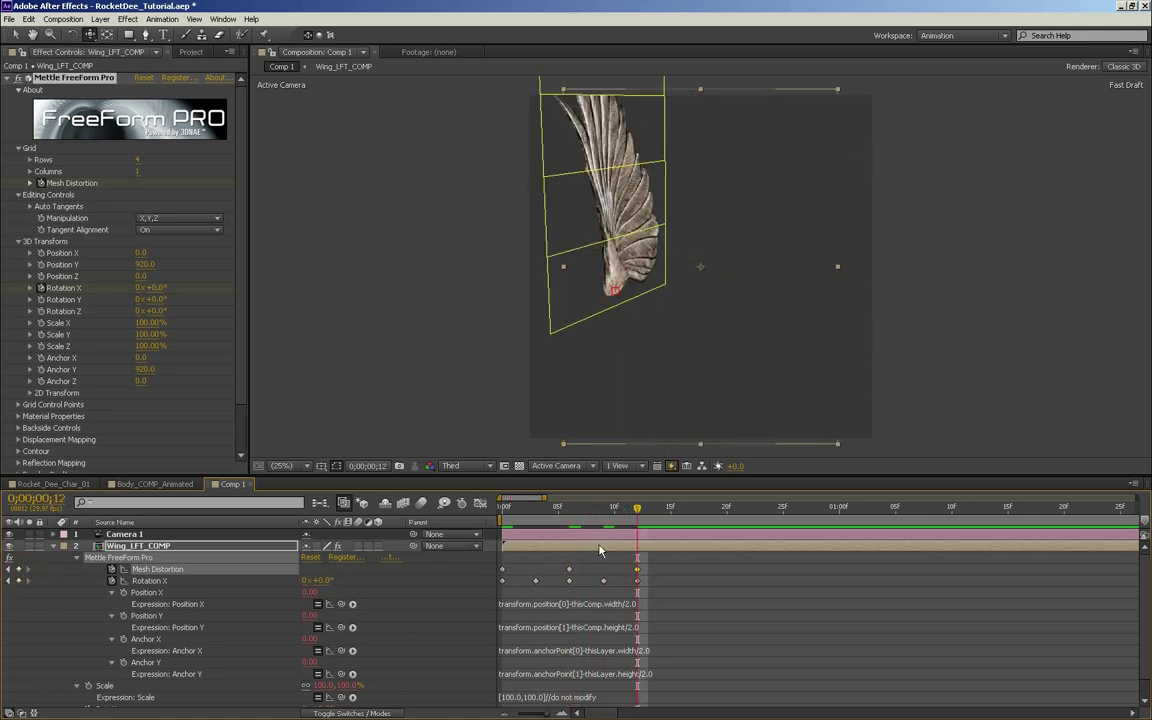
- Select the two wing-tip grid points at frame 3 with a Mesh Distortion keyframe there, and set Manipulation to Z only
{"action": "left_click_drag", "start_coordinate": [605, 513], "coordinate": [539, 533]}
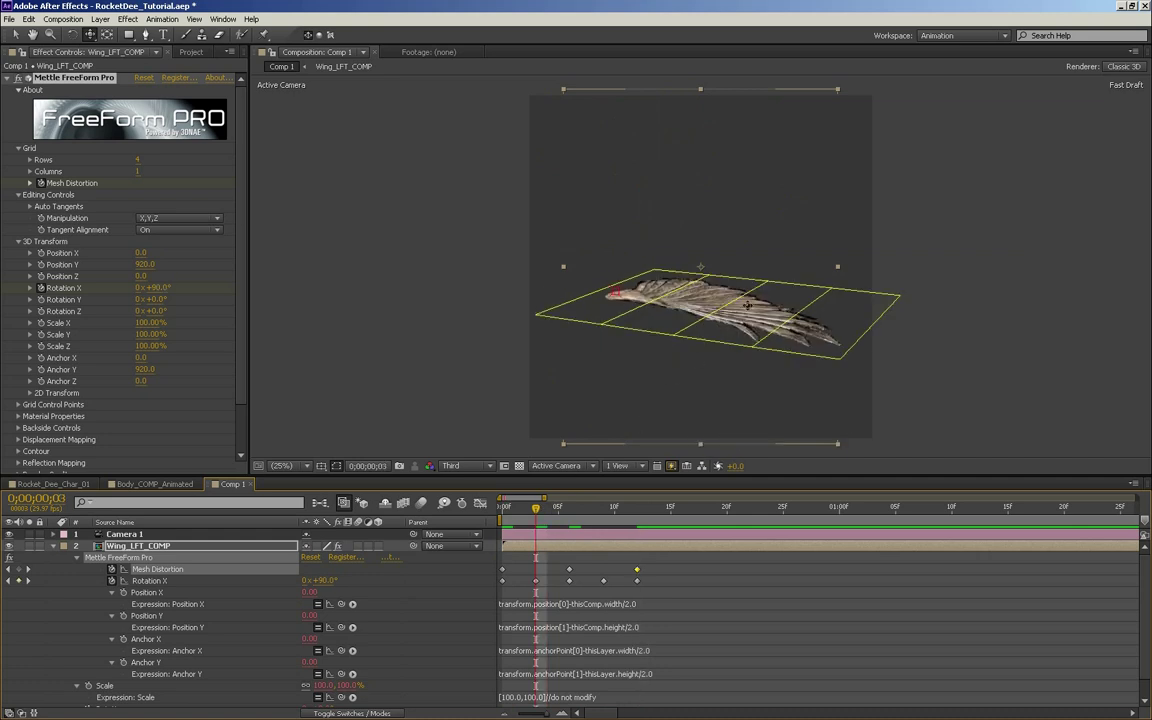
{"action": "left_click", "coordinate": [900, 297]}
{"action": "left_click", "coordinate": [841, 359], "text": "shift"}
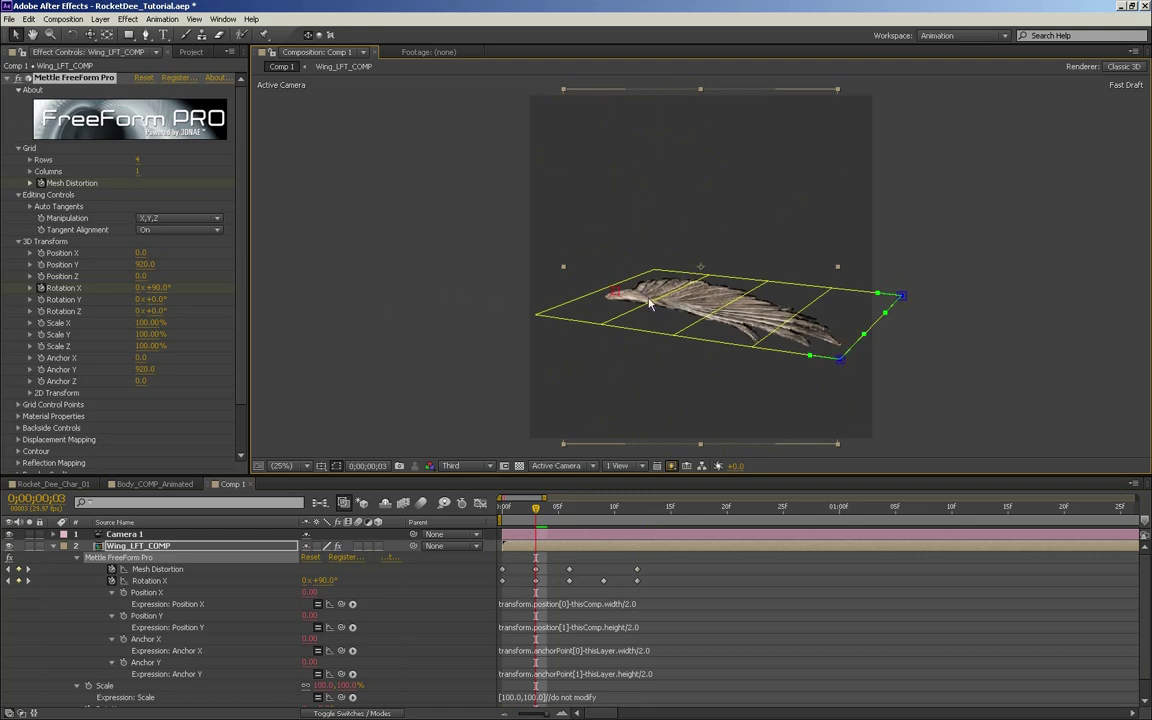
{"action": "left_click", "coordinate": [165, 219]}
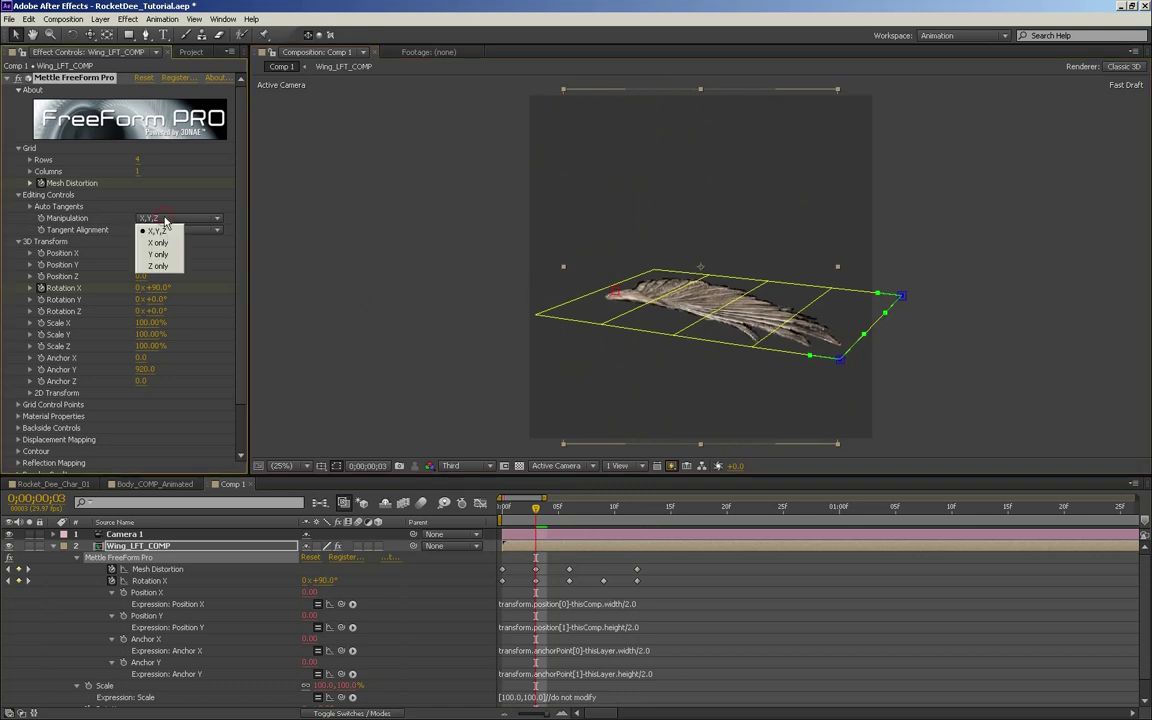
{"action": "left_click", "coordinate": [166, 265]}
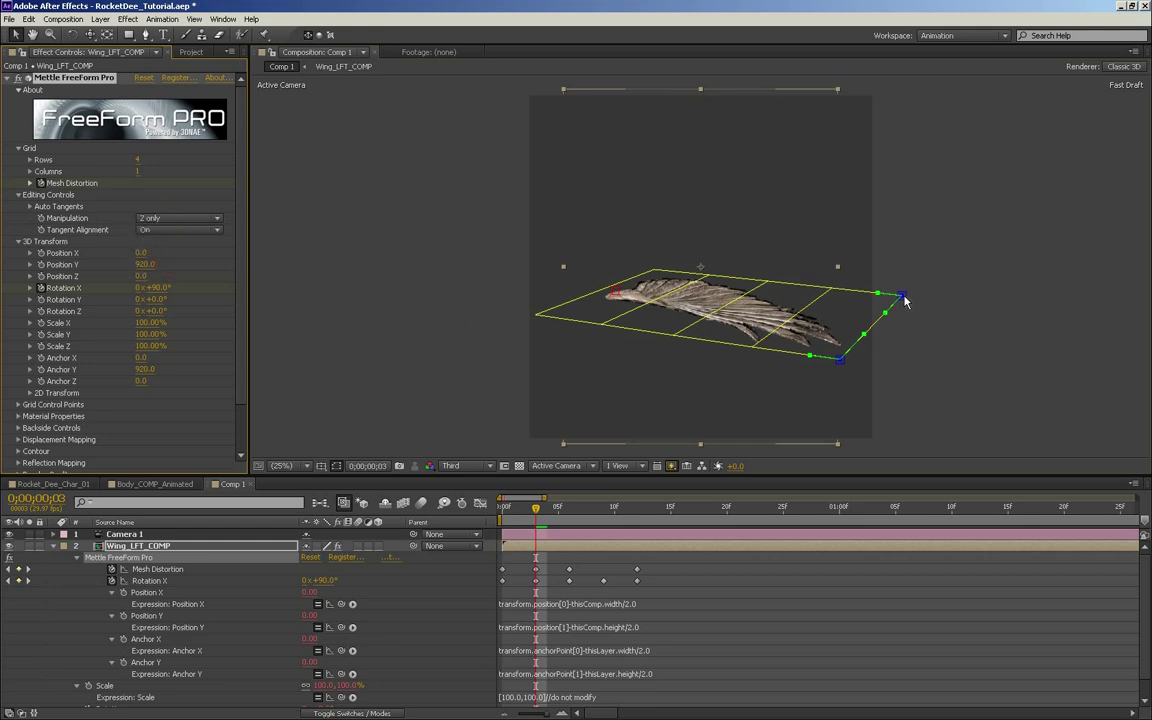
{"action": "mouse_move", "coordinate": [900, 294]}
{"action": "left_mouse_down"}
{"action": "mouse_move", "coordinate": [887, 185]}
{"action": "mouse_move", "coordinate": [886, 273]}
{"action": "mouse_move", "coordinate": [875, 242]}
{"action": "mouse_move", "coordinate": [897, 290]}
{"action": "left_mouse_up"}
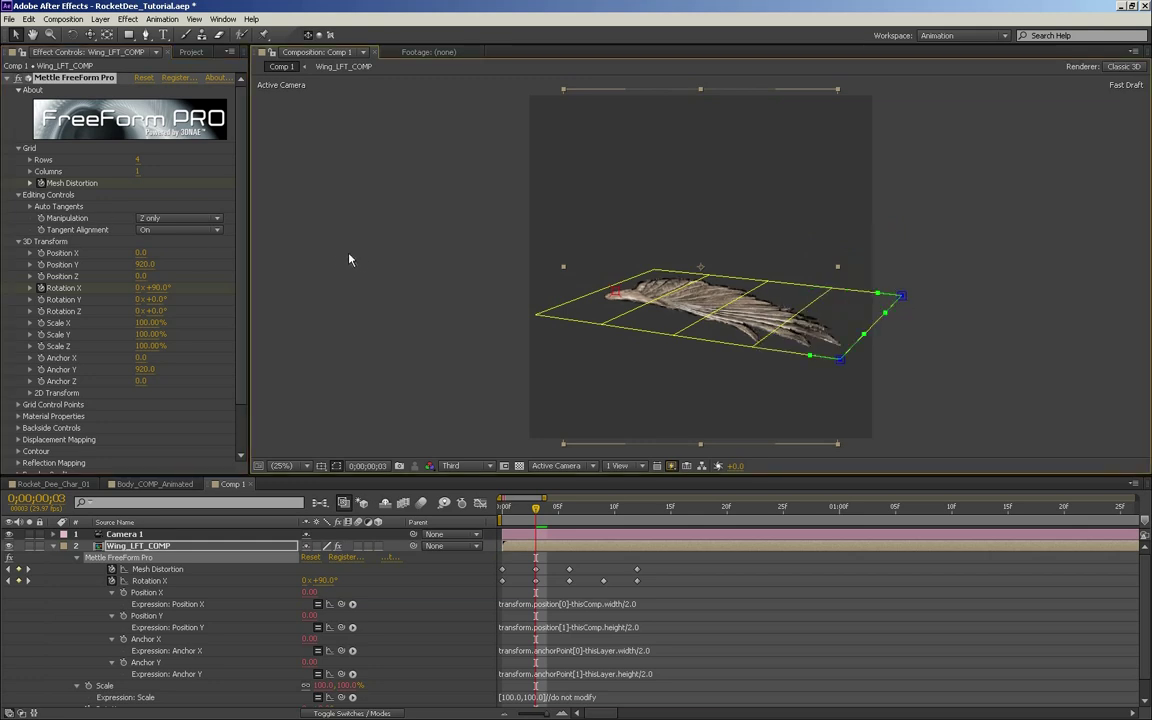
- Try raising the wing-tip grid points with Manipulation set to X,Y,Z, undo the bend, and restore Z only
{"action": "left_click", "coordinate": [190, 222]}
{"action": "left_click", "coordinate": [145, 208]}
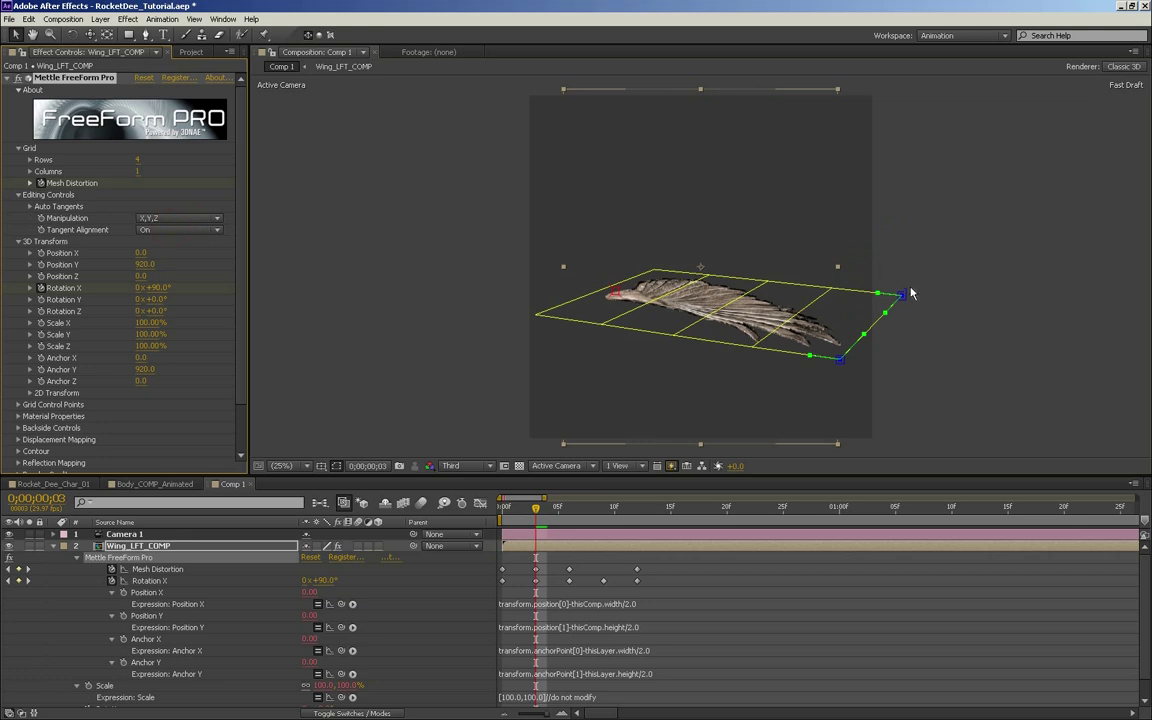
{"action": "left_click_drag", "start_coordinate": [901, 300], "coordinate": [868, 208]}
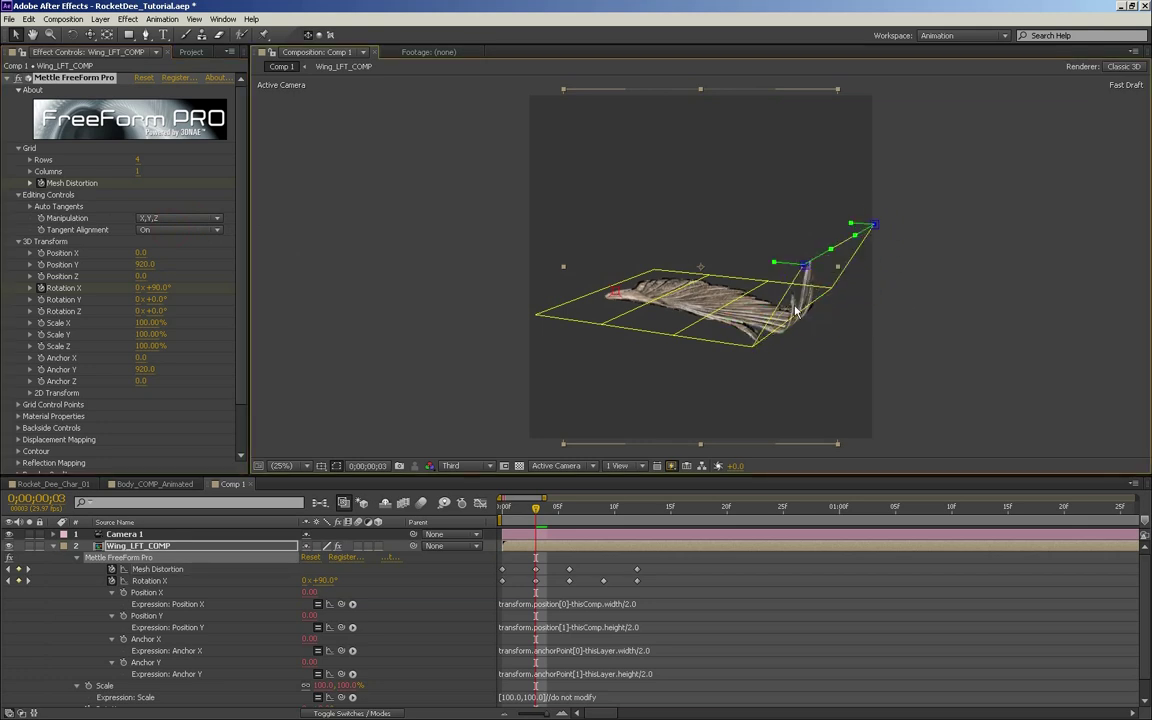
{"action": "key", "text": "c"}
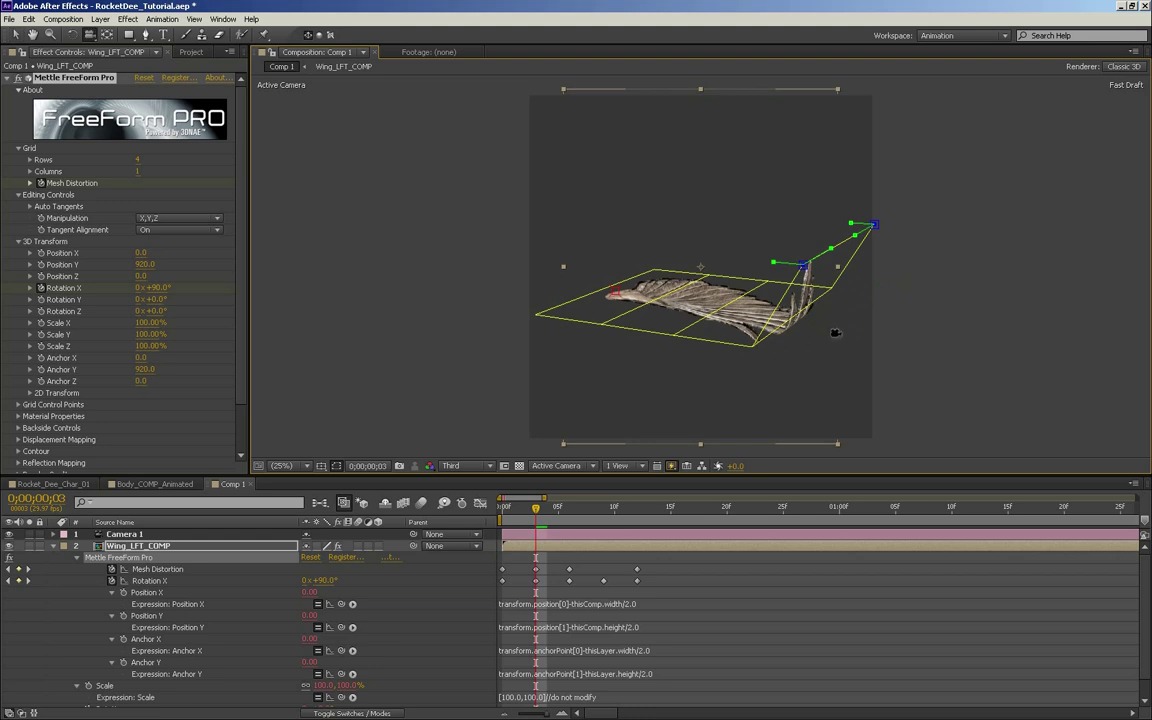
{"action": "left_click_drag", "start_coordinate": [835, 333], "coordinate": [754, 241]}
{"action": "key", "text": "ctrl+z"}
{"action": "key", "text": "ctrl+z"}
{"action": "key", "text": "ctrl+z"}
{"action": "left_click", "coordinate": [178, 218]}
{"action": "left_click", "coordinate": [172, 266]}
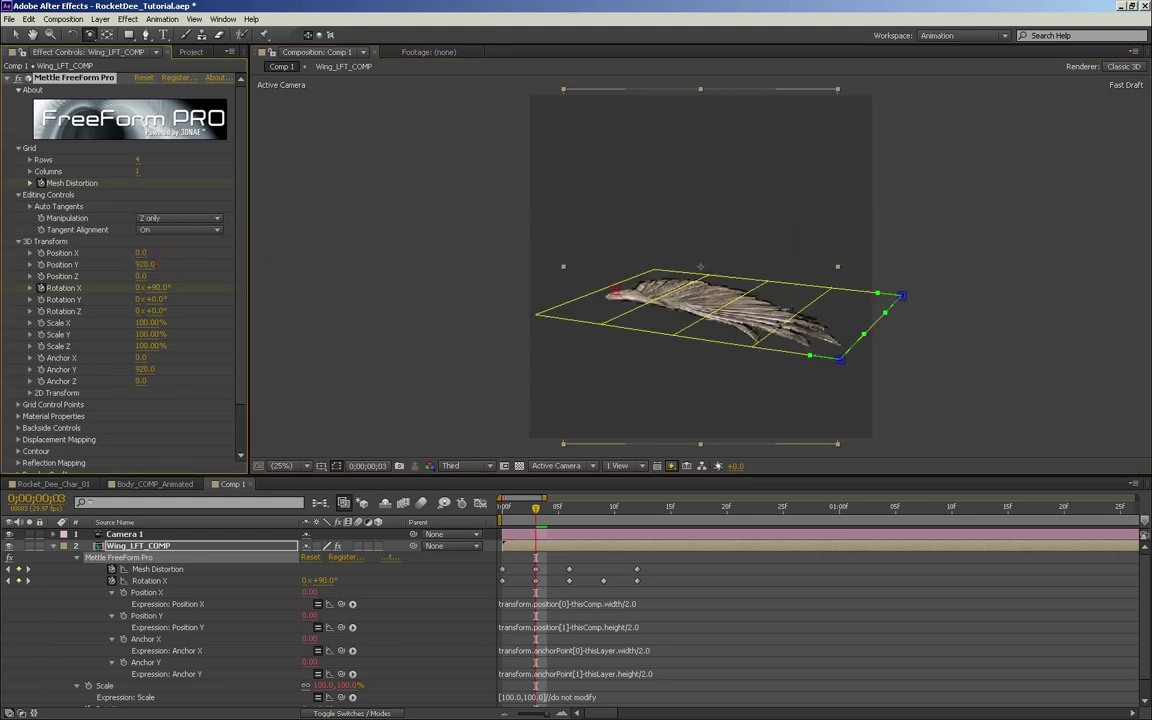
- Try bending the wing tip upward along Z at frame 3 and undo each attempt
{"action": "key", "text": "v"}
{"action": "left_click_drag", "start_coordinate": [840, 362], "coordinate": [828, 313]}
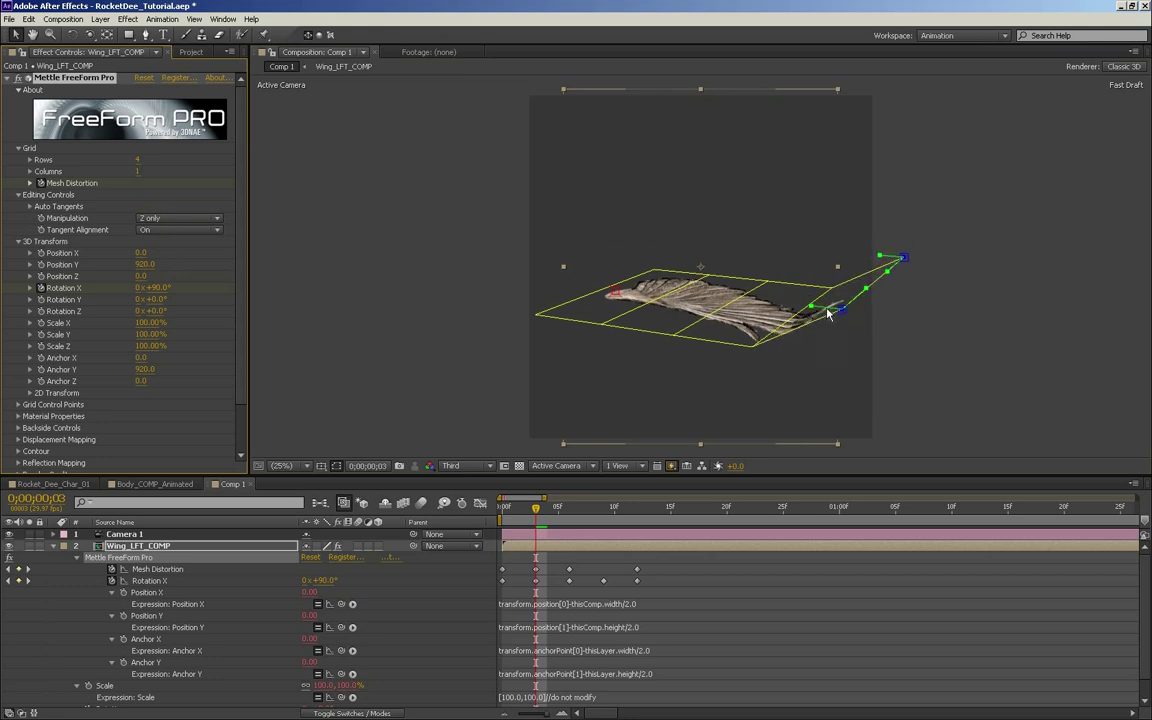
{"action": "key", "text": "ctrl+z"}
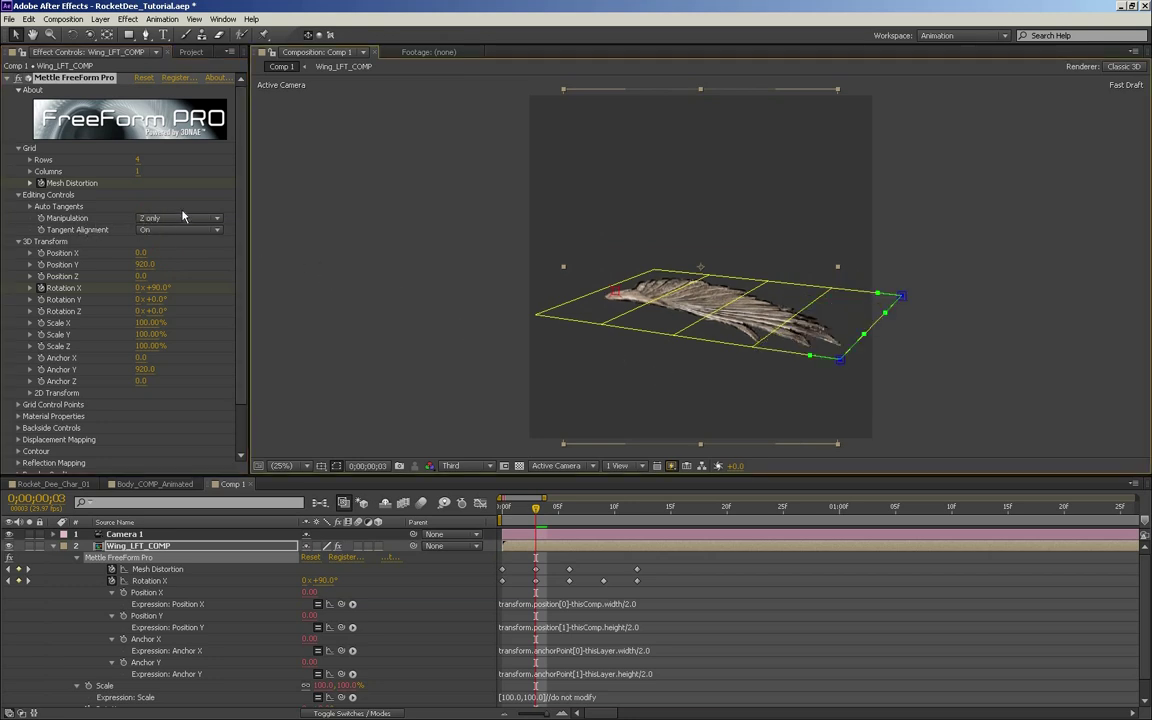
{"action": "mouse_move", "coordinate": [530, 511]}
{"action": "left_mouse_down"}
{"action": "mouse_move", "coordinate": [505, 509]}
{"action": "mouse_move", "coordinate": [535, 515]}
{"action": "left_mouse_up"}
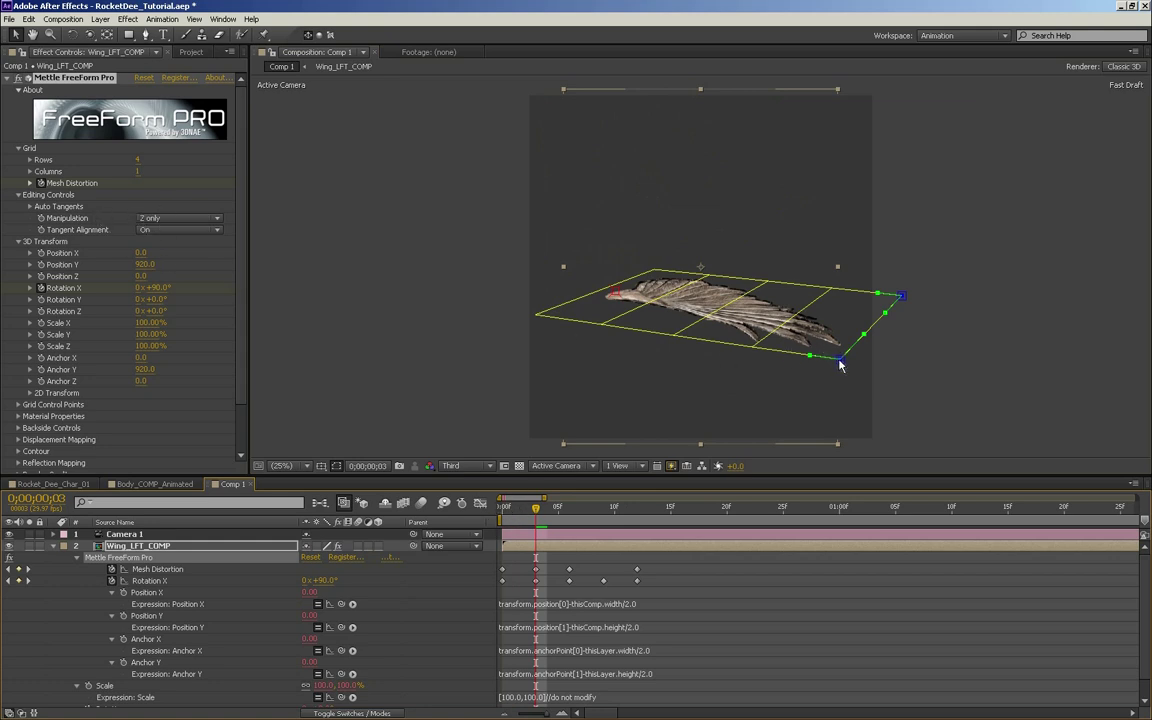
{"action": "left_click_drag", "start_coordinate": [840, 358], "coordinate": [815, 283]}
{"action": "key", "text": "ctrl+z"}
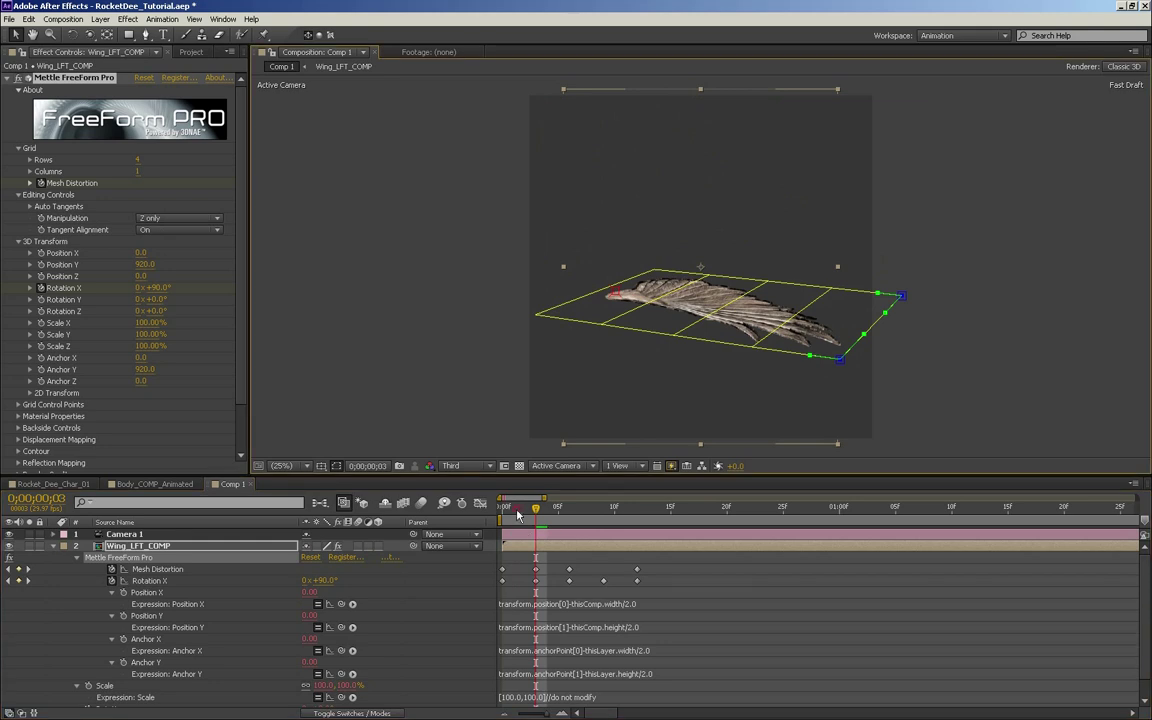
- Select the two wing-tip grid points on the first frame and raise them along Z at frame 3 to bend the tip upward
{"action": "left_click_drag", "start_coordinate": [517, 512], "coordinate": [478, 513]}
{"action": "key", "text": "c"}
{"action": "key", "text": "c"}
{"action": "left_click_drag", "start_coordinate": [706, 187], "coordinate": [732, 303]}
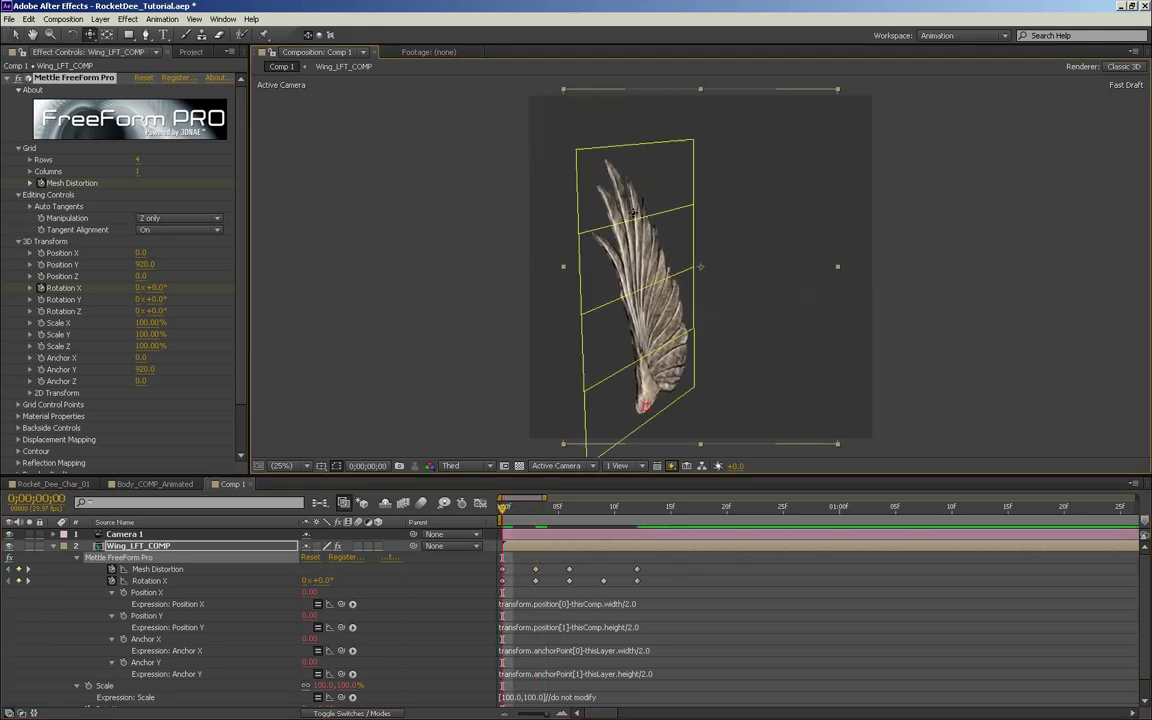
{"action": "key", "text": "v"}
{"action": "left_click", "coordinate": [577, 149]}
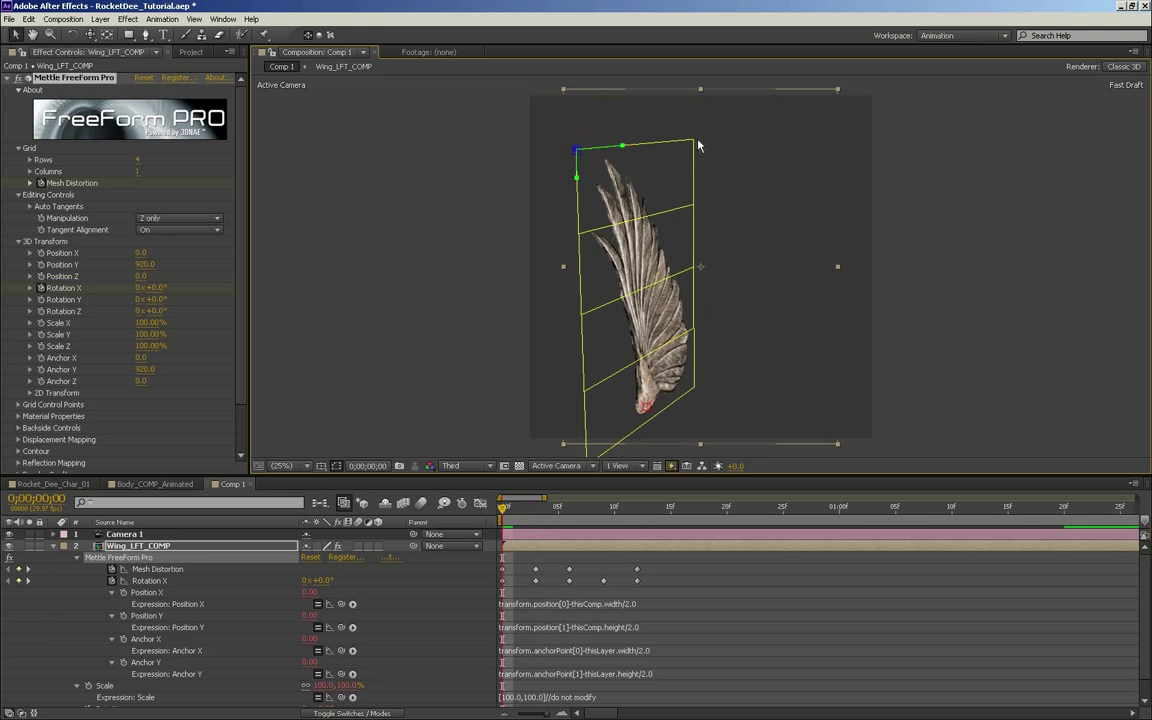
{"action": "left_click", "coordinate": [694, 140], "text": "shift"}
{"action": "left_click_drag", "start_coordinate": [503, 510], "coordinate": [536, 510]}
{"action": "key", "text": "c"}
{"action": "left_click_drag", "start_coordinate": [734, 317], "coordinate": [710, 238]}
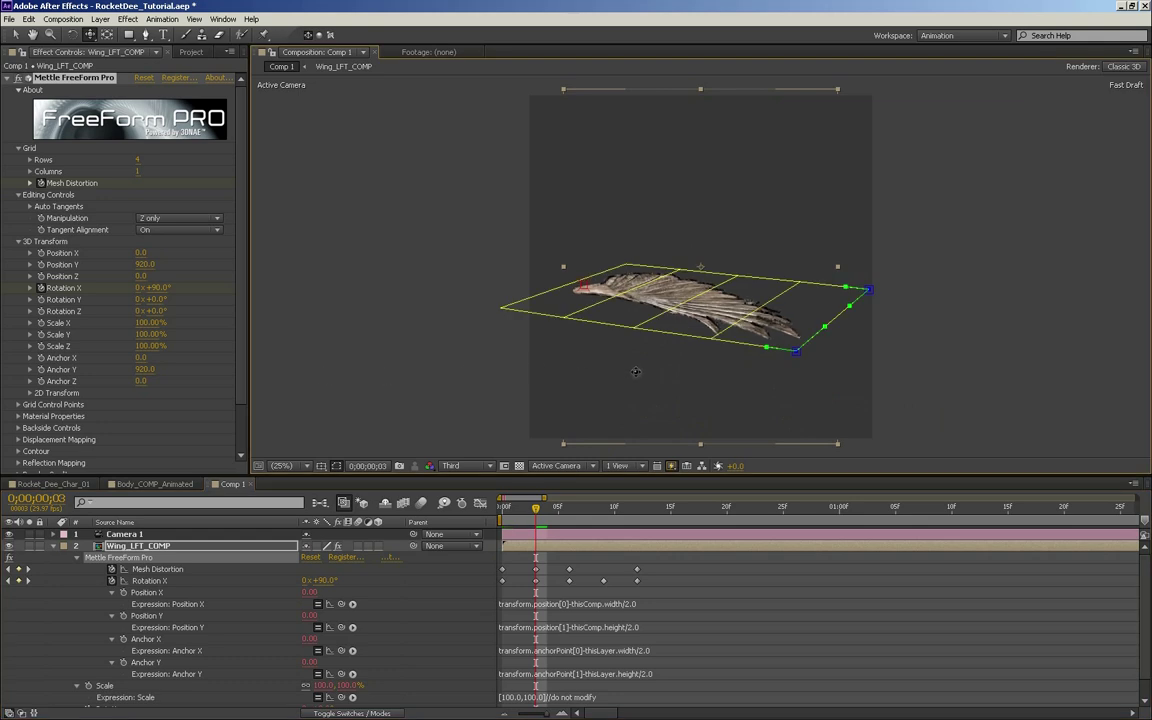
{"action": "left_click_drag", "start_coordinate": [635, 372], "coordinate": [585, 344]}
{"action": "key", "text": "v"}
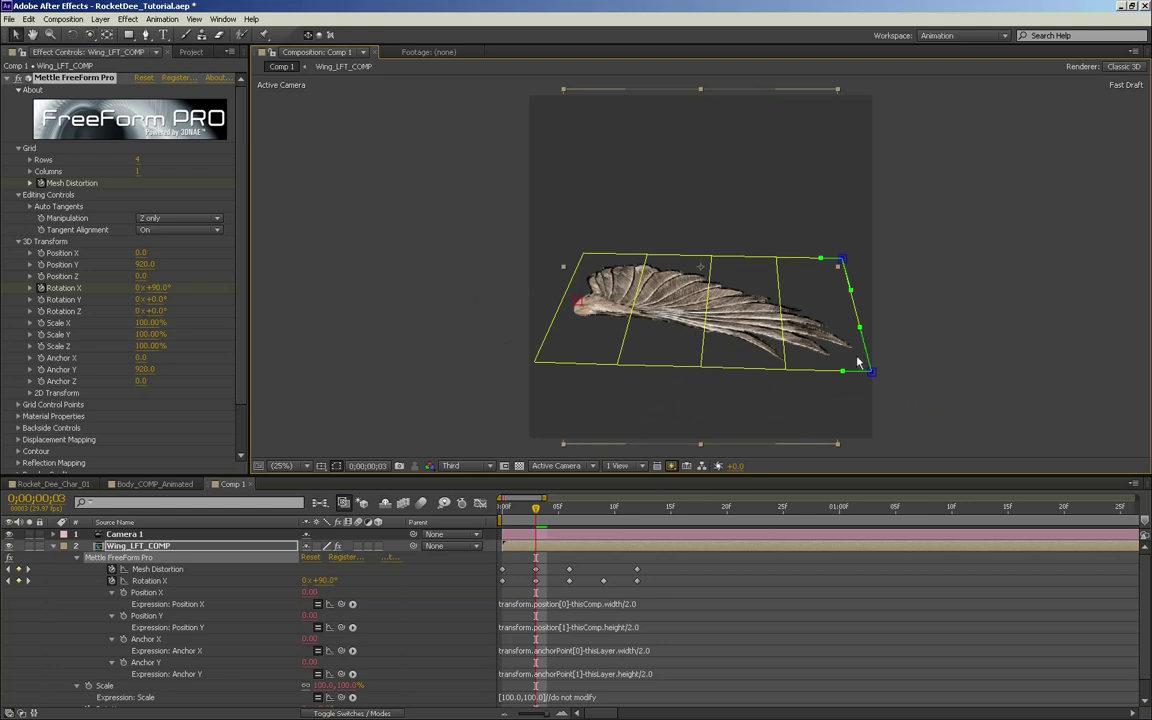
{"action": "left_click_drag", "start_coordinate": [866, 354], "coordinate": [833, 247]}
- Raise the front grid point of the row next to the wing tip slightly along Z
{"action": "left_click", "coordinate": [785, 369]}
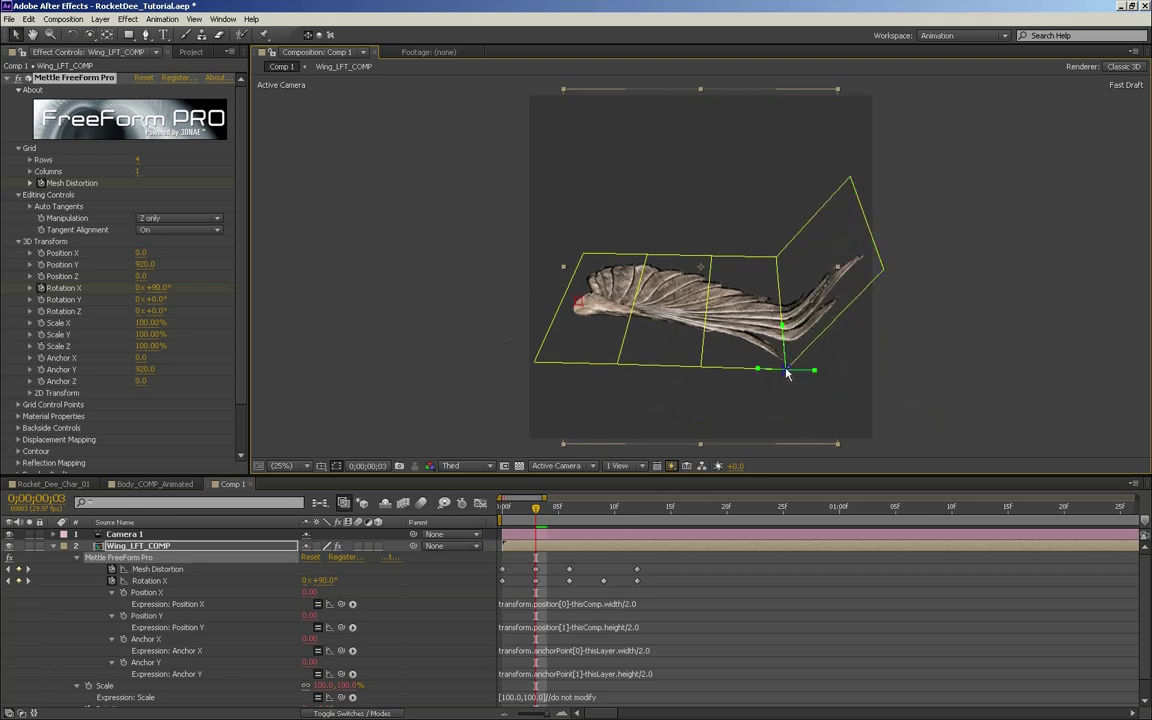
{"action": "left_click_drag", "start_coordinate": [787, 366], "coordinate": [788, 330]}
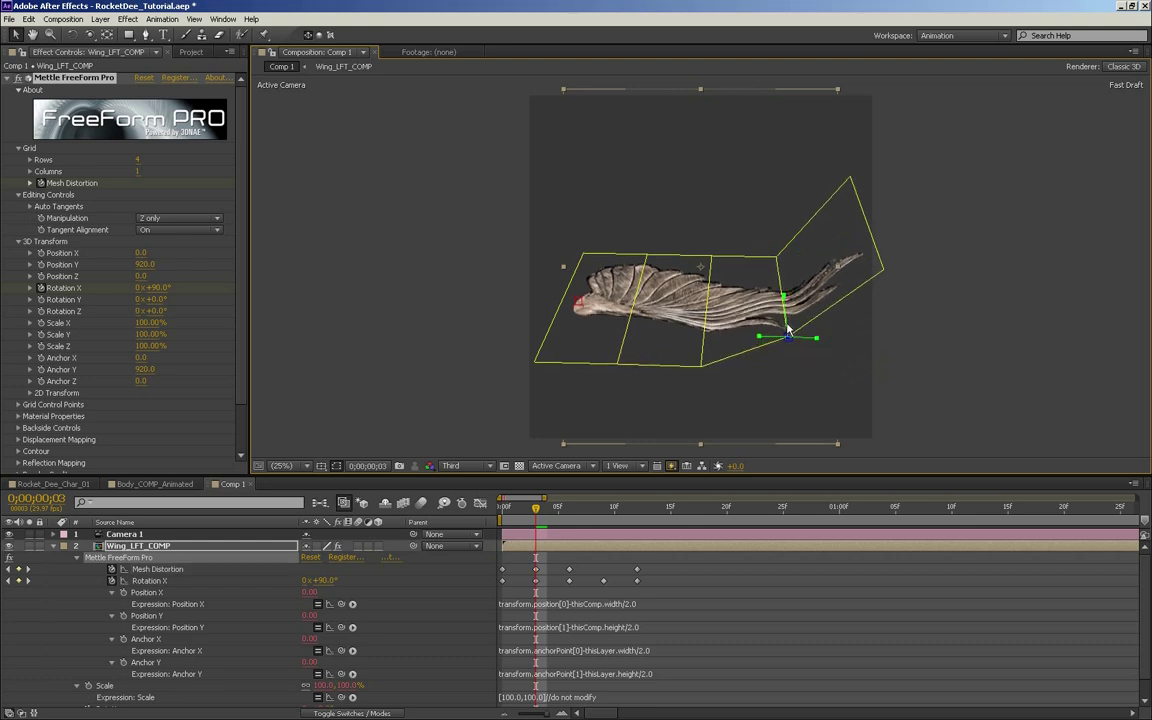
{"action": "left_click", "coordinate": [700, 366]}
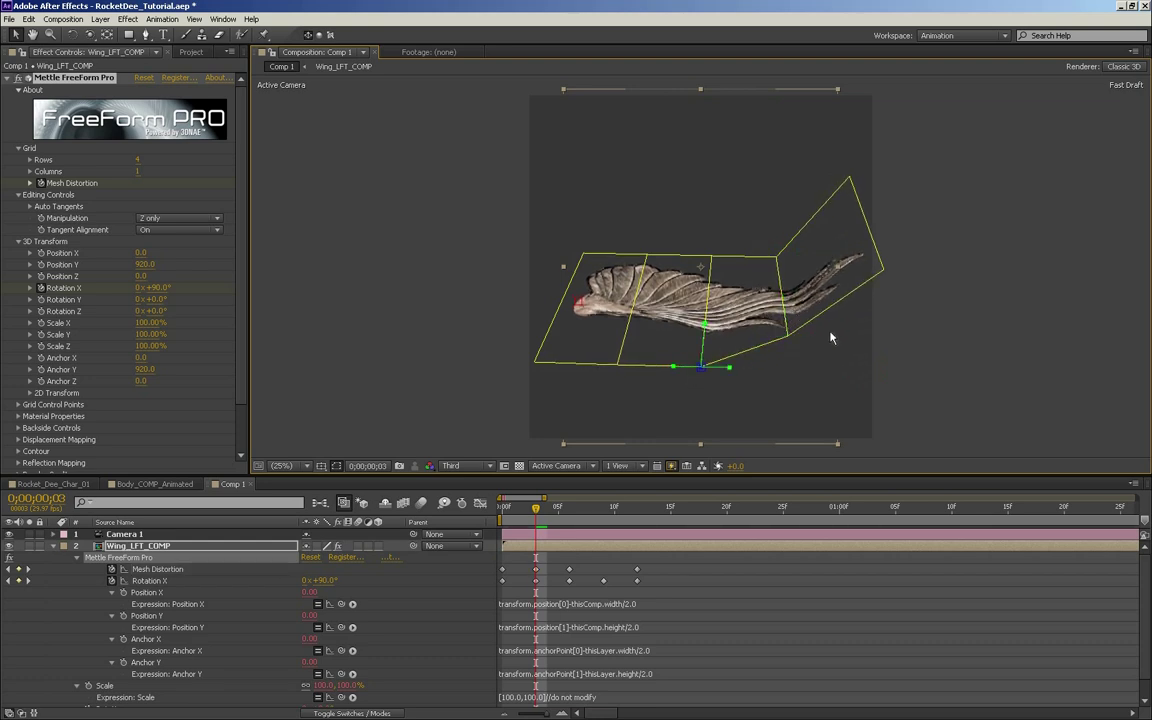
{"action": "key", "text": "c"}
{"action": "mouse_move", "coordinate": [812, 361]}
{"action": "left_mouse_down"}
{"action": "mouse_move", "coordinate": [808, 346]}
{"action": "mouse_move", "coordinate": [815, 358]}
{"action": "left_mouse_up"}
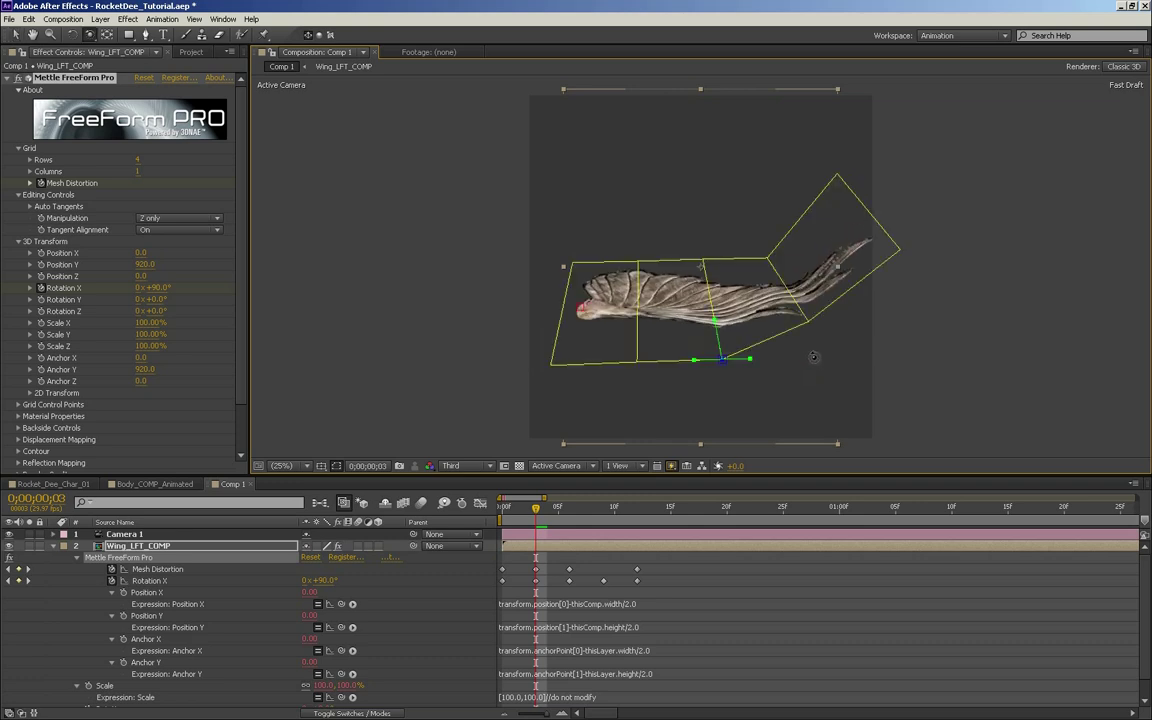
- Raise the two wing-tip grid points further along Z and lift both points of the adjacent row to smooth the curve
{"action": "left_click", "coordinate": [899, 249]}
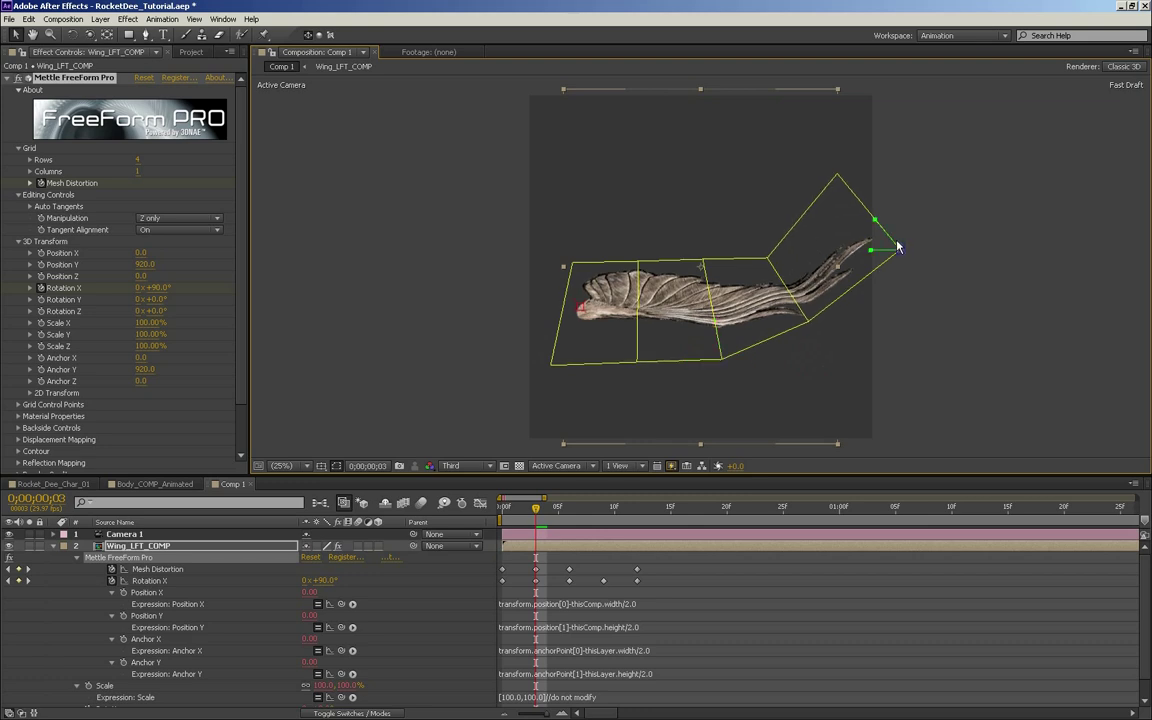
{"action": "left_click", "coordinate": [837, 175], "text": "shift"}
{"action": "left_click_drag", "start_coordinate": [899, 249], "coordinate": [882, 188]}
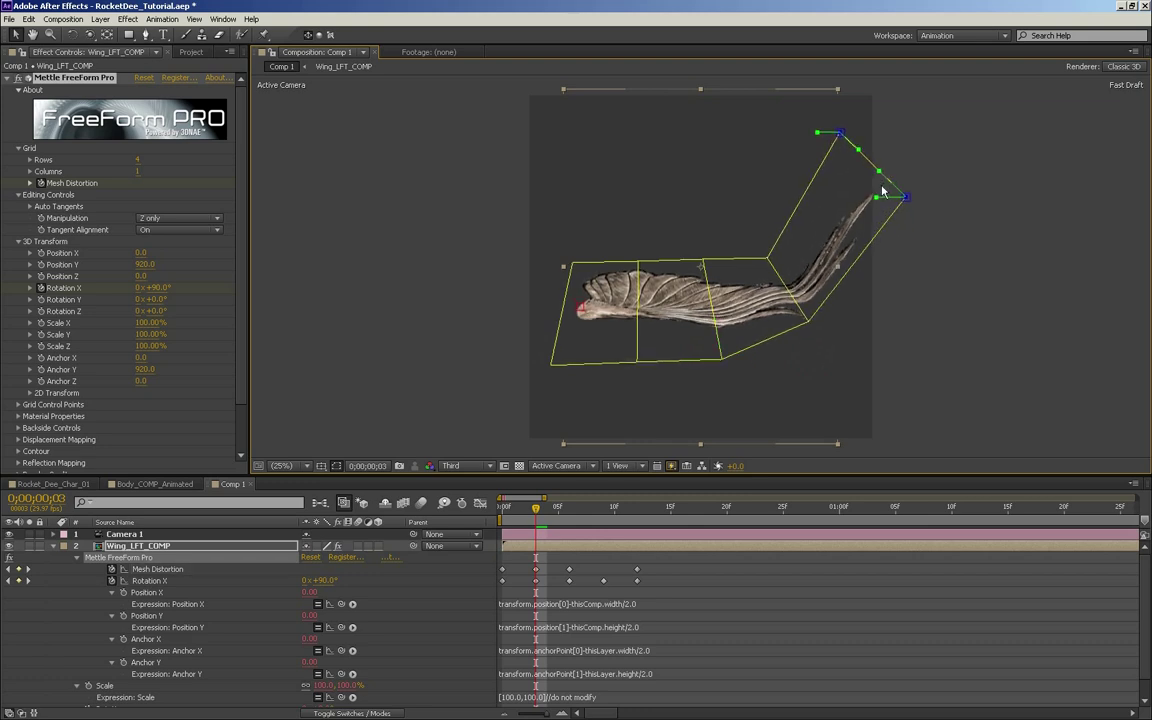
{"action": "left_click", "coordinate": [809, 322]}
{"action": "left_click", "coordinate": [767, 259], "text": "shift"}
{"action": "left_click_drag", "start_coordinate": [810, 326], "coordinate": [812, 284]}
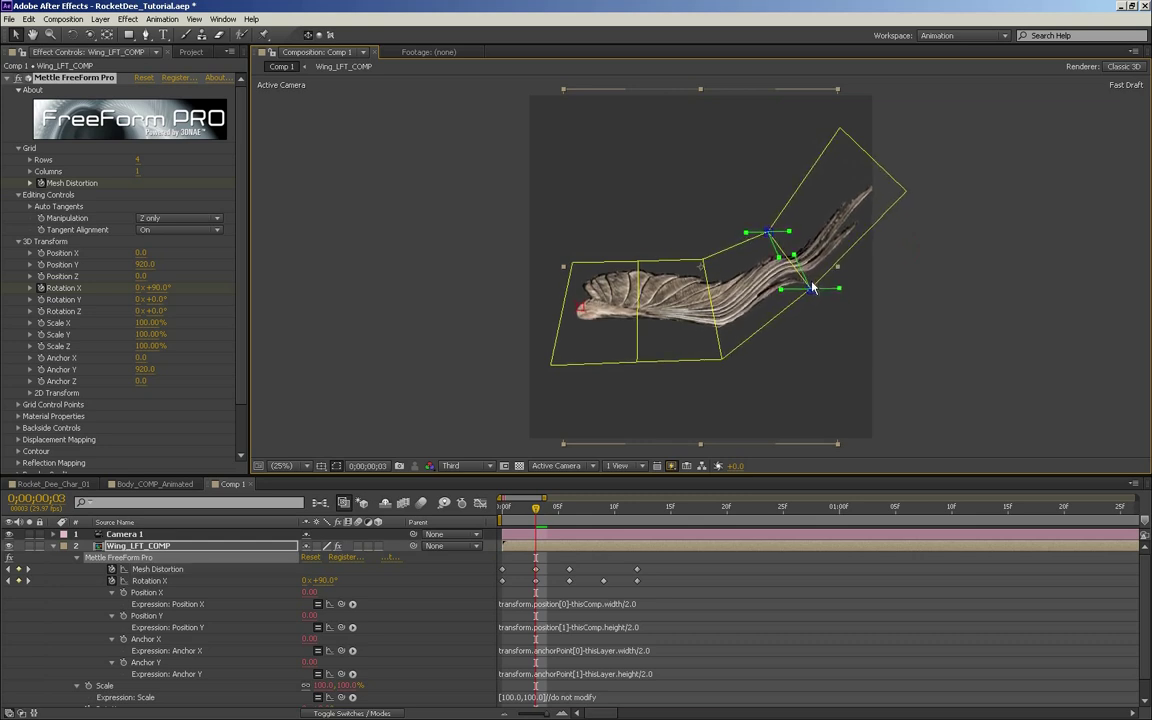
- Raise the two grid points of the mesh's middle row slightly along Z to smooth the wing's bend
{"action": "left_click", "coordinate": [722, 359]}
{"action": "left_click", "coordinate": [704, 262], "text": "shift"}
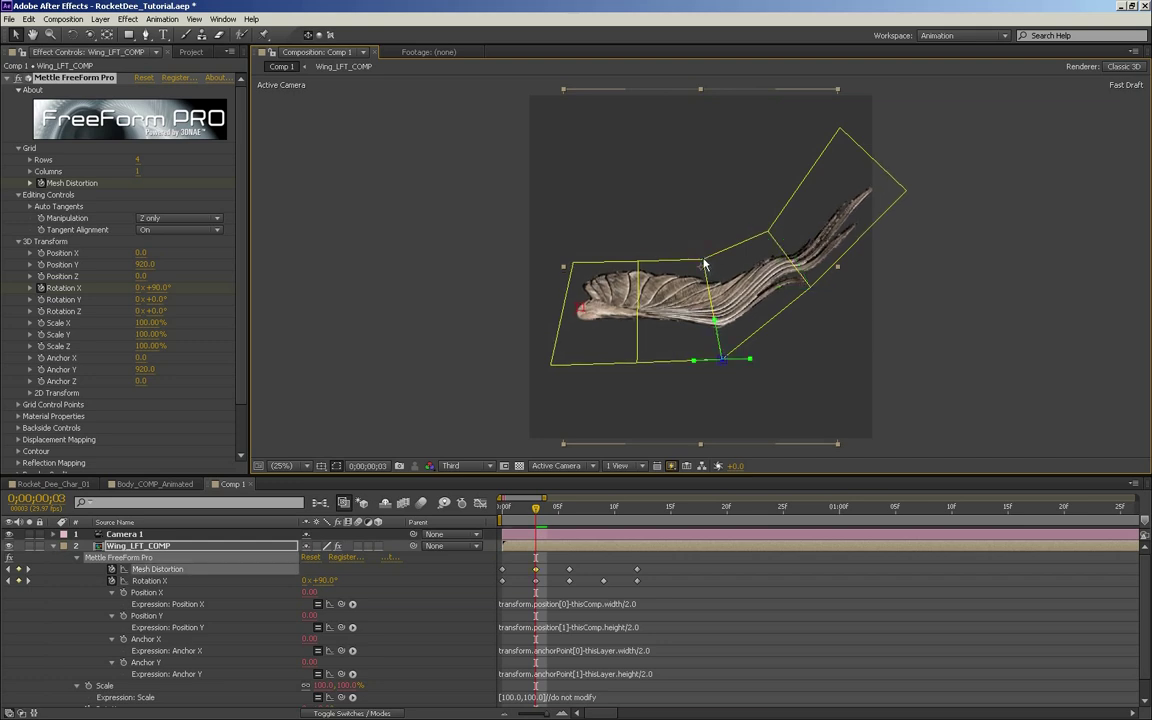
{"action": "left_click_drag", "start_coordinate": [726, 352], "coordinate": [726, 336]}
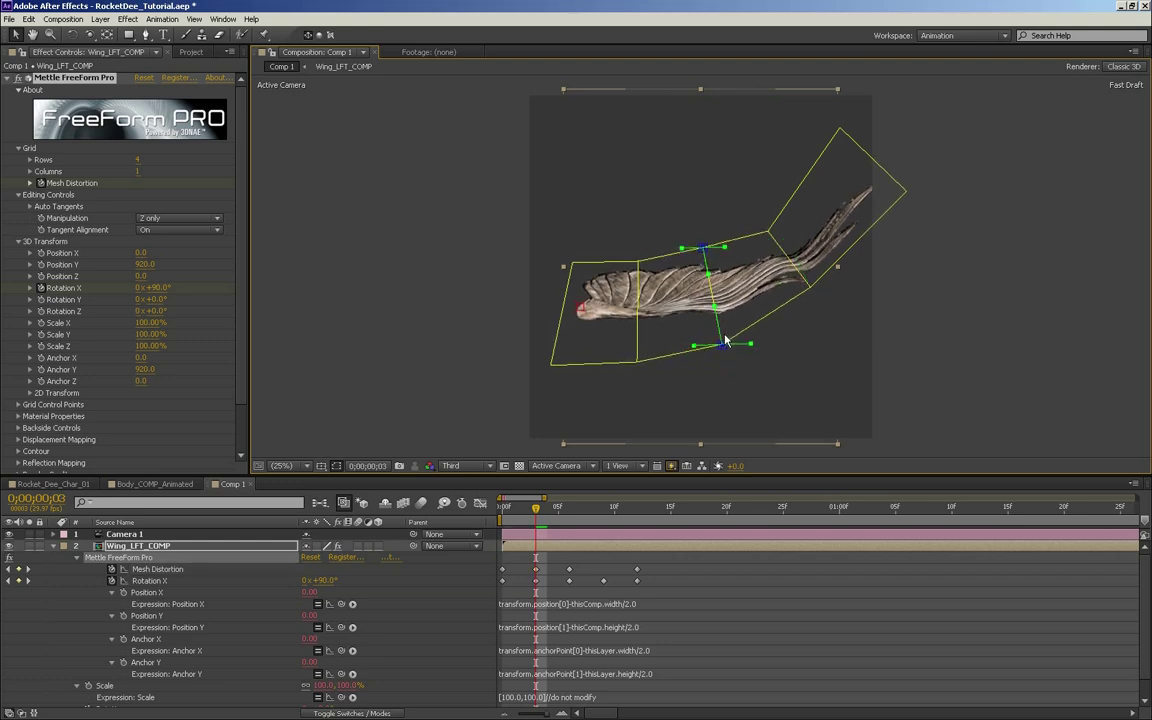
- Raise the rear grid point of the row next to the wing tip along Z to level it with its front point
{"action": "key", "text": "c"}
{"action": "left_click_drag", "start_coordinate": [802, 355], "coordinate": [856, 322]}
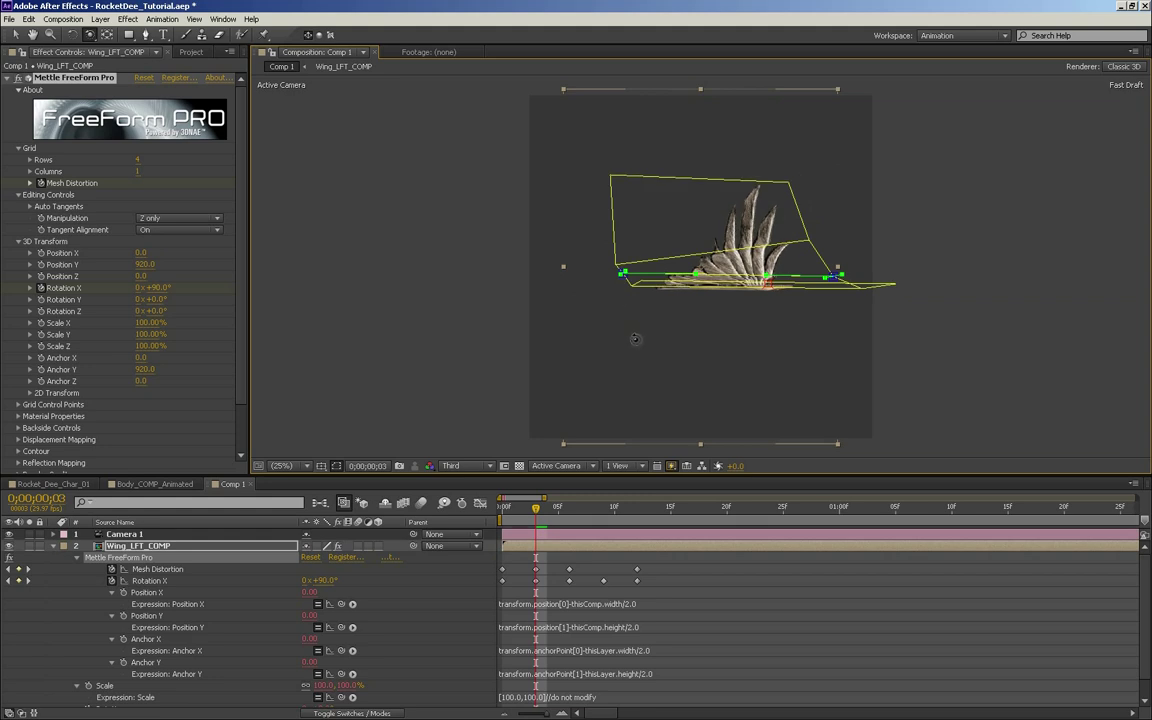
{"action": "left_click_drag", "start_coordinate": [635, 339], "coordinate": [633, 330]}
{"action": "key", "text": "v"}
{"action": "left_click", "coordinate": [620, 263]}
{"action": "left_click_drag", "start_coordinate": [620, 265], "coordinate": [620, 234]}
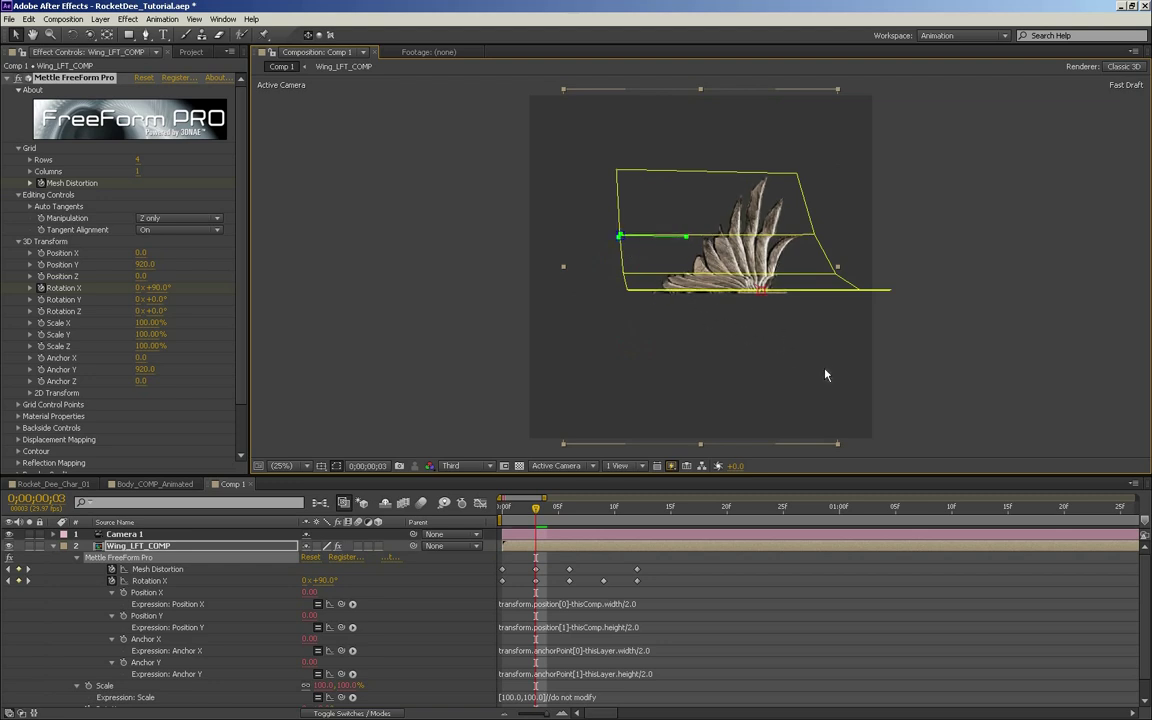
{"action": "left_click_drag", "start_coordinate": [808, 364], "coordinate": [690, 333]}
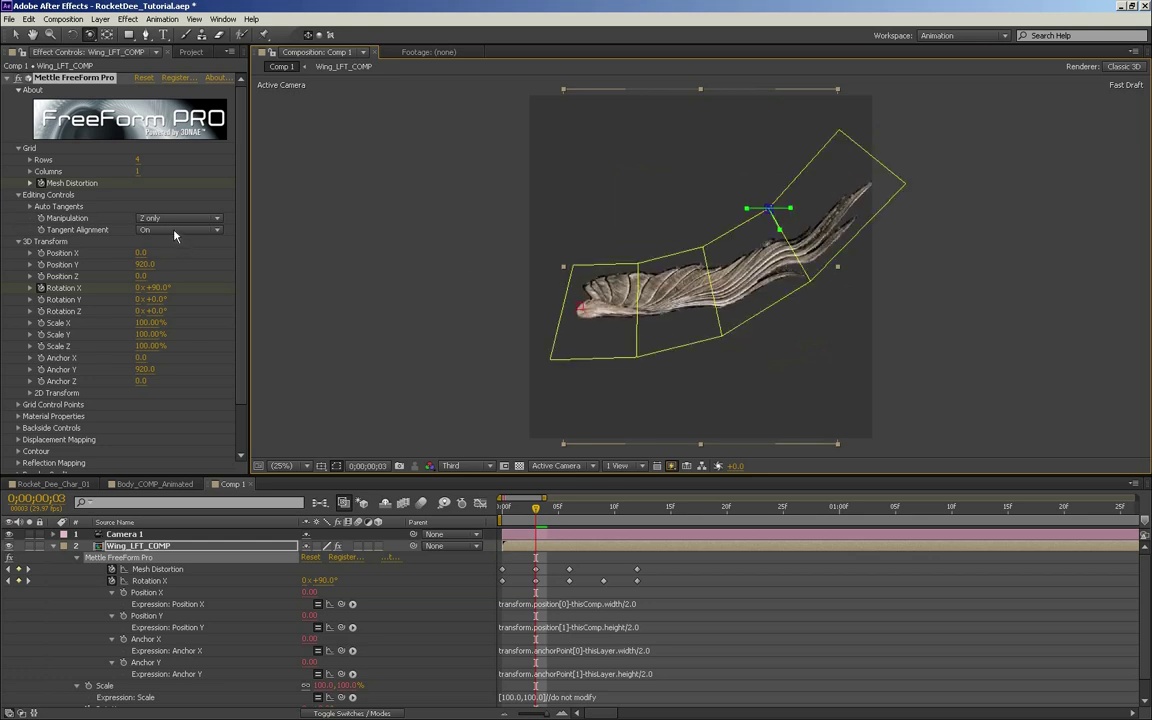
- Enable Auto Tangents in the FreeForm Pro editing controls
{"action": "left_click", "coordinate": [30, 207]}
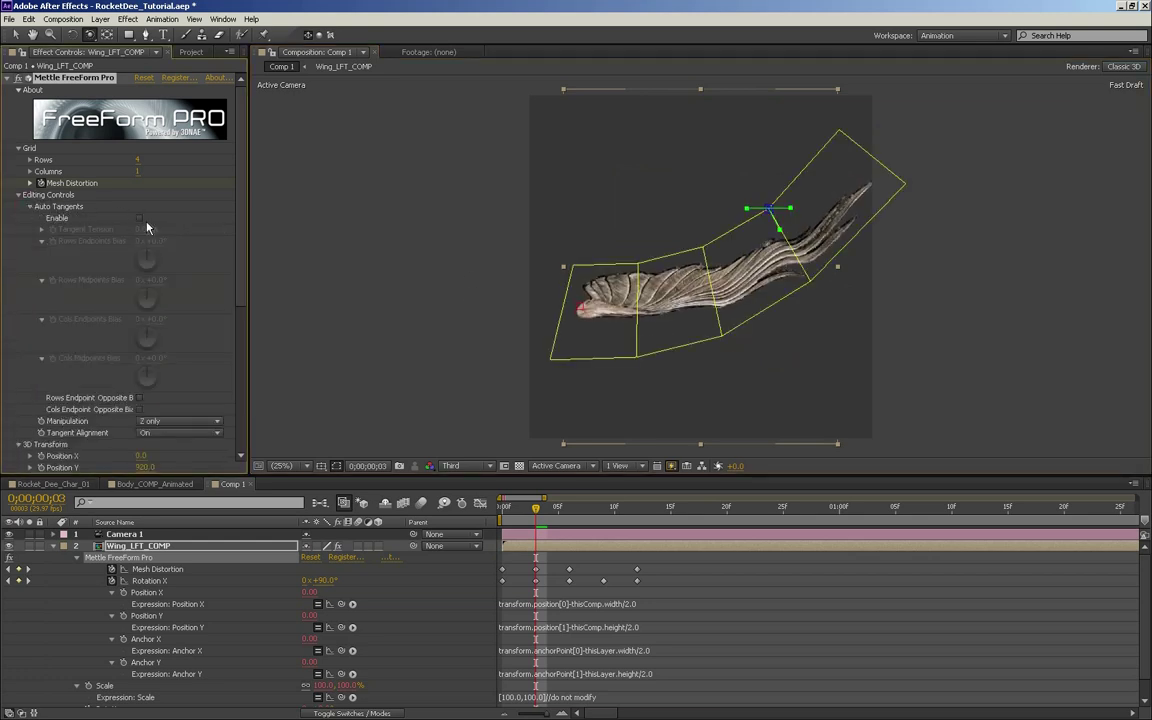
{"action": "key", "text": "v"}
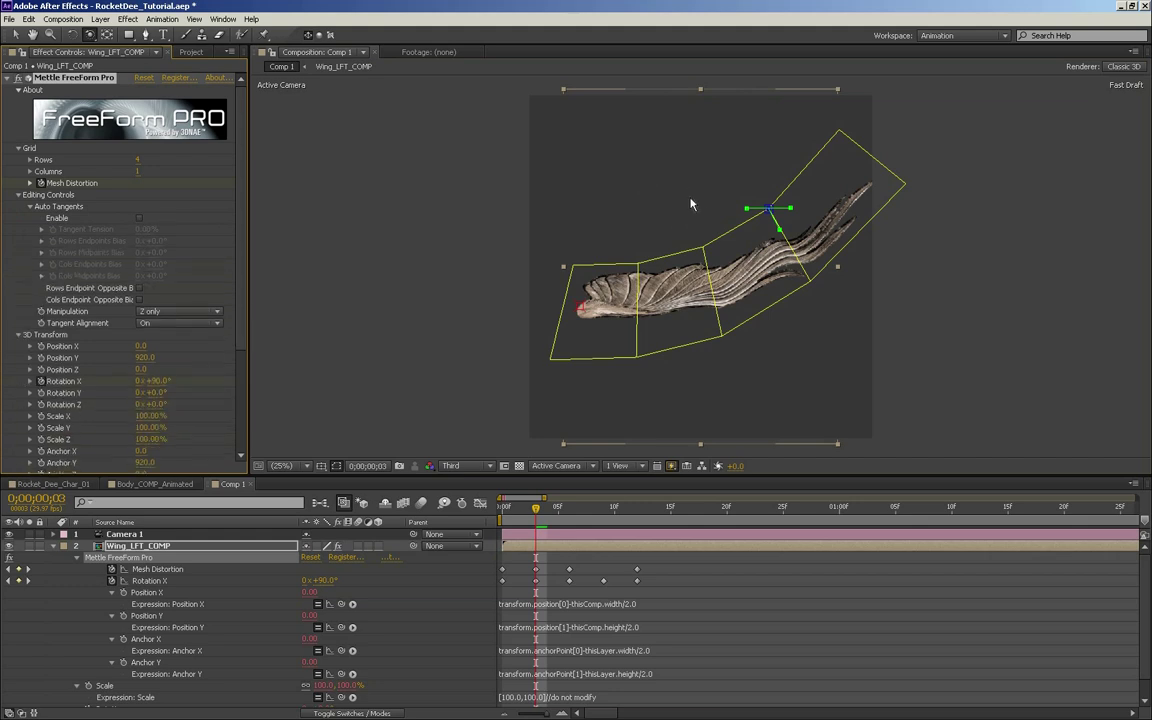
{"action": "mouse_move", "coordinate": [748, 212]}
{"action": "left_mouse_down"}
{"action": "mouse_move", "coordinate": [746, 236]}
{"action": "mouse_move", "coordinate": [746, 208]}
{"action": "left_mouse_up"}
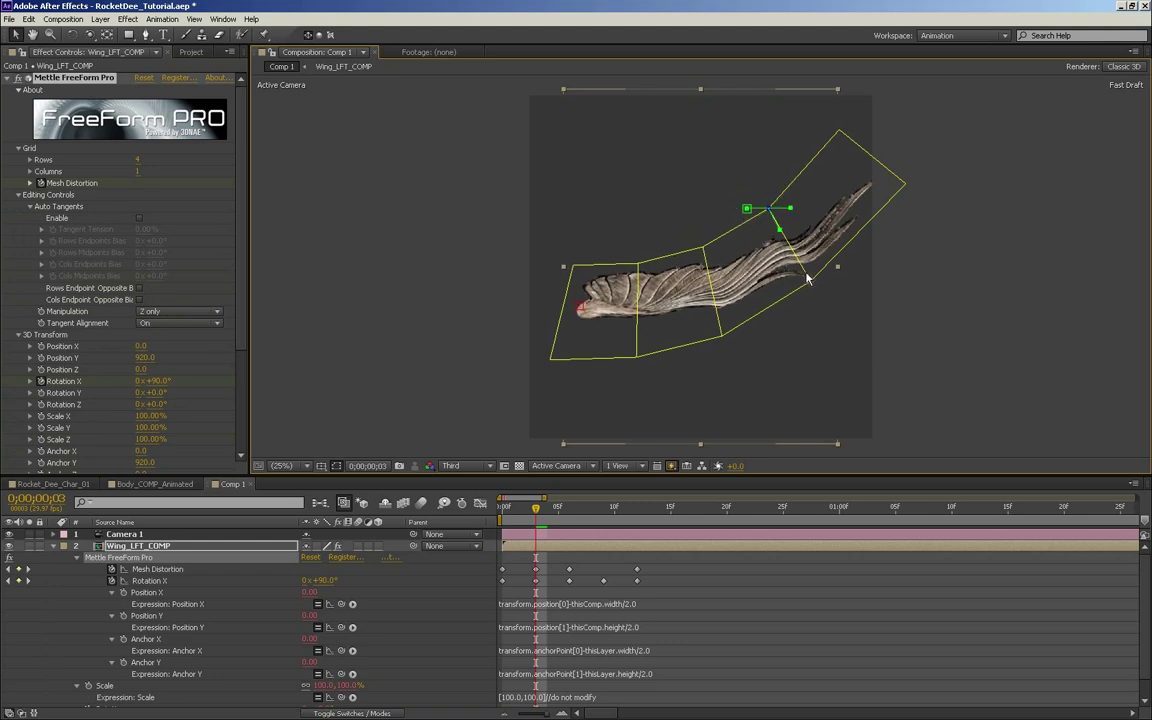
{"action": "left_click", "coordinate": [139, 218]}
- Raise the two wing-tip grid points further along Z and lift both points of the adjacent row slightly
{"action": "key", "text": "c"}
{"action": "mouse_move", "coordinate": [807, 309]}
{"action": "left_mouse_down"}
{"action": "mouse_move", "coordinate": [792, 293]}
{"action": "mouse_move", "coordinate": [812, 301]}
{"action": "mouse_move", "coordinate": [806, 290]}
{"action": "left_mouse_up"}
{"action": "key", "text": "v"}
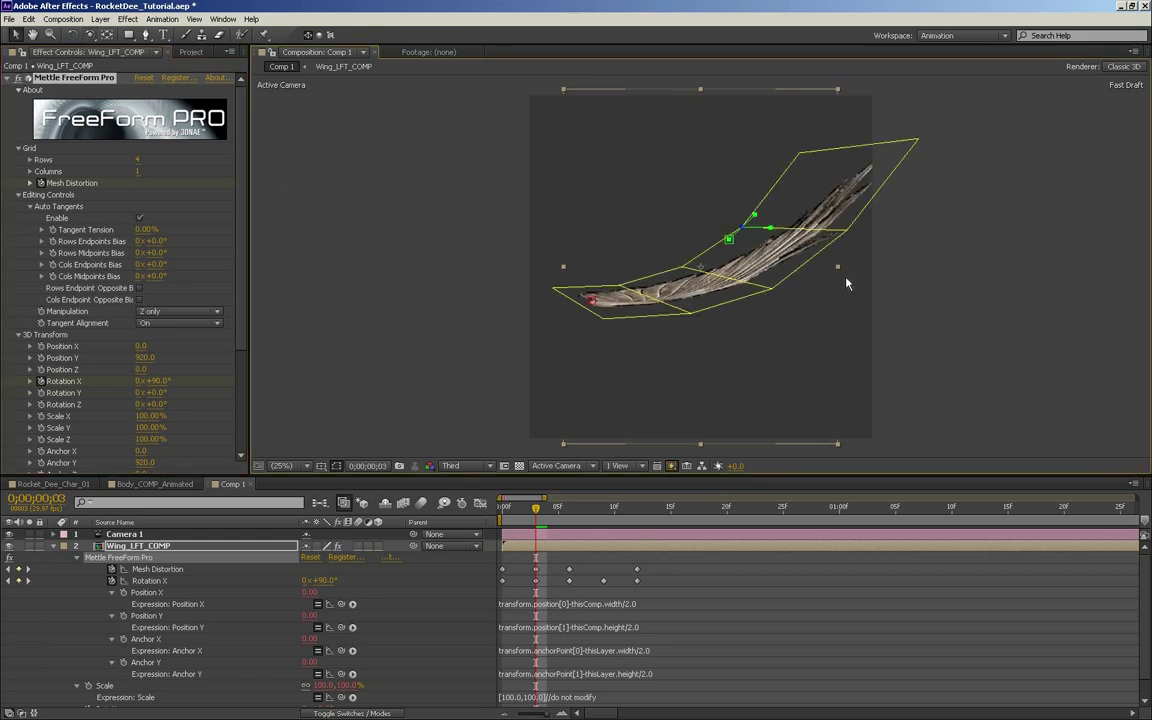
{"action": "left_click", "coordinate": [917, 139]}
{"action": "left_click", "coordinate": [799, 154], "text": "shift"}
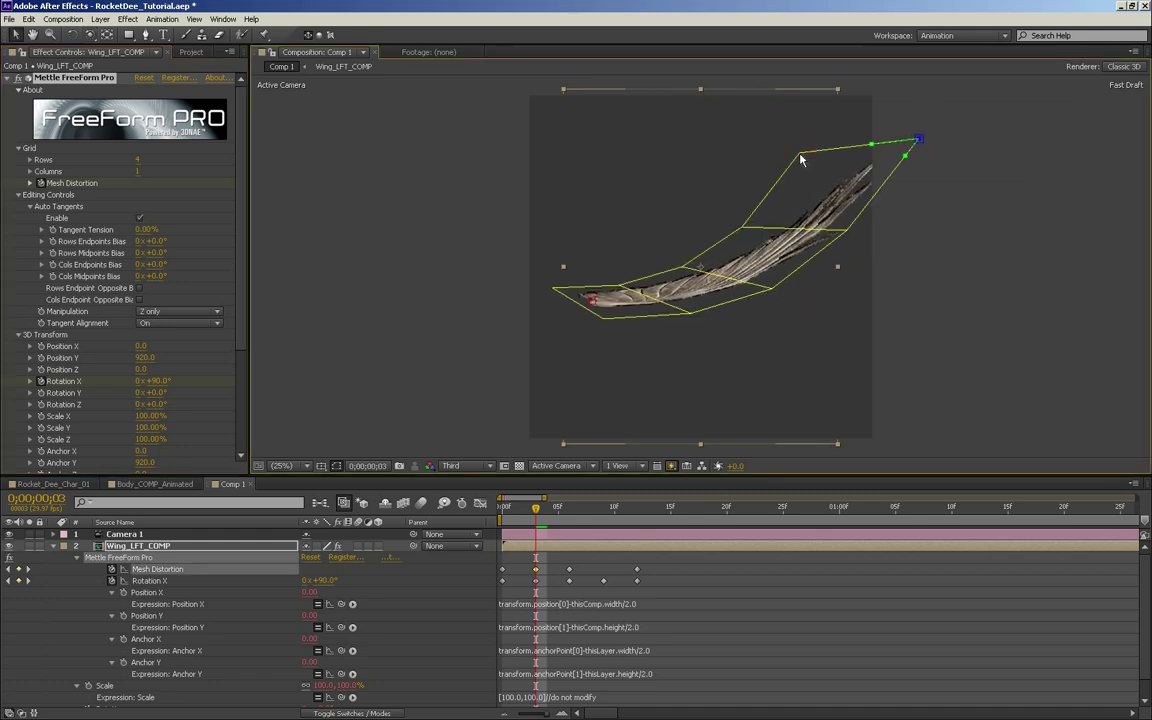
{"action": "left_click_drag", "start_coordinate": [919, 139], "coordinate": [893, 94]}
{"action": "left_click", "coordinate": [741, 231]}
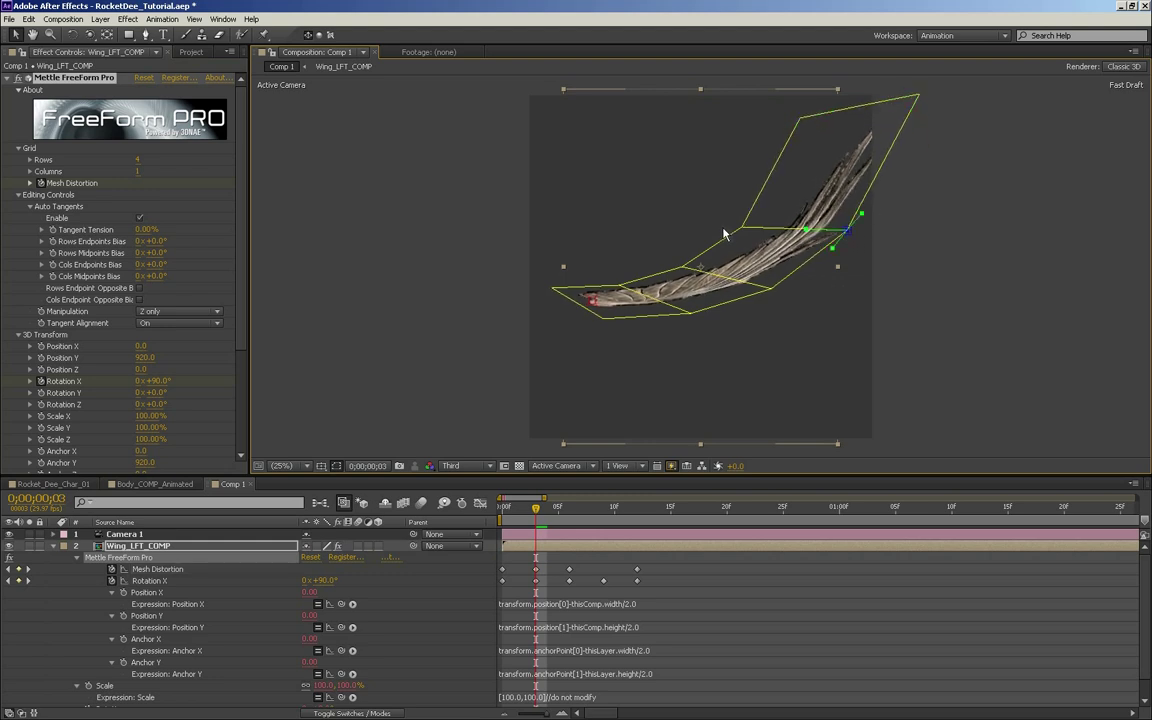
{"action": "left_click", "coordinate": [741, 231], "text": "shift"}
{"action": "left_click_drag", "start_coordinate": [847, 234], "coordinate": [845, 217]}
- Set Manipulation to Y only and move the two wing-tip grid points inward toward the wing root
{"action": "left_click", "coordinate": [661, 282]}
{"action": "left_click", "coordinate": [155, 311]}
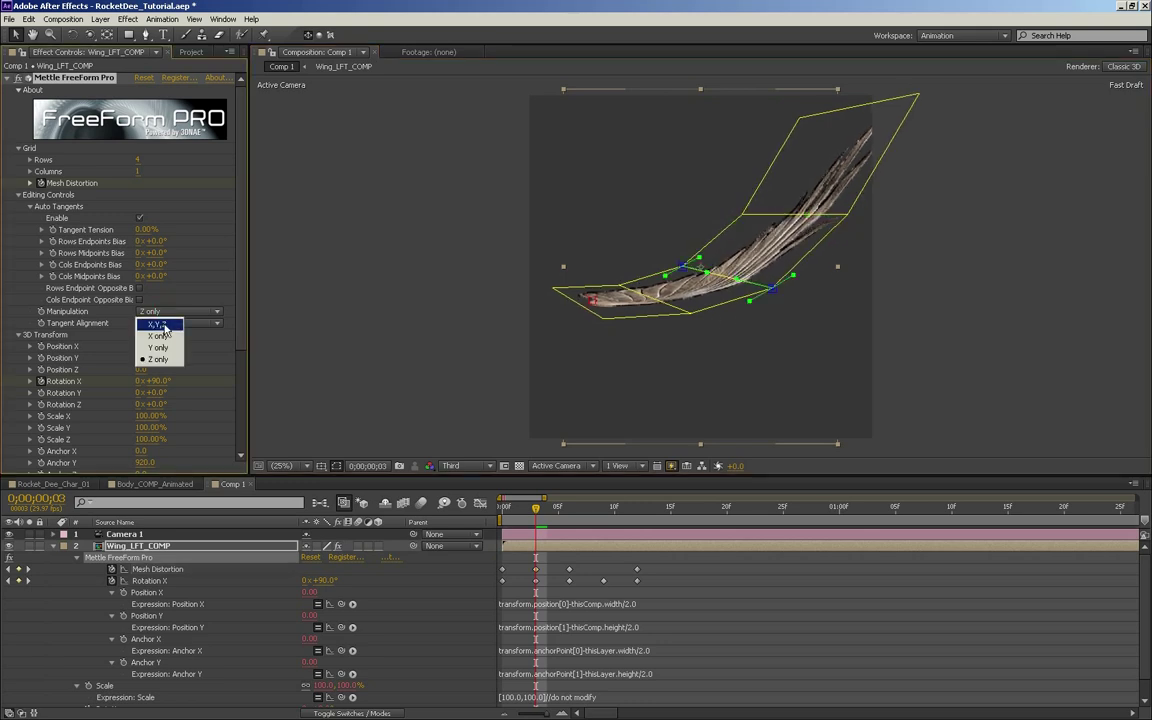
{"action": "left_click", "coordinate": [160, 348]}
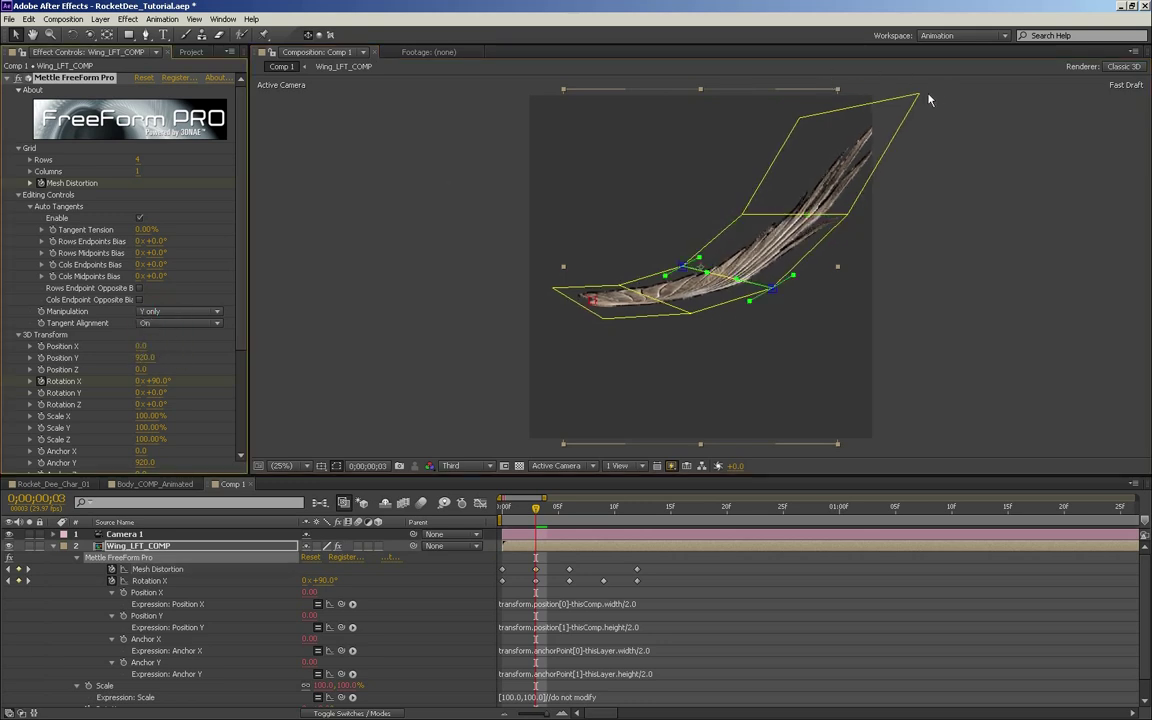
{"action": "left_click", "coordinate": [920, 97]}
{"action": "left_click", "coordinate": [799, 118], "text": "shift"}
{"action": "left_click_drag", "start_coordinate": [783, 192], "coordinate": [772, 220]}
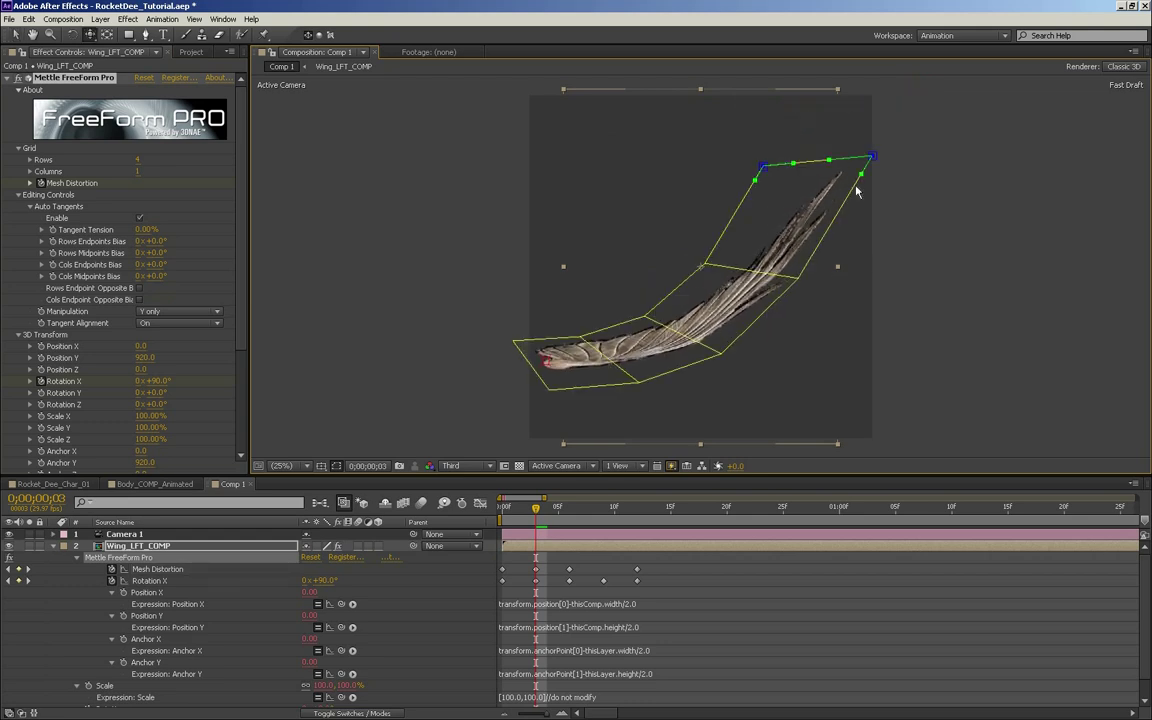
{"action": "left_click_drag", "start_coordinate": [853, 161], "coordinate": [785, 172]}
- Move both points of the row next to the wing tip inward along Y and nudge the middle row slightly inward
{"action": "left_click", "coordinate": [800, 277]}
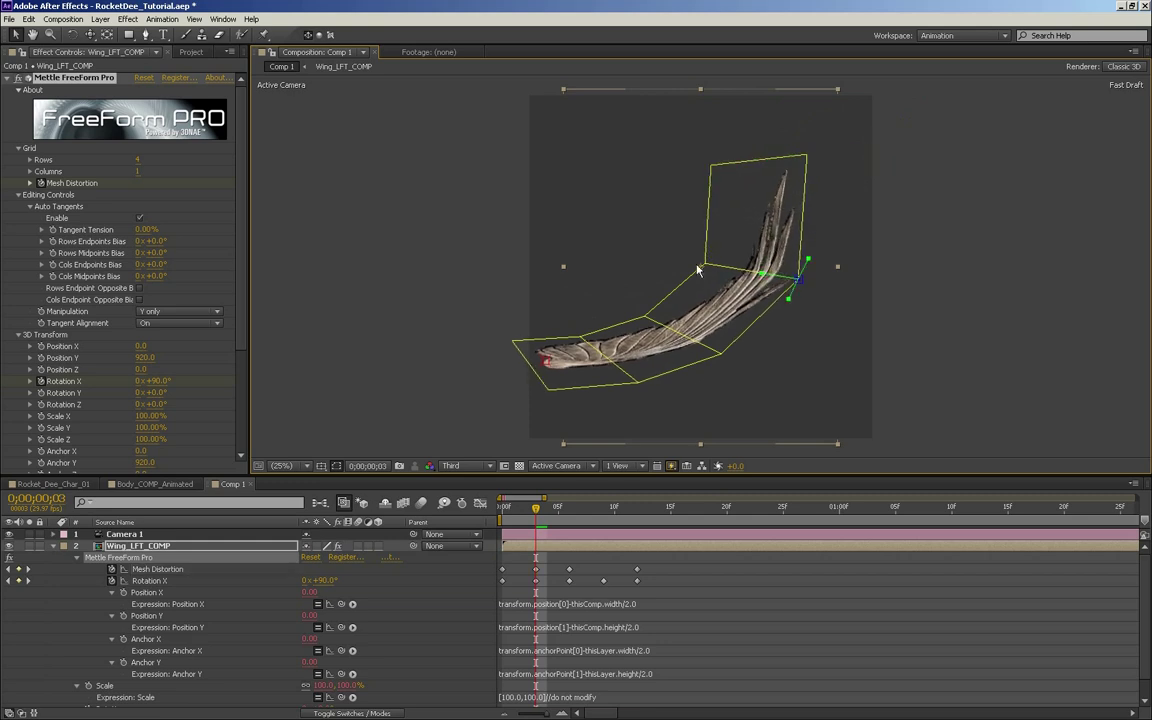
{"action": "left_click", "coordinate": [706, 265], "text": "shift"}
{"action": "left_click_drag", "start_coordinate": [799, 279], "coordinate": [772, 290]}
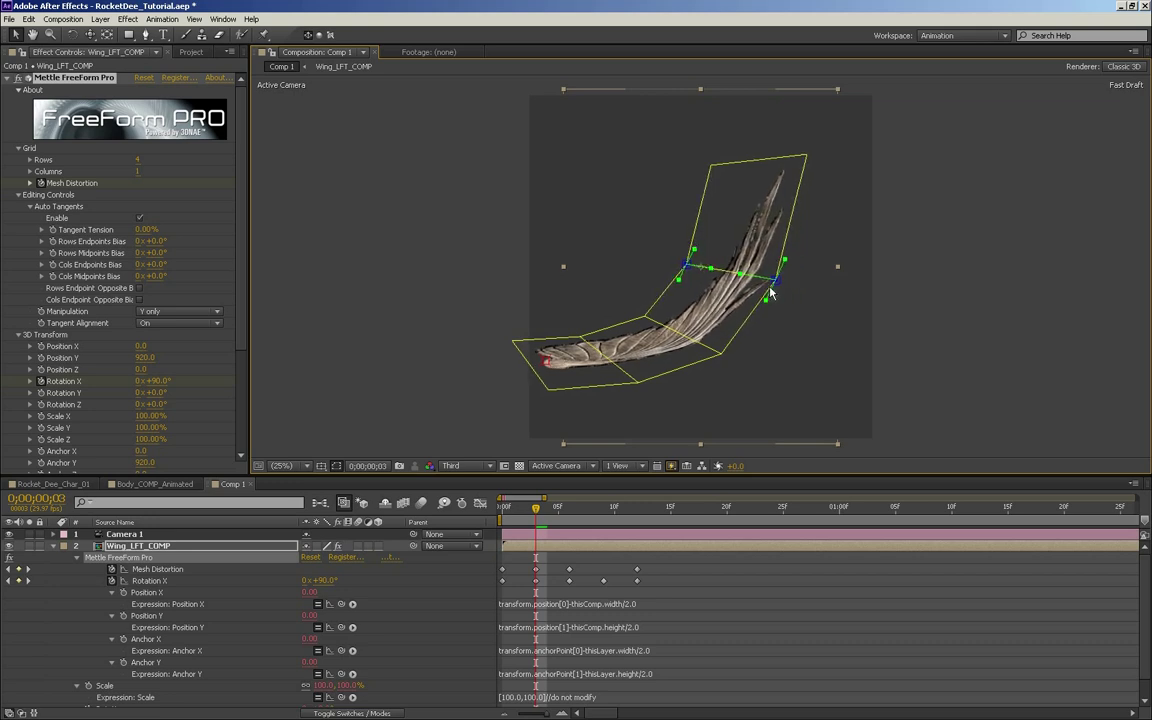
{"action": "left_click", "coordinate": [721, 353]}
{"action": "left_click", "coordinate": [645, 317], "text": "shift"}
{"action": "left_click_drag", "start_coordinate": [721, 355], "coordinate": [716, 358]}
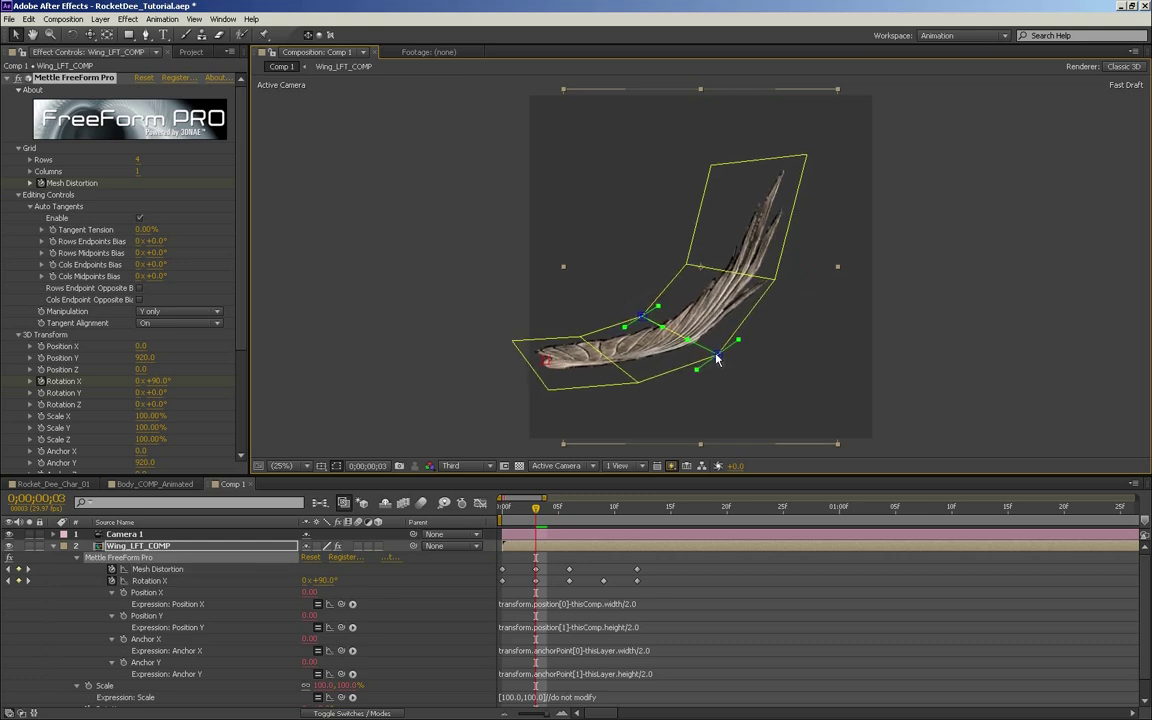
- Move the row next to the wing tip and the two wing-tip points further inward along Y
{"action": "left_click", "coordinate": [776, 280]}
{"action": "left_click", "coordinate": [686, 264], "text": "shift"}
{"action": "left_click_drag", "start_coordinate": [772, 283], "coordinate": [757, 287]}
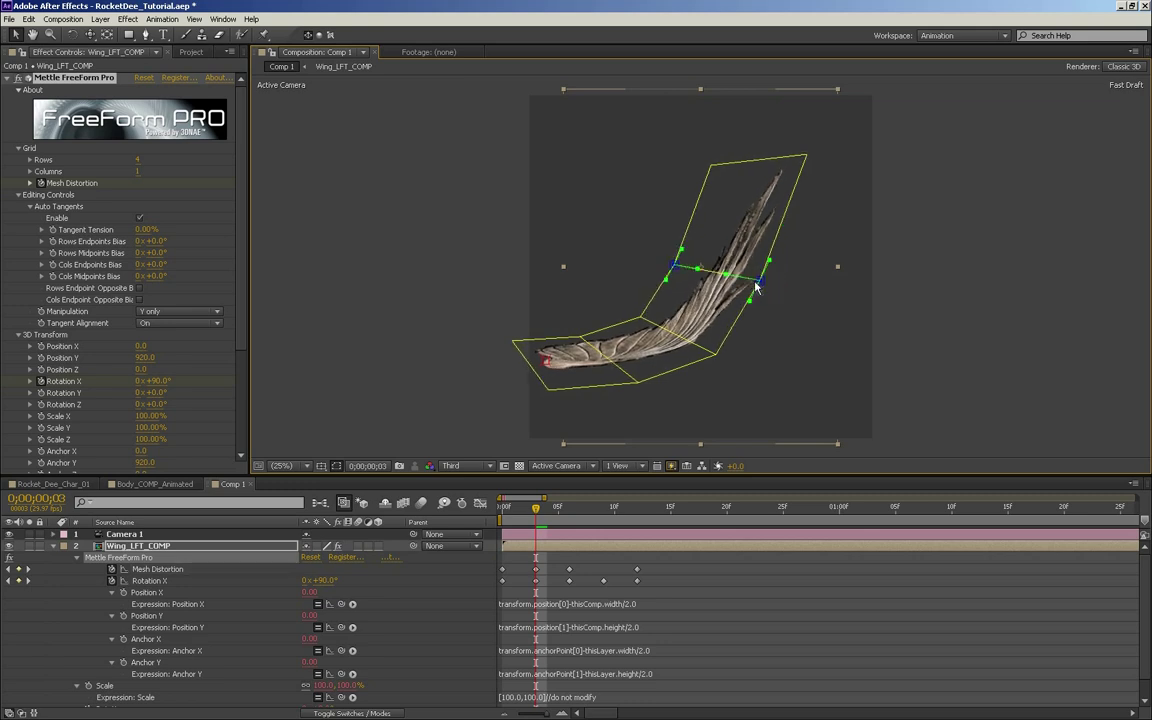
{"action": "left_click", "coordinate": [807, 156]}
{"action": "left_click", "coordinate": [709, 166], "text": "shift"}
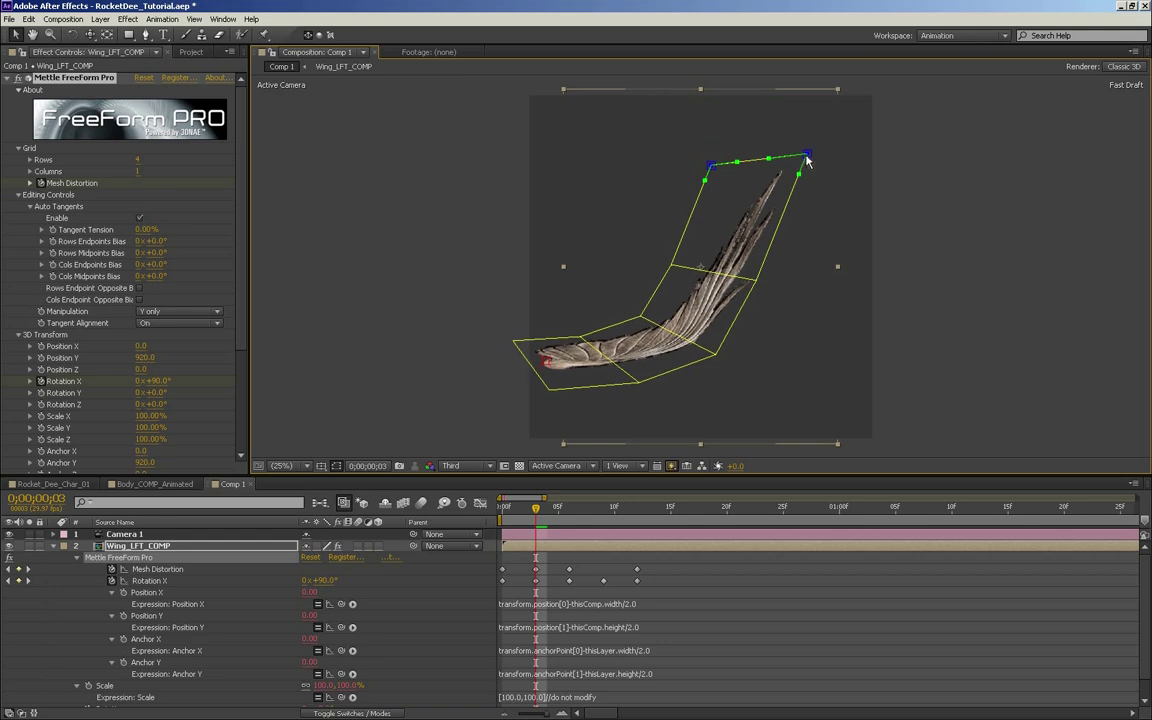
{"action": "left_click_drag", "start_coordinate": [790, 162], "coordinate": [763, 168]}
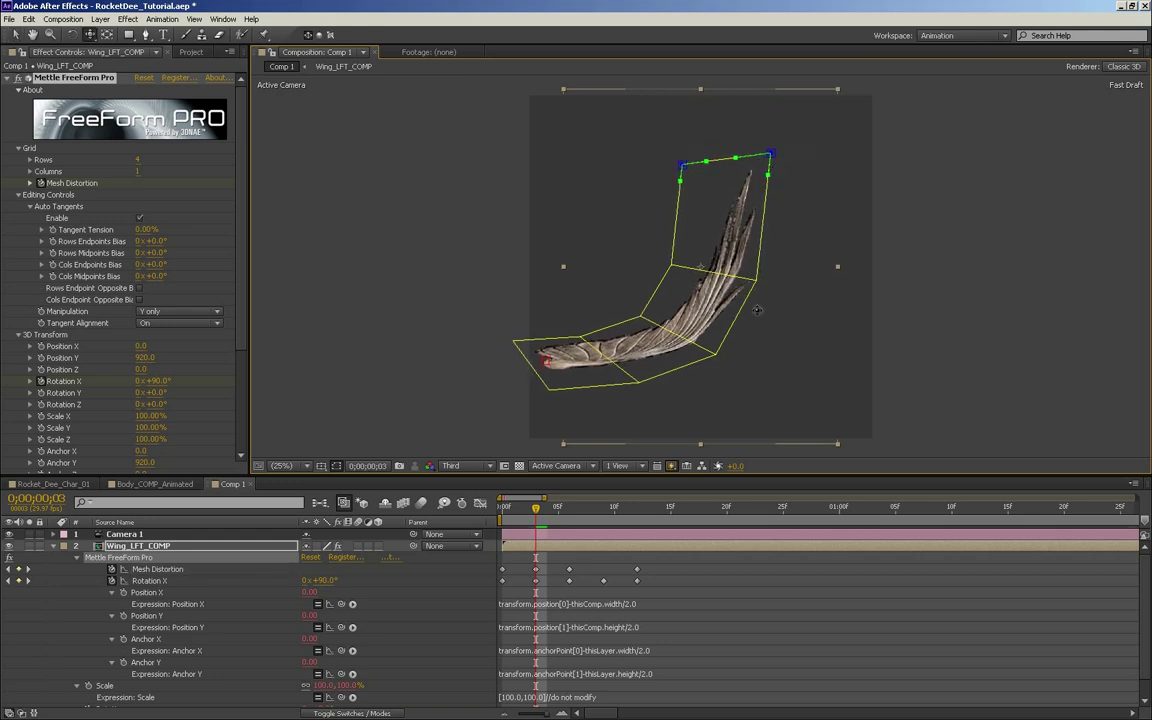
- Set Manipulation back to Z only and raise the six grid points of the three outermost rows together along Z
{"action": "mouse_move", "coordinate": [767, 326]}
{"action": "left_mouse_down"}
{"action": "mouse_move", "coordinate": [746, 323]}
{"action": "mouse_move", "coordinate": [757, 321]}
{"action": "left_mouse_up"}
{"action": "left_click_drag", "start_coordinate": [727, 279], "coordinate": [672, 266]}
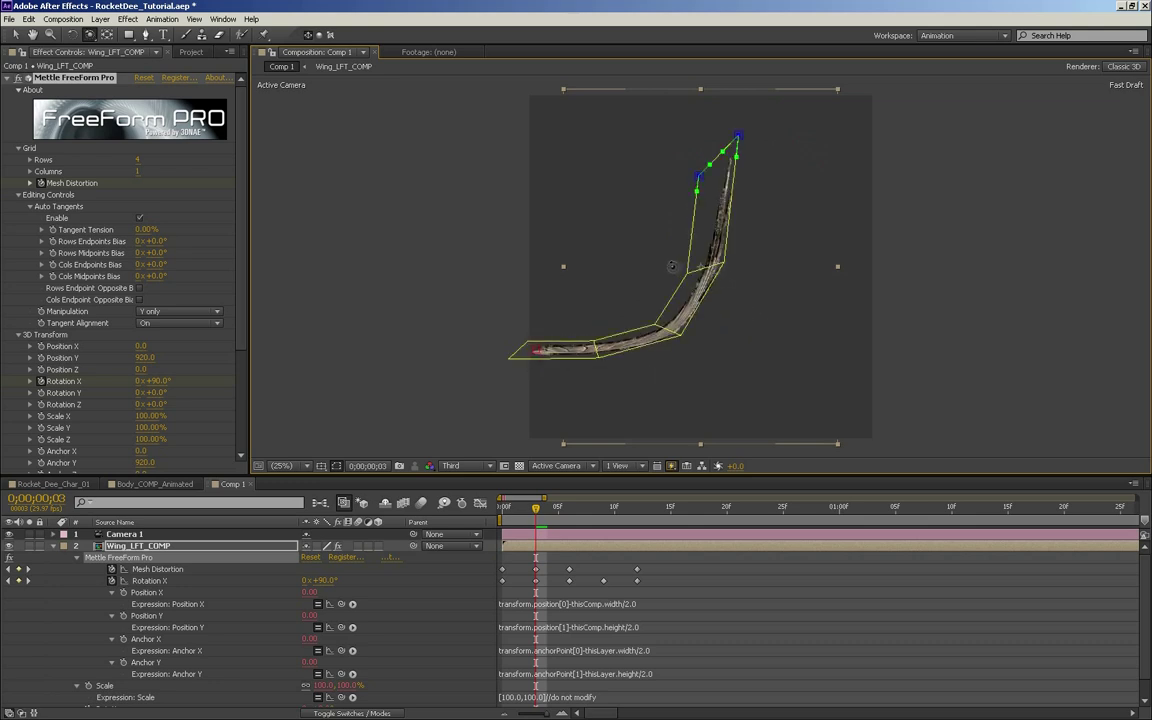
{"action": "left_click", "coordinate": [160, 312]}
{"action": "left_click", "coordinate": [165, 356]}
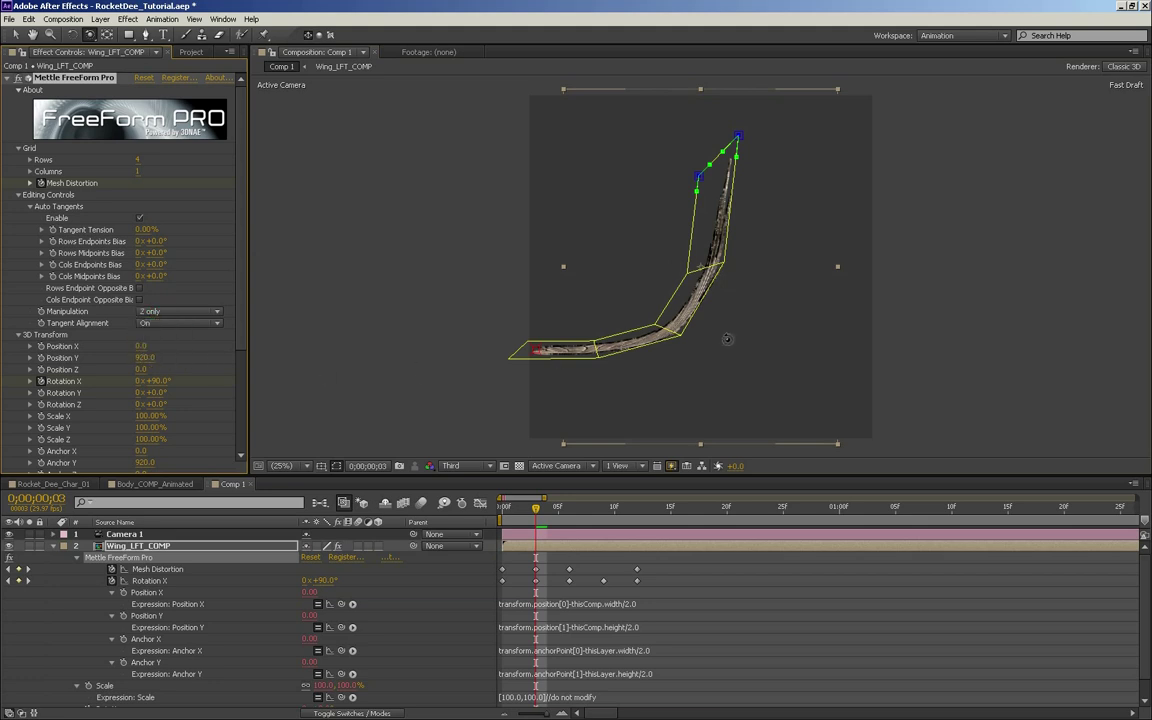
{"action": "left_click", "coordinate": [680, 336]}
{"action": "left_click", "coordinate": [655, 328], "text": "shift"}
{"action": "left_click", "coordinate": [718, 264], "text": "shift"}
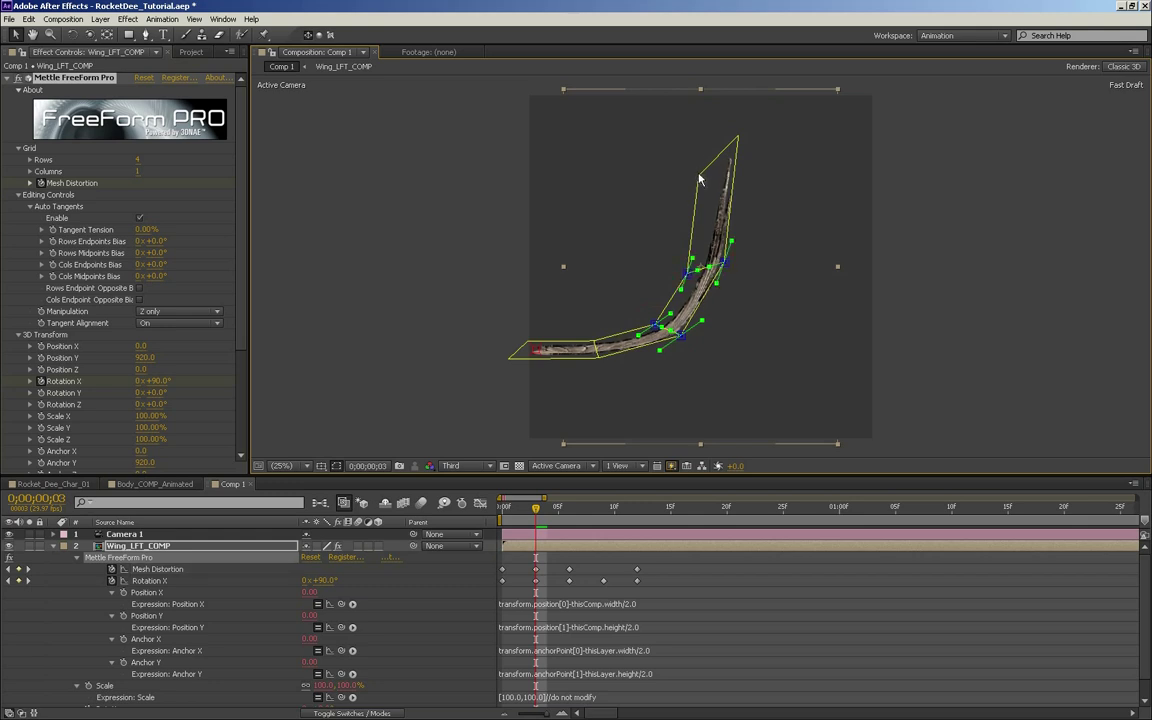
{"action": "left_click", "coordinate": [737, 138], "text": "shift"}
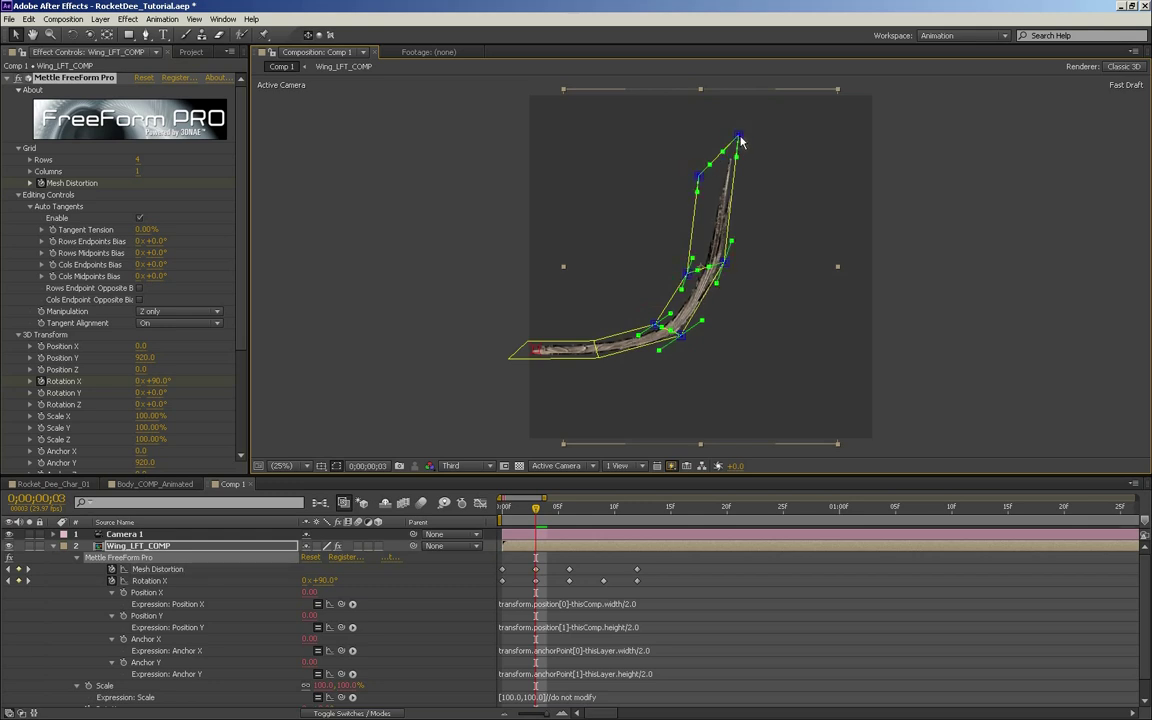
{"action": "left_click_drag", "start_coordinate": [737, 138], "coordinate": [735, 113]}
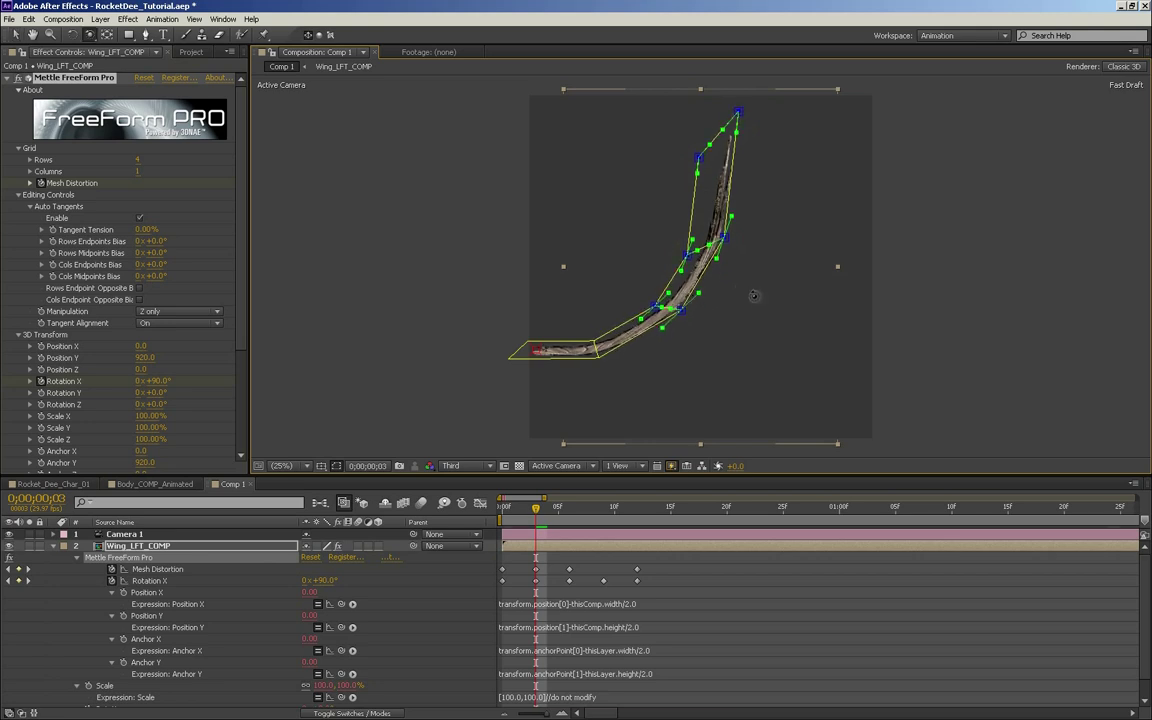
{"action": "left_click_drag", "start_coordinate": [726, 303], "coordinate": [753, 307]}
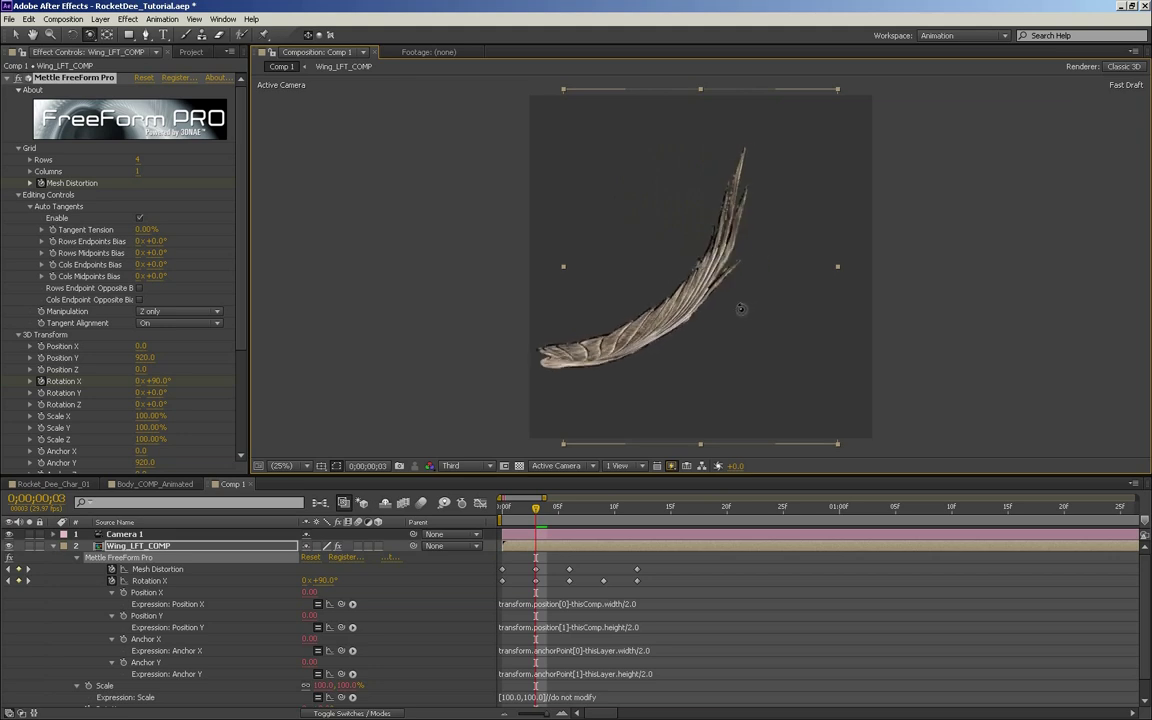
- Go to frame 9 and lower the two wing-tip grid points along Z to bend the tip downward
{"action": "left_click", "coordinate": [532, 522]}
{"action": "key", "text": "Page_Down"}
{"action": "key", "text": "Page_Down"}
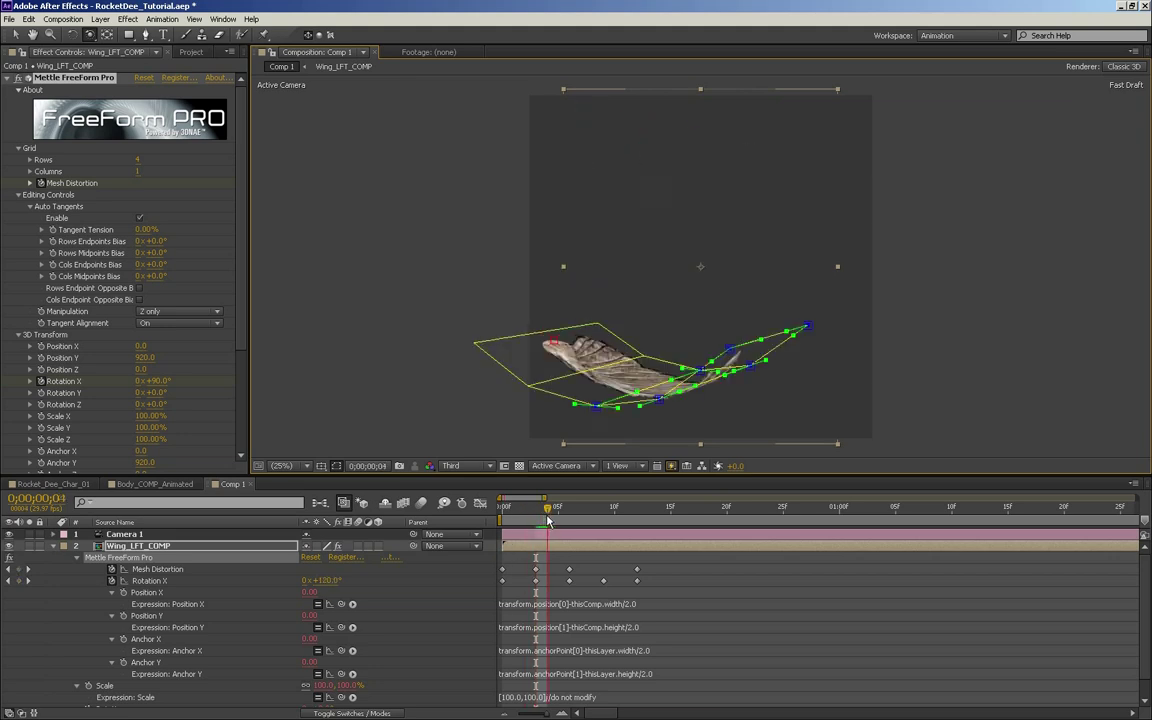
{"action": "key", "text": "Page_Down"}
{"action": "key", "text": "Page_Down"}
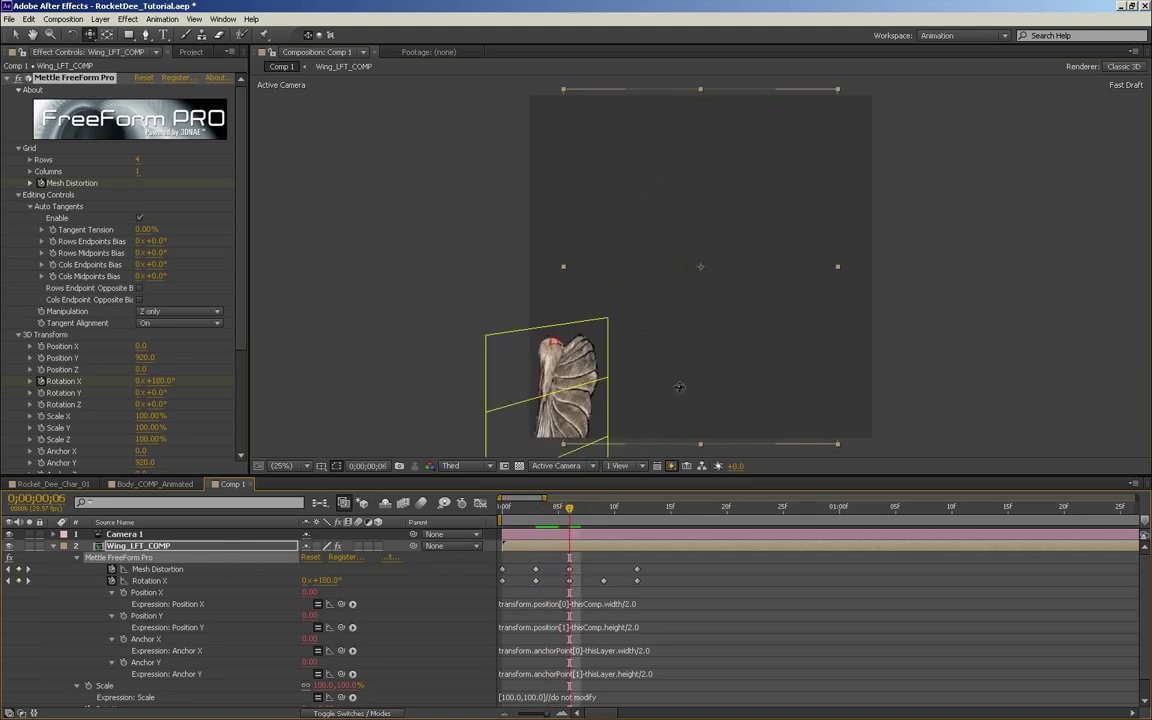
{"action": "left_click_drag", "start_coordinate": [690, 378], "coordinate": [669, 382]}
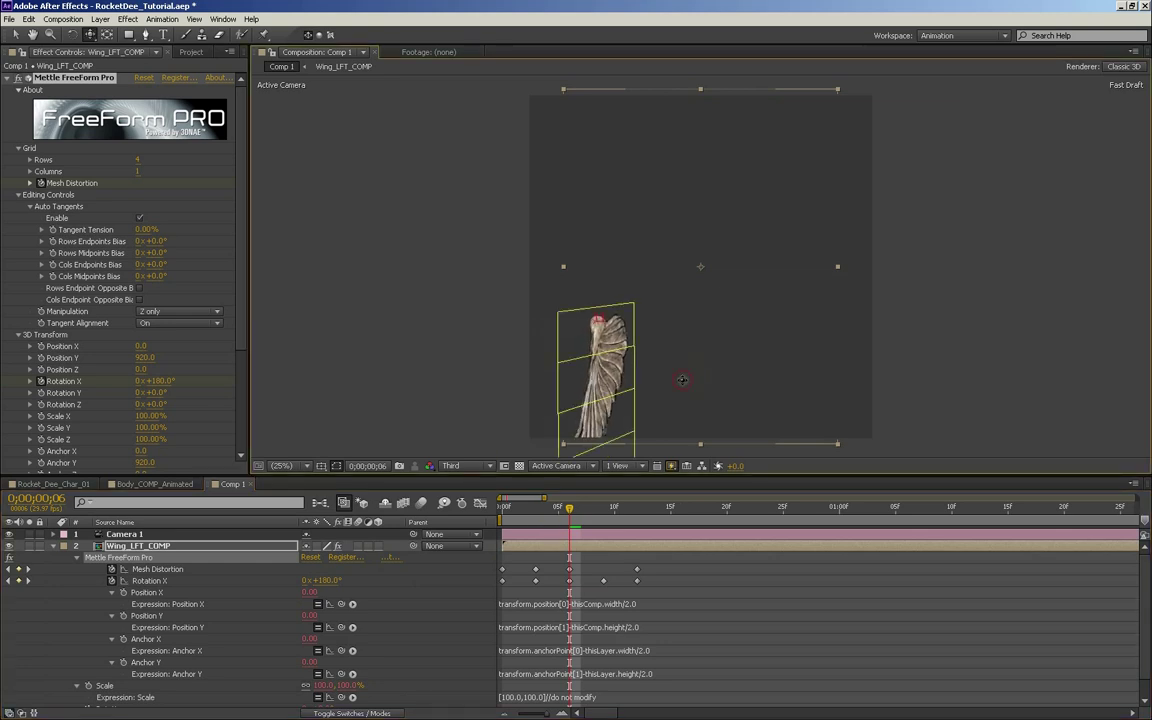
{"action": "left_click_drag", "start_coordinate": [572, 517], "coordinate": [606, 508]}
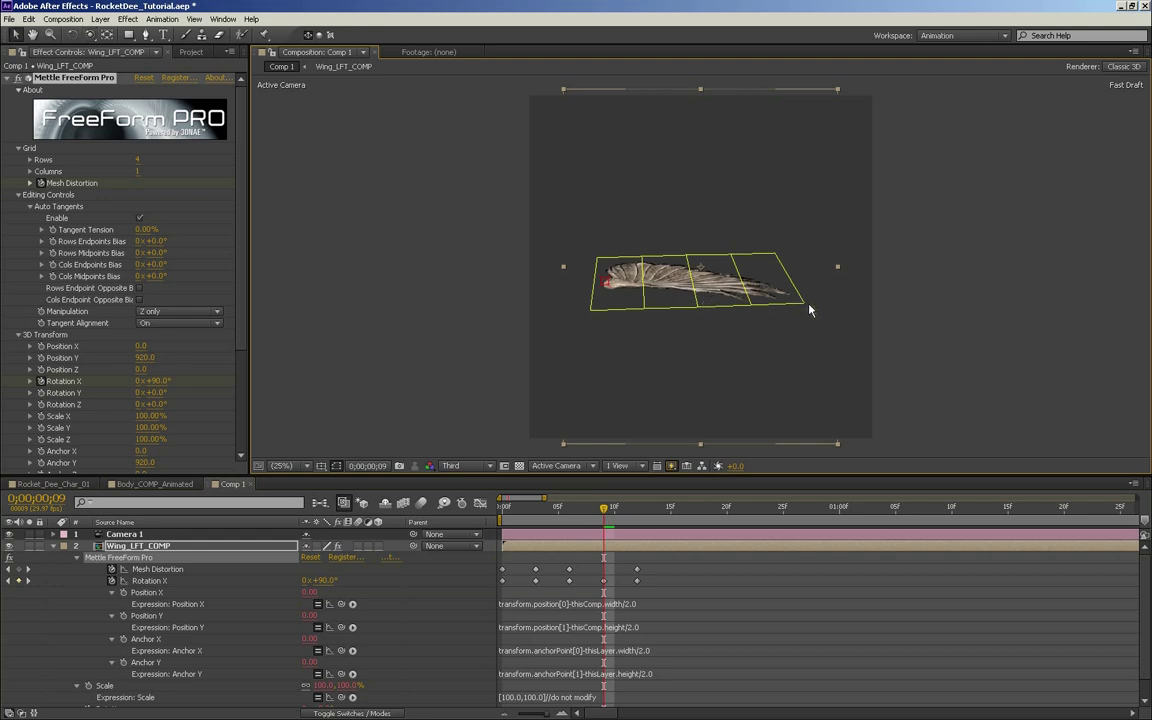
{"action": "left_click", "coordinate": [805, 304]}
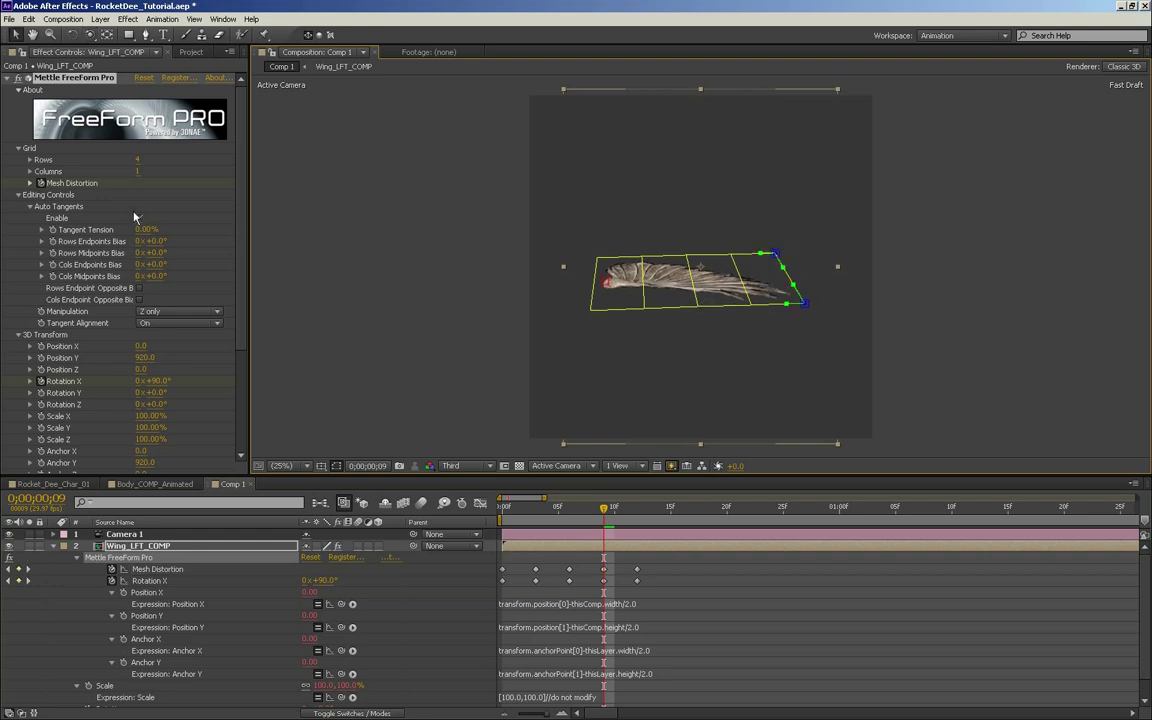
{"action": "left_click_drag", "start_coordinate": [808, 309], "coordinate": [755, 310]}
- Lower both grid points of the row next to the tip along Z at frame 9 and the middle row slightly
{"action": "left_click", "coordinate": [752, 306]}
{"action": "left_click", "coordinate": [732, 255], "text": "shift"}
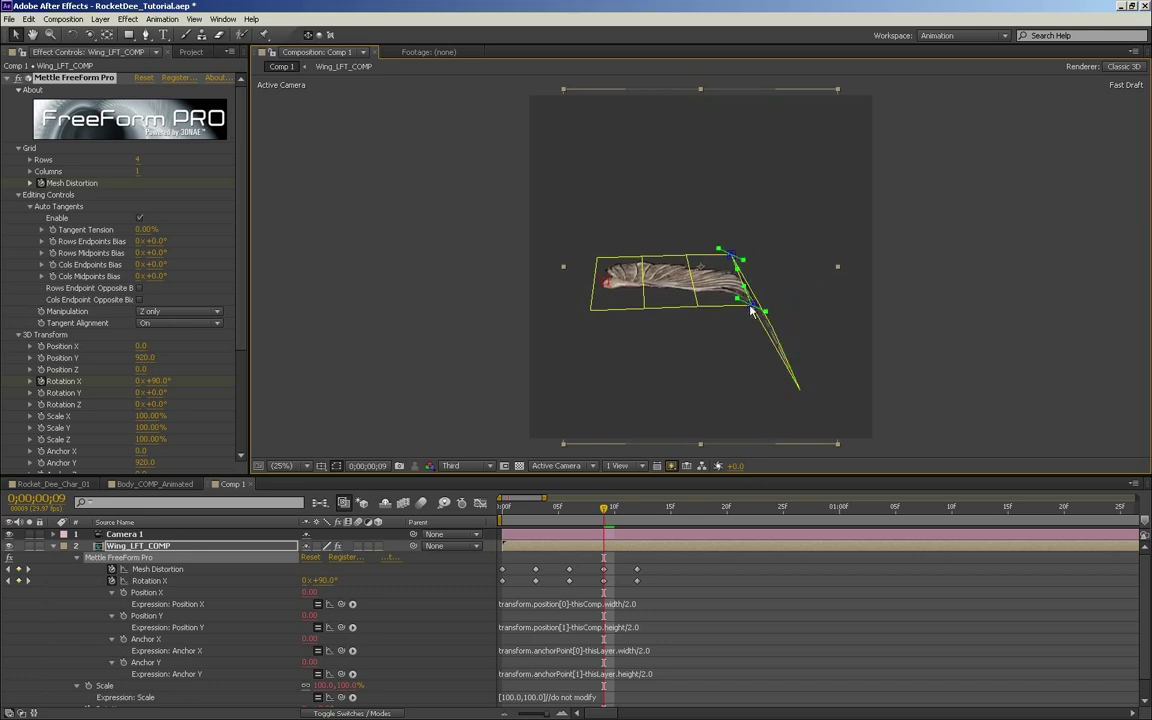
{"action": "left_click_drag", "start_coordinate": [752, 310], "coordinate": [748, 369]}
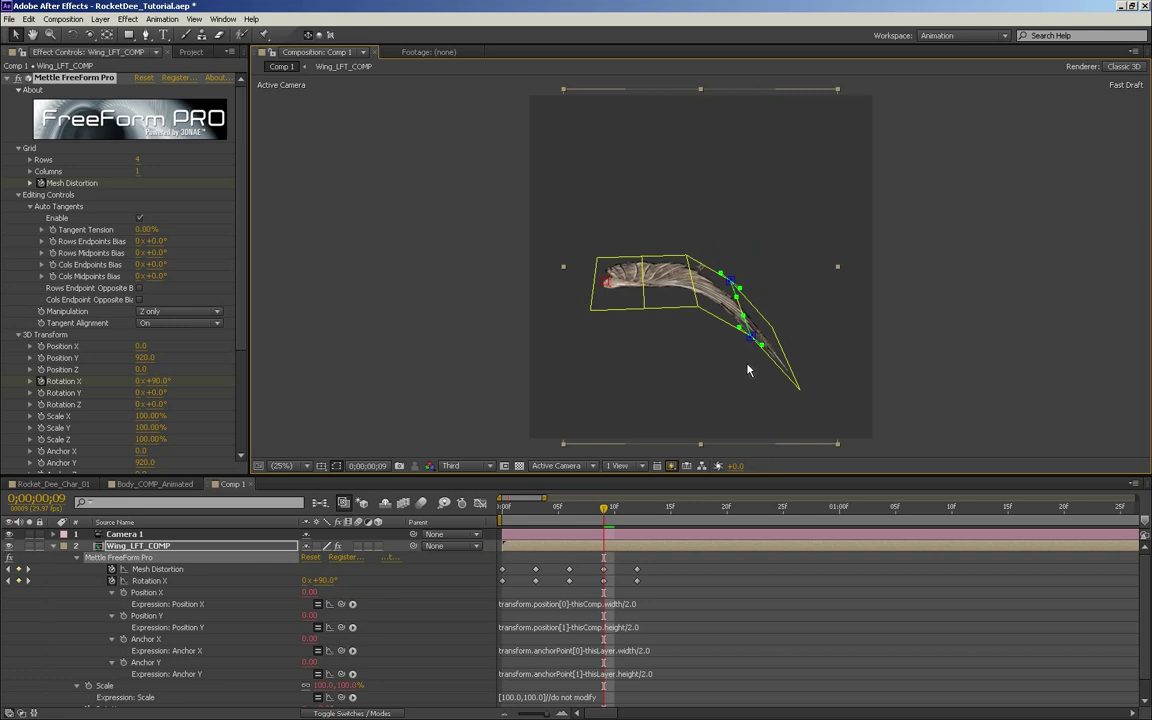
{"action": "left_click", "coordinate": [697, 306]}
{"action": "left_click", "coordinate": [688, 260], "text": "shift"}
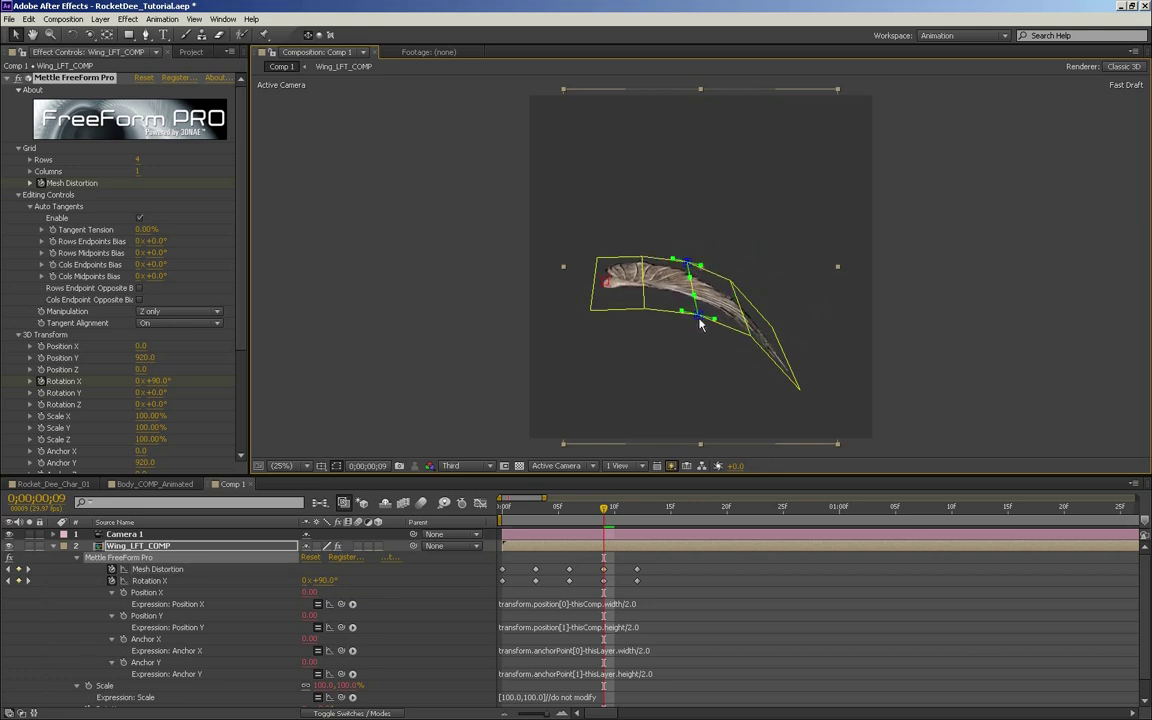
{"action": "mouse_move", "coordinate": [760, 357]}
{"action": "left_mouse_down"}
{"action": "mouse_move", "coordinate": [766, 342]}
{"action": "mouse_move", "coordinate": [716, 318]}
{"action": "mouse_move", "coordinate": [753, 334]}
{"action": "left_mouse_up"}
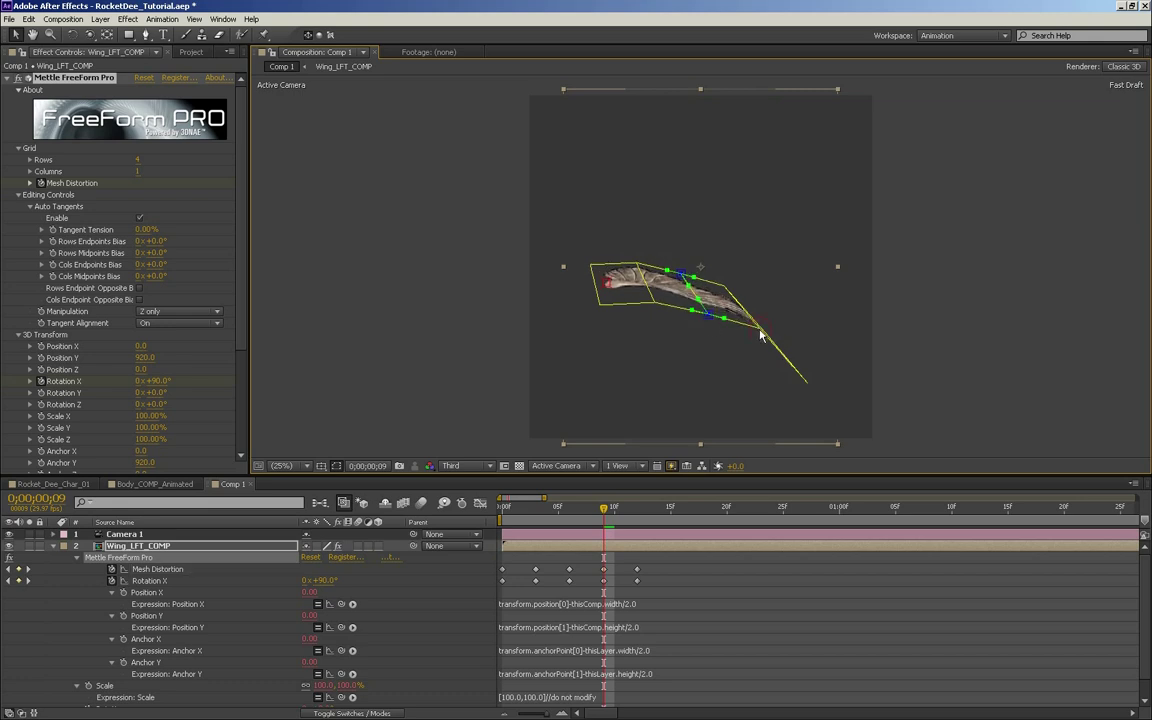
- Lower the two grid points of the row next to the tip and the two wing-tip points further along Z at frame 9
{"action": "left_click", "coordinate": [727, 290]}
{"action": "left_click_drag", "start_coordinate": [768, 338], "coordinate": [743, 354]}
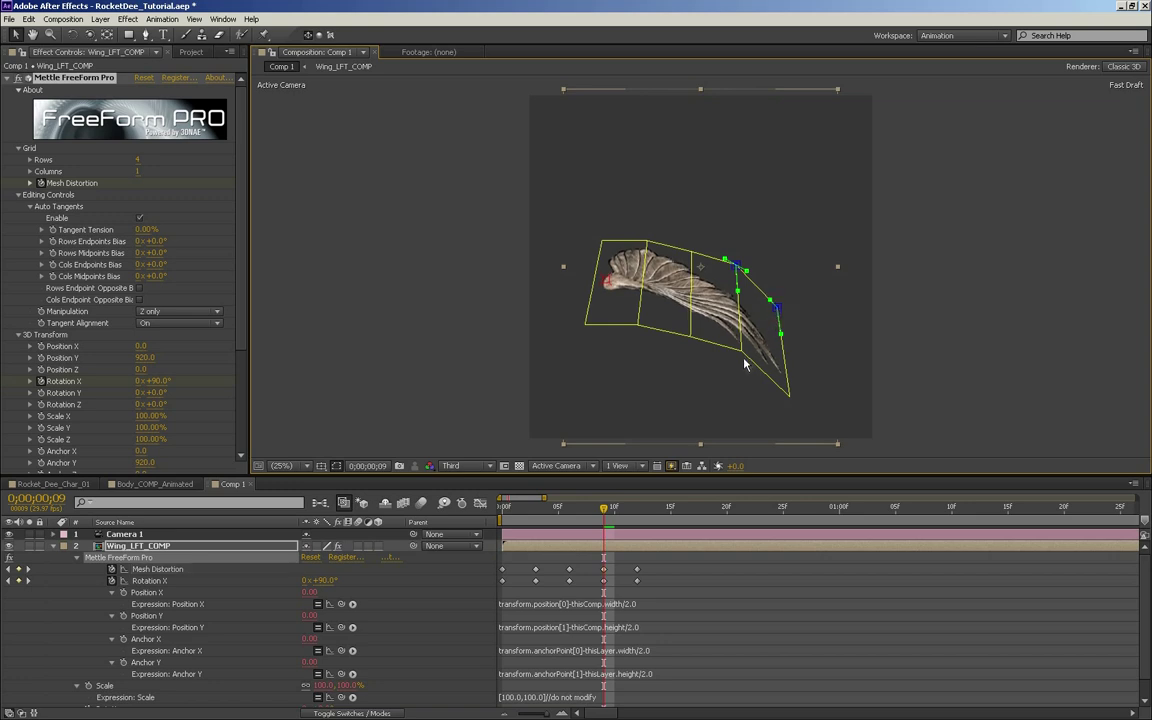
{"action": "left_click", "coordinate": [745, 358]}
{"action": "left_click", "coordinate": [740, 268], "text": "shift"}
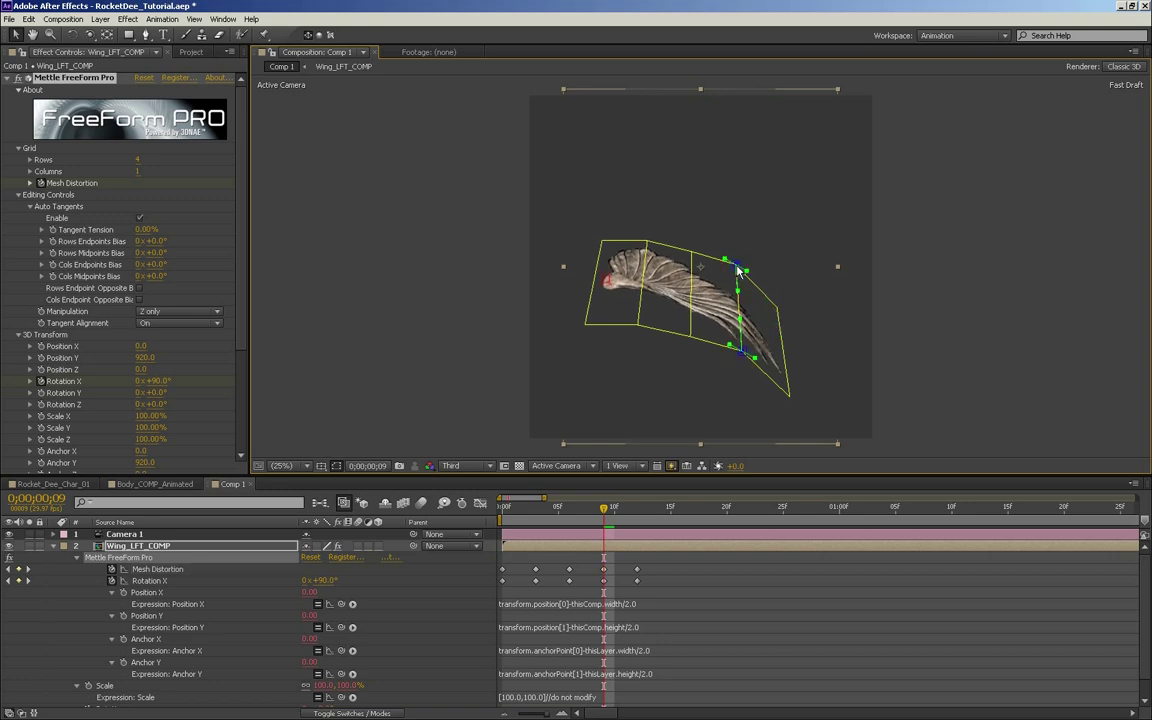
{"action": "left_click_drag", "start_coordinate": [740, 270], "coordinate": [778, 314]}
{"action": "left_click", "coordinate": [778, 310]}
{"action": "left_click", "coordinate": [789, 398], "text": "shift"}
{"action": "left_click_drag", "start_coordinate": [759, 397], "coordinate": [789, 418]}
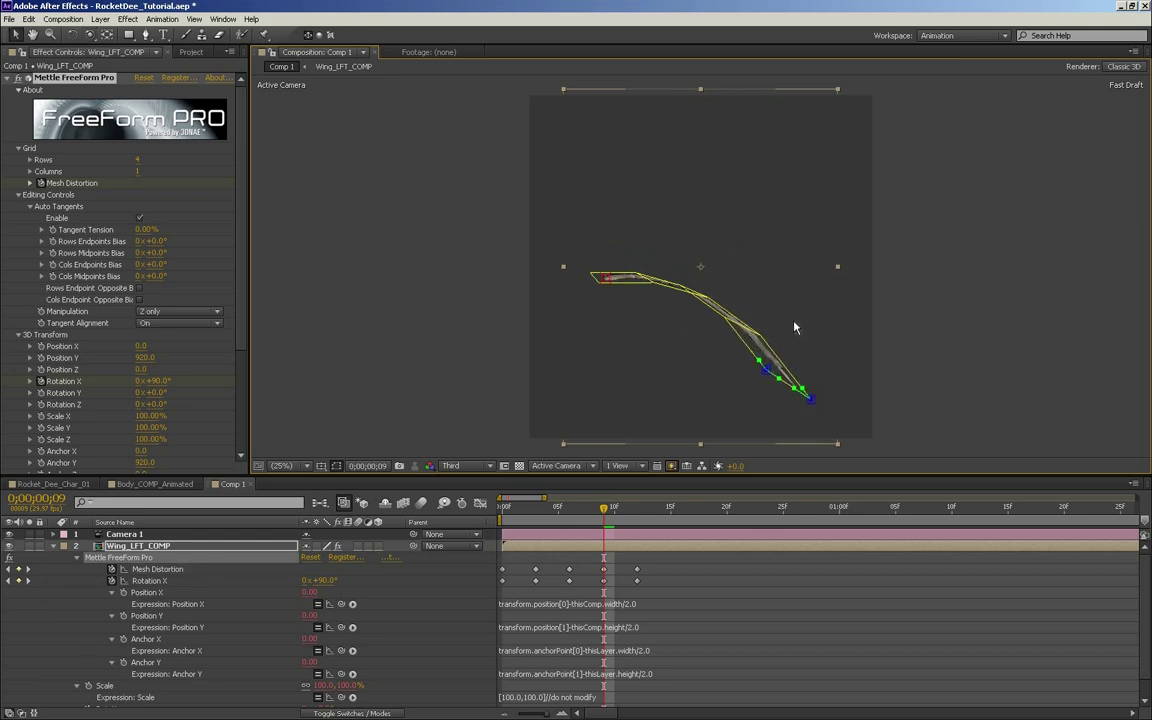
- Set Manipulation to Y only and pull the two wing-tip grid points inward along Y at frame 9
{"action": "key", "text": "c"}
{"action": "left_click_drag", "start_coordinate": [798, 330], "coordinate": [784, 332]}
{"action": "left_click", "coordinate": [167, 316]}
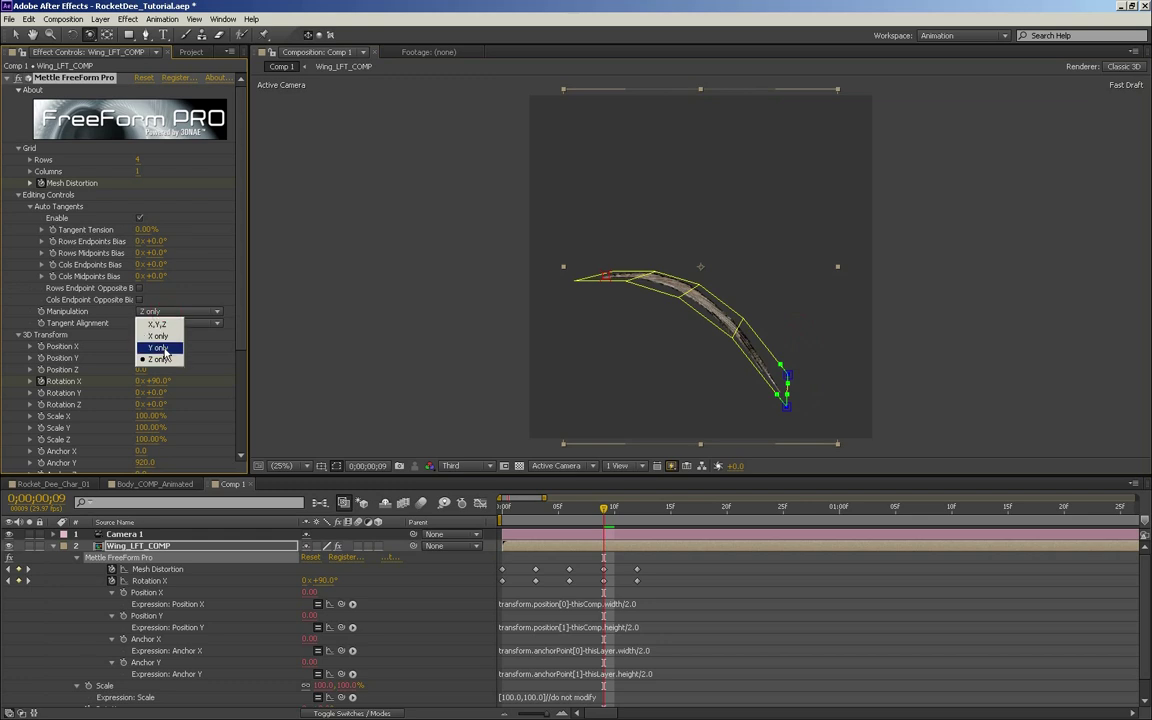
{"action": "left_click", "coordinate": [155, 342]}
{"action": "mouse_move", "coordinate": [680, 355]}
{"action": "left_mouse_down"}
{"action": "mouse_move", "coordinate": [702, 364]}
{"action": "mouse_move", "coordinate": [691, 359]}
{"action": "mouse_move", "coordinate": [686, 372]}
{"action": "mouse_move", "coordinate": [695, 342]}
{"action": "left_mouse_up"}
{"action": "left_click_drag", "start_coordinate": [797, 415], "coordinate": [682, 437]}
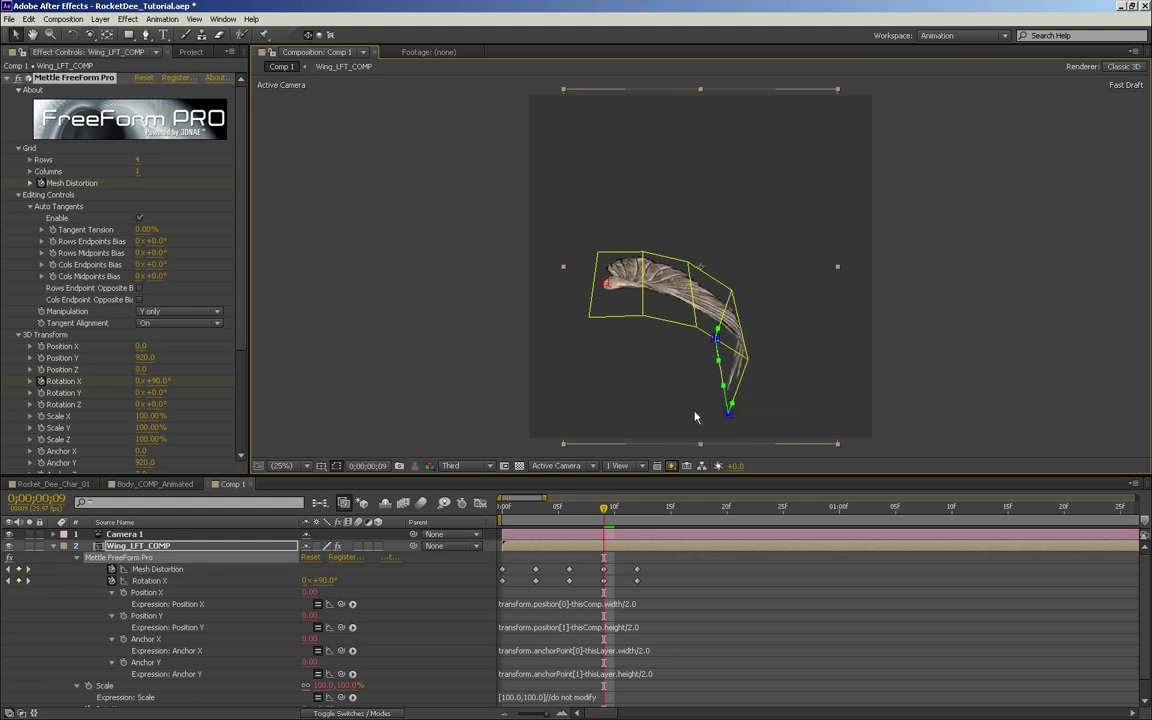
- Move both grid points of the row next to the tip inward along Y at frame 9 and the middle row slightly
{"action": "left_click", "coordinate": [748, 359]}
{"action": "left_click_drag", "start_coordinate": [746, 360], "coordinate": [716, 374]}
{"action": "left_click", "coordinate": [696, 331]}
{"action": "left_click_drag", "start_coordinate": [698, 331], "coordinate": [693, 330]}
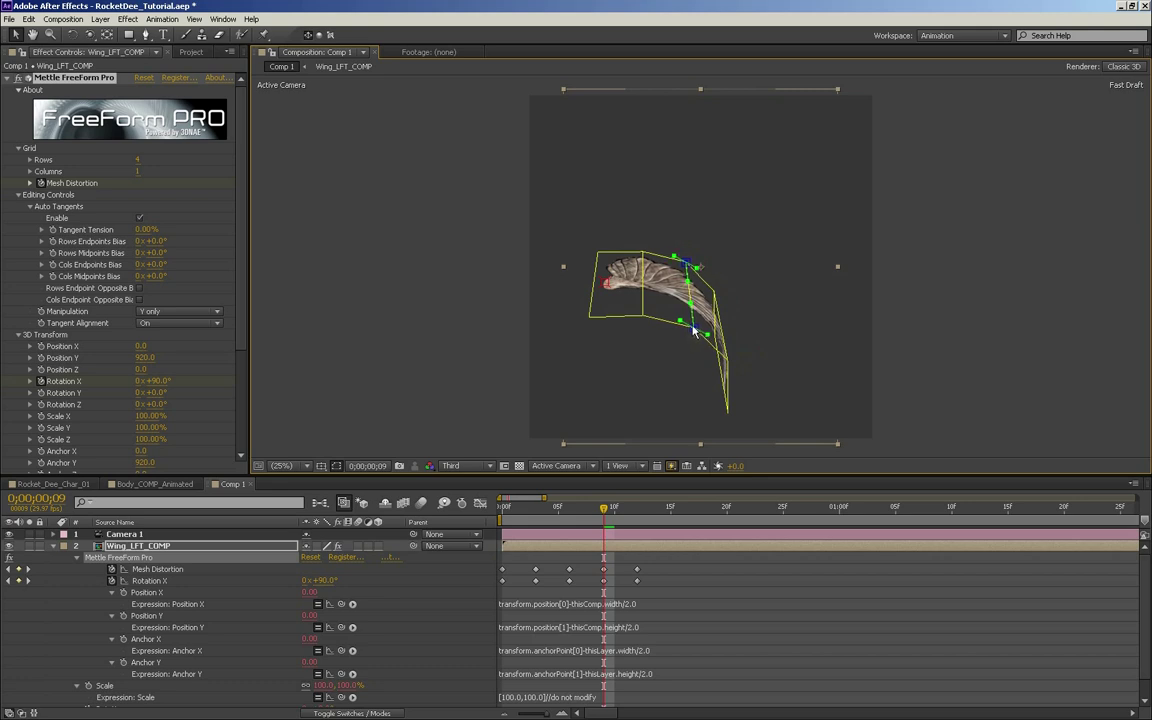
{"action": "mouse_move", "coordinate": [708, 384]}
{"action": "left_mouse_down"}
{"action": "mouse_move", "coordinate": [700, 368]}
{"action": "mouse_move", "coordinate": [719, 400]}
{"action": "mouse_move", "coordinate": [706, 365]}
{"action": "left_mouse_up"}
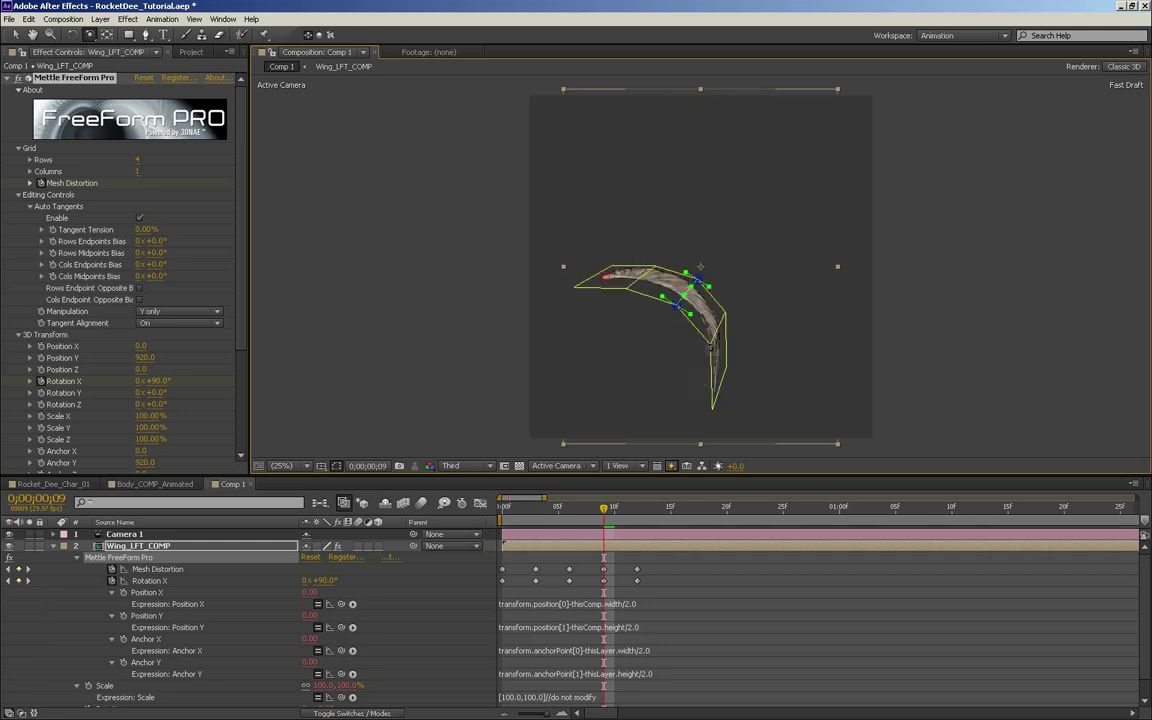
{"action": "left_click", "coordinate": [711, 346]}
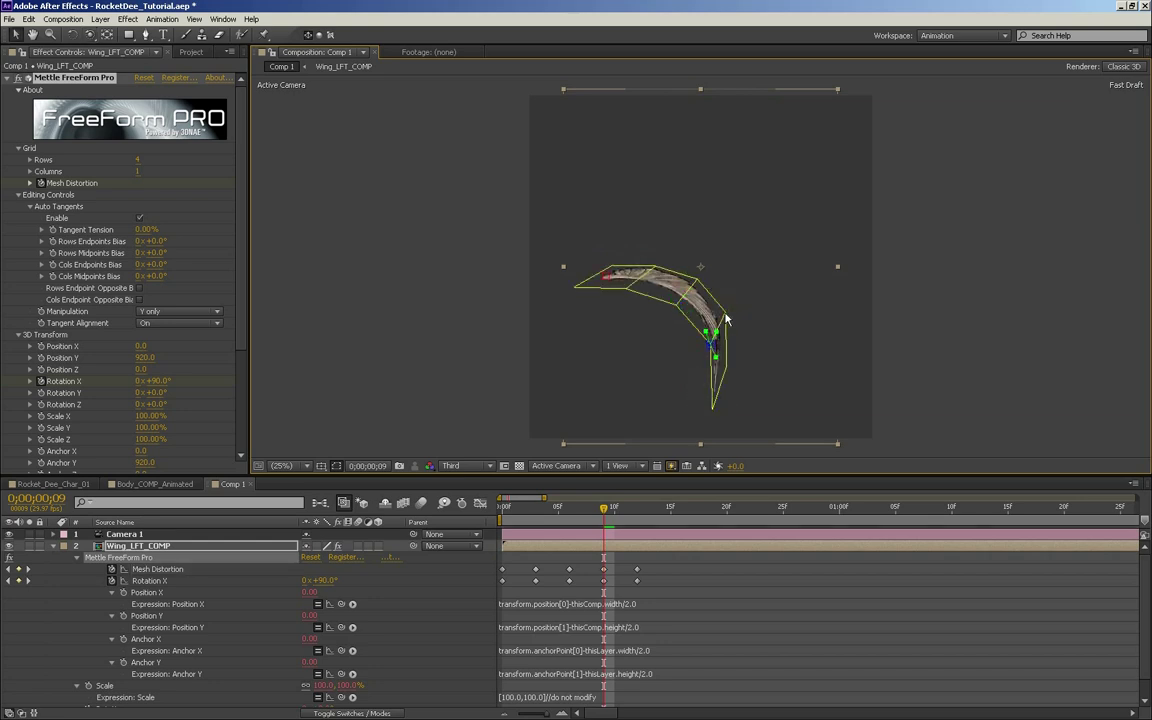
{"action": "left_click_drag", "start_coordinate": [726, 319], "coordinate": [662, 356]}
- Scrub from frame 8 back to the start and examine the wing's bend from another camera angle
{"action": "mouse_move", "coordinate": [591, 513]}
{"action": "left_mouse_down"}
{"action": "mouse_move", "coordinate": [505, 513]}
{"action": "mouse_move", "coordinate": [591, 513]}
{"action": "left_mouse_up"}
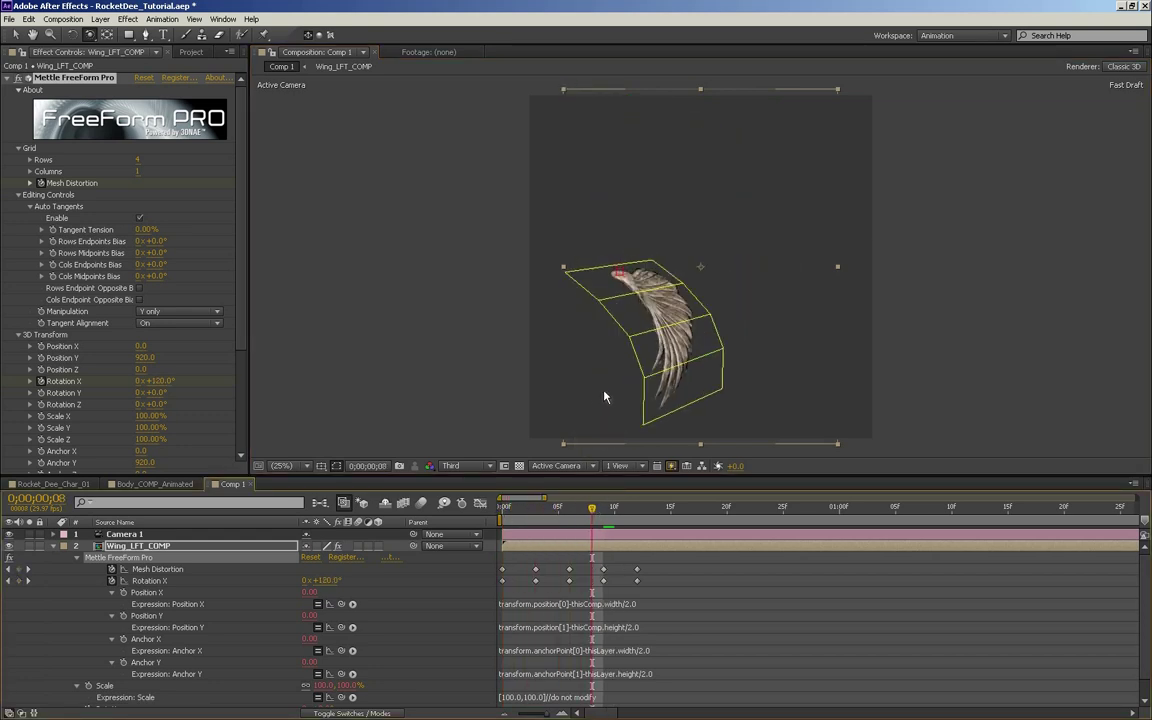
{"action": "left_click_drag", "start_coordinate": [584, 398], "coordinate": [613, 401]}
{"action": "left_click_drag", "start_coordinate": [592, 513], "coordinate": [430, 542]}
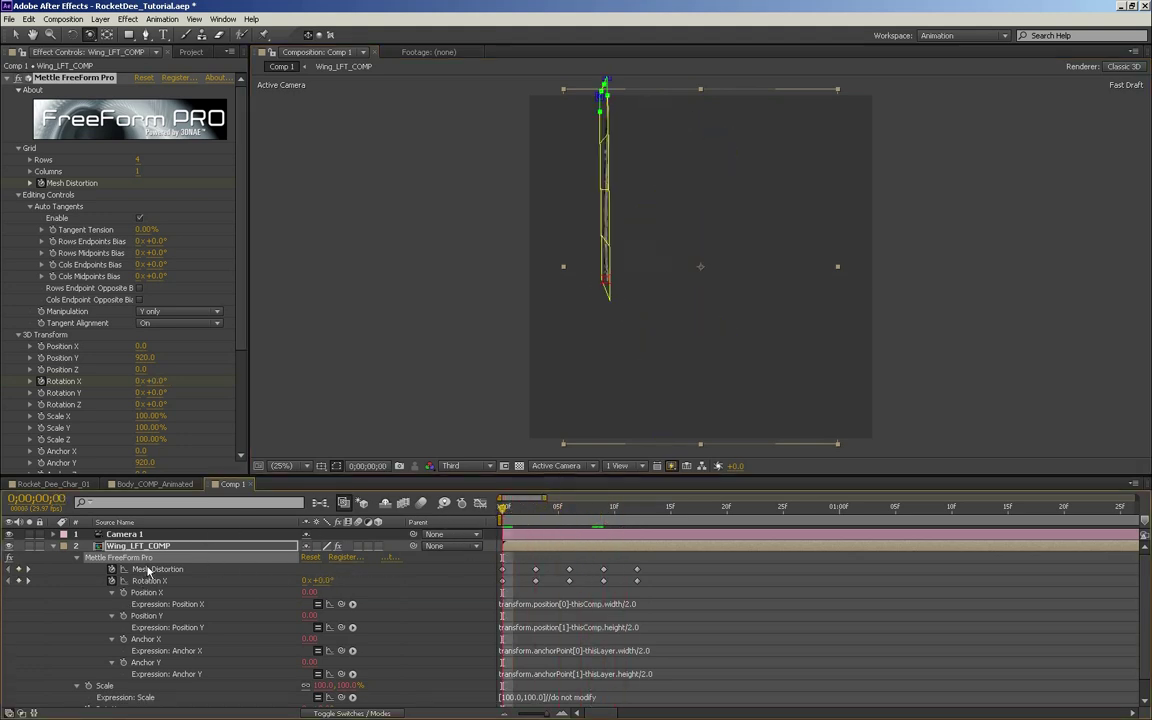
- Try to apply Easy Ease to all Rotation X keyframes at once
{"action": "left_click", "coordinate": [150, 581]}
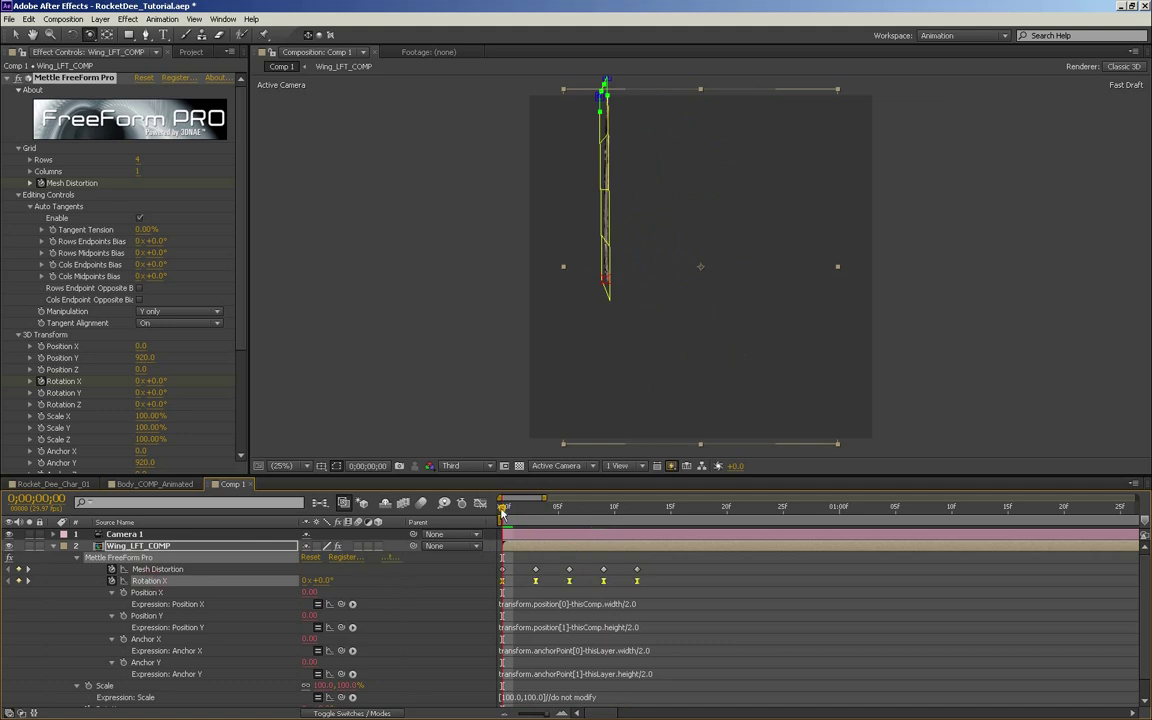
{"action": "left_click_drag", "start_coordinate": [504, 511], "coordinate": [535, 511]}
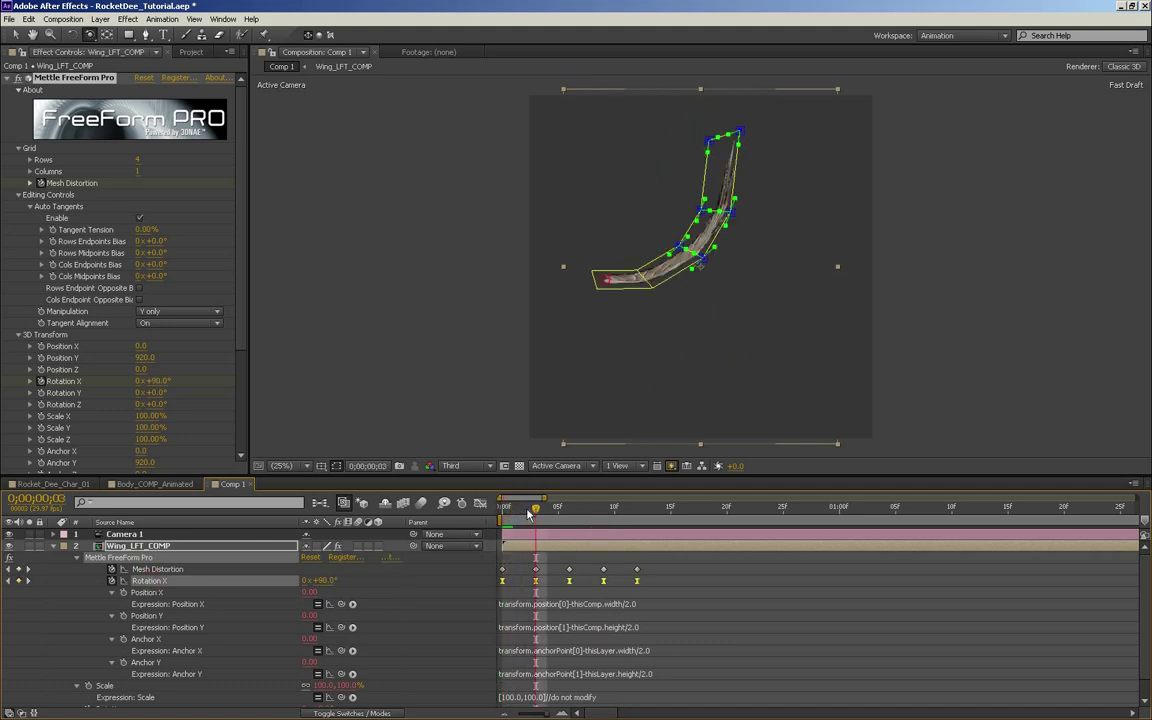
{"action": "key", "text": "ctrl+z"}
- Apply Easy Ease to only the first, middle and last Rotation X keyframes, end the work area at frame 12 and preview
{"action": "left_click", "coordinate": [511, 583]}
{"action": "left_click", "coordinate": [503, 582]}
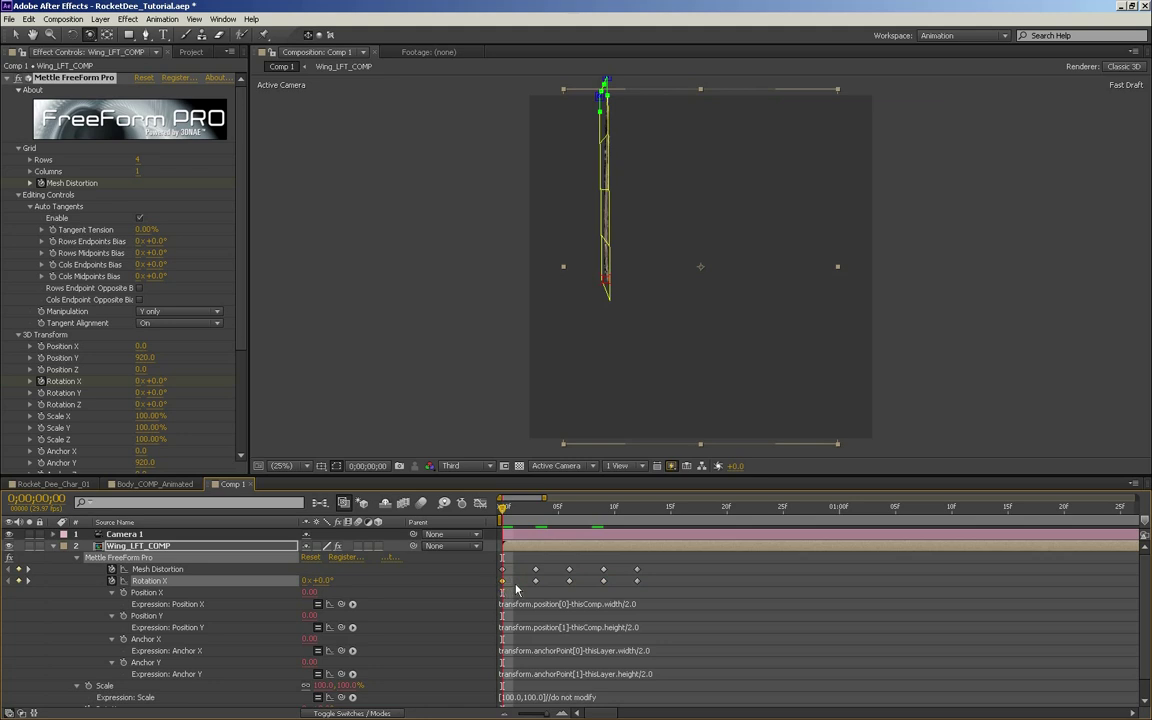
{"action": "left_click_drag", "start_coordinate": [657, 583], "coordinate": [628, 591]}
{"action": "left_click_drag", "start_coordinate": [507, 510], "coordinate": [478, 515]}
{"action": "left_click", "coordinate": [637, 507]}
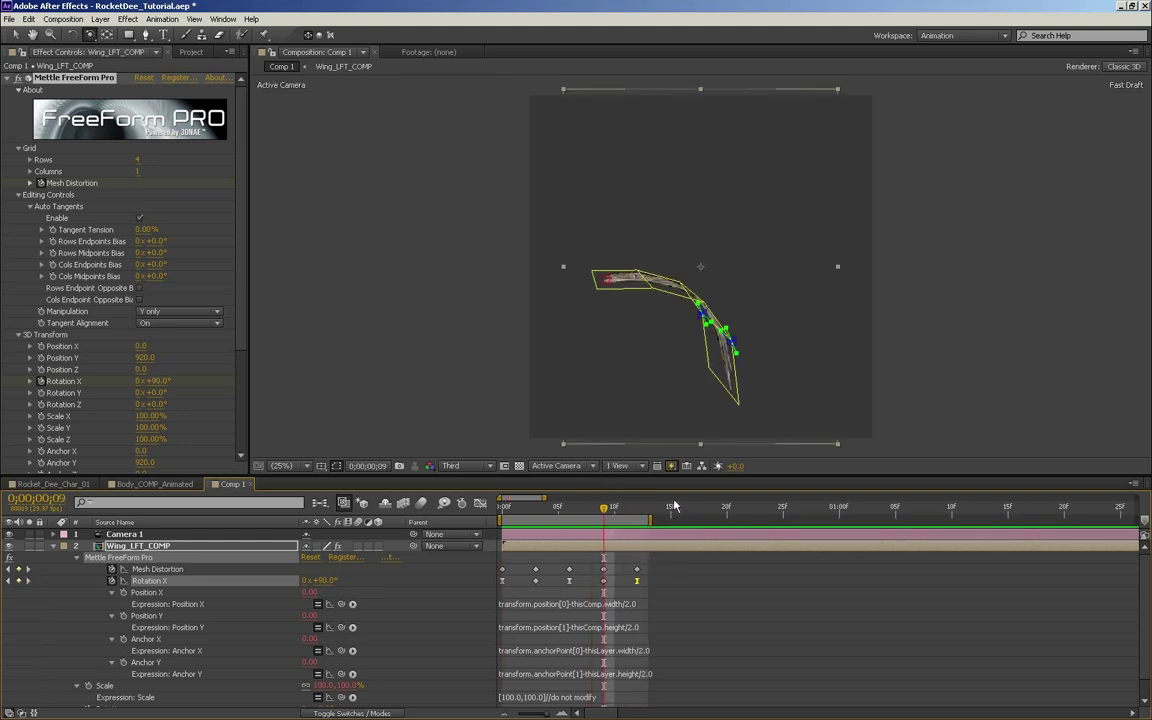
{"action": "left_click_drag", "start_coordinate": [674, 506], "coordinate": [500, 508]}
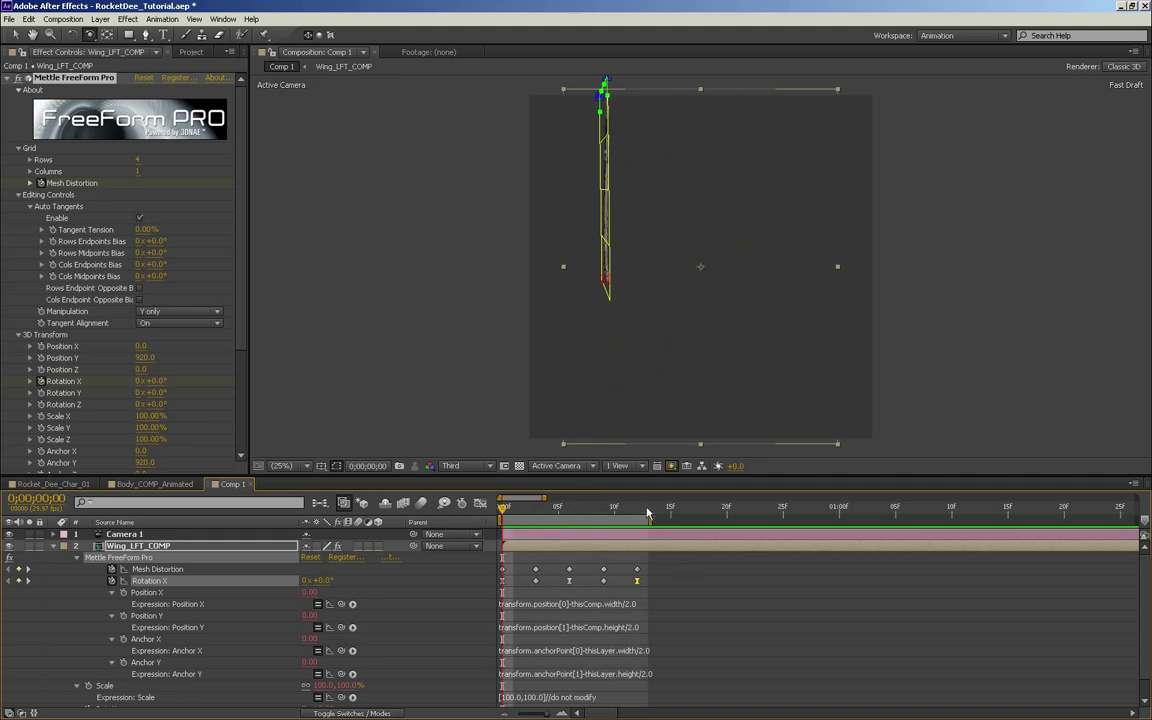
- Stretch all Mesh Distortion and Rotation X keyframes proportionally so the last pair lands at 0;00;01;05
{"action": "left_click_drag", "start_coordinate": [674, 568], "coordinate": [487, 586]}
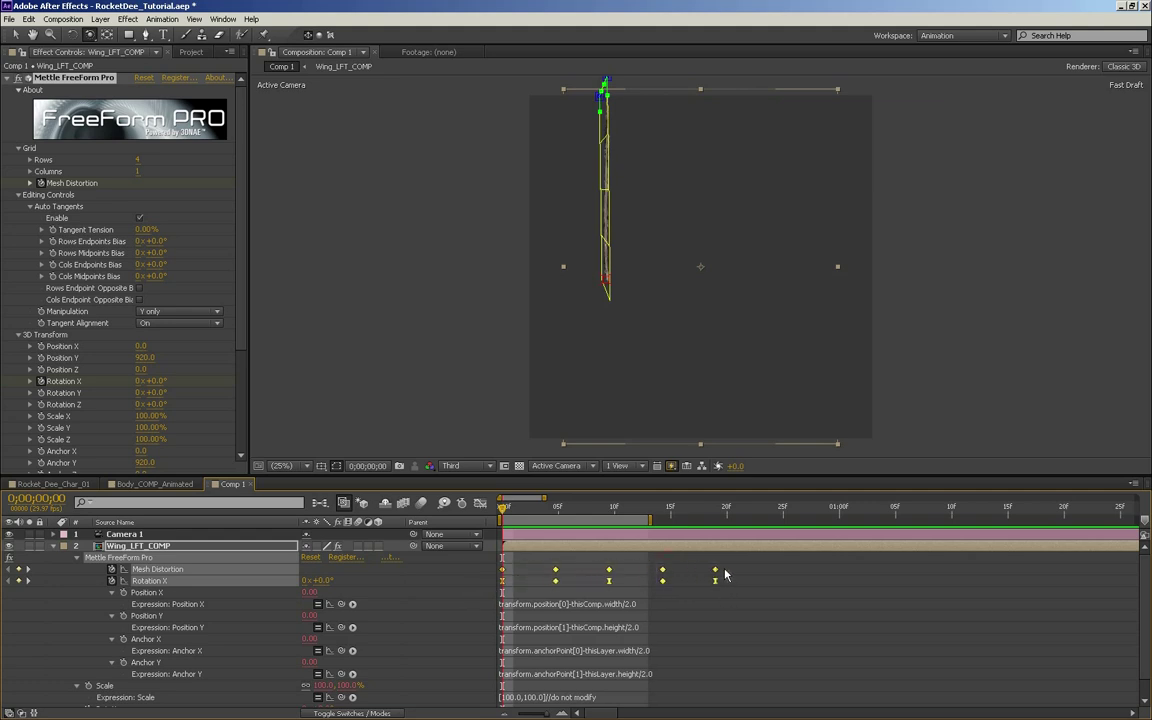
{"action": "mouse_move", "coordinate": [839, 512]}
{"action": "left_mouse_down"}
{"action": "mouse_move", "coordinate": [501, 548]}
{"action": "mouse_move", "coordinate": [877, 535]}
{"action": "mouse_move", "coordinate": [840, 535]}
{"action": "left_mouse_up"}
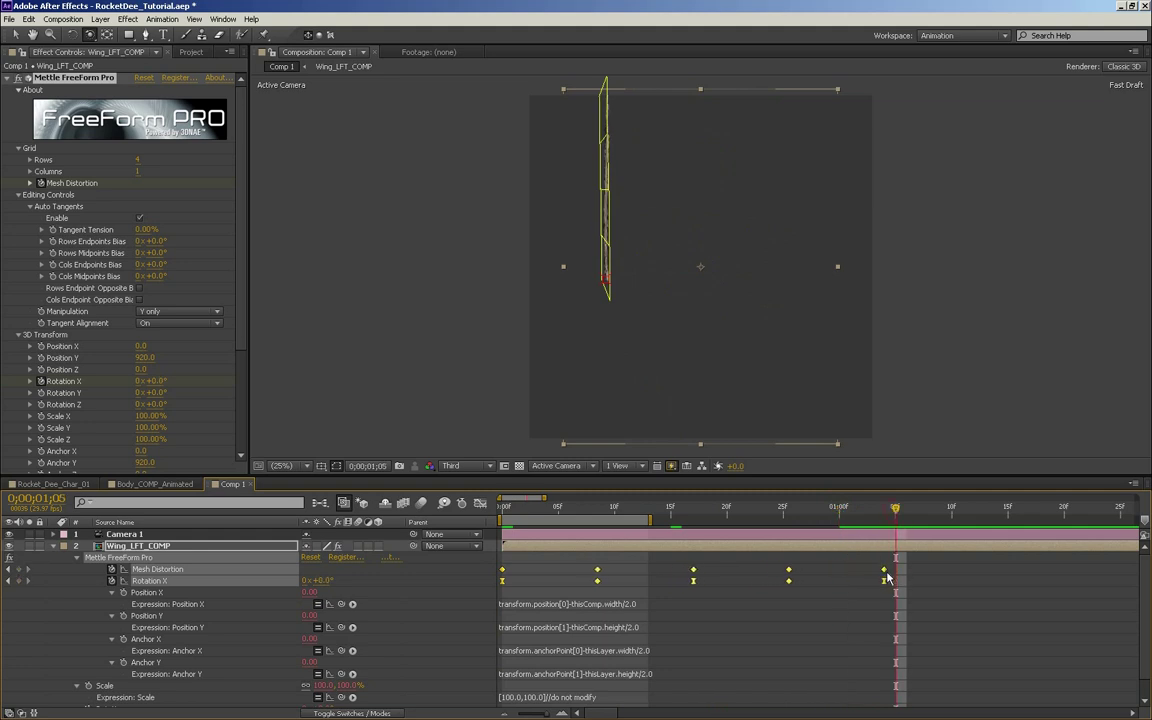
{"action": "left_click_drag", "start_coordinate": [888, 533], "coordinate": [606, 511]}
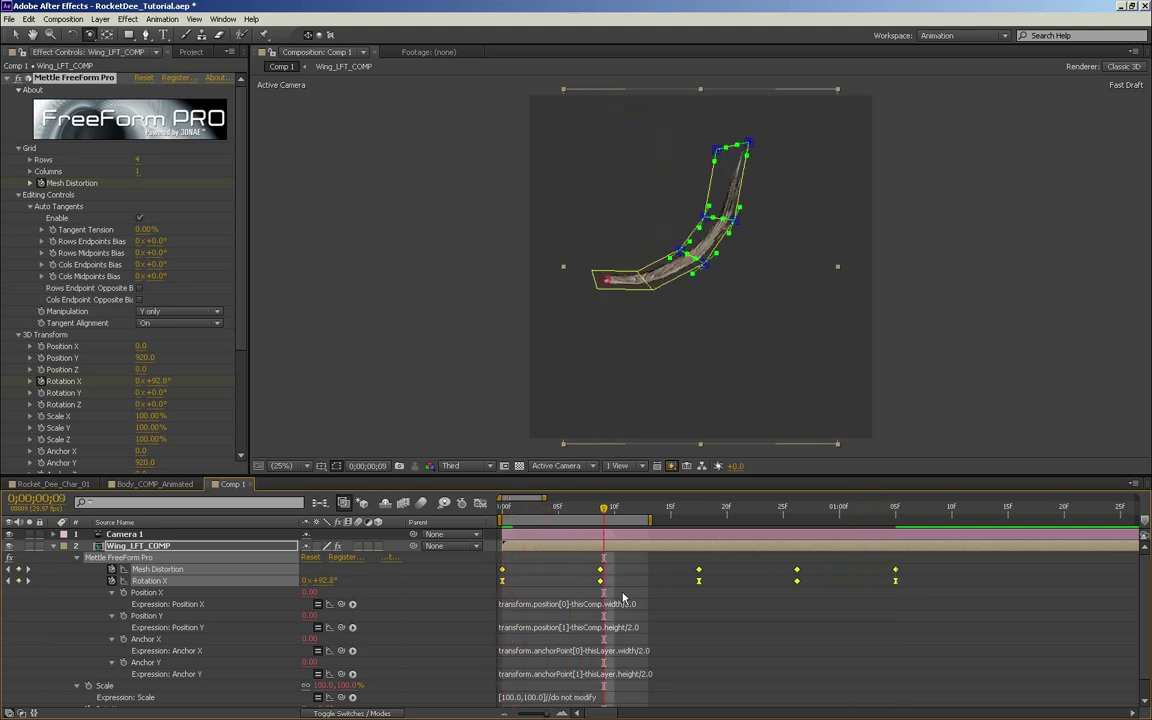
- Align the second pair of Mesh Distortion and Rotation X keyframes to frame 9 and the third pair to frame 18
{"action": "left_click_drag", "start_coordinate": [625, 564], "coordinate": [589, 587]}
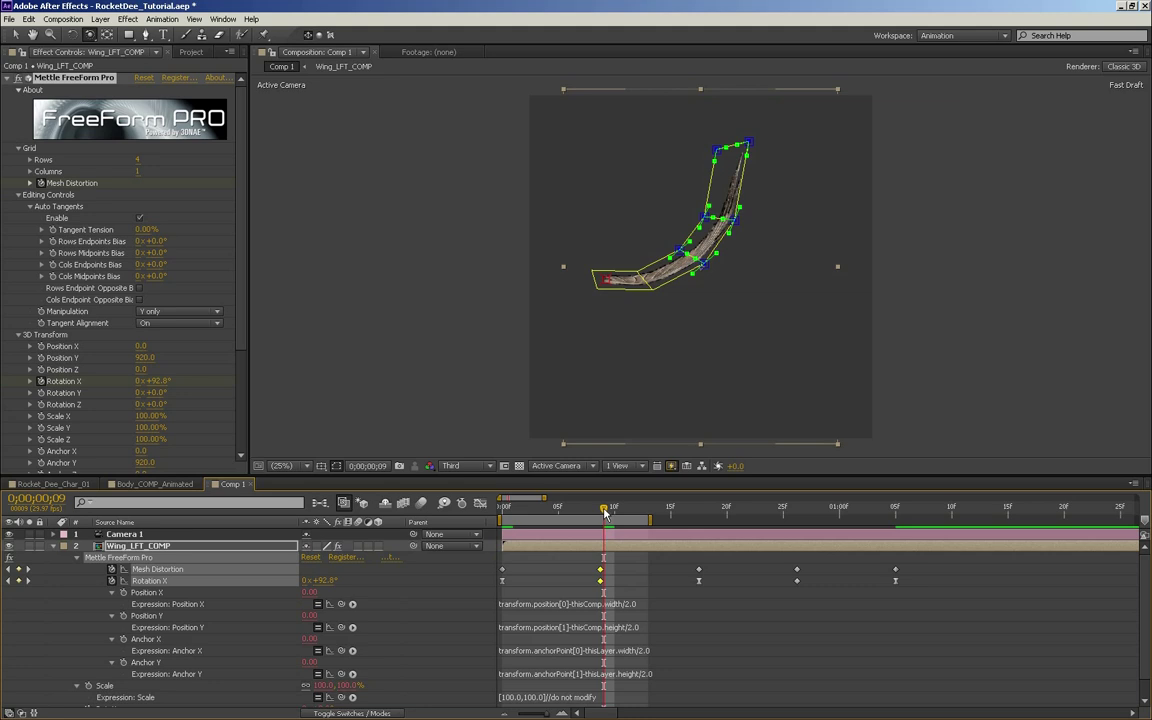
{"action": "left_click_drag", "start_coordinate": [604, 511], "coordinate": [606, 514]}
{"action": "left_click_drag", "start_coordinate": [599, 569], "coordinate": [600, 569]}
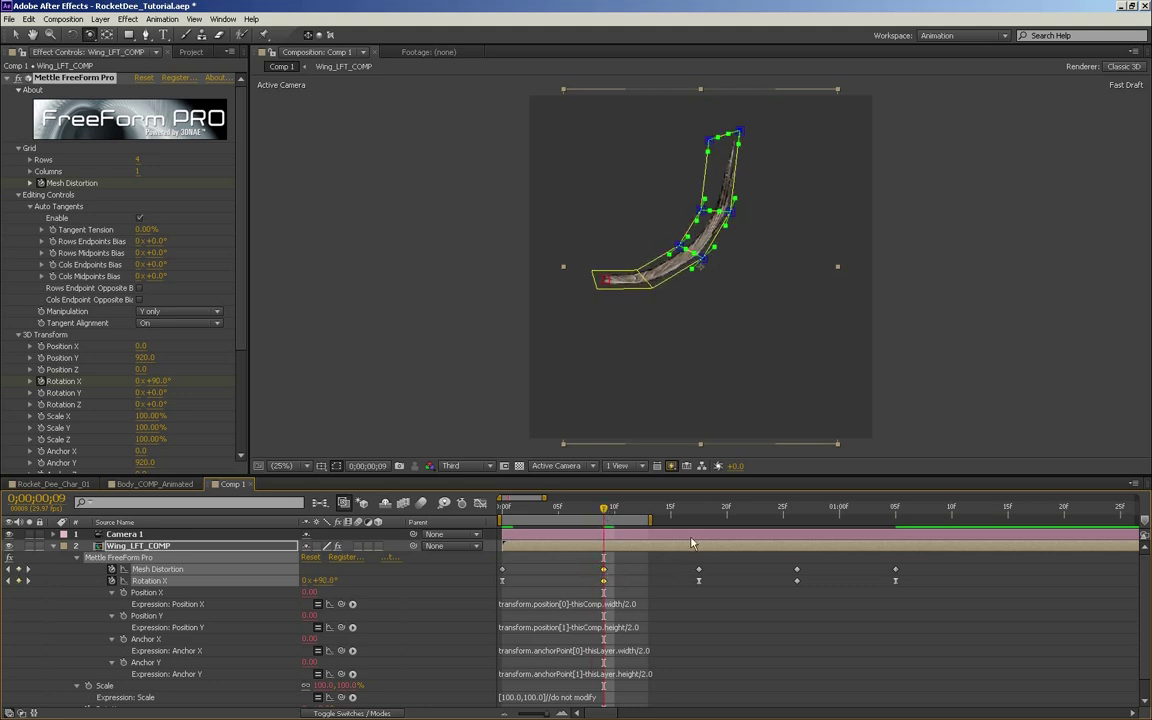
{"action": "left_click_drag", "start_coordinate": [681, 516], "coordinate": [704, 519]}
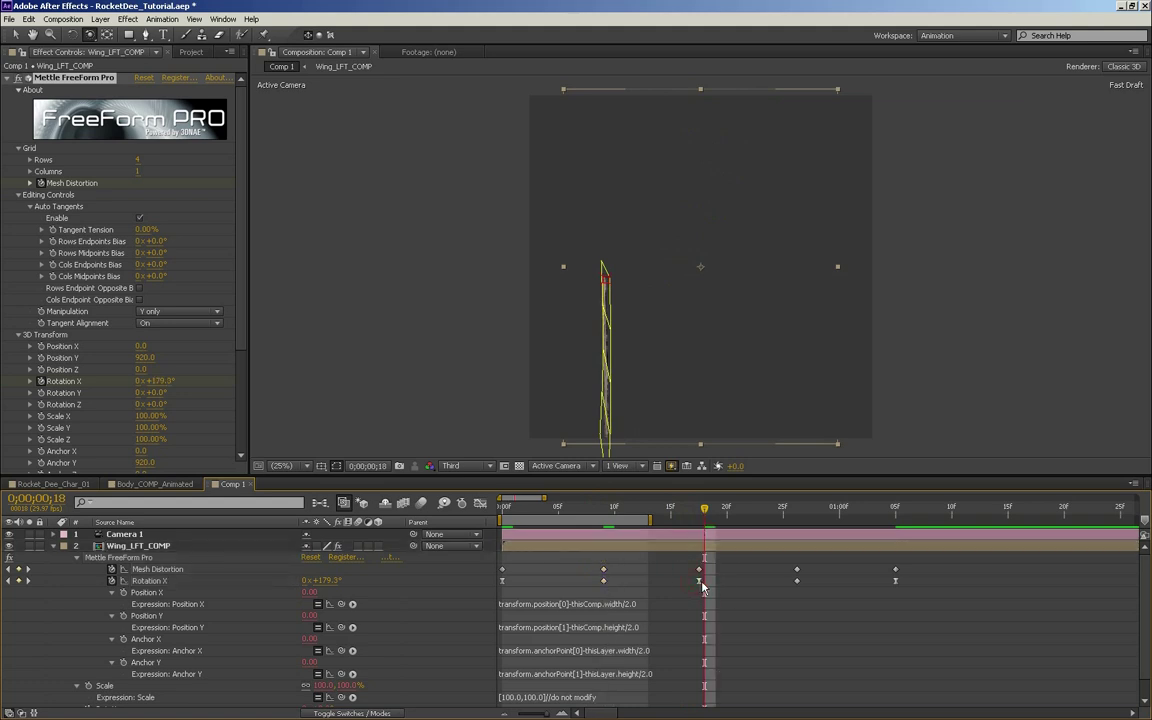
{"action": "left_click_drag", "start_coordinate": [711, 523], "coordinate": [797, 518]}
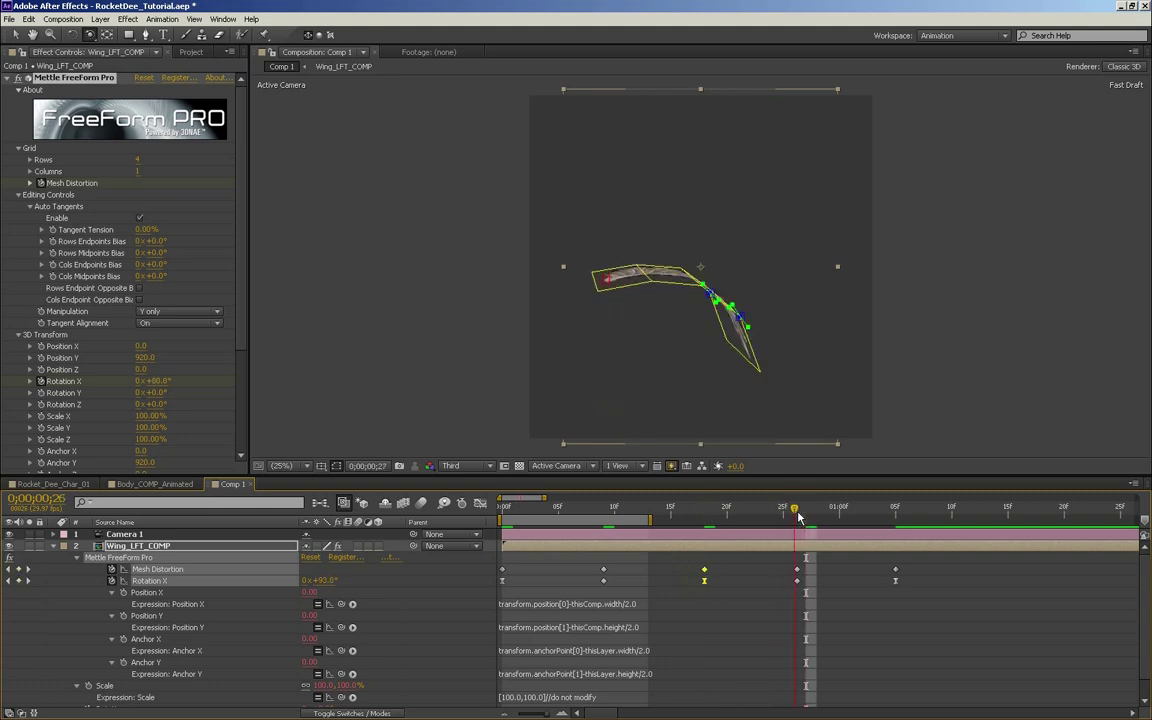
- Align the fourth pair of Mesh Distortion and Rotation X keyframes to frame 26 and the last pair to 0;00;01;04
{"action": "left_click_drag", "start_coordinate": [786, 563], "coordinate": [806, 591]}
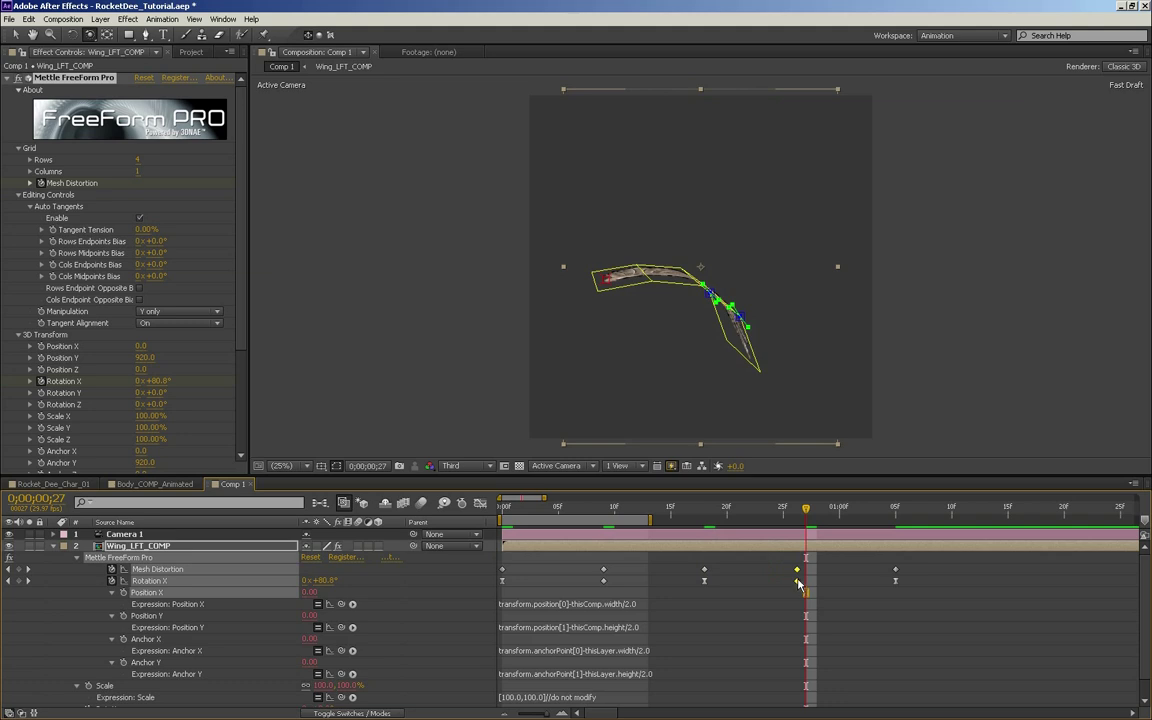
{"action": "left_click", "coordinate": [705, 511]}
{"action": "mouse_move", "coordinate": [780, 512]}
{"action": "left_mouse_down"}
{"action": "mouse_move", "coordinate": [805, 510]}
{"action": "mouse_move", "coordinate": [794, 515]}
{"action": "left_mouse_up"}
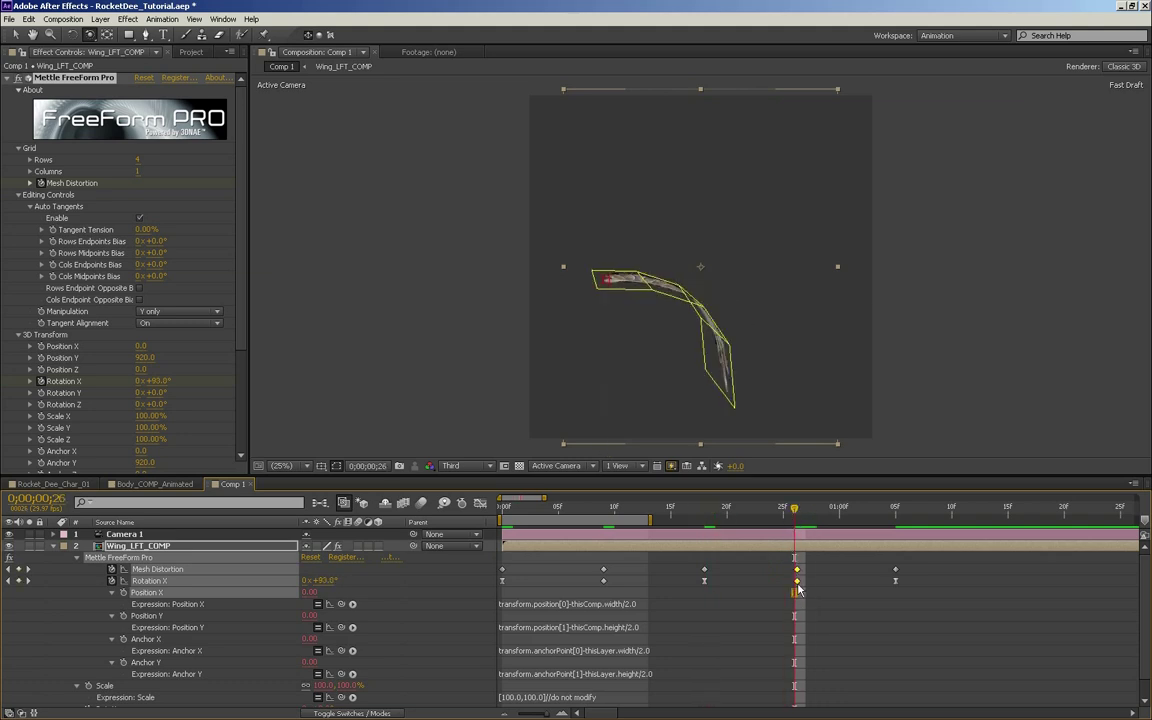
{"action": "left_click_drag", "start_coordinate": [798, 584], "coordinate": [797, 584]}
{"action": "left_click_drag", "start_coordinate": [816, 502], "coordinate": [882, 579]}
{"action": "key", "text": "Page_Down"}
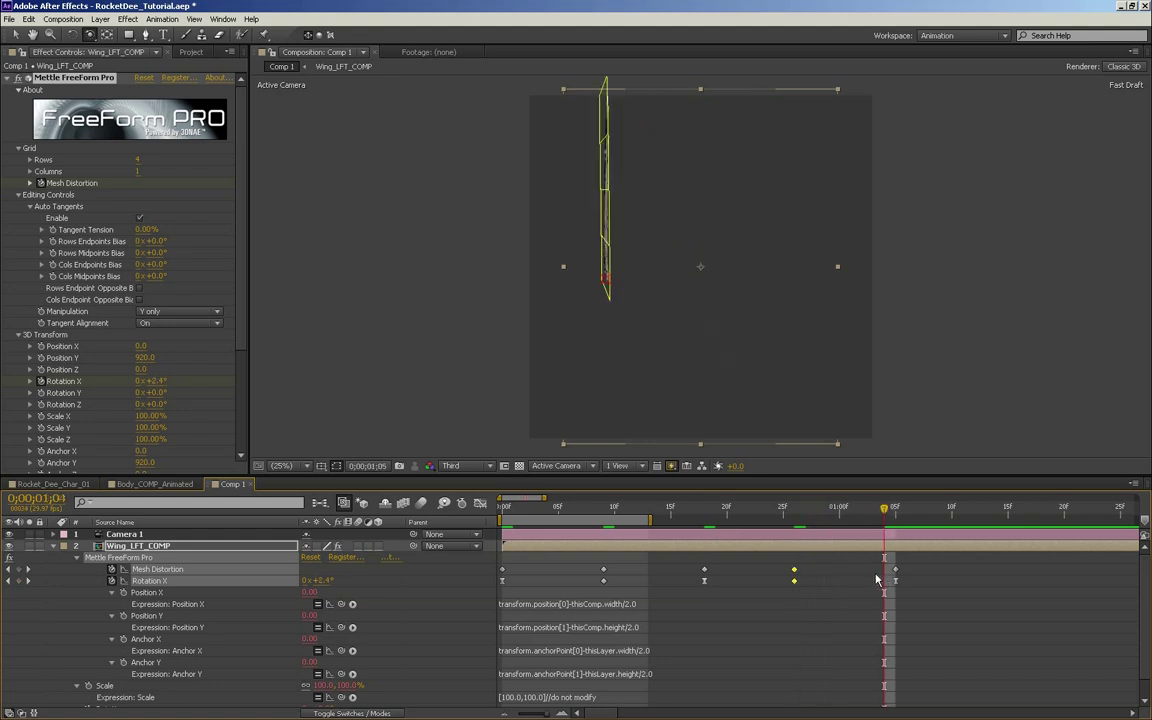
{"action": "key", "text": "Page_Up"}
{"action": "mouse_move", "coordinate": [895, 575]}
{"action": "left_mouse_down"}
{"action": "mouse_move", "coordinate": [913, 565]}
{"action": "mouse_move", "coordinate": [896, 583]}
{"action": "left_mouse_up"}
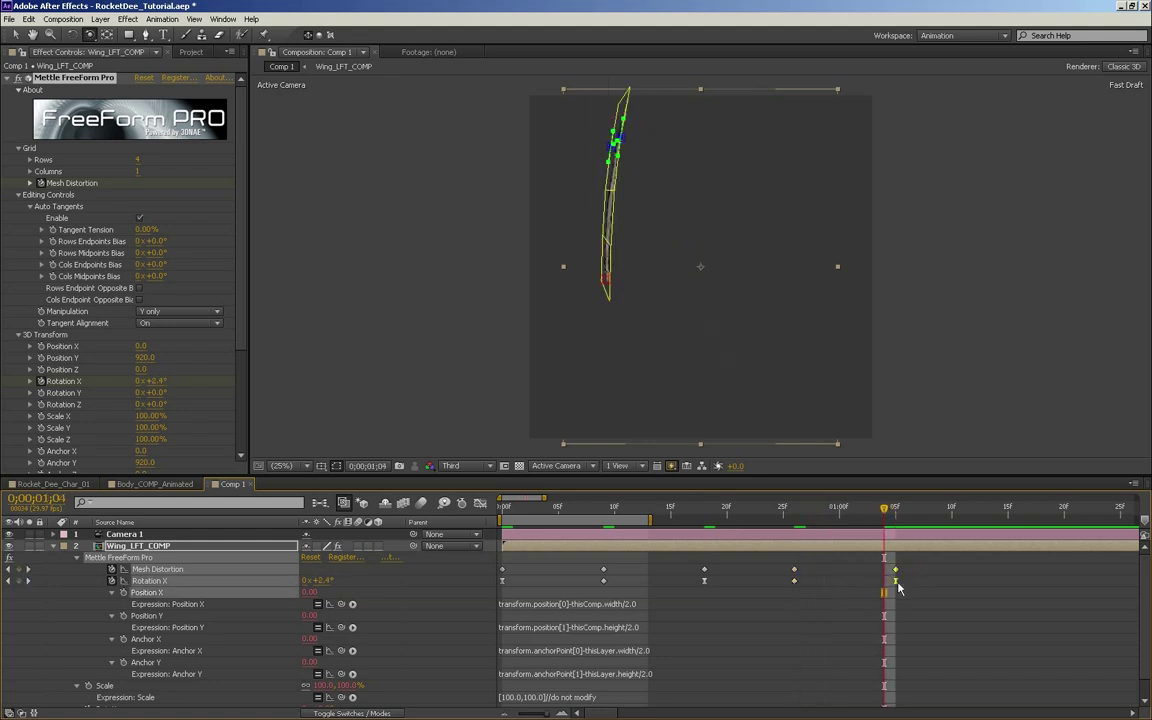
{"action": "key", "text": "alt+Left"}
- Extend the work area to the last keyframes at 0;00;01;04, preview the slower flap and return to the first frame
{"action": "left_click_drag", "start_coordinate": [879, 512], "coordinate": [558, 516]}
{"action": "mouse_move", "coordinate": [643, 521]}
{"action": "left_mouse_down"}
{"action": "mouse_move", "coordinate": [659, 549]}
{"action": "mouse_move", "coordinate": [651, 519]}
{"action": "mouse_move", "coordinate": [846, 513]}
{"action": "left_mouse_up"}
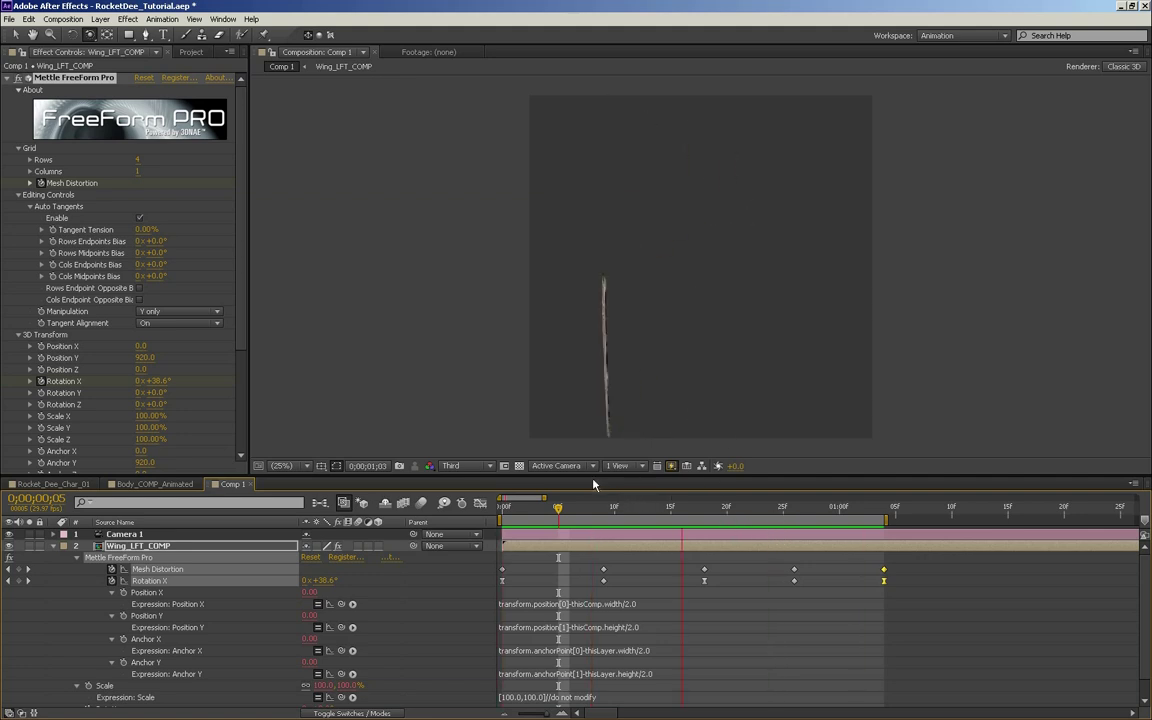
{"action": "left_click", "coordinate": [507, 517]}
{"action": "key", "text": "Home"}
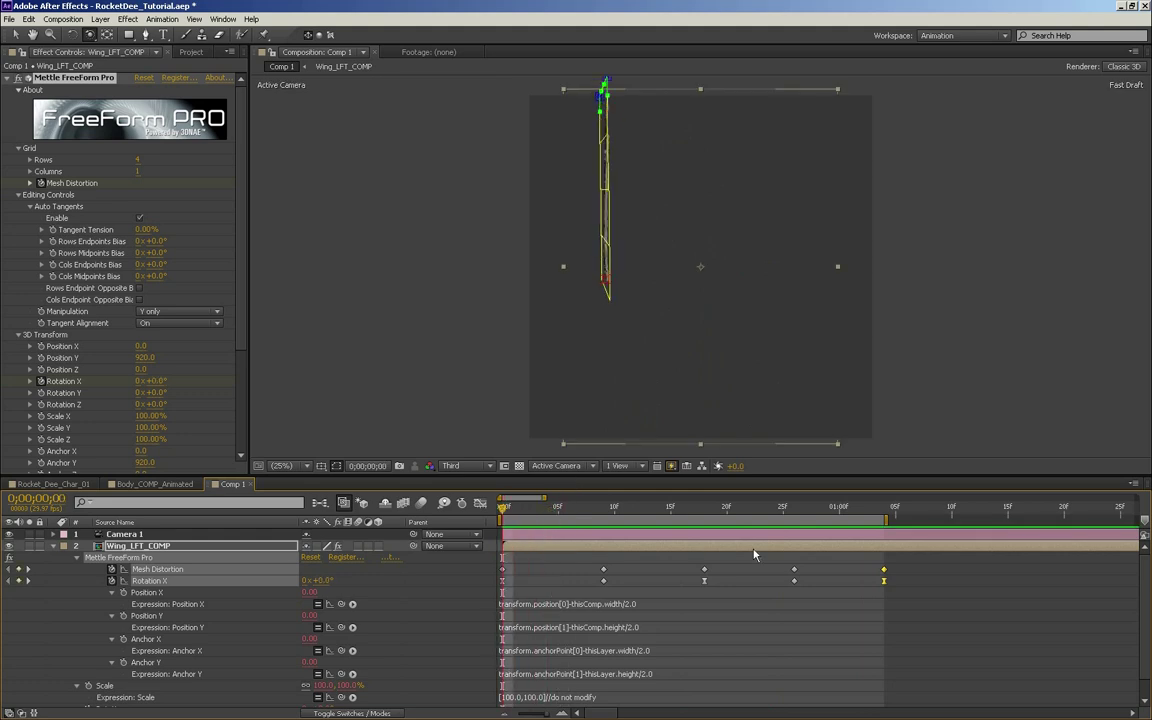
- Apply Easy Ease to the first, middle and last Mesh Distortion keyframes and preview the flap
{"action": "left_click", "coordinate": [503, 570]}
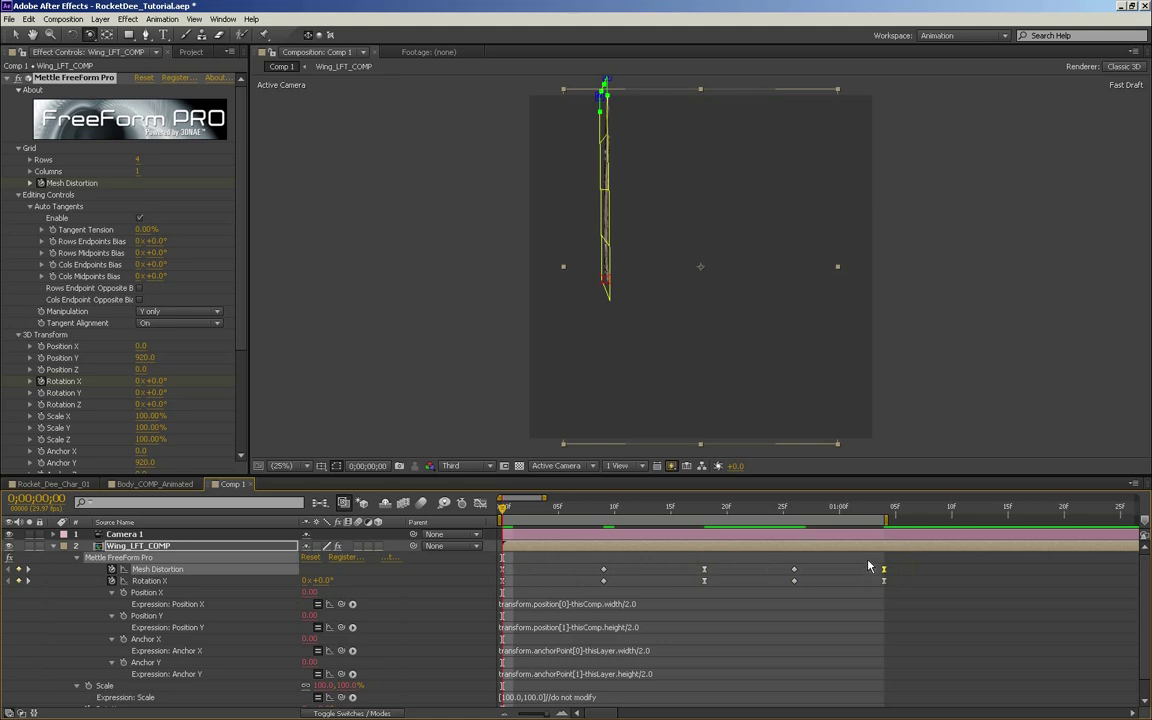
{"action": "key", "text": "KP_0"}
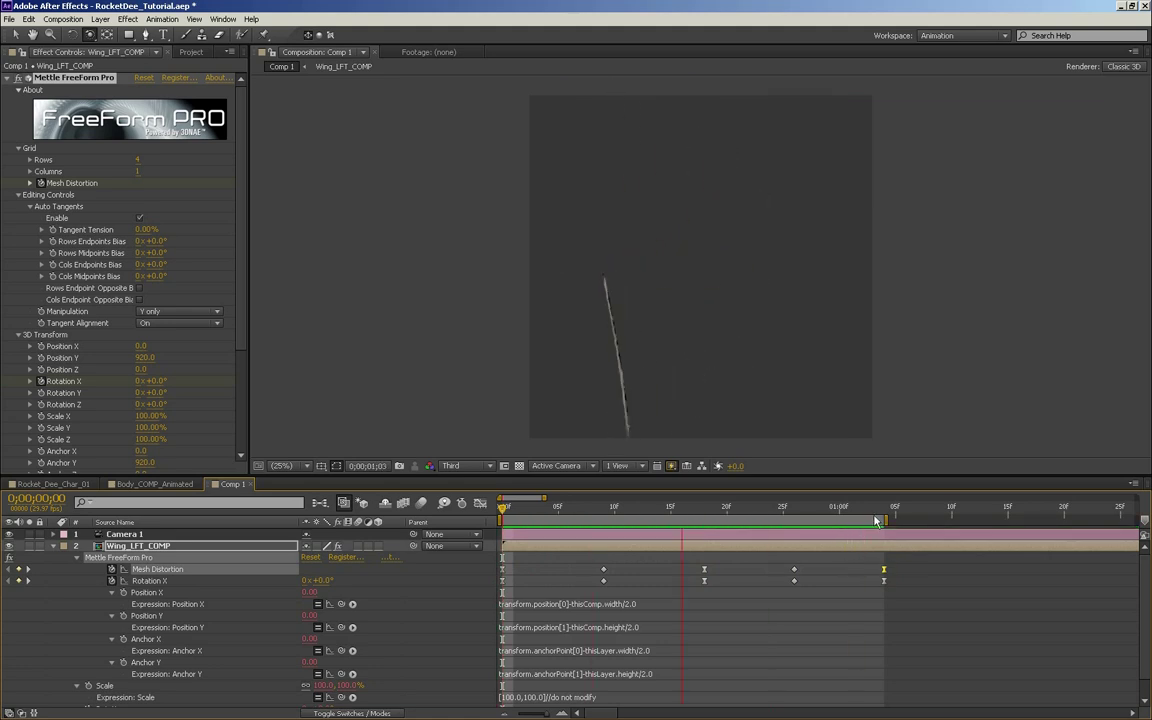
{"action": "key", "text": "space"}
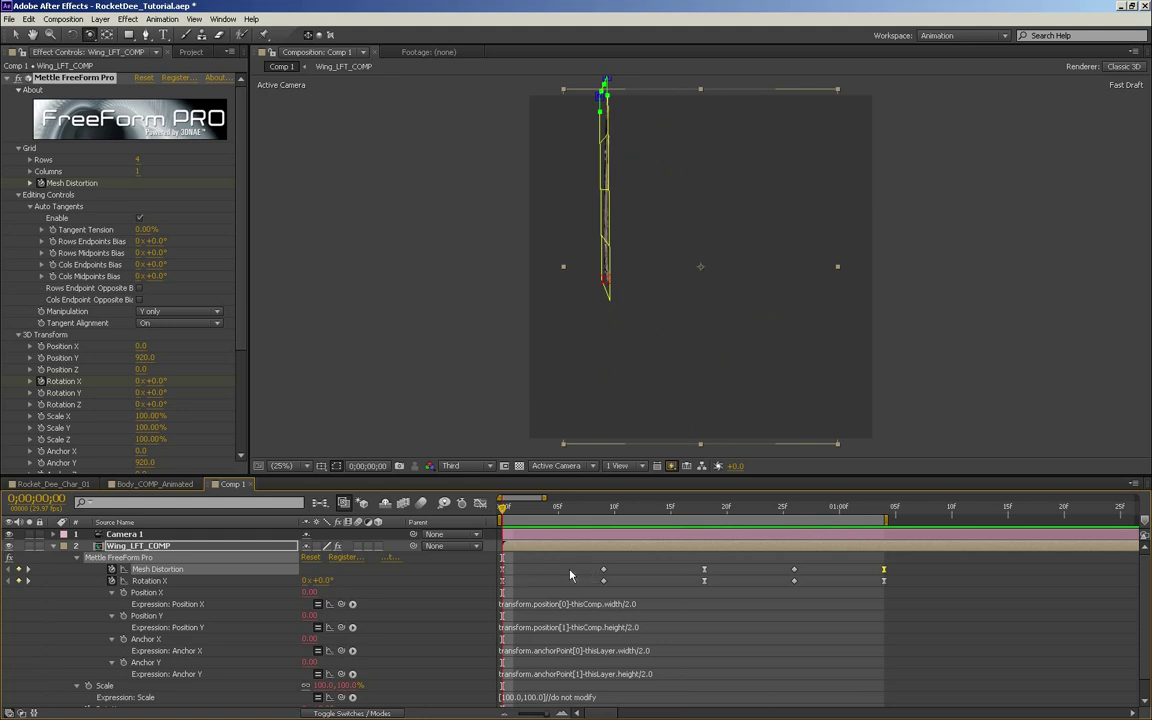
- Try to shift all Mesh Distortion keyframes three frames later than the Rotation X keyframes
{"action": "left_click_drag", "start_coordinate": [893, 570], "coordinate": [505, 566]}
{"action": "left_click_drag", "start_coordinate": [508, 507], "coordinate": [681, 527]}
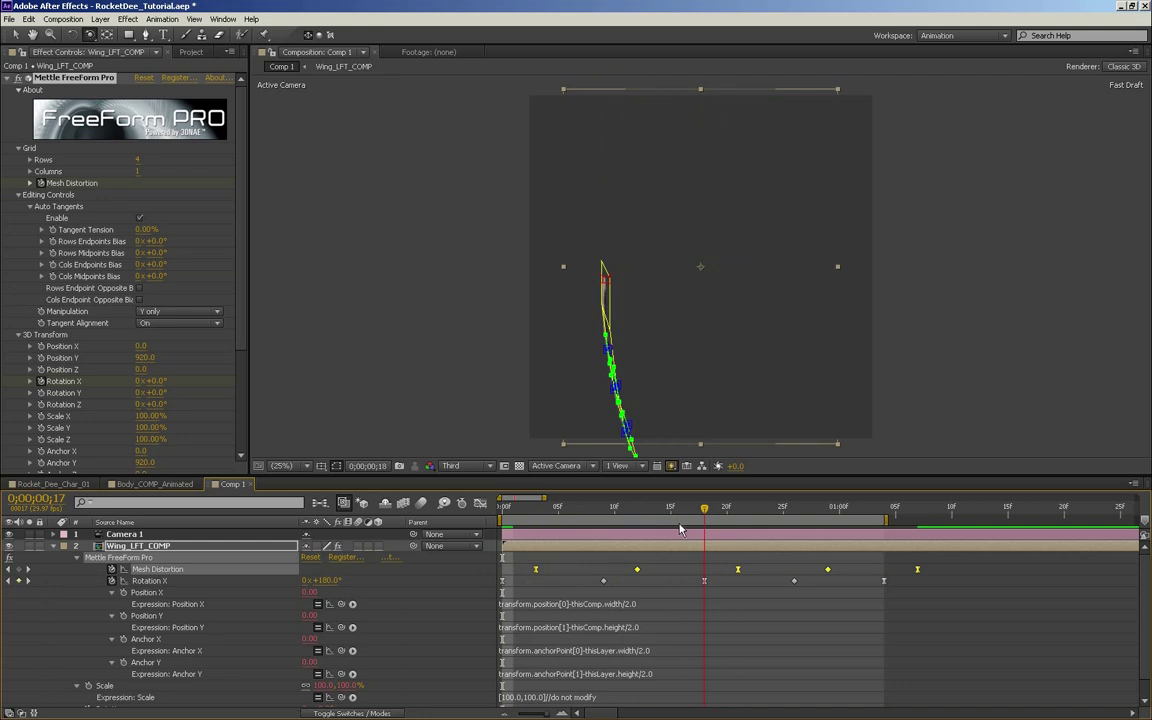
{"action": "key", "text": "ctrl+z"}
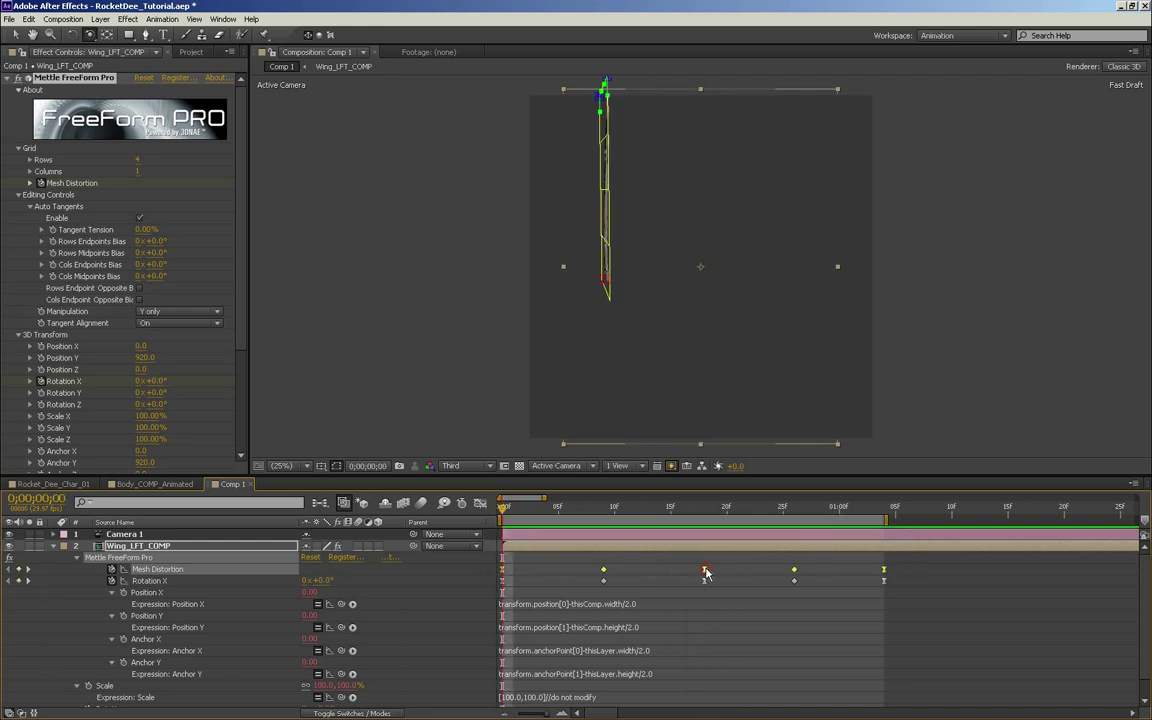
- Shift all Mesh Distortion keyframes four frames earlier than the Rotation X keyframes and preview the flap from the start
{"action": "left_click_drag", "start_coordinate": [693, 572], "coordinate": [664, 575]}
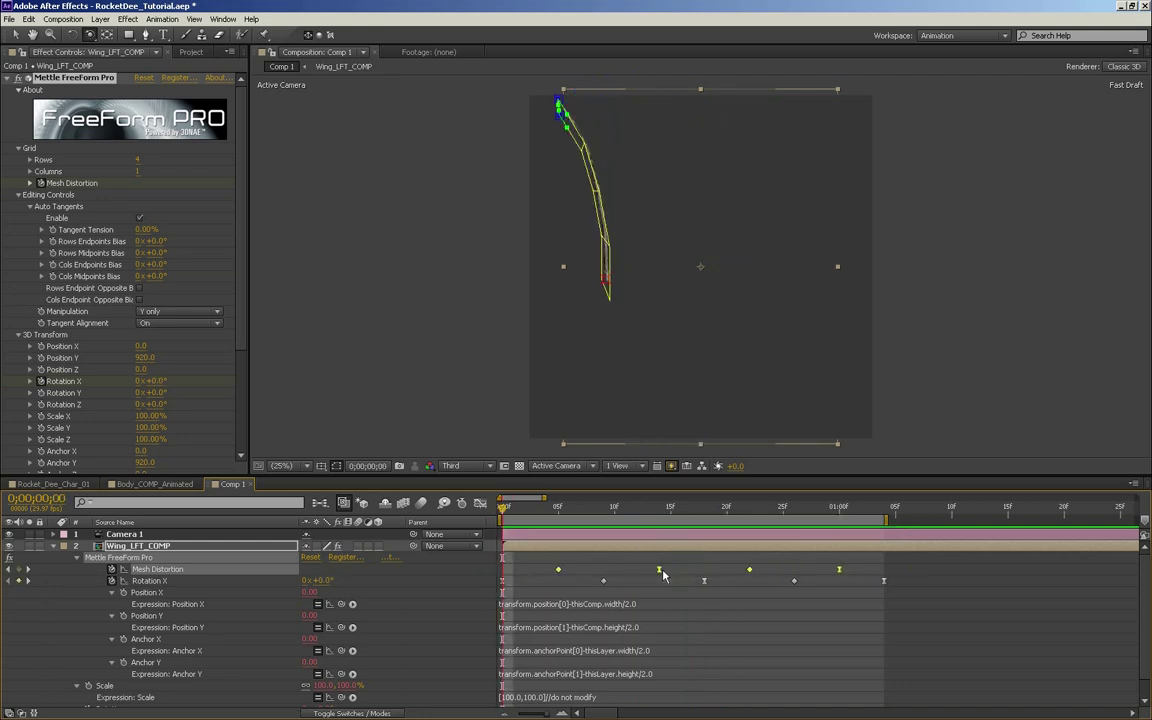
{"action": "left_click_drag", "start_coordinate": [511, 514], "coordinate": [478, 508]}
{"action": "key", "text": "space"}
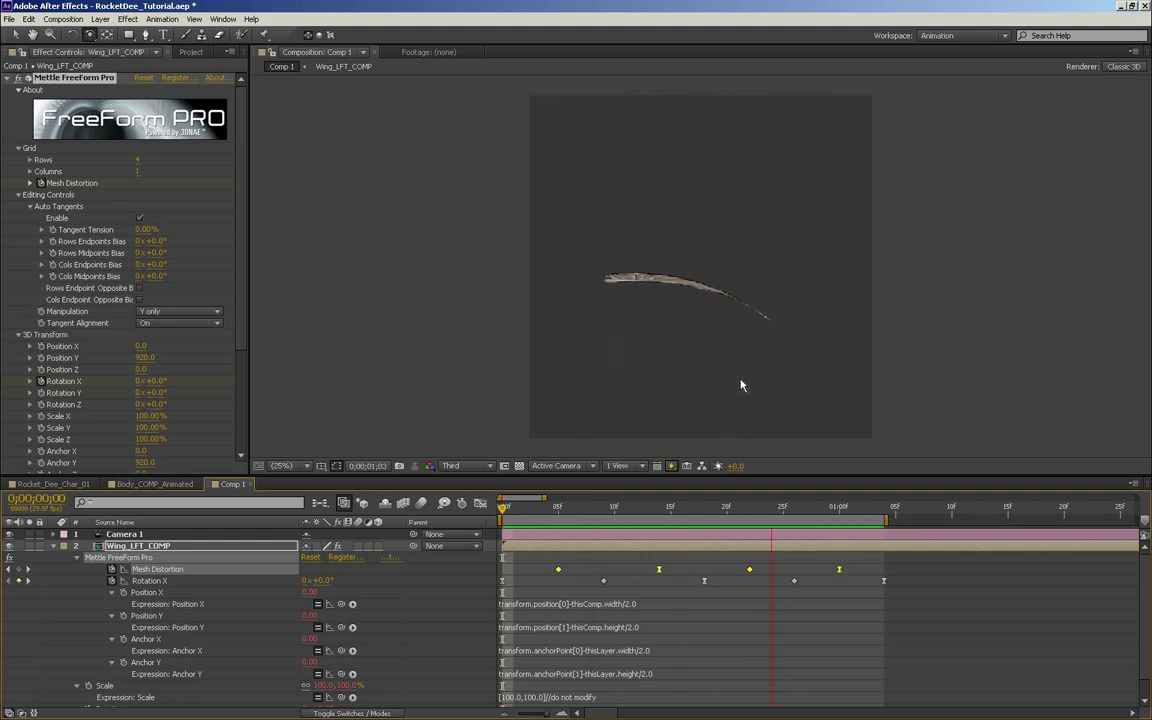
- Preview the flap and shift all Mesh Distortion keyframes two frames later
{"action": "key", "text": "space"}
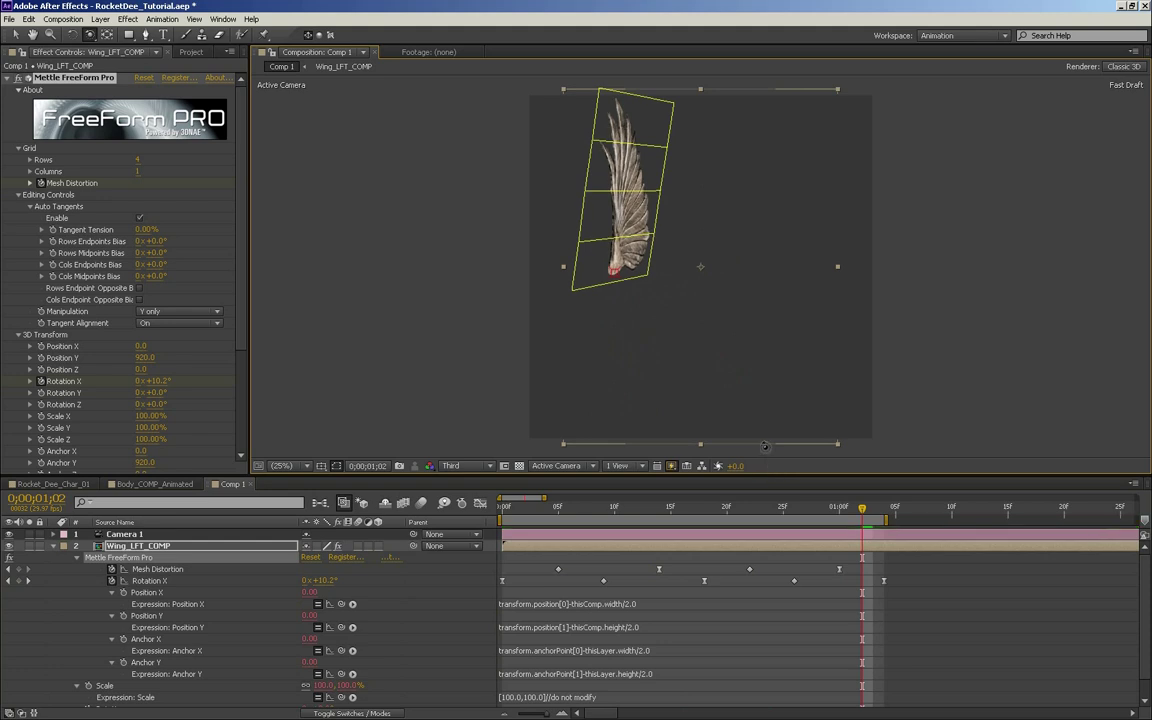
{"action": "key", "text": "space"}
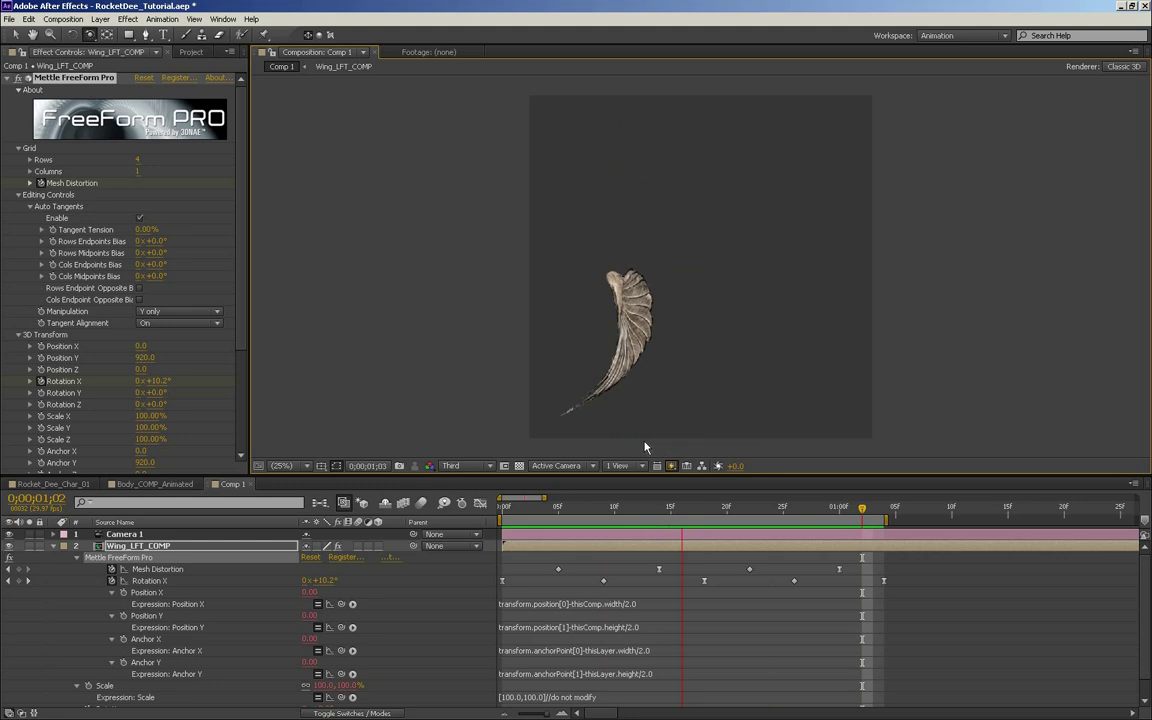
{"action": "left_click", "coordinate": [538, 509]}
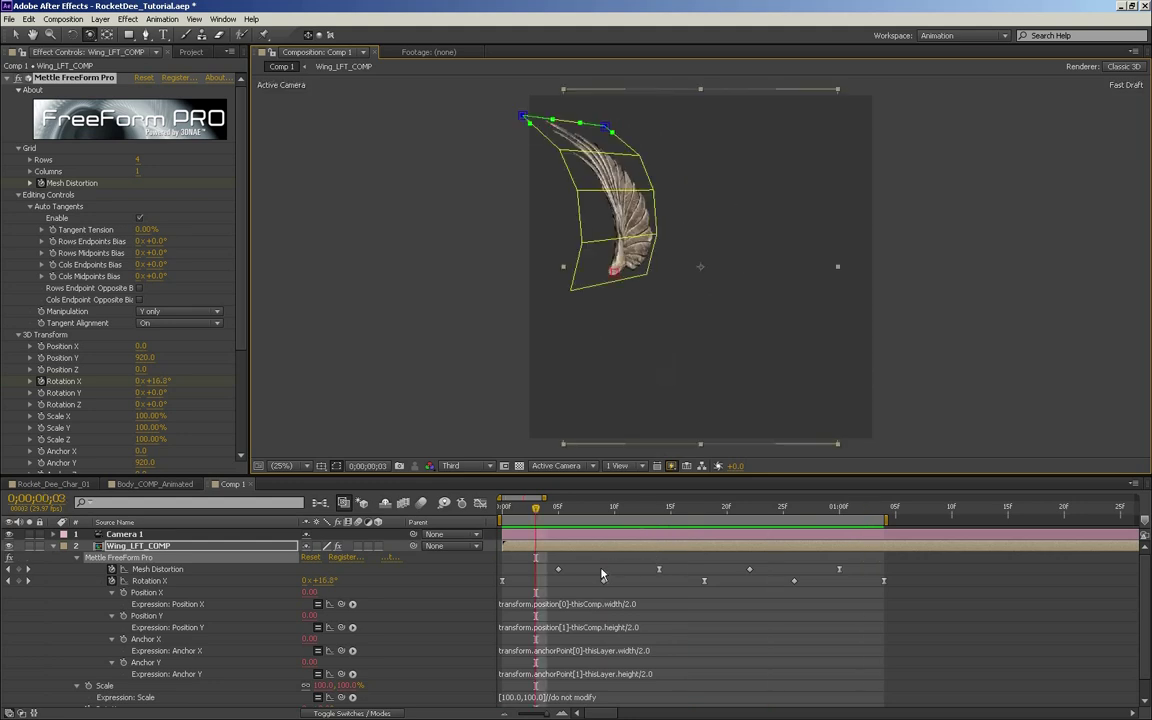
{"action": "left_click", "coordinate": [150, 569]}
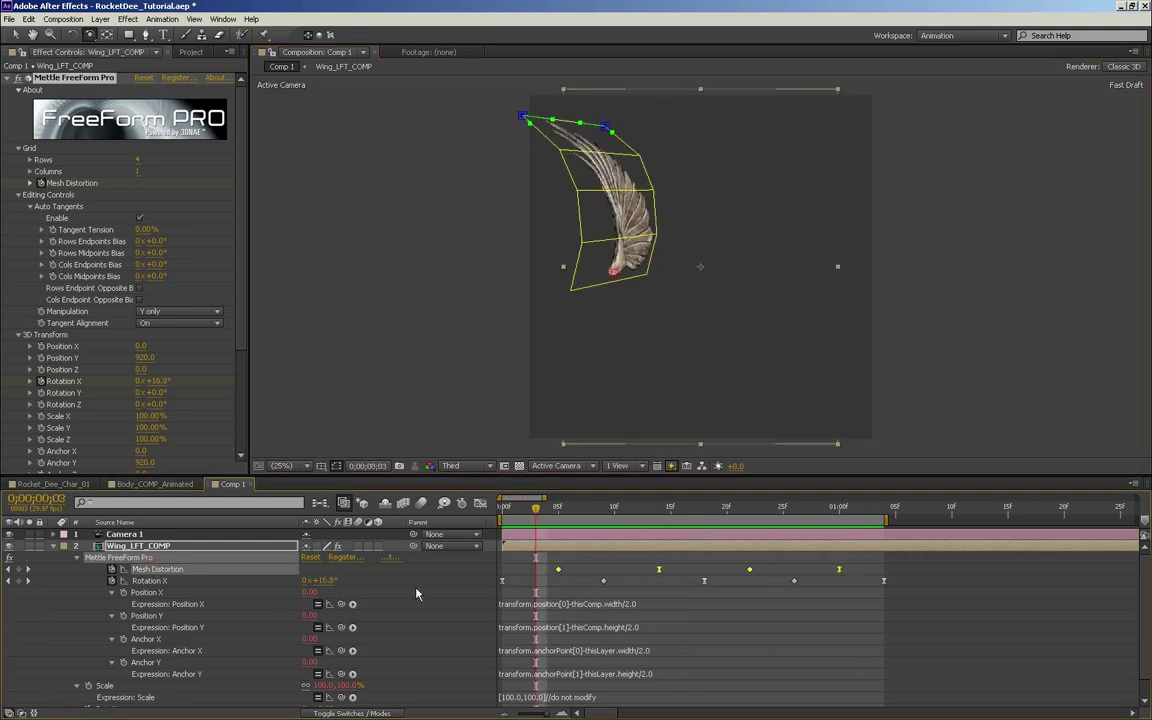
{"action": "left_click", "coordinate": [569, 574]}
{"action": "left_click", "coordinate": [156, 570]}
{"action": "key", "text": "alt+Right"}
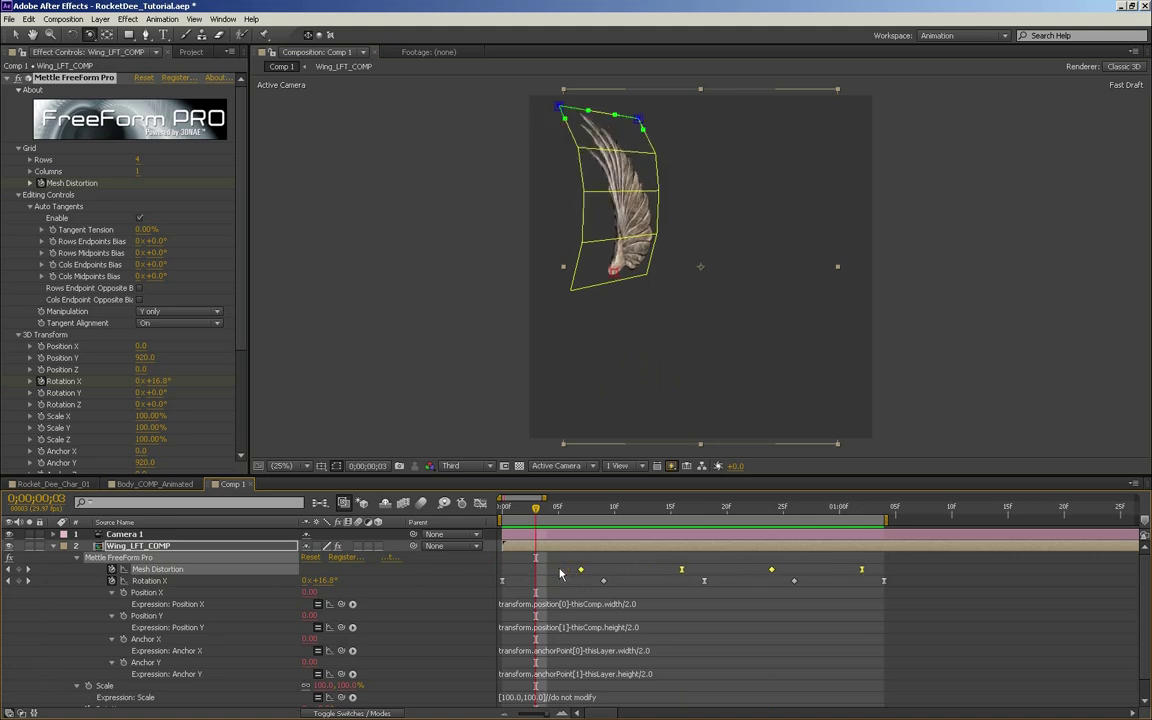
- Add matching Mesh Distortion keyframes at 0;00;01;04 and on the first frame, and preview the looping flap
{"action": "left_click_drag", "start_coordinate": [557, 540], "coordinate": [883, 541]}
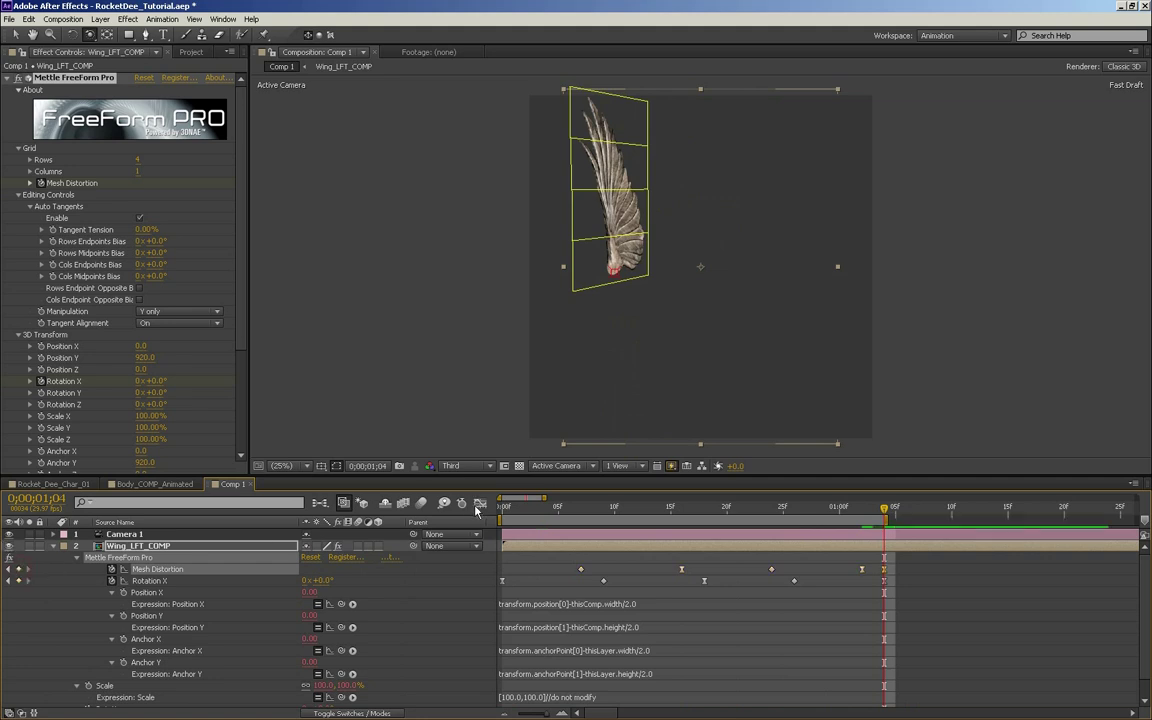
{"action": "left_click", "coordinate": [505, 512]}
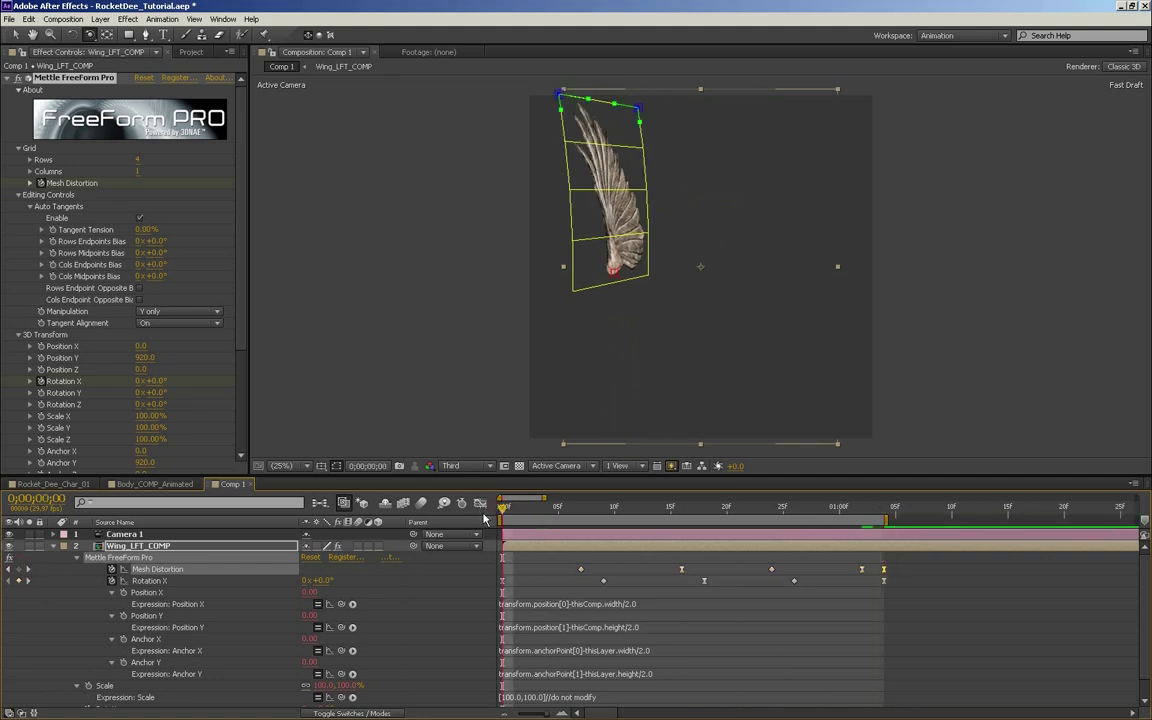
{"action": "left_click", "coordinate": [10, 570]}
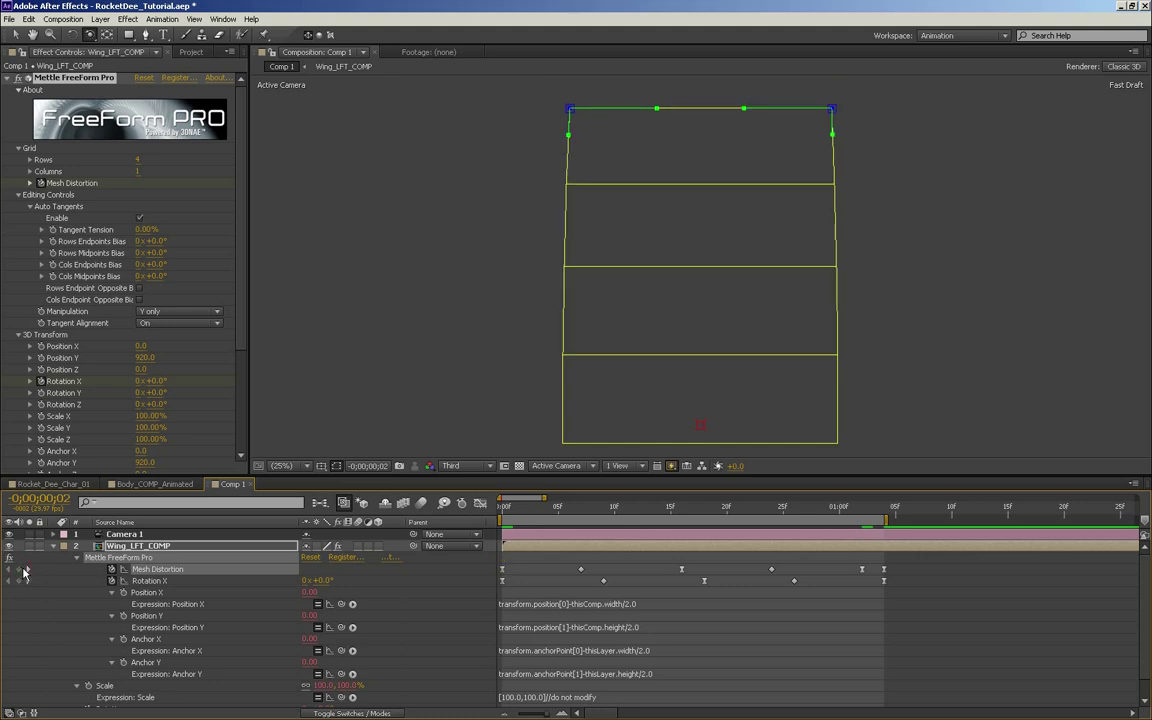
{"action": "left_click", "coordinate": [28, 570]}
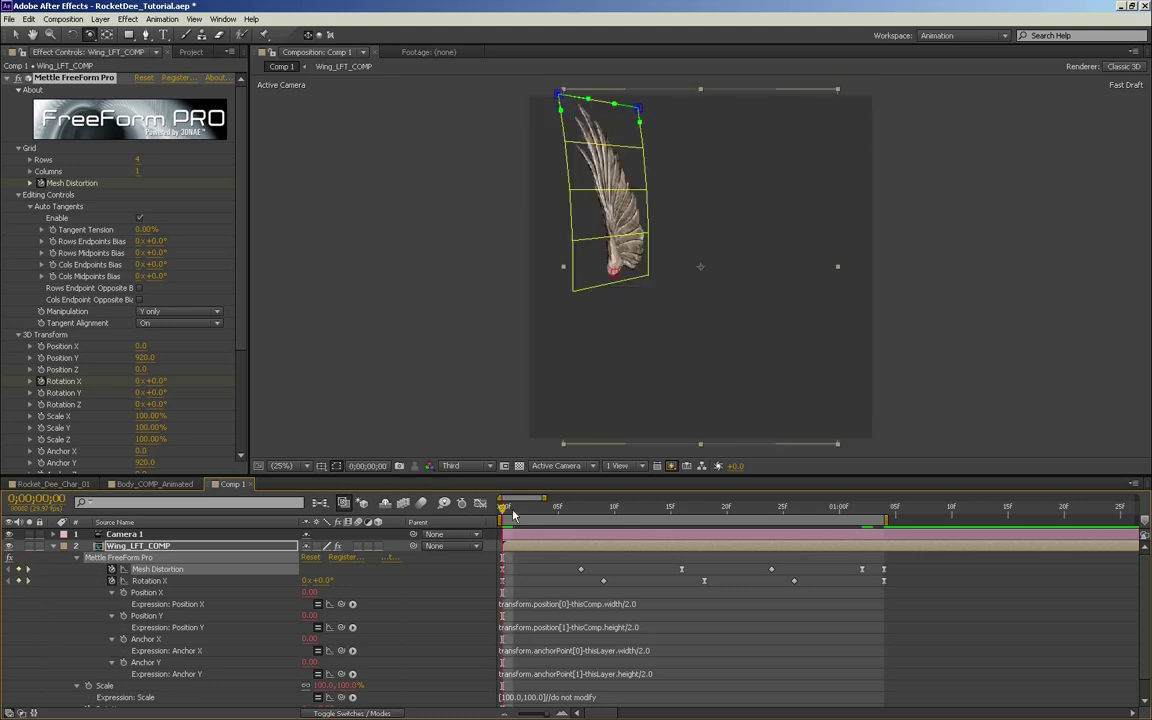
{"action": "left_click_drag", "start_coordinate": [513, 514], "coordinate": [370, 555]}
{"action": "key", "text": "KP_0"}
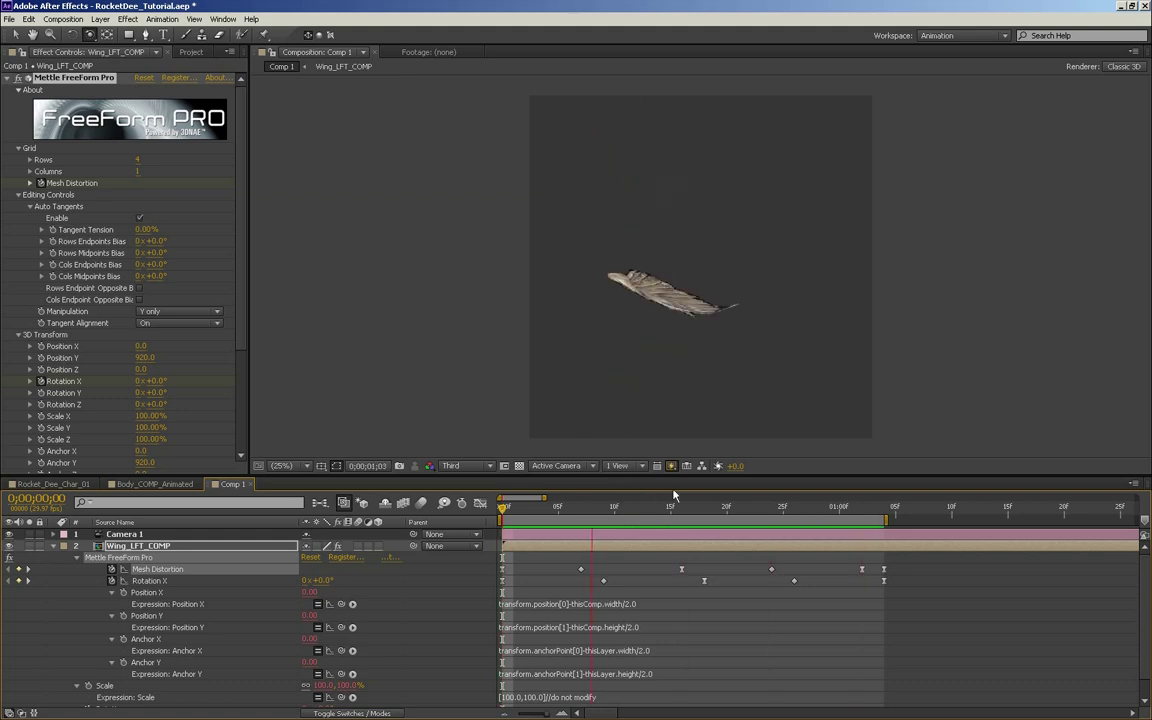
{"action": "key", "text": "space"}
- Enlarge the composition view and orbit the camera to a more frontal view of the wing on the first frame
{"action": "left_click_drag", "start_coordinate": [468, 477], "coordinate": [463, 581]}
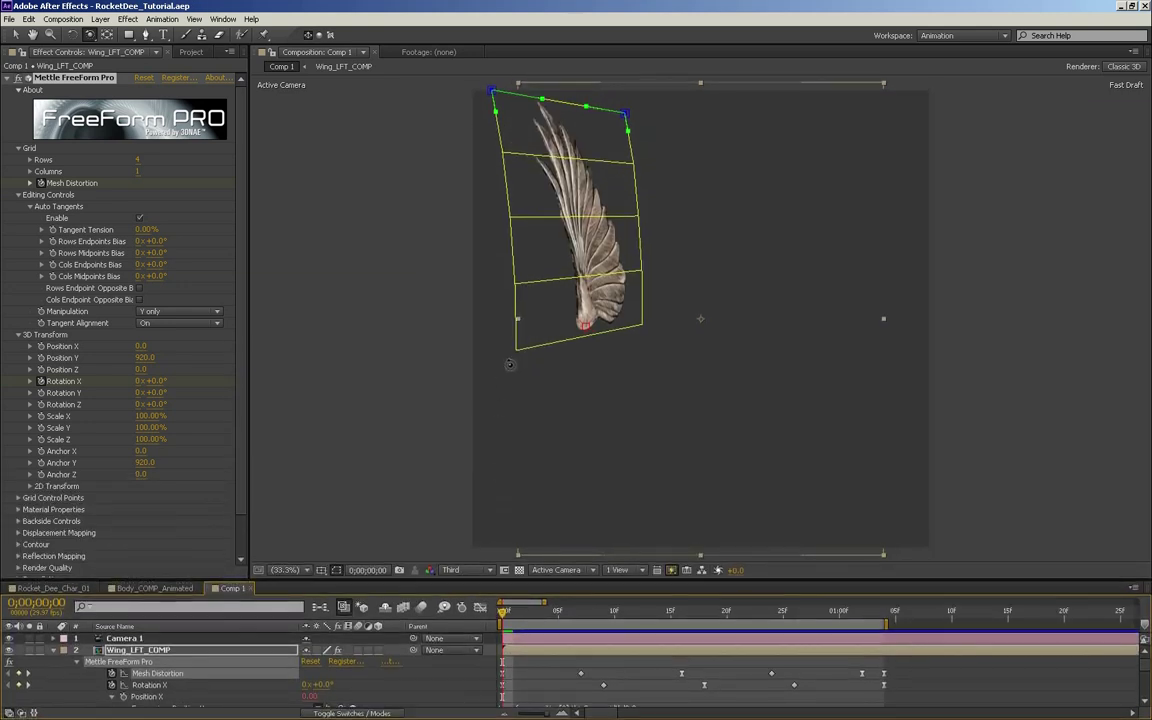
{"action": "mouse_move", "coordinate": [520, 620]}
{"action": "left_mouse_down"}
{"action": "mouse_move", "coordinate": [806, 610]}
{"action": "mouse_move", "coordinate": [502, 610]}
{"action": "left_mouse_up"}
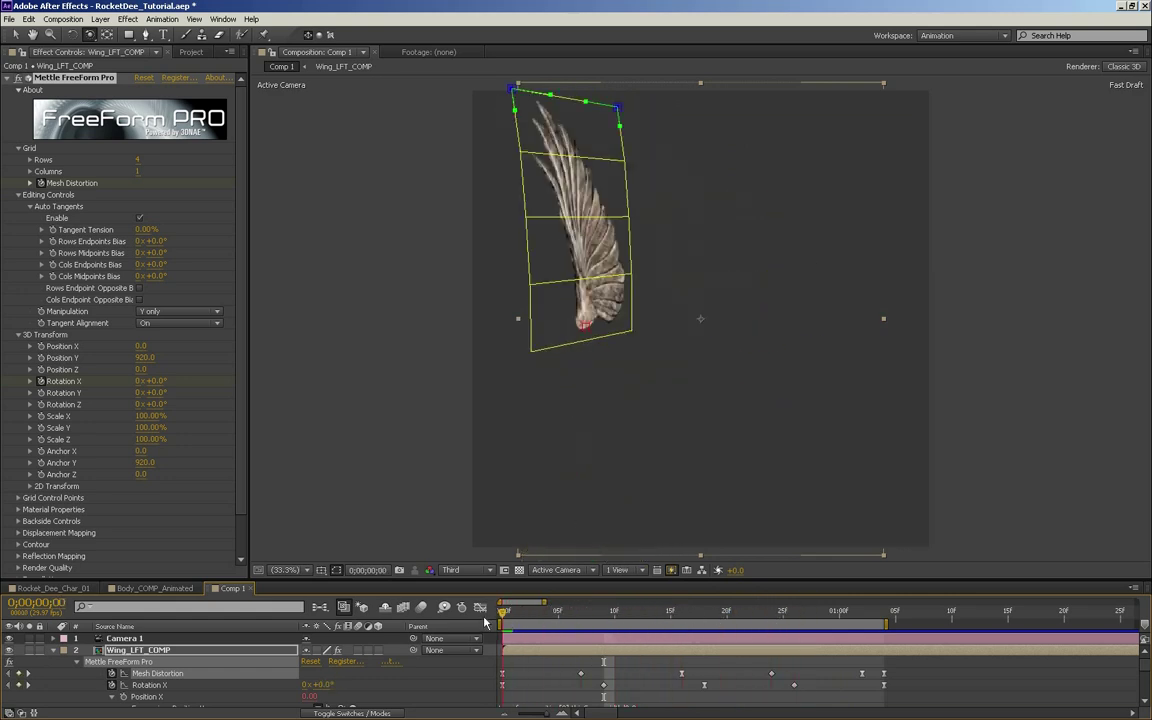
{"action": "left_click_drag", "start_coordinate": [754, 339], "coordinate": [726, 334]}
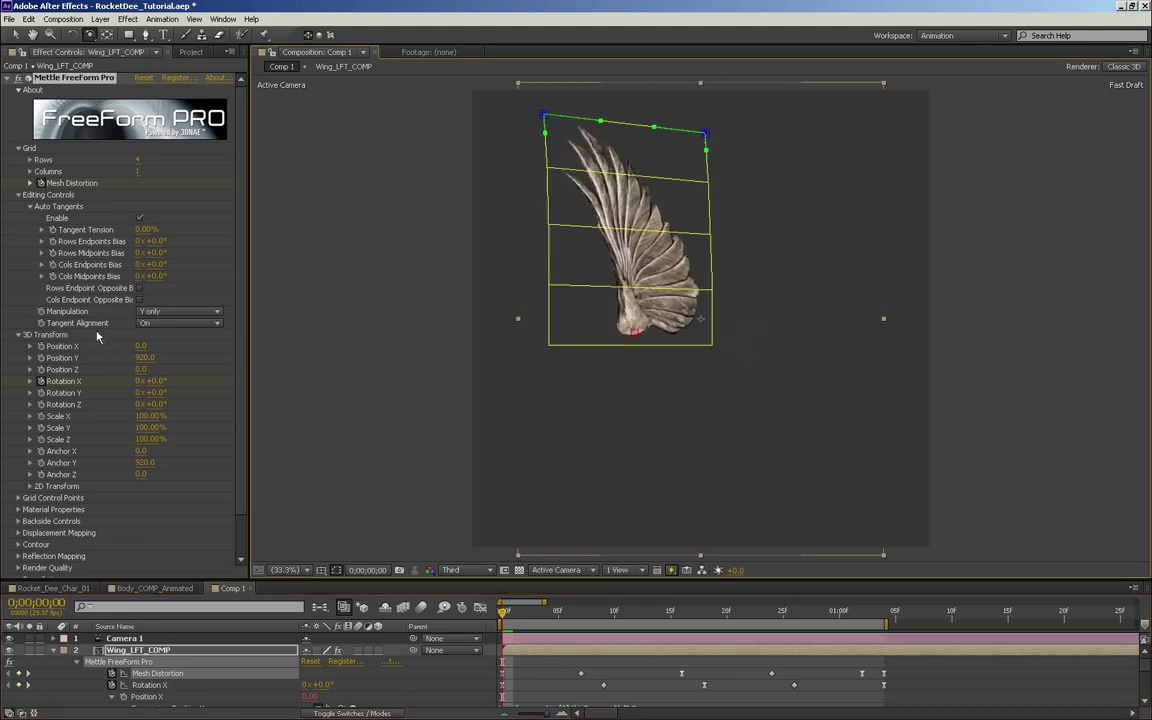
- Try a different Rotation Y angle for the wing at 0;00;00;08 and undo the change
{"action": "mouse_move", "coordinate": [157, 407]}
{"action": "left_mouse_down"}
{"action": "mouse_move", "coordinate": [174, 407]}
{"action": "mouse_move", "coordinate": [157, 407]}
{"action": "left_mouse_up"}
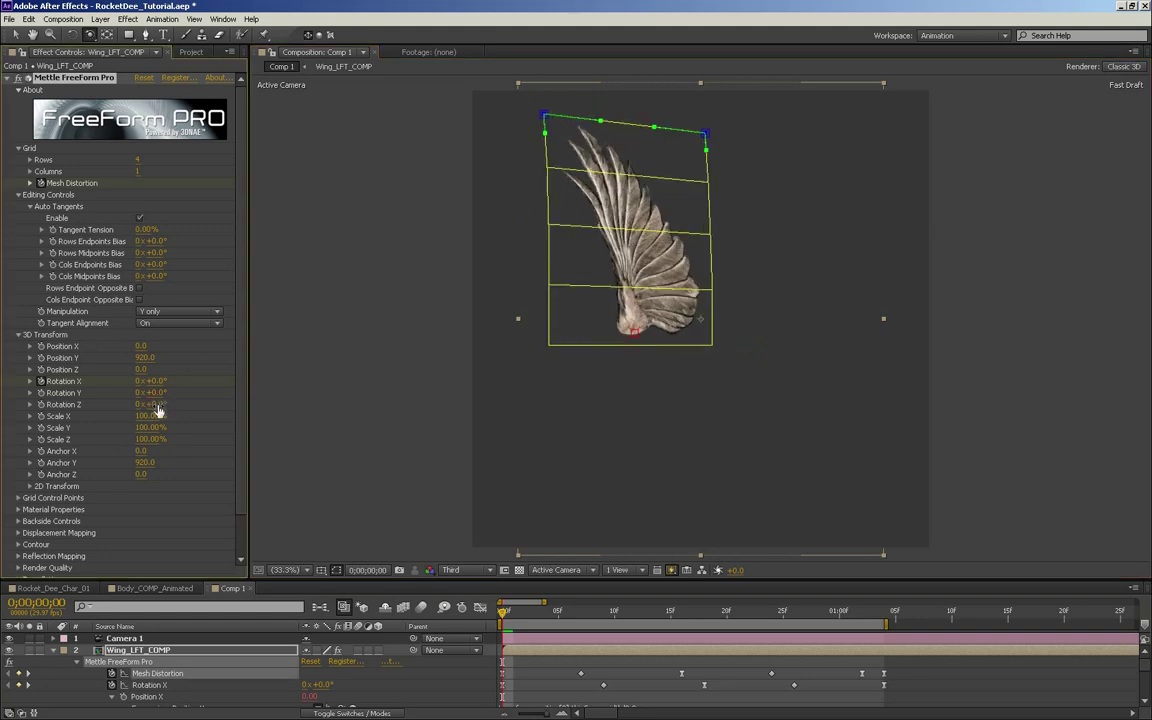
{"action": "left_click_drag", "start_coordinate": [522, 617], "coordinate": [590, 609]}
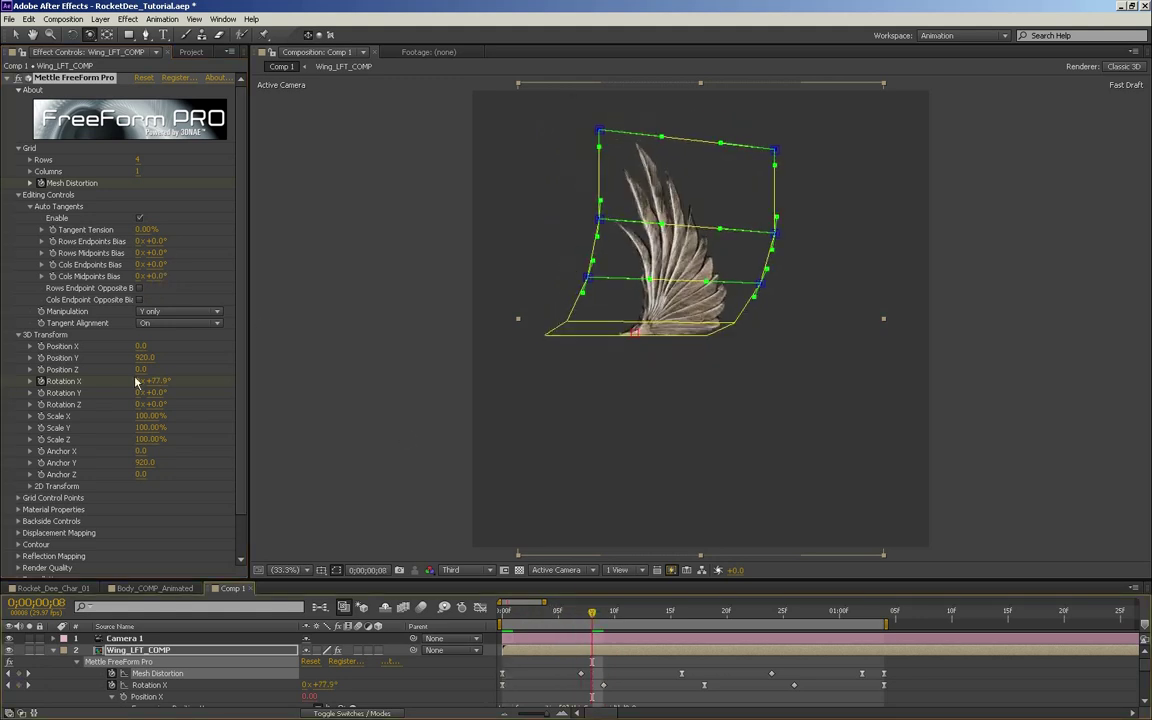
{"action": "mouse_move", "coordinate": [159, 407]}
{"action": "left_mouse_down"}
{"action": "mouse_move", "coordinate": [185, 407]}
{"action": "mouse_move", "coordinate": [167, 406]}
{"action": "mouse_move", "coordinate": [174, 394]}
{"action": "left_mouse_up"}
{"action": "key", "text": "ctrl+z"}
{"action": "key", "text": "ctrl+z"}
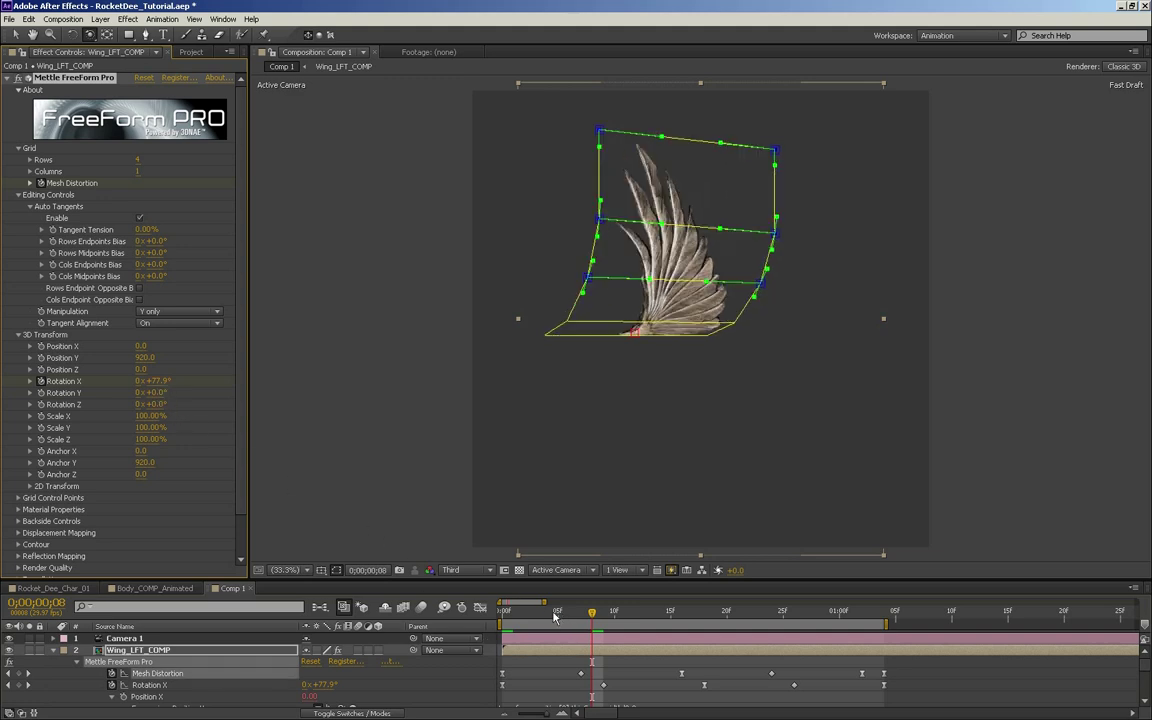
- Enable Rotation Y keyframing on the first frame at 0°, reveal the keyframed properties and apply Easy Ease to the new keyframe
{"action": "left_click_drag", "start_coordinate": [555, 618], "coordinate": [494, 617]}
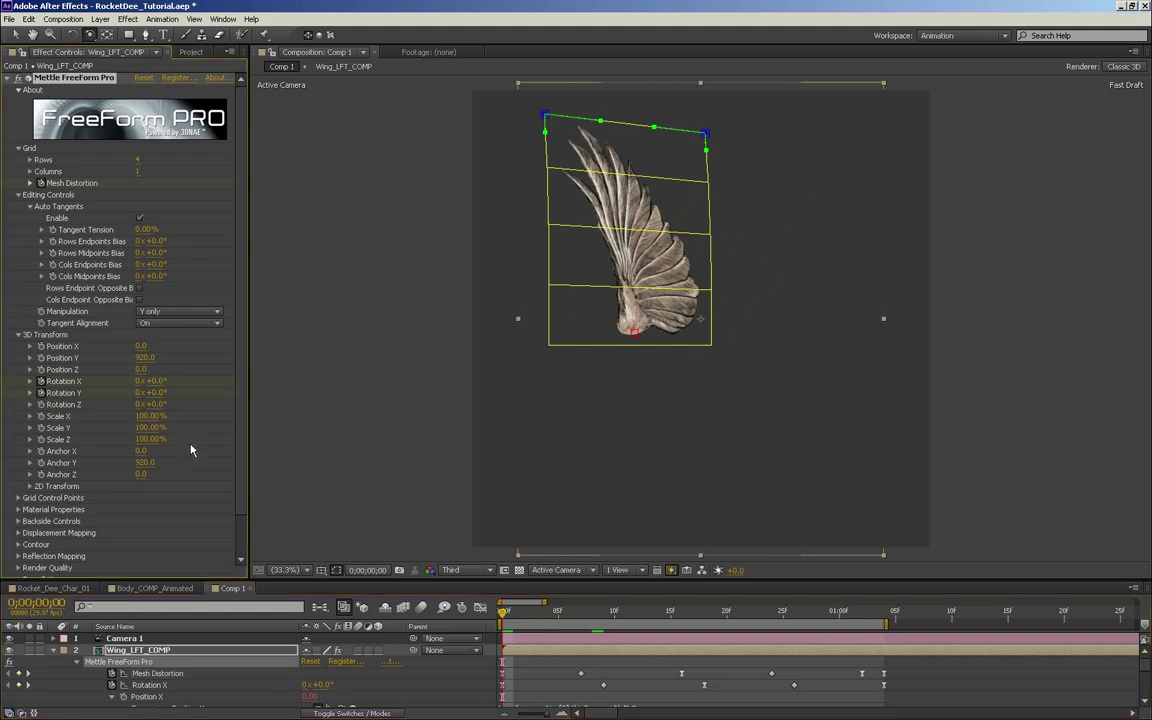
{"action": "key", "text": "u"}
{"action": "key", "text": "u"}
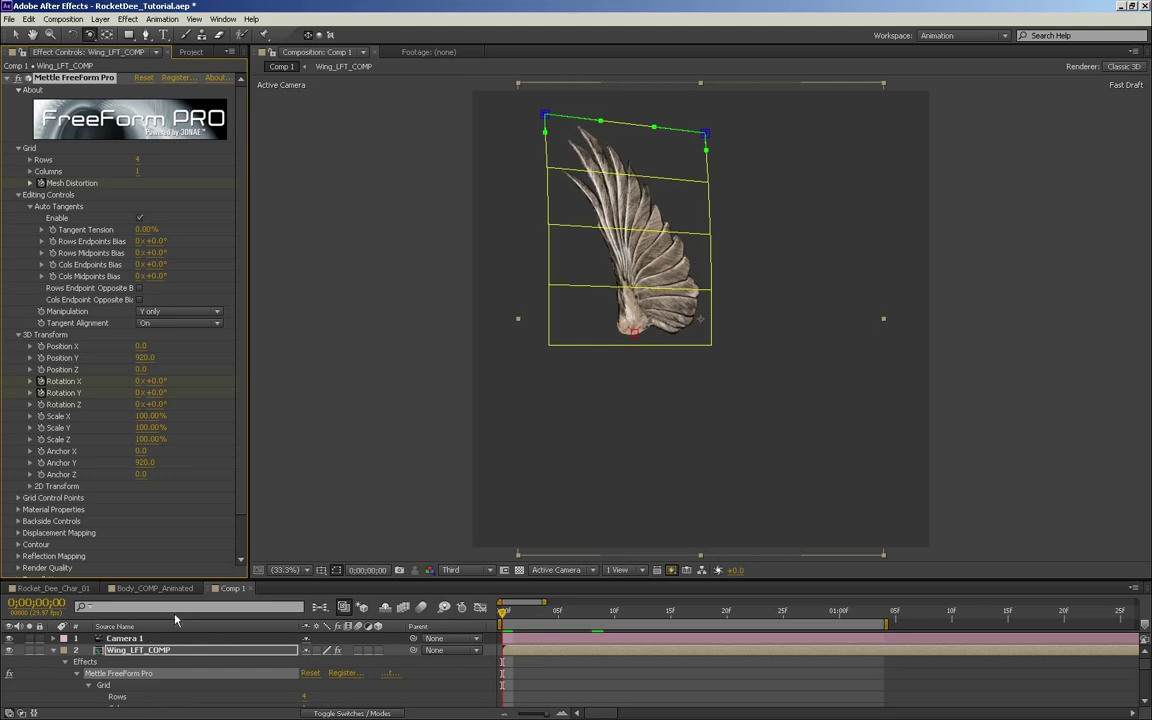
{"action": "key", "text": "u"}
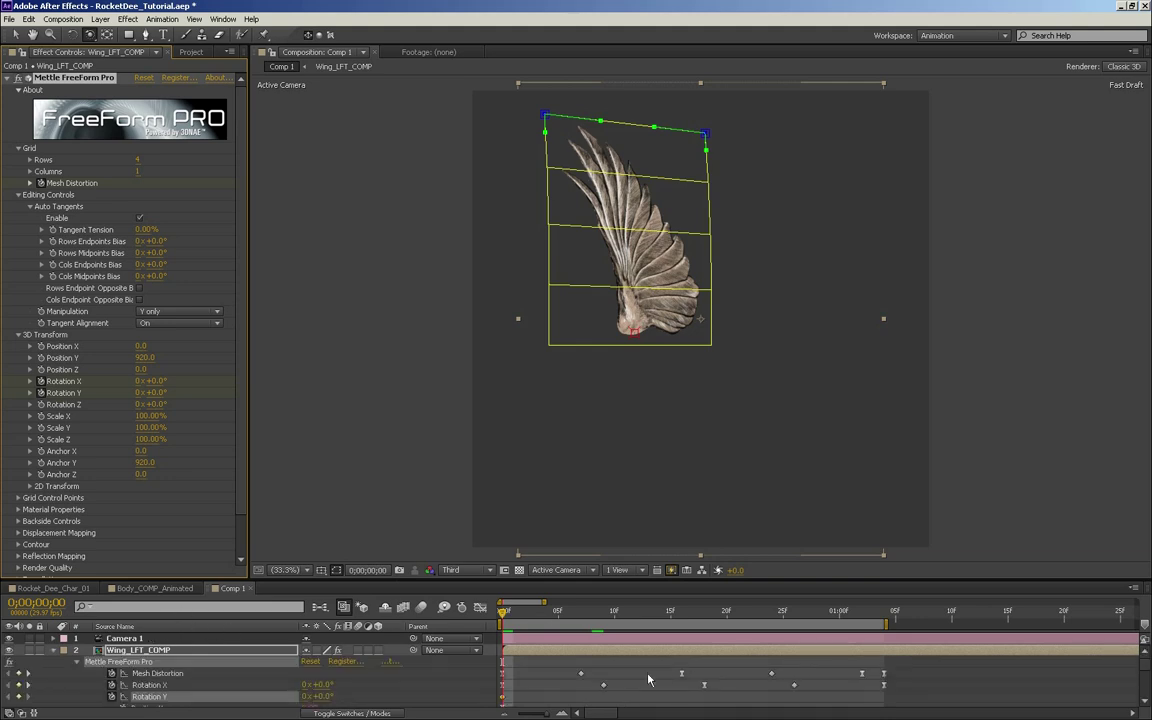
{"action": "left_click", "coordinate": [520, 697]}
{"action": "left_click", "coordinate": [503, 697]}
- Set Rotation Y to 20° at 0;00;00;09, aligned with the second Rotation X keyframe
{"action": "left_click_drag", "start_coordinate": [510, 620], "coordinate": [707, 603]}
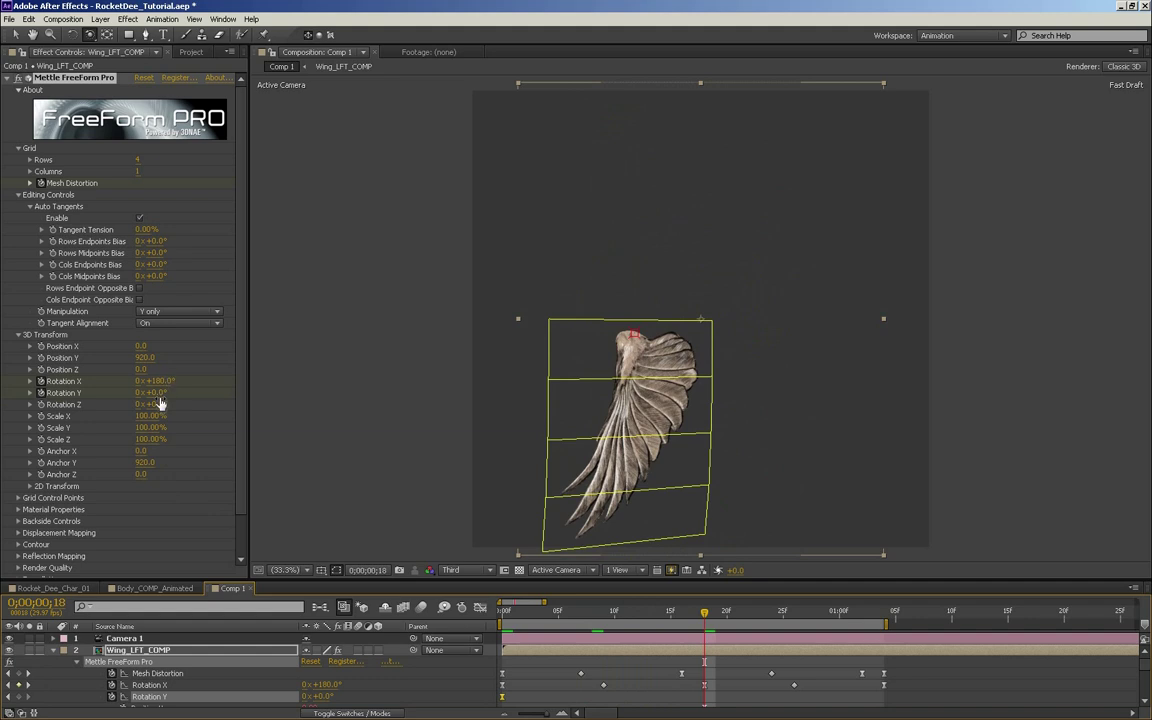
{"action": "left_click_drag", "start_coordinate": [161, 393], "coordinate": [168, 393]}
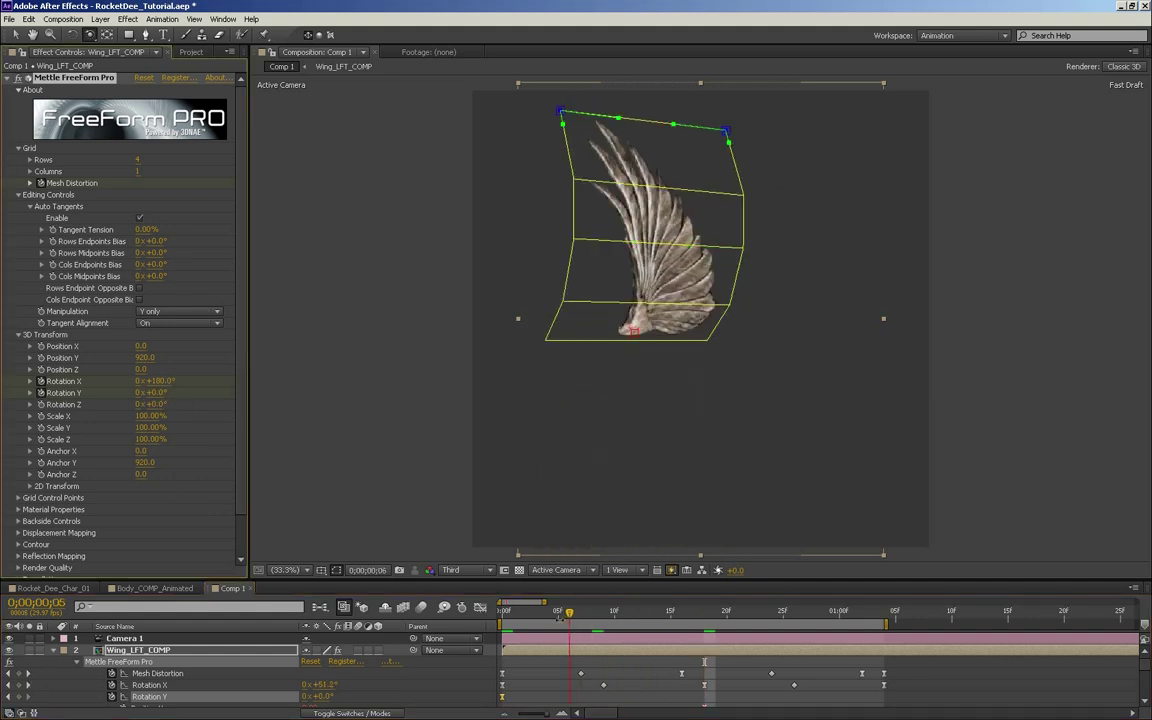
{"action": "left_click_drag", "start_coordinate": [572, 611], "coordinate": [604, 612]}
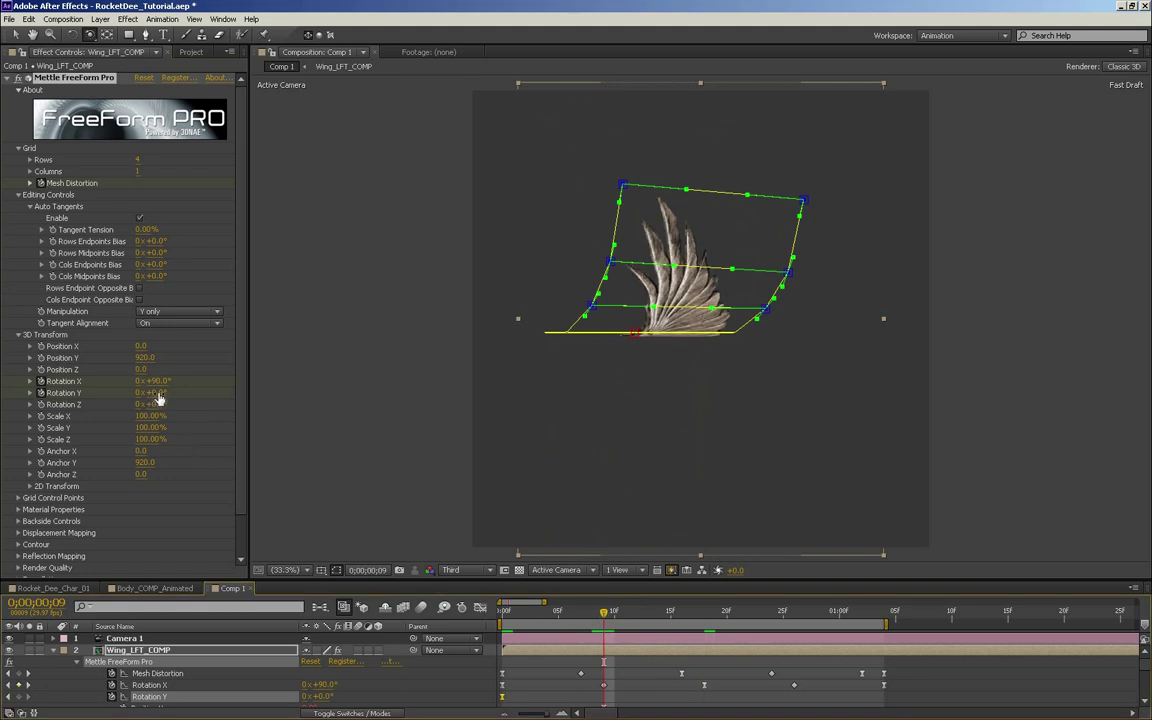
{"action": "left_click_drag", "start_coordinate": [167, 392], "coordinate": [177, 392]}
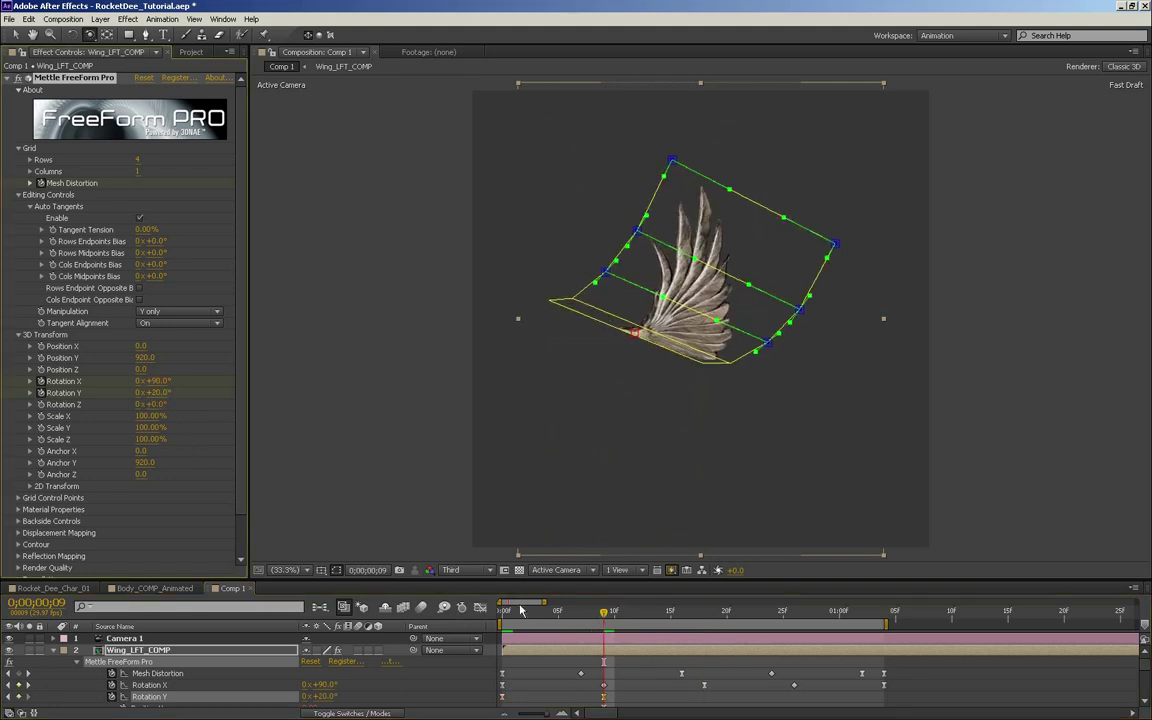
- Set Rotation Y to 0° at 0;00;00;18, aligned with the middle Rotation X keyframe
{"action": "left_click_drag", "start_coordinate": [512, 617], "coordinate": [705, 603]}
{"action": "left_click", "coordinate": [161, 393]}
{"action": "type", "text": "0"}
{"action": "key", "text": "Return"}
- Set Rotation Y to -11° at 0;00;00;26, aligned with the fourth Rotation X keyframe
{"action": "left_click_drag", "start_coordinate": [702, 612], "coordinate": [781, 594]}
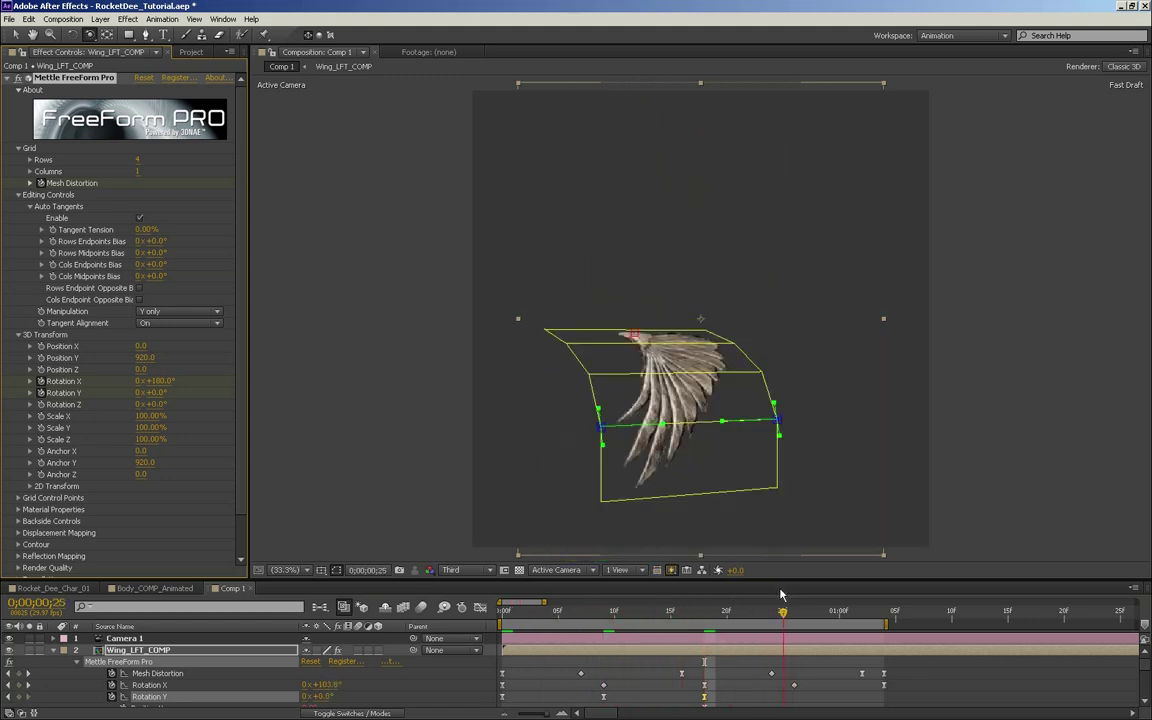
{"action": "key", "text": "Page_Down"}
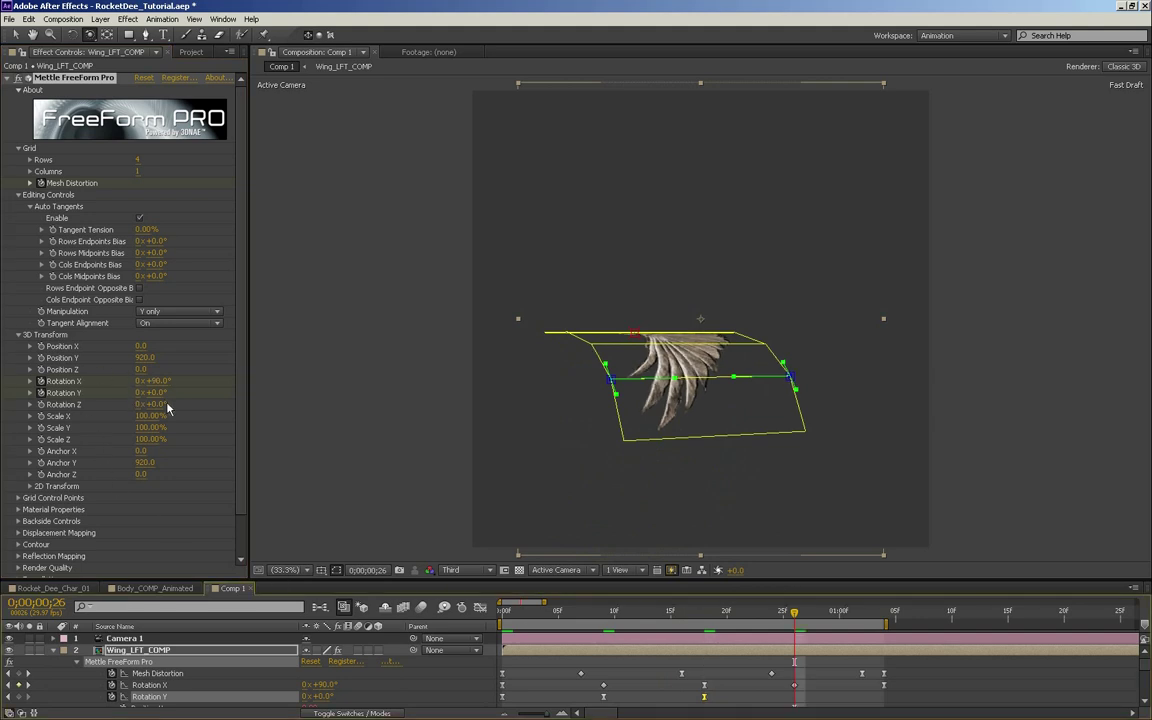
{"action": "left_click_drag", "start_coordinate": [156, 393], "coordinate": [149, 393]}
- Copy the first Rotation Y keyframe to 0;00;01;04 and select all Rotation Y keyframes
{"action": "left_click_drag", "start_coordinate": [700, 610], "coordinate": [889, 580]}
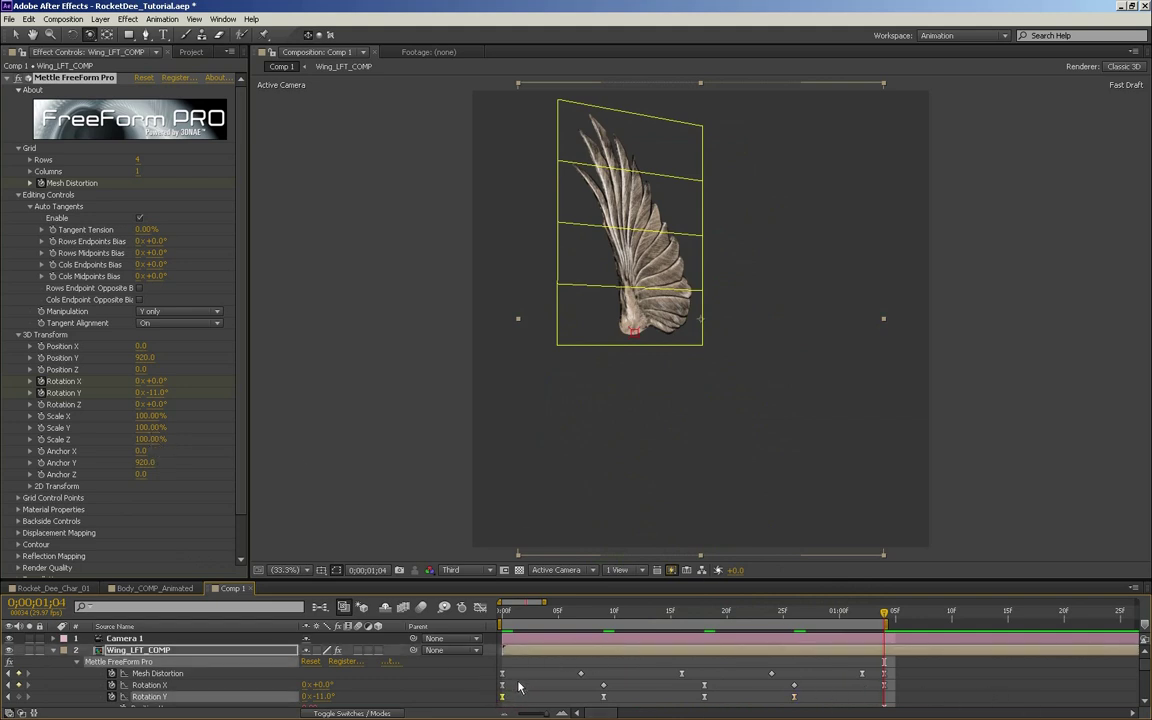
{"action": "key", "text": "ctrl+v"}
{"action": "left_click_drag", "start_coordinate": [802, 707], "coordinate": [480, 695]}
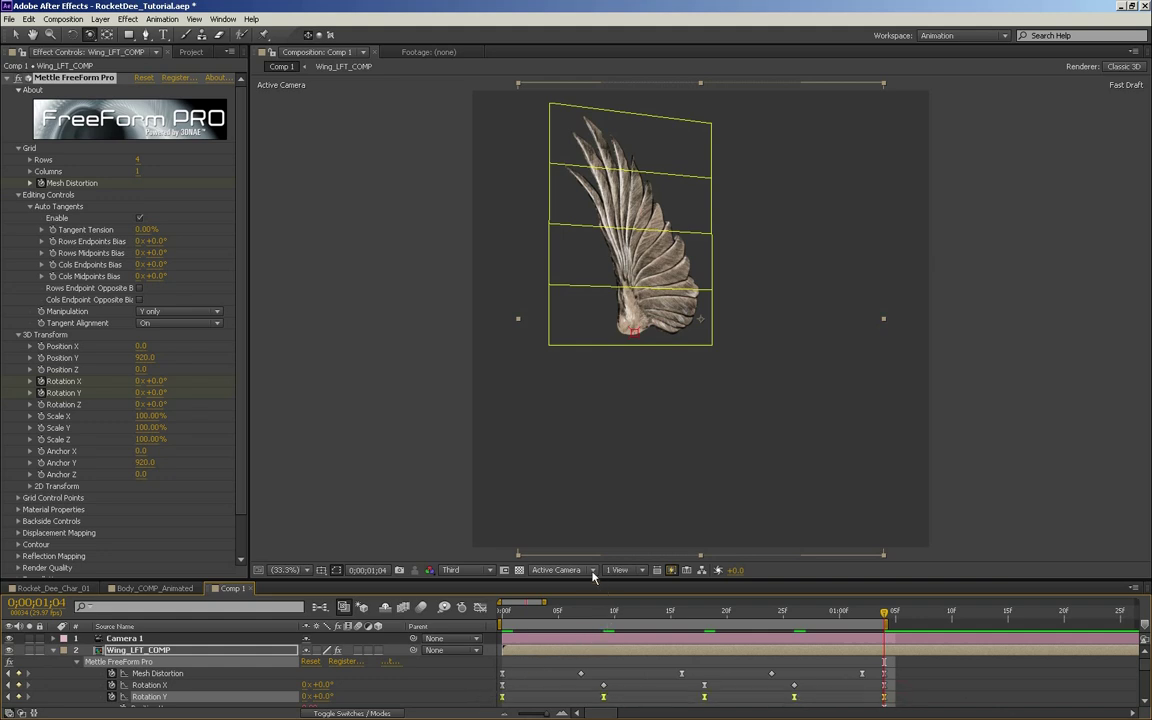
- Make the Rotation Y keyframes at 0;00;00;09 and 0;00;00;26 linear and inspect the upstroke at 0;00;00;25 from another angle
{"action": "left_click_drag", "start_coordinate": [510, 613], "coordinate": [617, 645]}
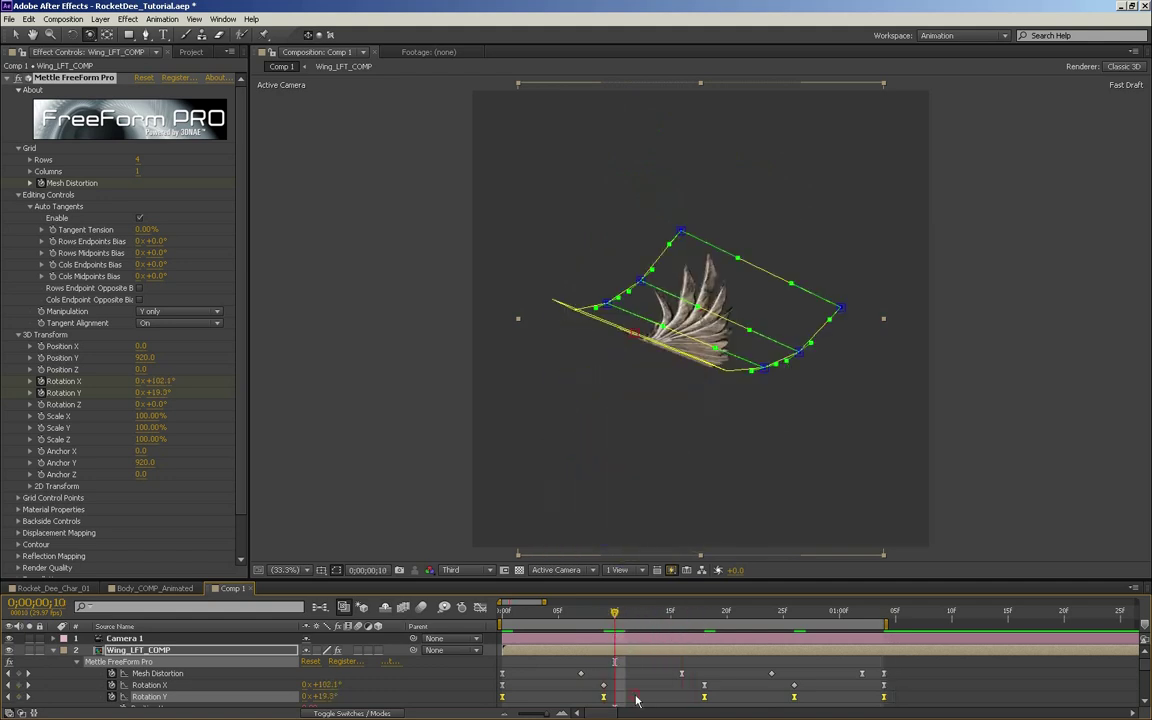
{"action": "left_click", "coordinate": [636, 698]}
{"action": "left_click", "coordinate": [604, 697]}
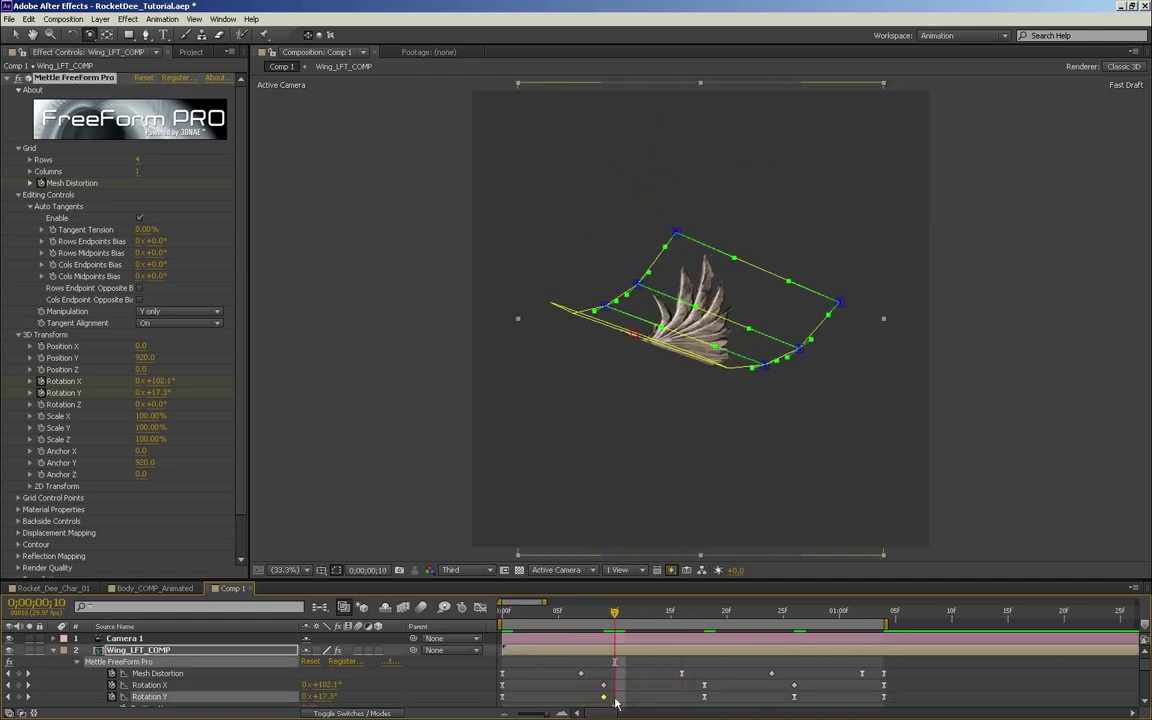
{"action": "left_click_drag", "start_coordinate": [508, 617], "coordinate": [784, 607]}
{"action": "left_click_drag", "start_coordinate": [558, 407], "coordinate": [608, 420]}
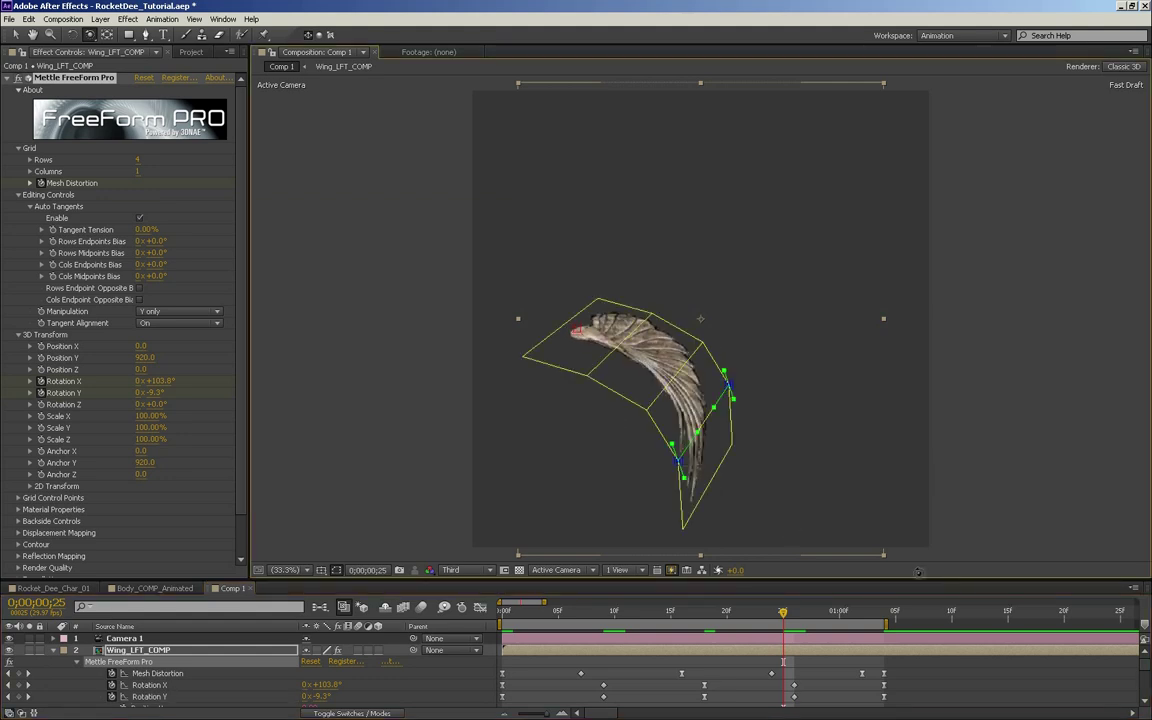
- Select the wing-tip mesh control points at the Mesh Distortion keyframe at 0;00;00;24
{"action": "mouse_move", "coordinate": [774, 613]}
{"action": "left_mouse_down"}
{"action": "mouse_move", "coordinate": [680, 612]}
{"action": "mouse_move", "coordinate": [764, 610]}
{"action": "mouse_move", "coordinate": [785, 597]}
{"action": "mouse_move", "coordinate": [771, 599]}
{"action": "left_mouse_up"}
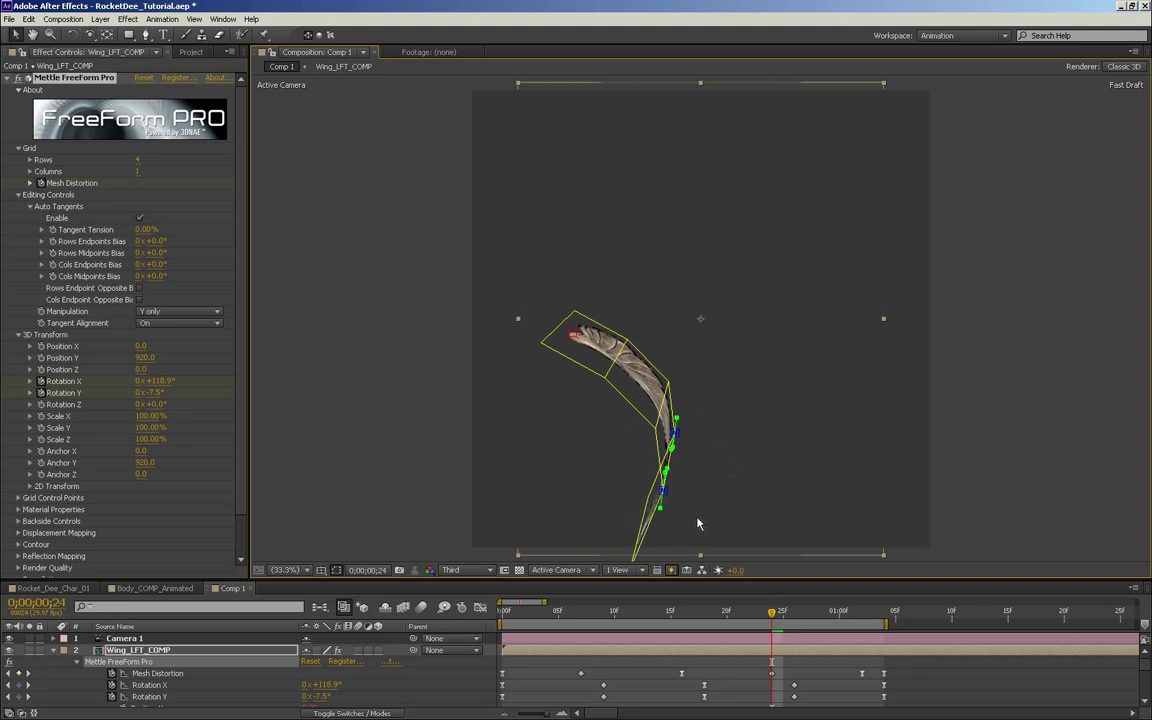
{"action": "left_click_drag", "start_coordinate": [706, 510], "coordinate": [642, 491]}
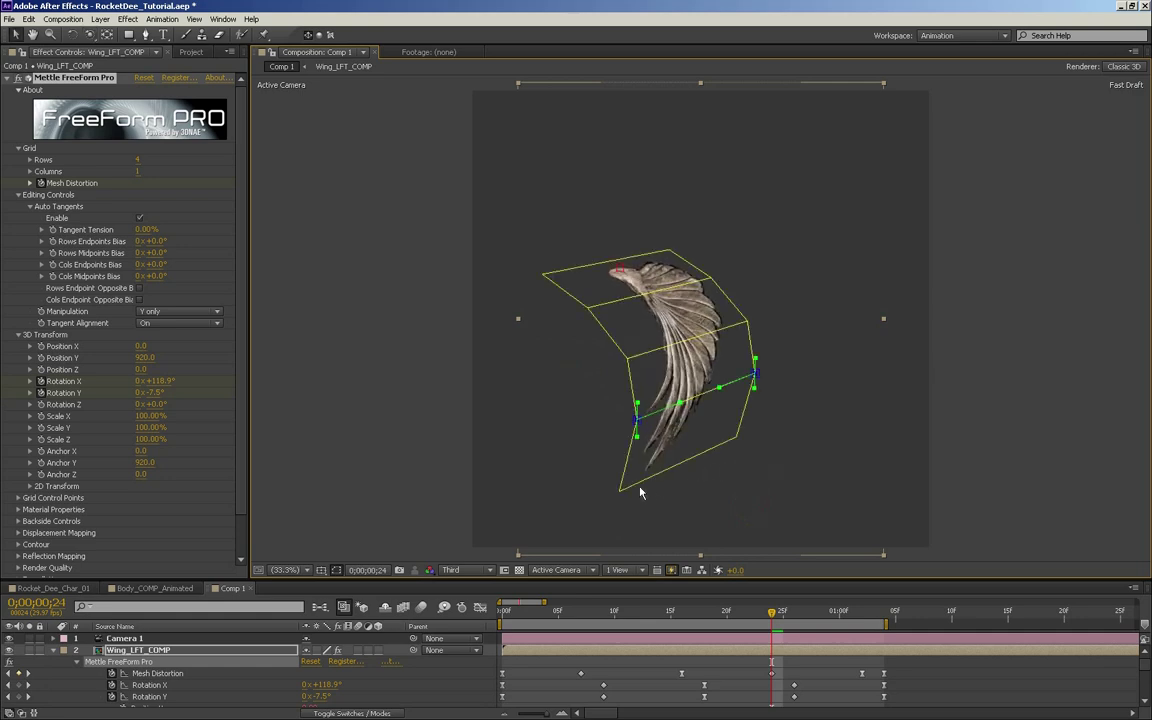
{"action": "left_click", "coordinate": [622, 490]}
- Try moving the wing-tip control points with Manipulation set to Z only, undo the move and return Manipulation to Y only
{"action": "left_click", "coordinate": [176, 313]}
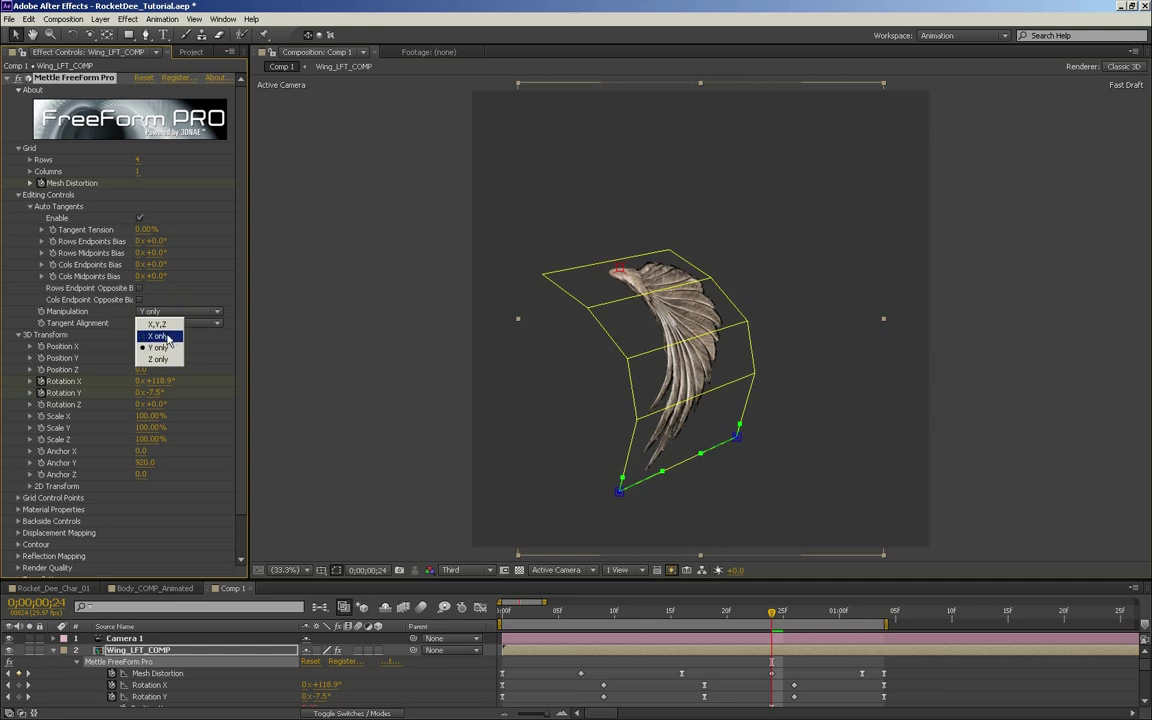
{"action": "left_click", "coordinate": [160, 358]}
{"action": "left_click_drag", "start_coordinate": [622, 492], "coordinate": [571, 465]}
{"action": "key", "text": "ctrl+z"}
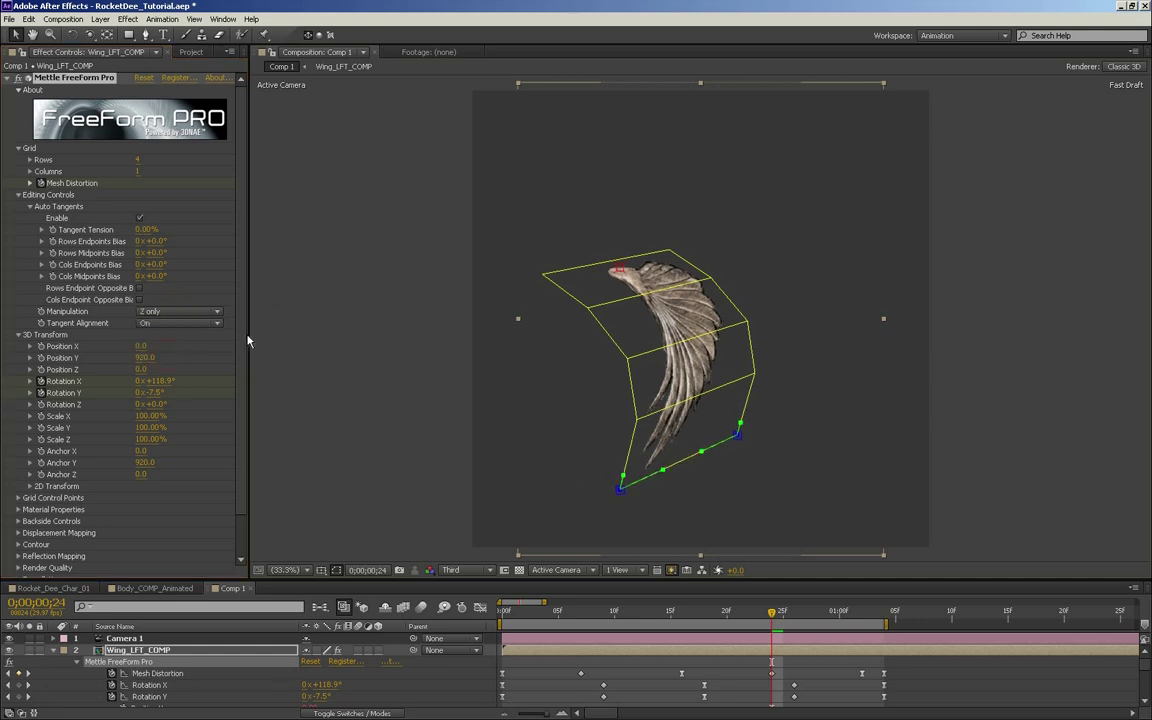
{"action": "left_click", "coordinate": [176, 311]}
{"action": "left_click", "coordinate": [150, 314]}
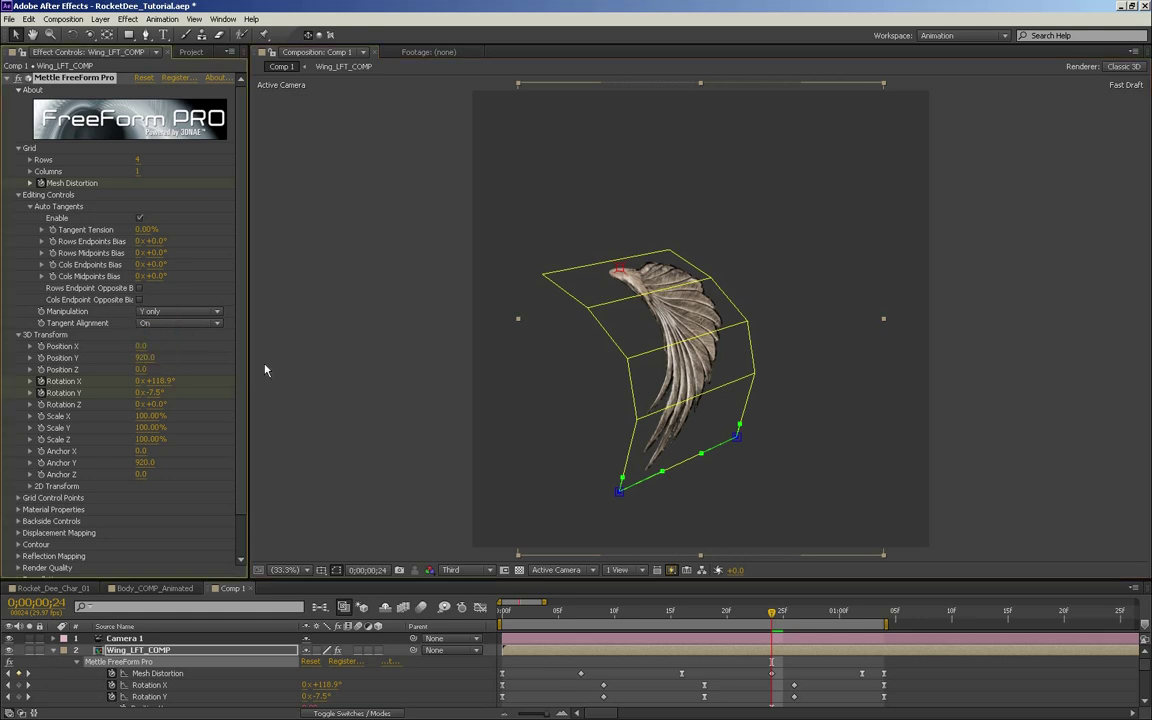
- Move the wing-tip mesh control points along Y at 0;00;00;24 to curl the tip further inward
{"action": "left_click_drag", "start_coordinate": [620, 495], "coordinate": [543, 470]}
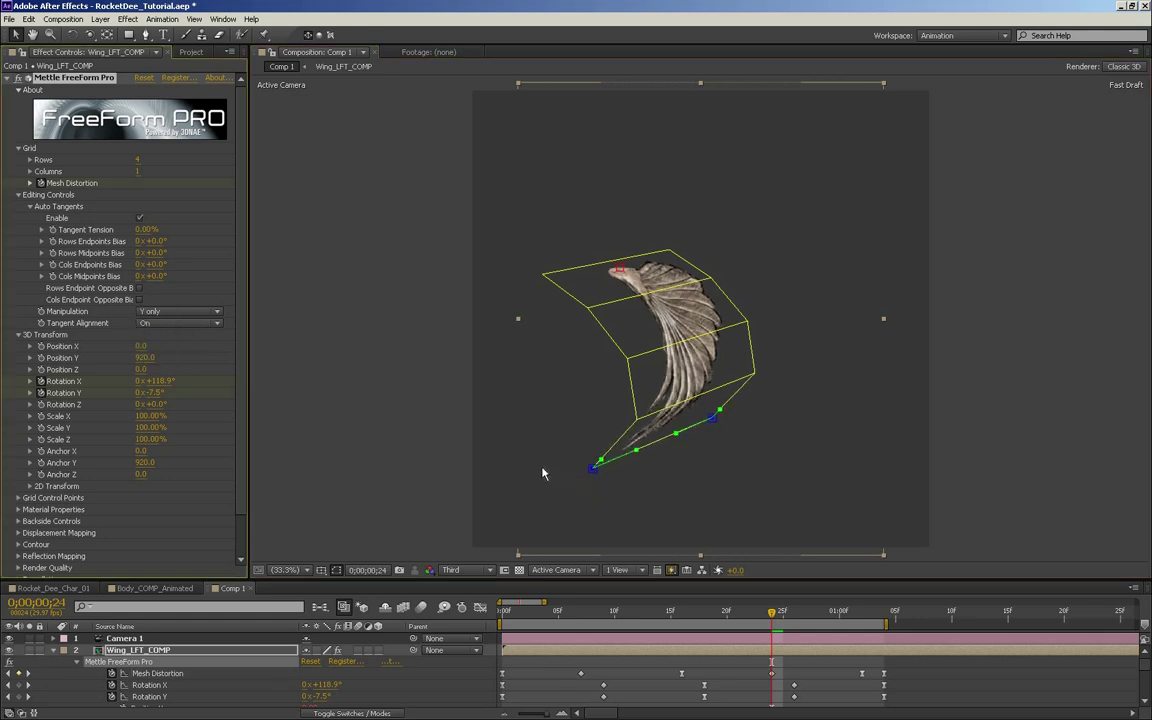
{"action": "key", "text": "c"}
{"action": "left_click_drag", "start_coordinate": [711, 492], "coordinate": [741, 470]}
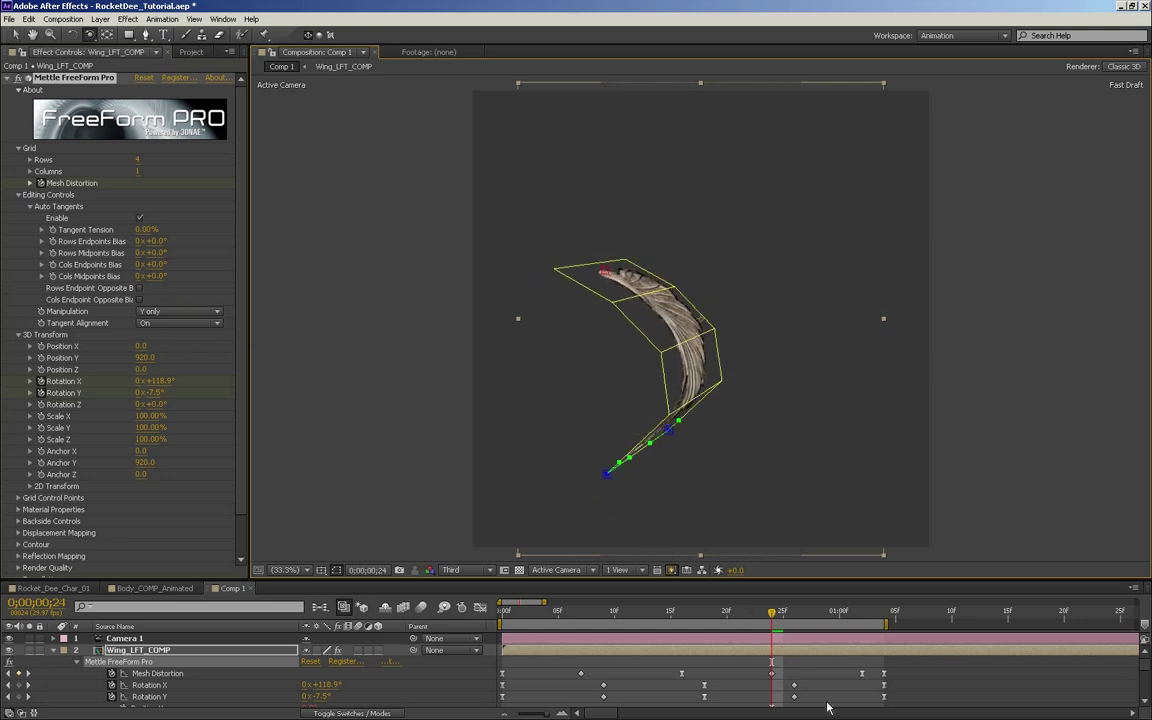
- Select both control points of the mesh row next to the wing tip and shift them slightly inward along Y
{"action": "mouse_move", "coordinate": [742, 478]}
{"action": "left_mouse_down"}
{"action": "mouse_move", "coordinate": [756, 477]}
{"action": "mouse_move", "coordinate": [727, 478]}
{"action": "left_mouse_up"}
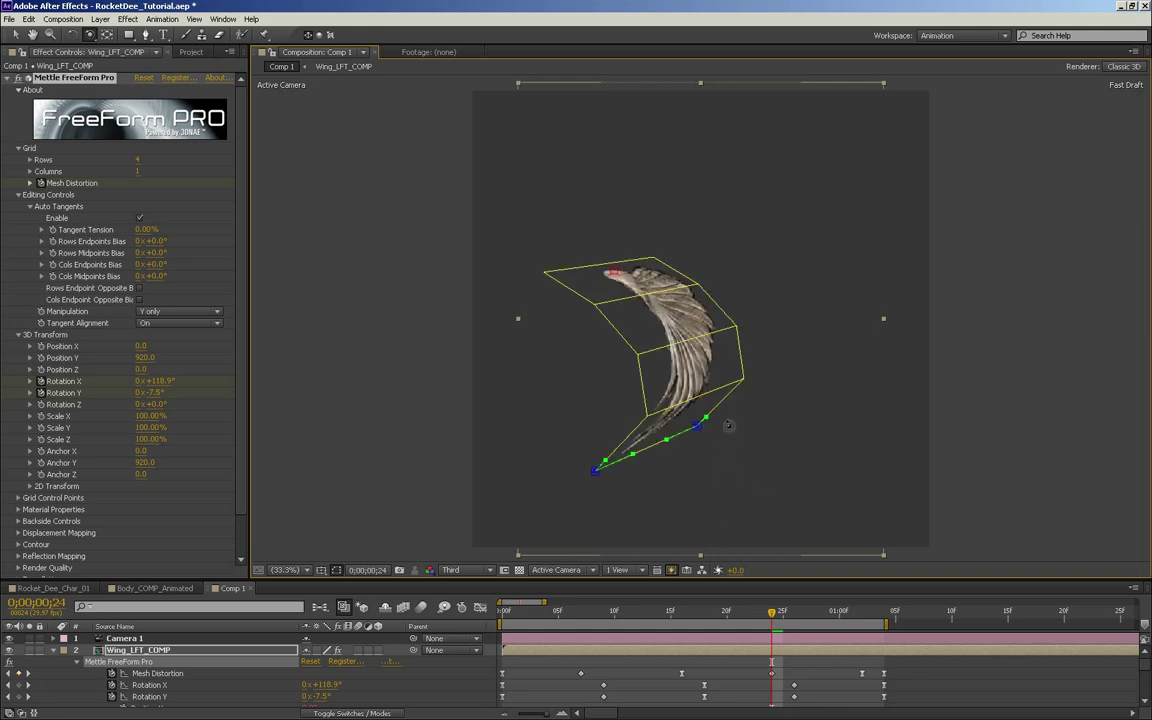
{"action": "left_click", "coordinate": [648, 416]}
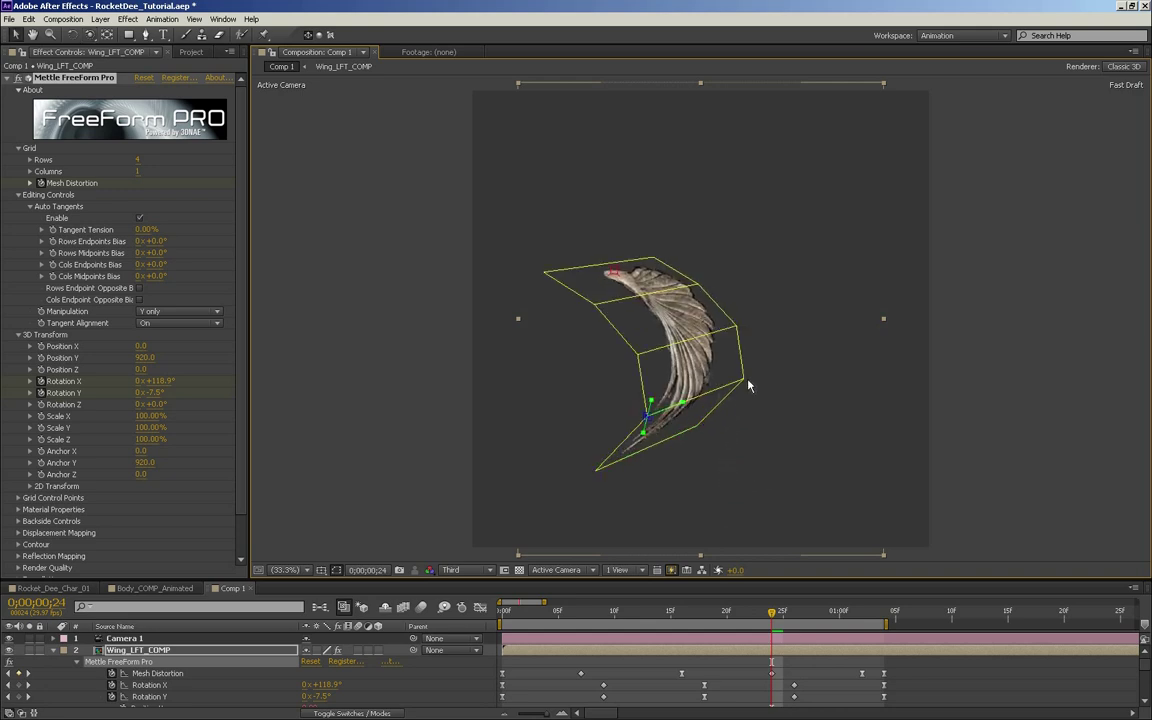
{"action": "left_click", "coordinate": [743, 379], "text": "shift"}
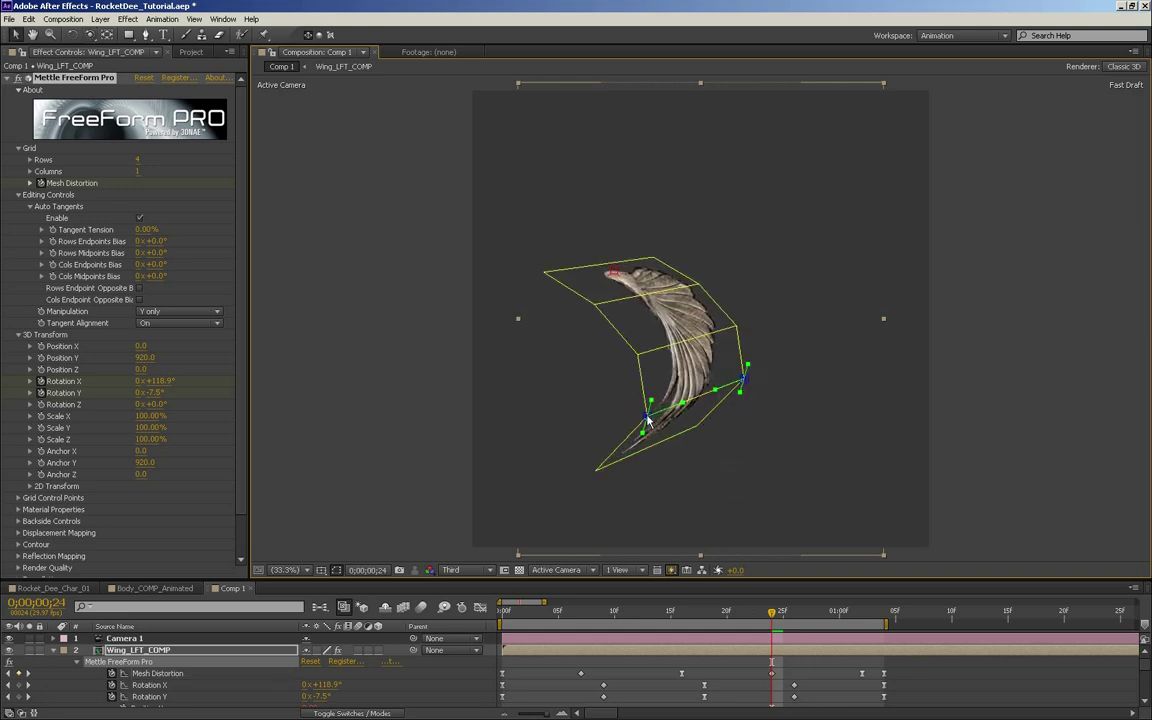
{"action": "left_click_drag", "start_coordinate": [641, 421], "coordinate": [625, 414]}
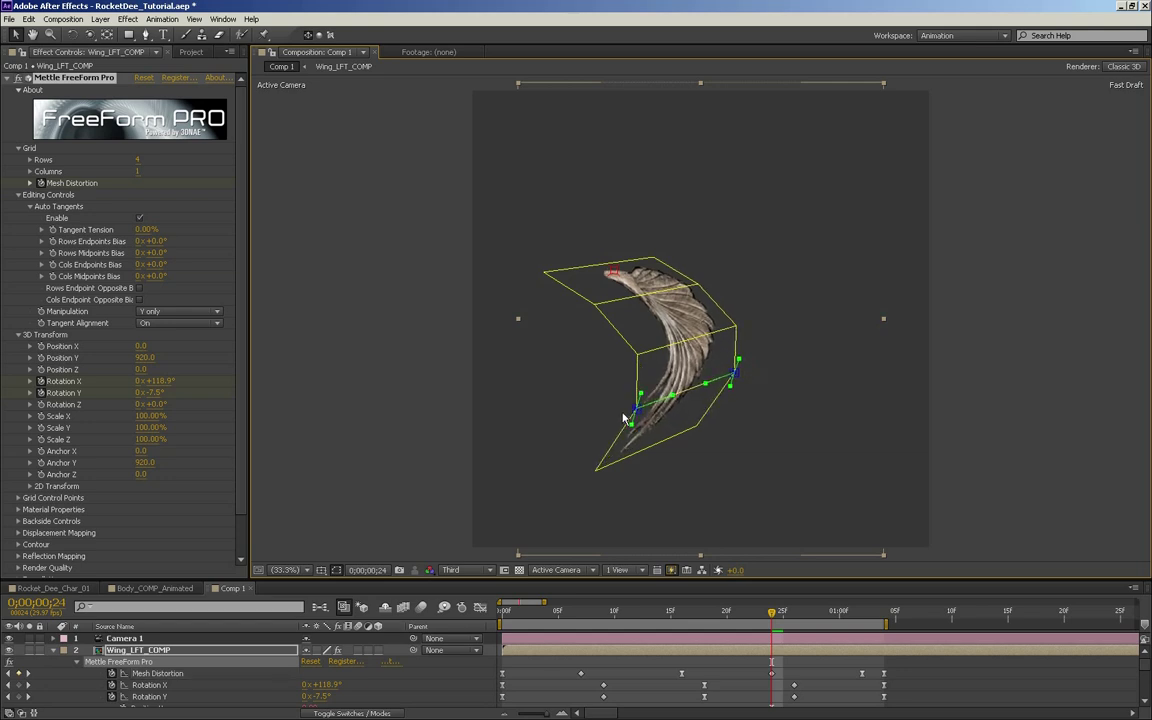
{"action": "mouse_move", "coordinate": [772, 611]}
{"action": "left_mouse_down"}
{"action": "mouse_move", "coordinate": [689, 611]}
{"action": "mouse_move", "coordinate": [838, 608]}
{"action": "mouse_move", "coordinate": [700, 610]}
{"action": "mouse_move", "coordinate": [771, 600]}
{"action": "left_mouse_up"}
- Select the three outermost rows of mesh control points and move them together inward along Y to deepen the wing's bend
{"action": "left_click_drag", "start_coordinate": [782, 447], "coordinate": [676, 360]}
{"action": "key", "text": "v"}
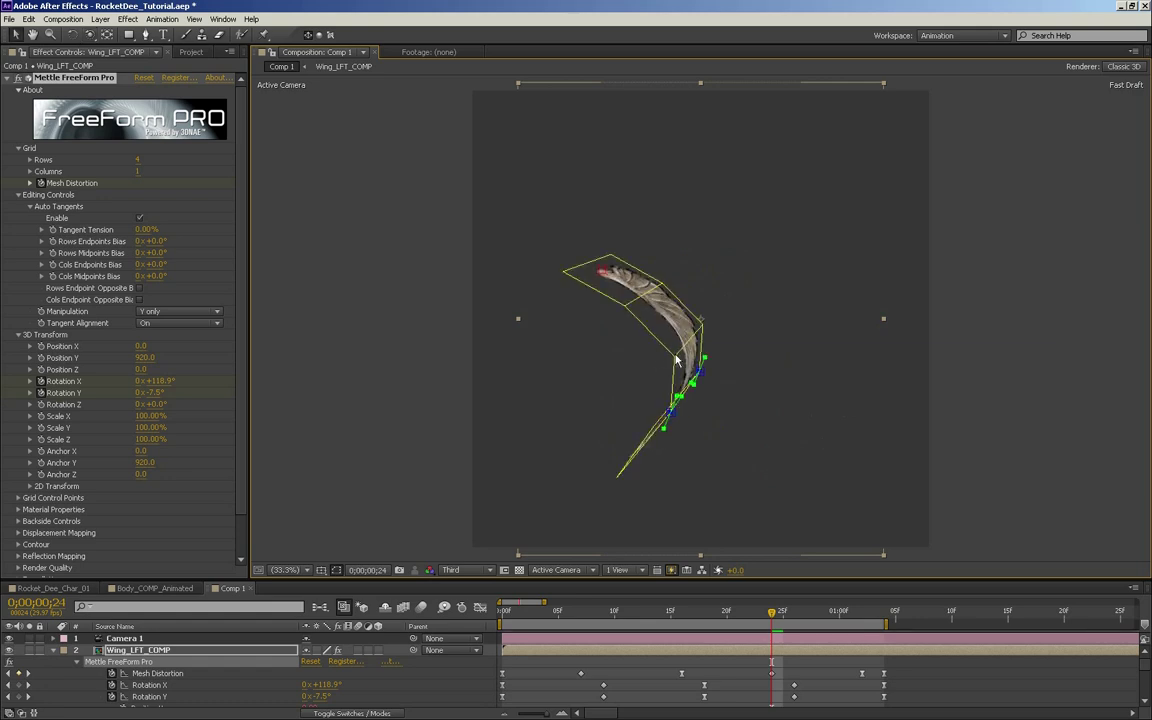
{"action": "left_click", "coordinate": [675, 362]}
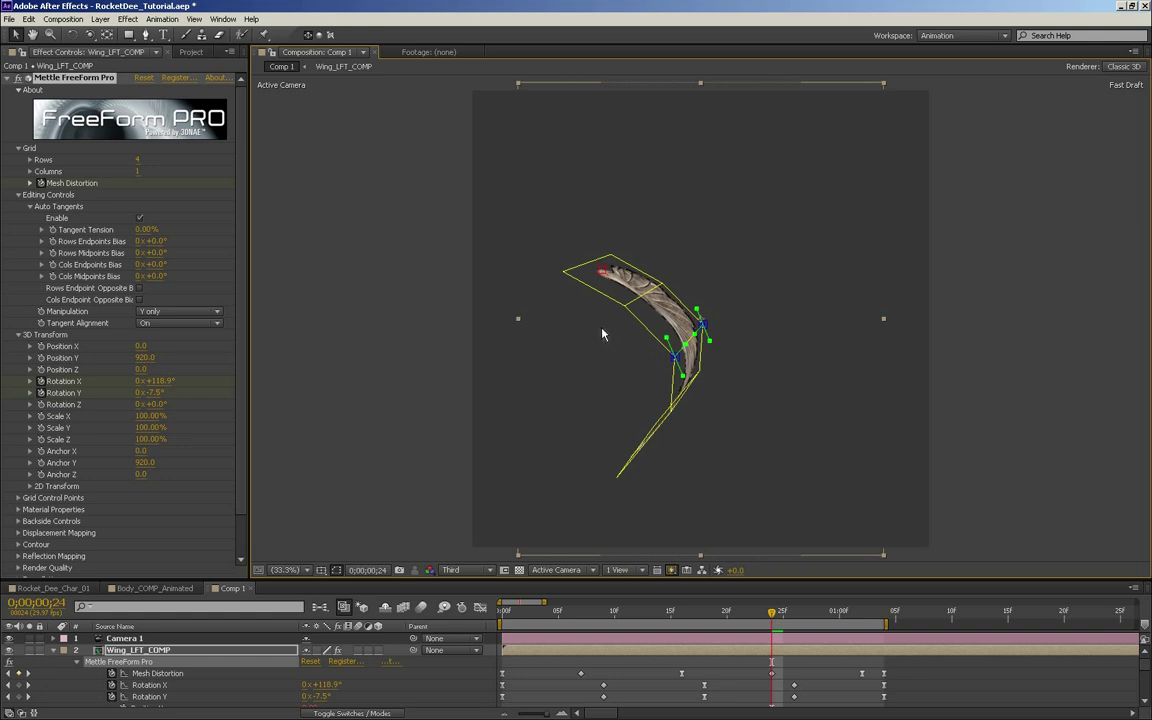
{"action": "left_click_drag", "start_coordinate": [602, 328], "coordinate": [815, 546]}
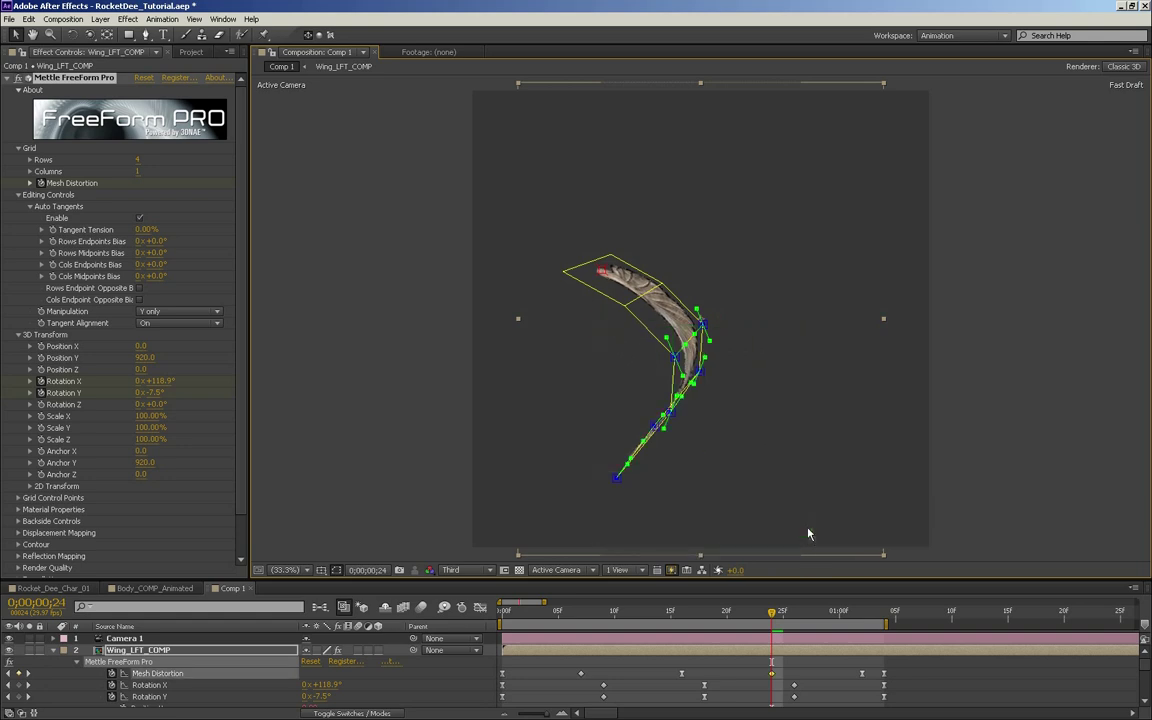
{"action": "left_click_drag", "start_coordinate": [771, 437], "coordinate": [771, 478]}
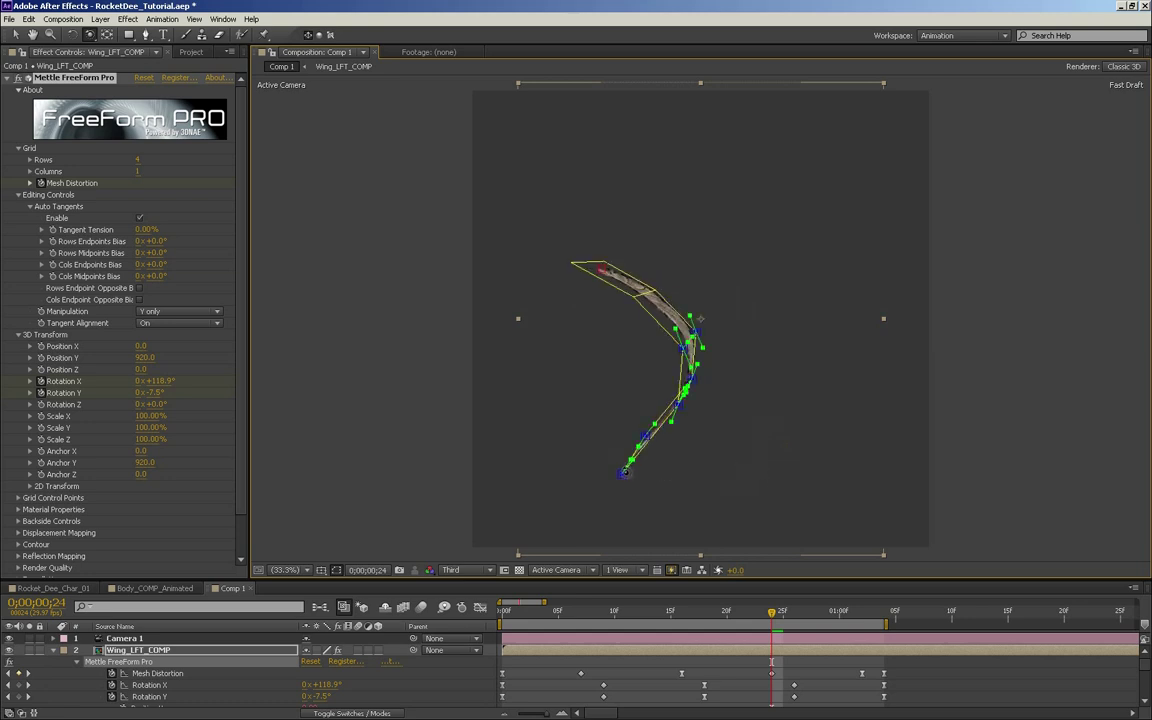
{"action": "left_click_drag", "start_coordinate": [624, 479], "coordinate": [584, 472]}
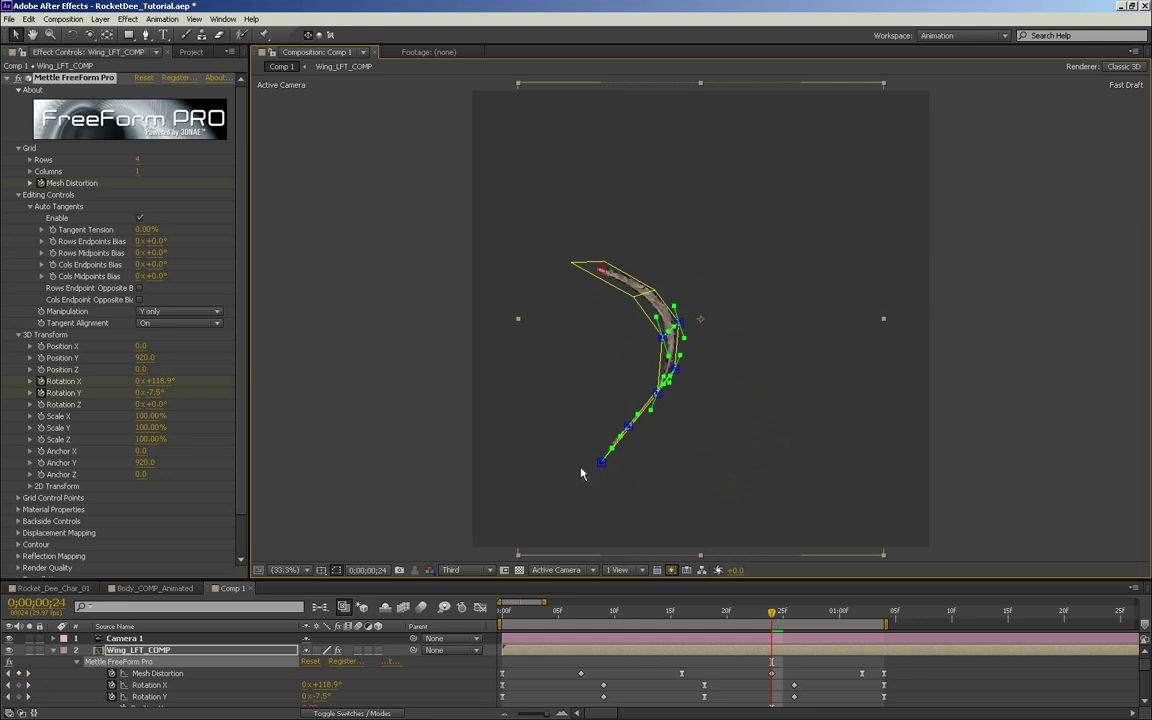
- Inspect the reshaped wing at 0;00;00;24 from several angles and preview the flap
{"action": "key", "text": "c"}
{"action": "left_click_drag", "start_coordinate": [761, 463], "coordinate": [738, 540]}
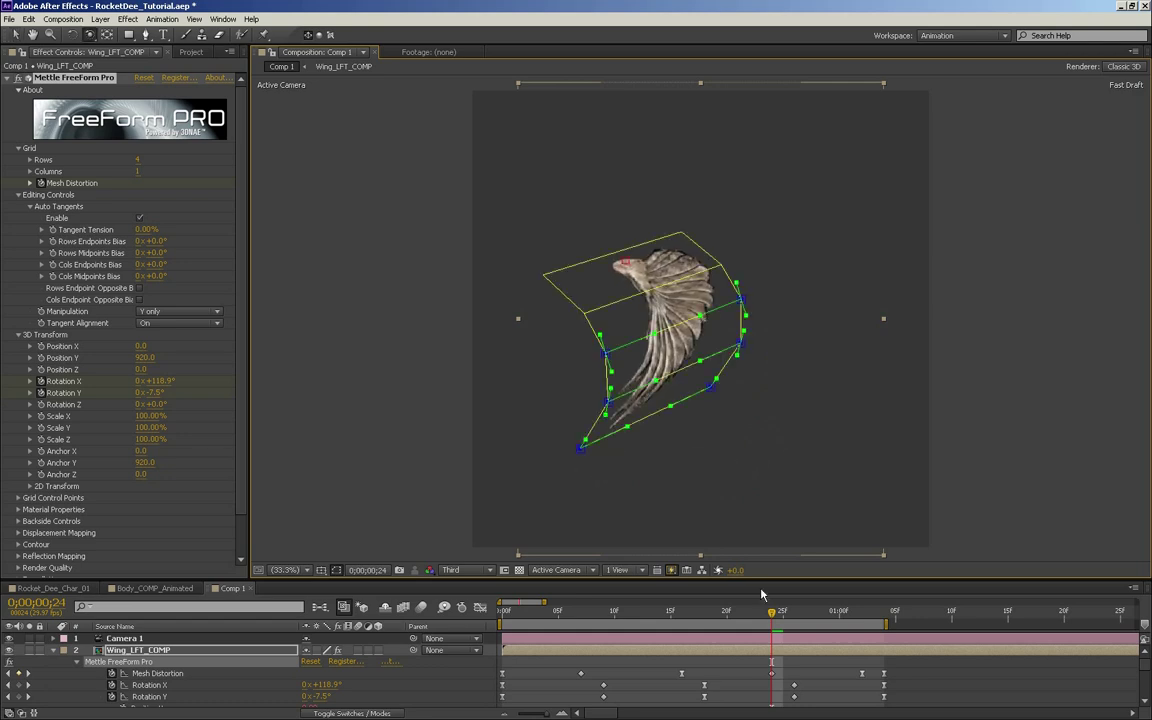
{"action": "mouse_move", "coordinate": [767, 616]}
{"action": "left_mouse_down"}
{"action": "mouse_move", "coordinate": [671, 625]}
{"action": "mouse_move", "coordinate": [895, 613]}
{"action": "mouse_move", "coordinate": [490, 616]}
{"action": "mouse_move", "coordinate": [527, 631]}
{"action": "mouse_move", "coordinate": [820, 612]}
{"action": "mouse_move", "coordinate": [702, 612]}
{"action": "mouse_move", "coordinate": [736, 622]}
{"action": "mouse_move", "coordinate": [771, 612]}
{"action": "left_mouse_up"}
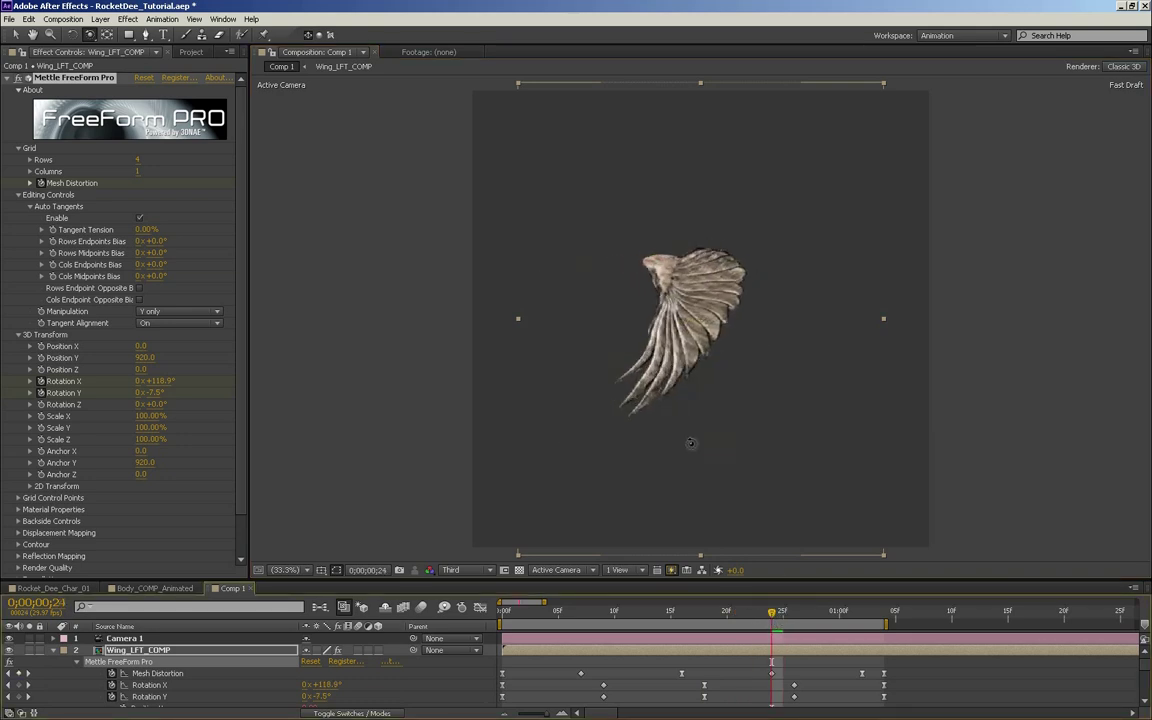
{"action": "left_click_drag", "start_coordinate": [680, 443], "coordinate": [764, 459]}
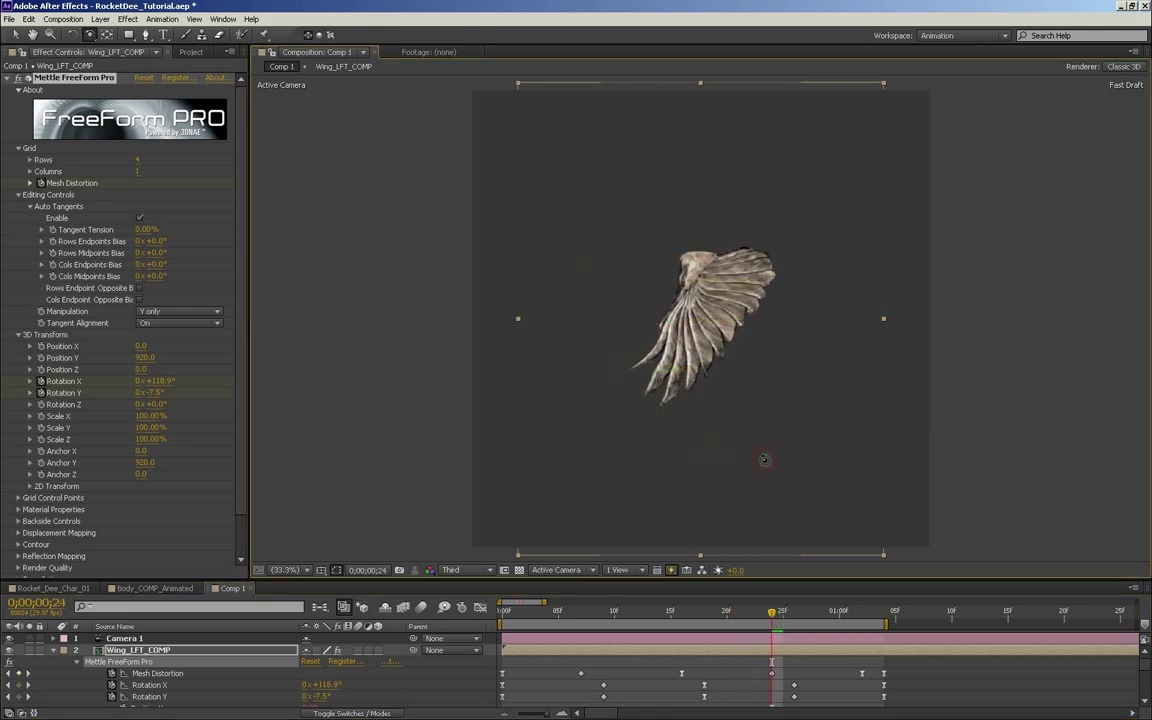
{"action": "left_click_drag", "start_coordinate": [785, 433], "coordinate": [797, 485]}
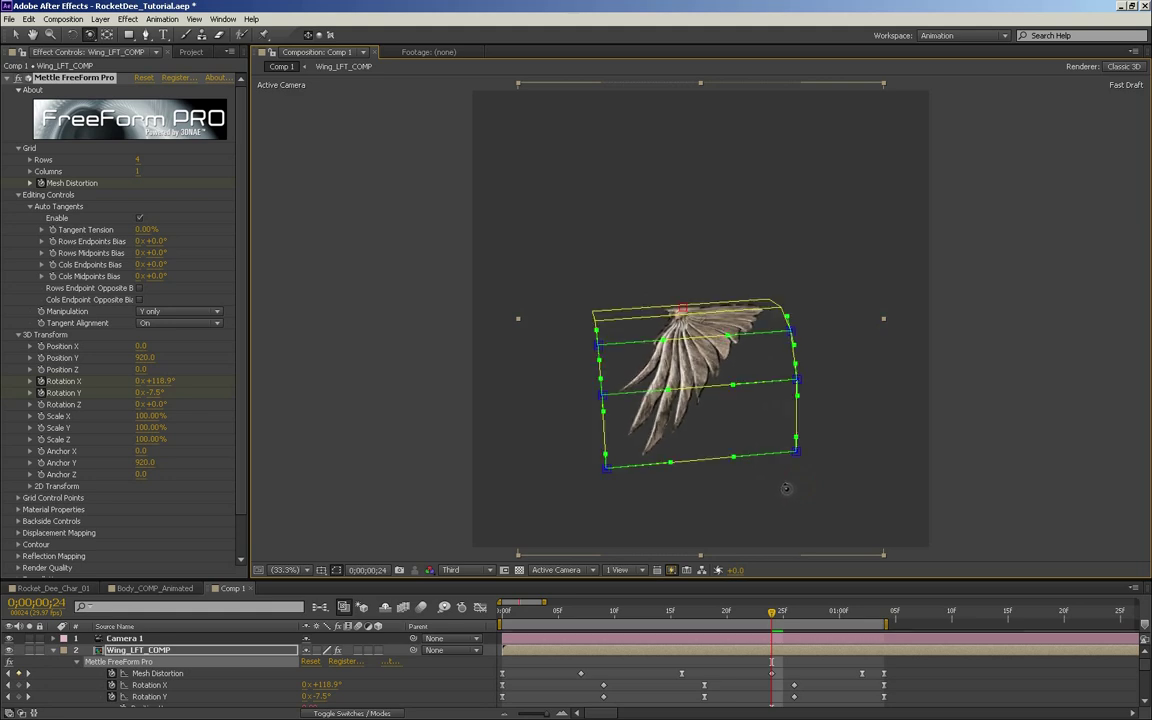
{"action": "key", "text": "KP_0"}
- Set Manipulation to X only and slant the mesh's outer part sideways, moving the wing-tip control points furthest along X
{"action": "key", "text": "v"}
{"action": "left_click_drag", "start_coordinate": [814, 475], "coordinate": [586, 439]}
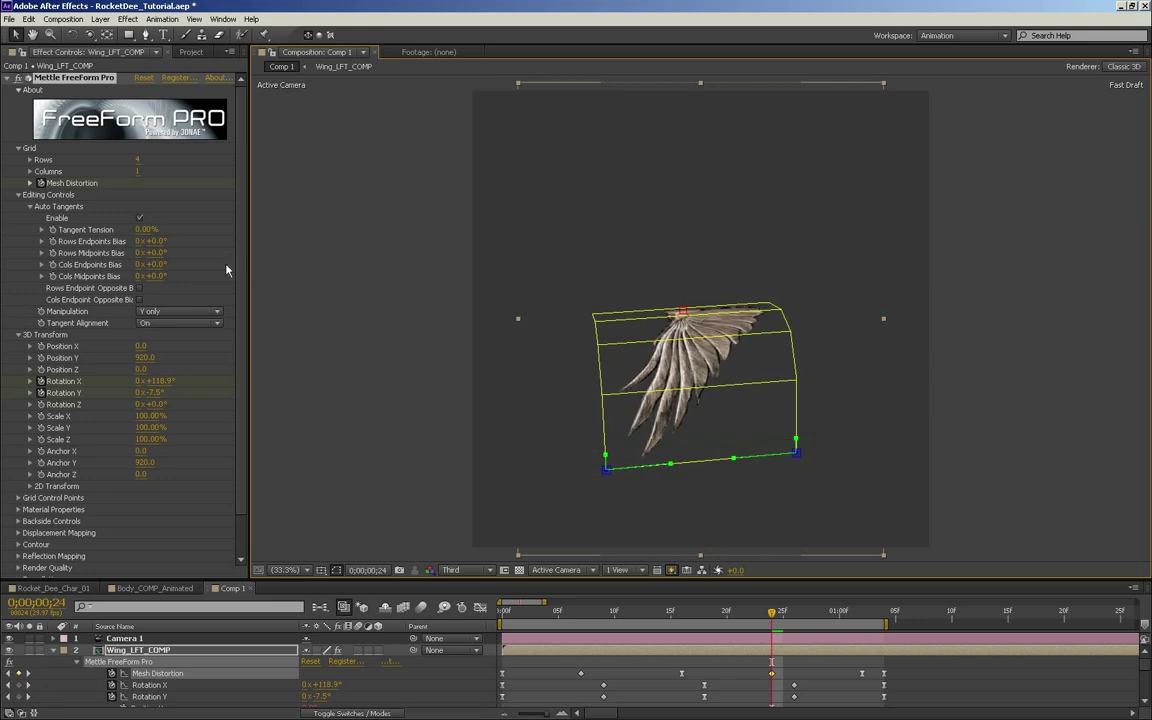
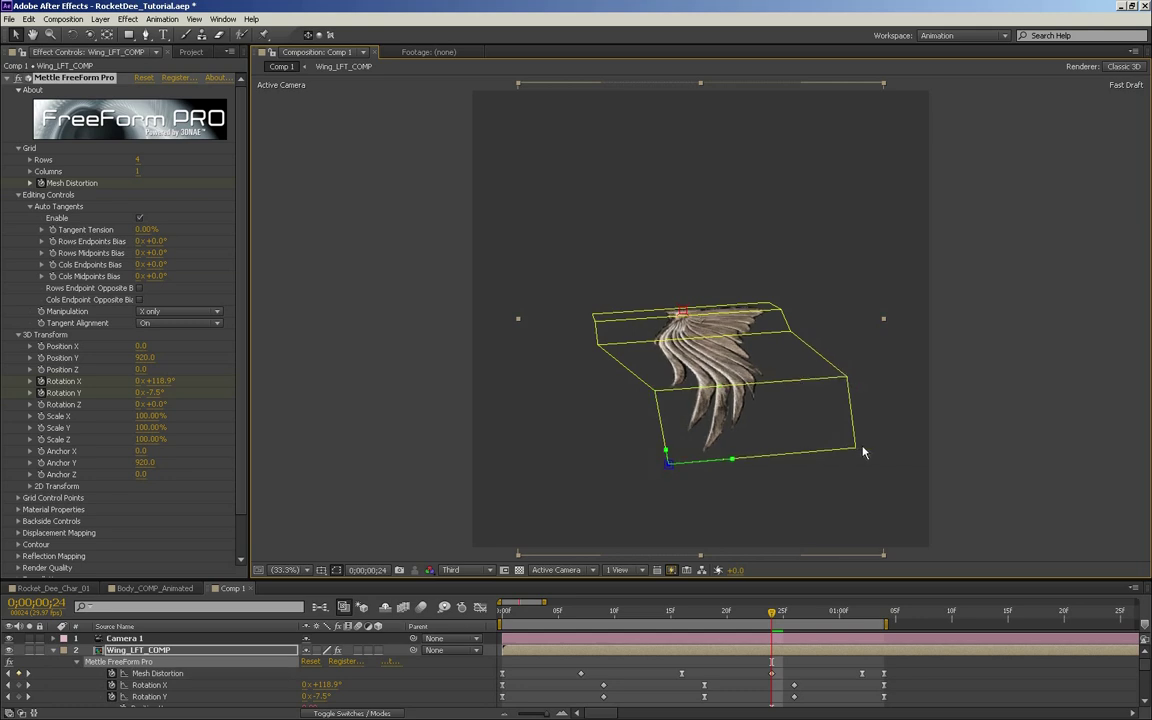
{"action": "left_click", "coordinate": [856, 450]}
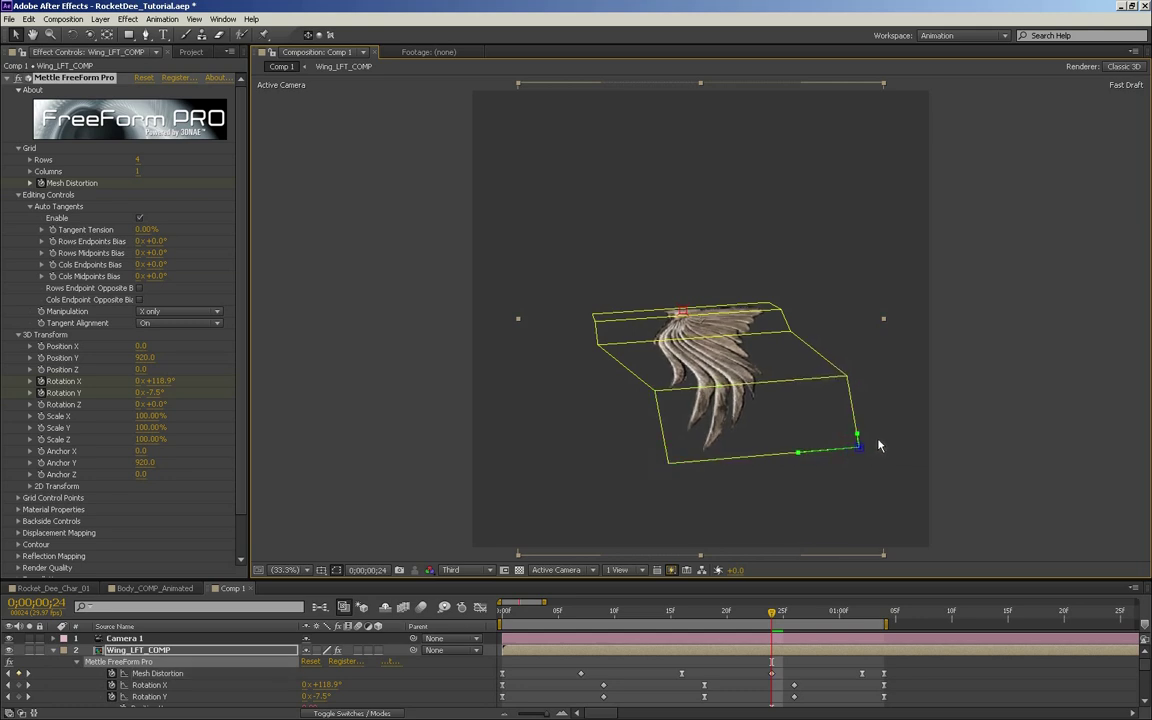
{"action": "left_click_drag", "start_coordinate": [877, 474], "coordinate": [581, 418]}
{"action": "left_click_drag", "start_coordinate": [797, 455], "coordinate": [1018, 382]}
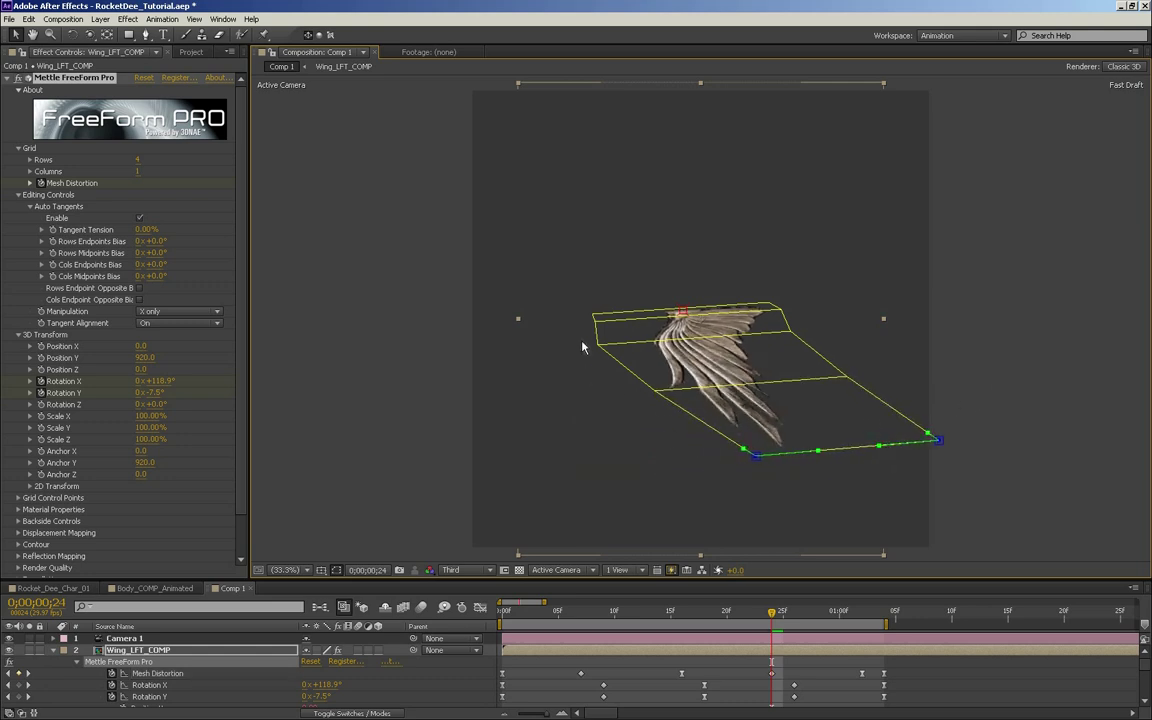
- Set Manipulation to Z only and raise the wing-tip control points and the adjacent row slightly along Z
{"action": "left_click", "coordinate": [167, 313]}
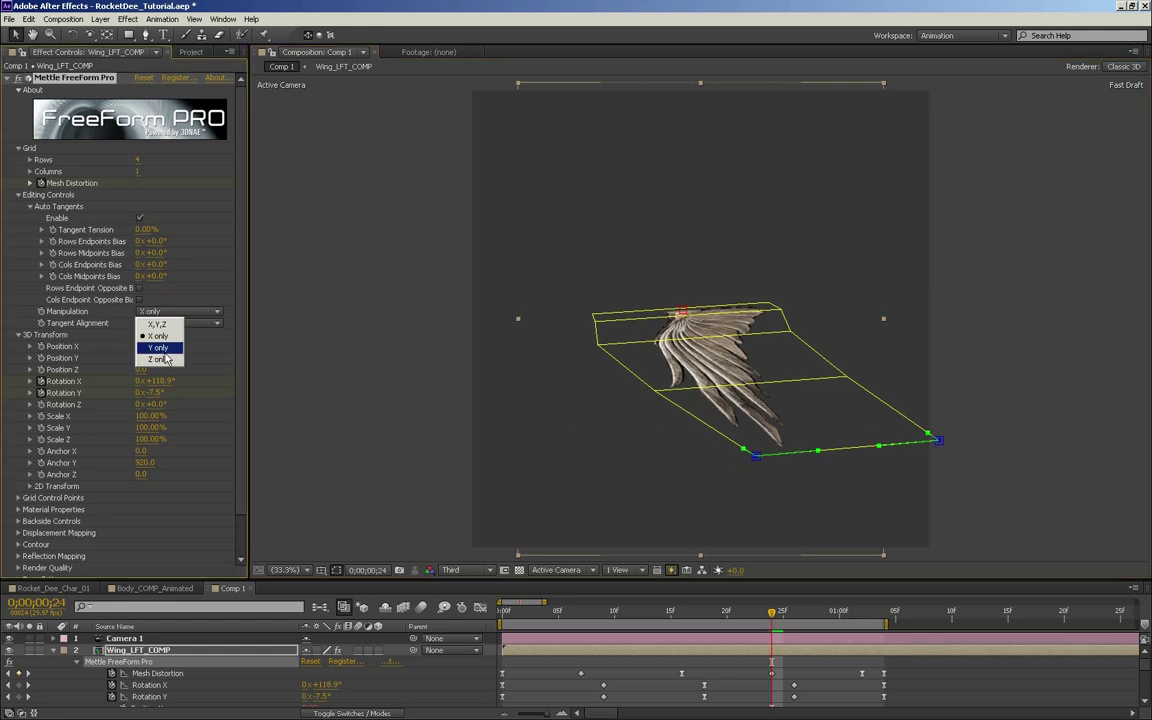
{"action": "left_click", "coordinate": [160, 359]}
{"action": "left_click_drag", "start_coordinate": [755, 460], "coordinate": [745, 437]}
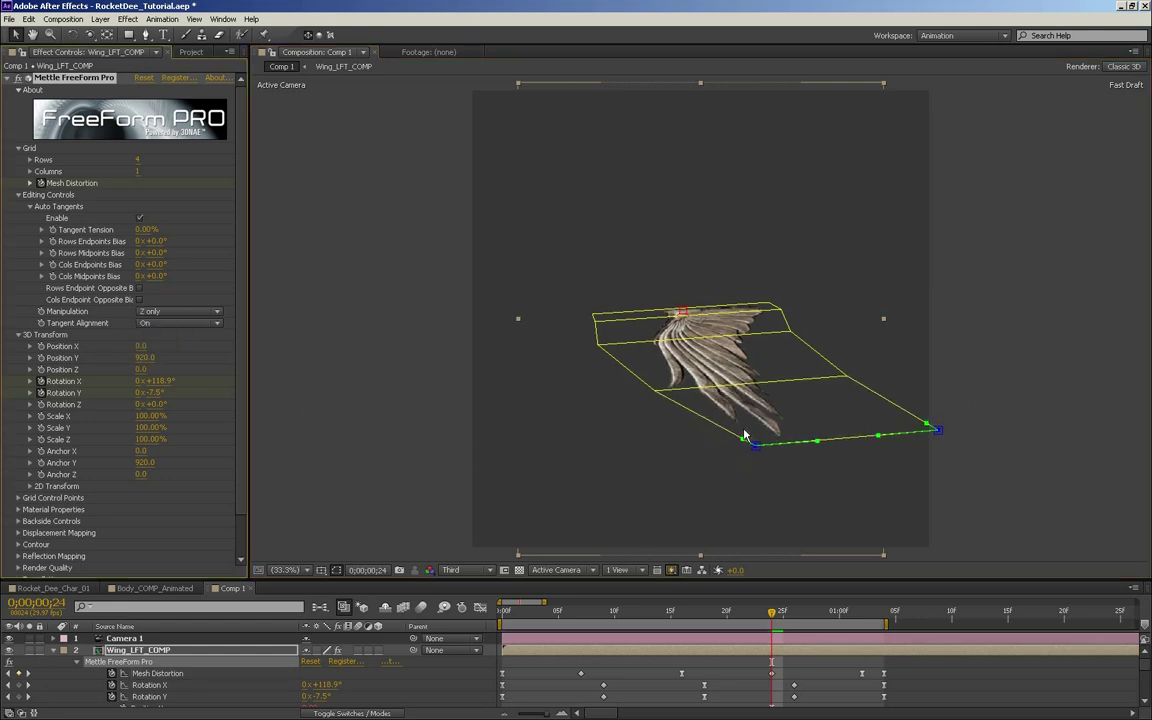
{"action": "left_click", "coordinate": [657, 396]}
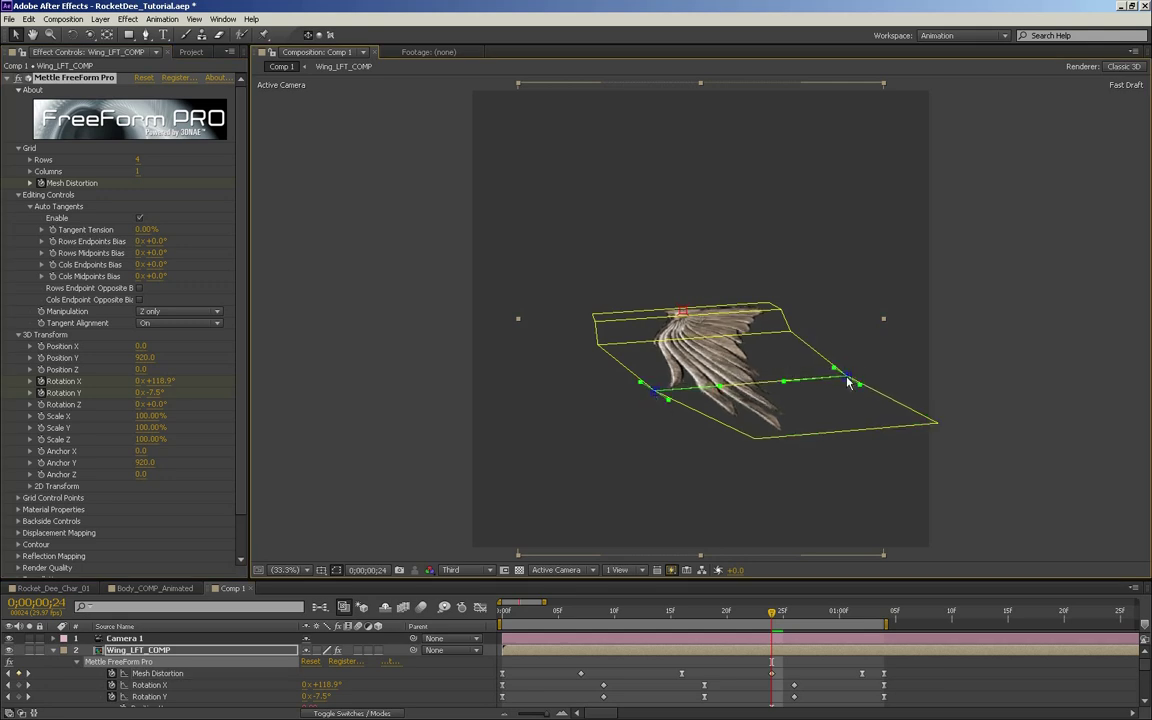
{"action": "left_click_drag", "start_coordinate": [847, 376], "coordinate": [838, 372]}
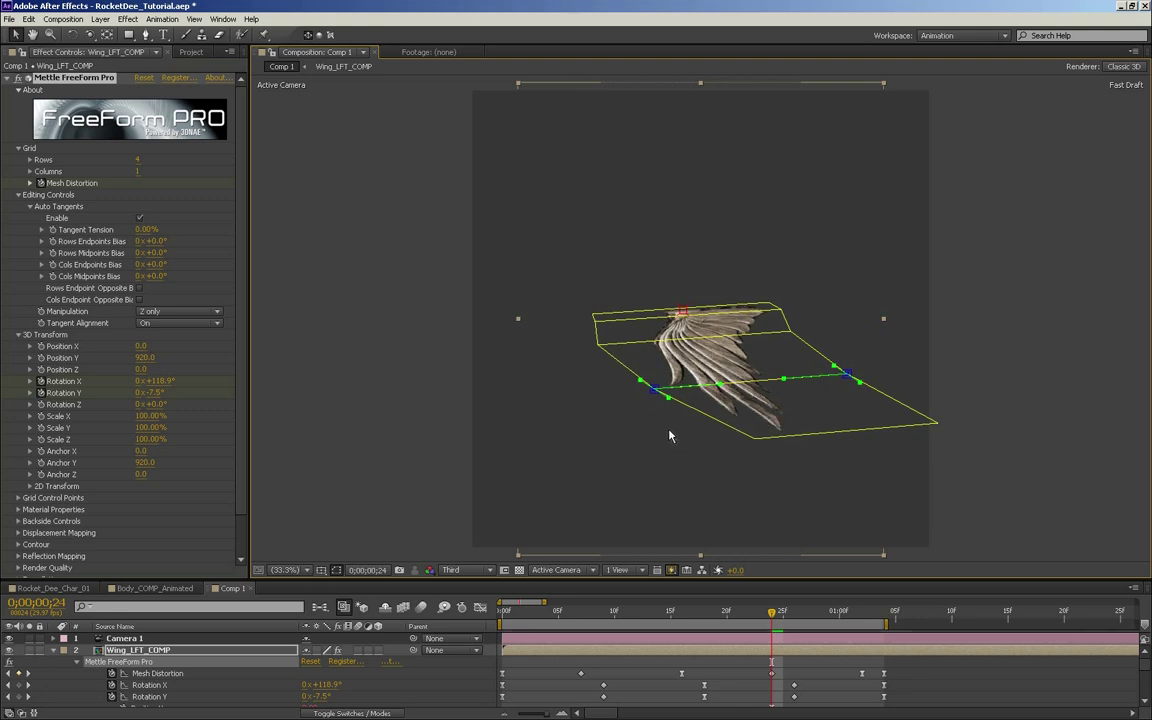
- Set the Rotation Y keyframe at 0;00;00;26 to 12°
{"action": "left_click_drag", "start_coordinate": [664, 453], "coordinate": [675, 481]}
{"action": "left_click_drag", "start_coordinate": [771, 608], "coordinate": [440, 556]}
{"action": "left_click_drag", "start_coordinate": [684, 418], "coordinate": [718, 404]}
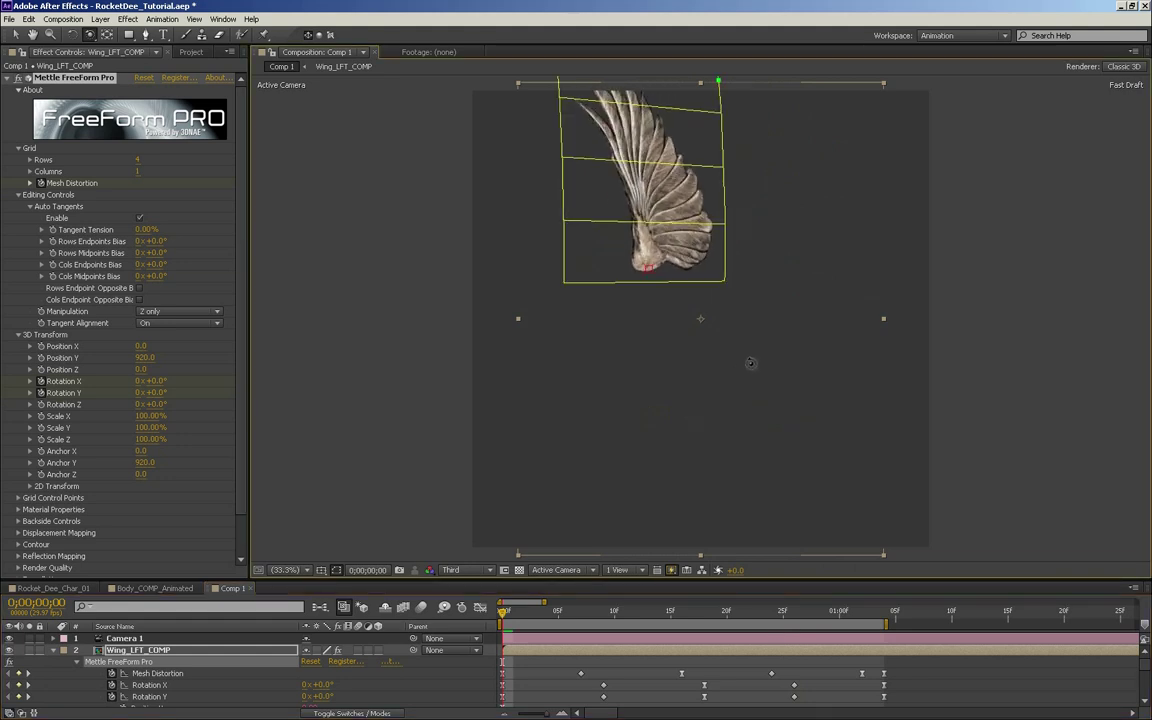
{"action": "left_click_drag", "start_coordinate": [755, 362], "coordinate": [700, 514]}
{"action": "left_click_drag", "start_coordinate": [517, 621], "coordinate": [797, 613]}
{"action": "scroll", "coordinate": [783, 673], "scroll_direction": "down", "scroll_amount": 1}
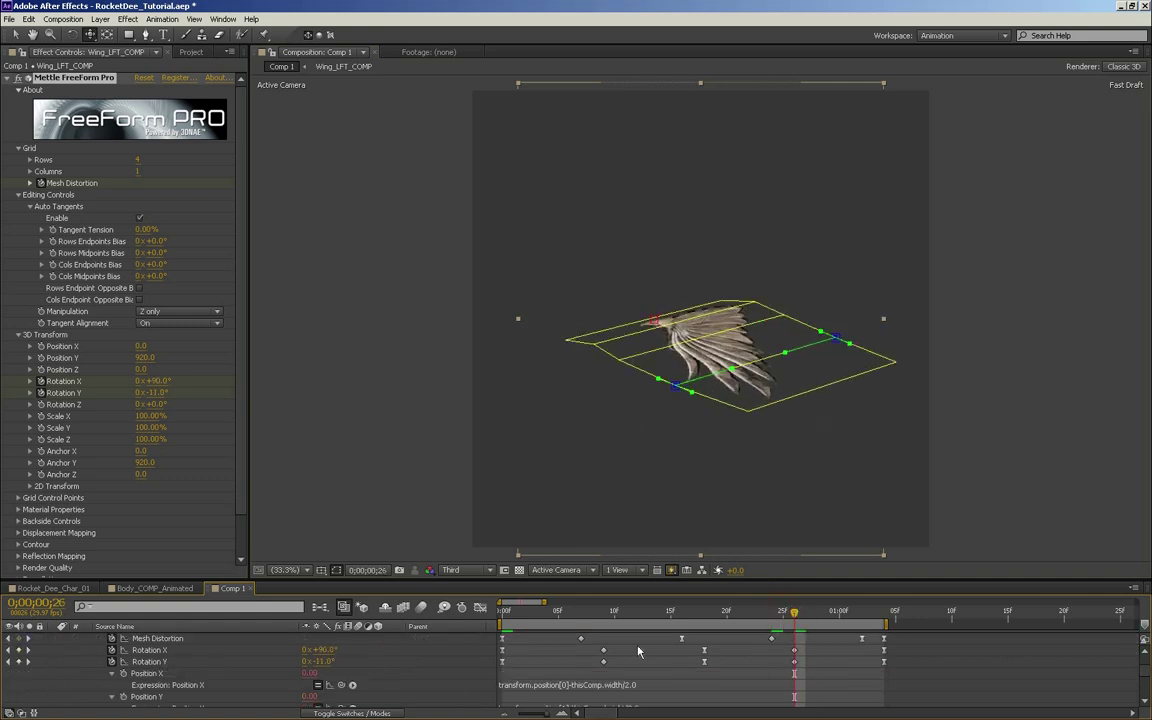
{"action": "mouse_move", "coordinate": [334, 655]}
{"action": "left_mouse_down"}
{"action": "mouse_move", "coordinate": [357, 655]}
{"action": "mouse_move", "coordinate": [341, 662]}
{"action": "left_mouse_up"}
{"action": "key", "text": "ctrl+z"}
- Preview the flap and move the Mesh Distortion keyframe at 0;00;00;24 to 0;00;00;26
{"action": "left_click_drag", "start_coordinate": [778, 613], "coordinate": [468, 630]}
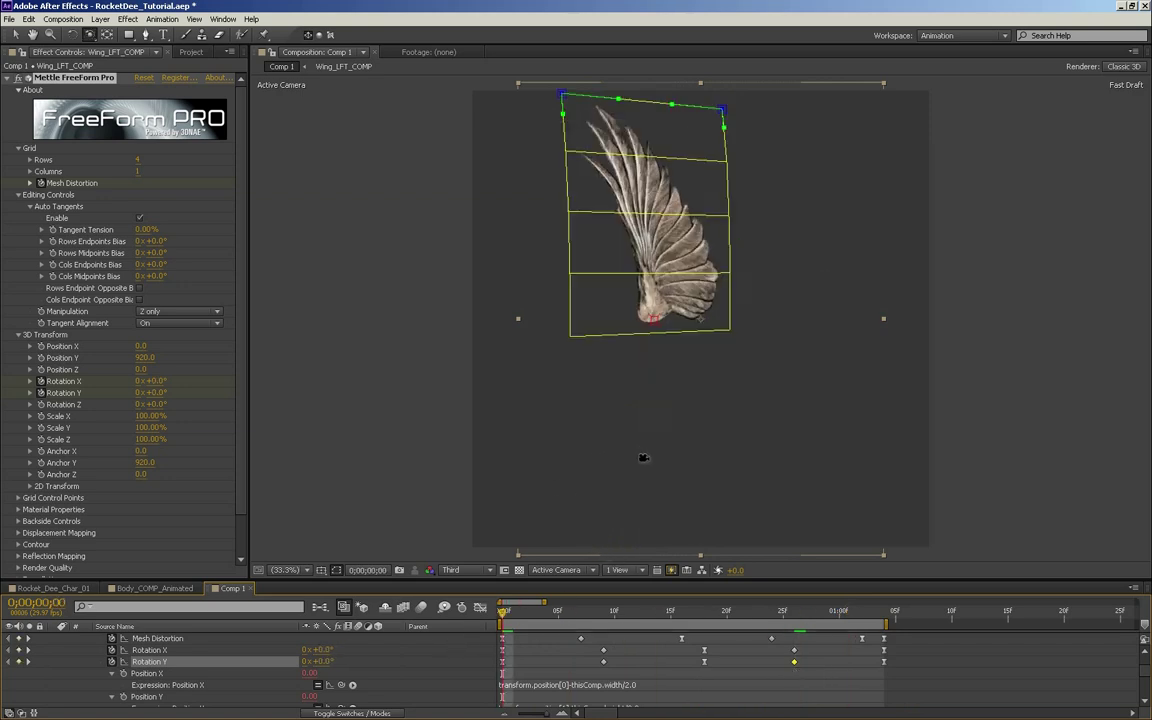
{"action": "key", "text": "KP_0"}
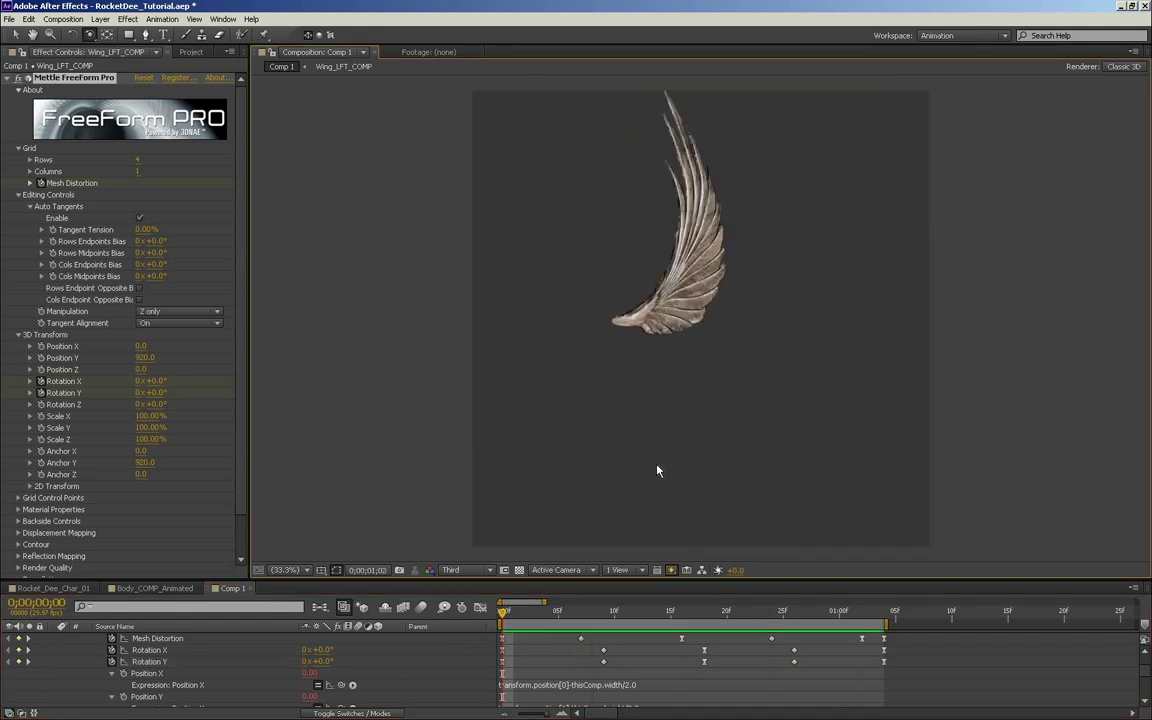
{"action": "key", "text": "space"}
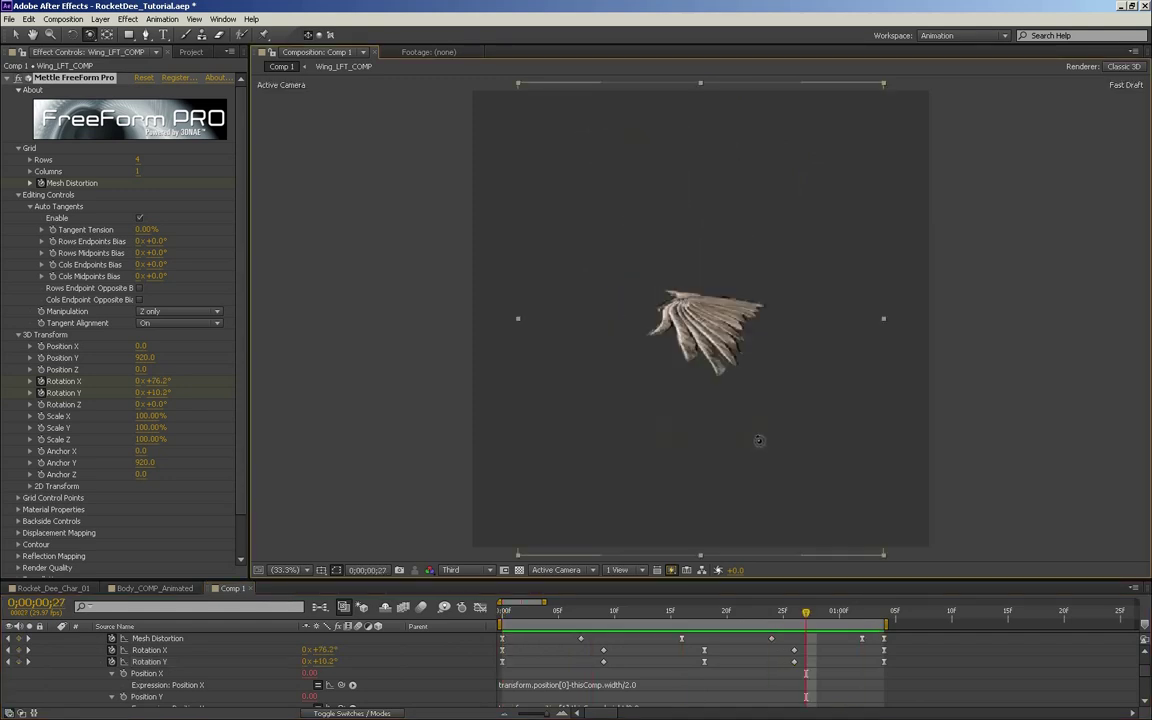
{"action": "mouse_move", "coordinate": [755, 620]}
{"action": "left_mouse_down"}
{"action": "mouse_move", "coordinate": [500, 616]}
{"action": "mouse_move", "coordinate": [785, 617]}
{"action": "mouse_move", "coordinate": [773, 622]}
{"action": "left_mouse_up"}
{"action": "left_click", "coordinate": [772, 640]}
{"action": "key", "text": "alt+Right"}
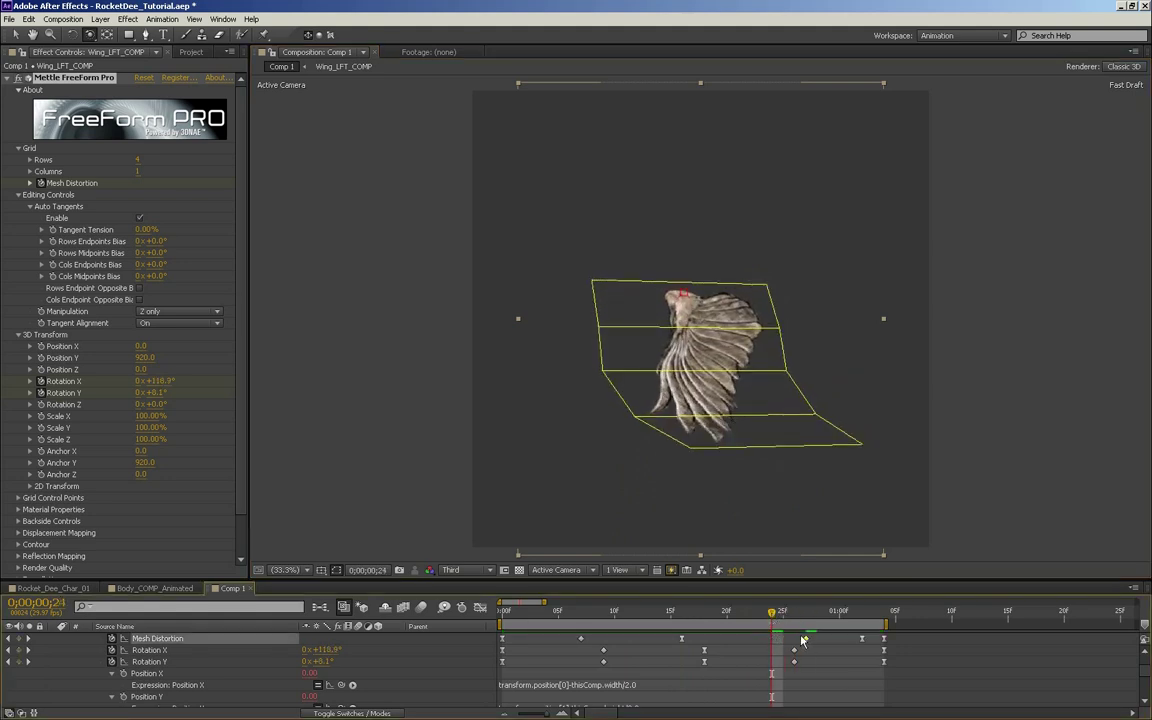
- Check the retimed upstroke frame by frame and preview the flap loop from different camera angles
{"action": "left_click_drag", "start_coordinate": [715, 611], "coordinate": [727, 585]}
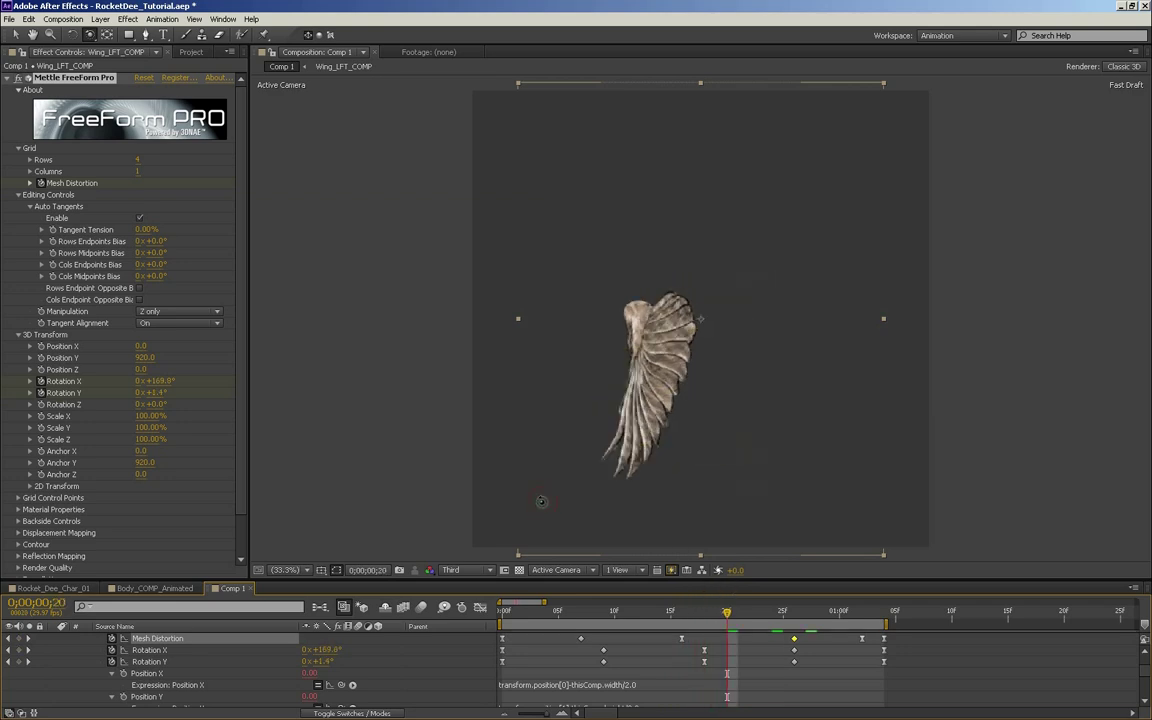
{"action": "left_click_drag", "start_coordinate": [694, 621], "coordinate": [832, 576]}
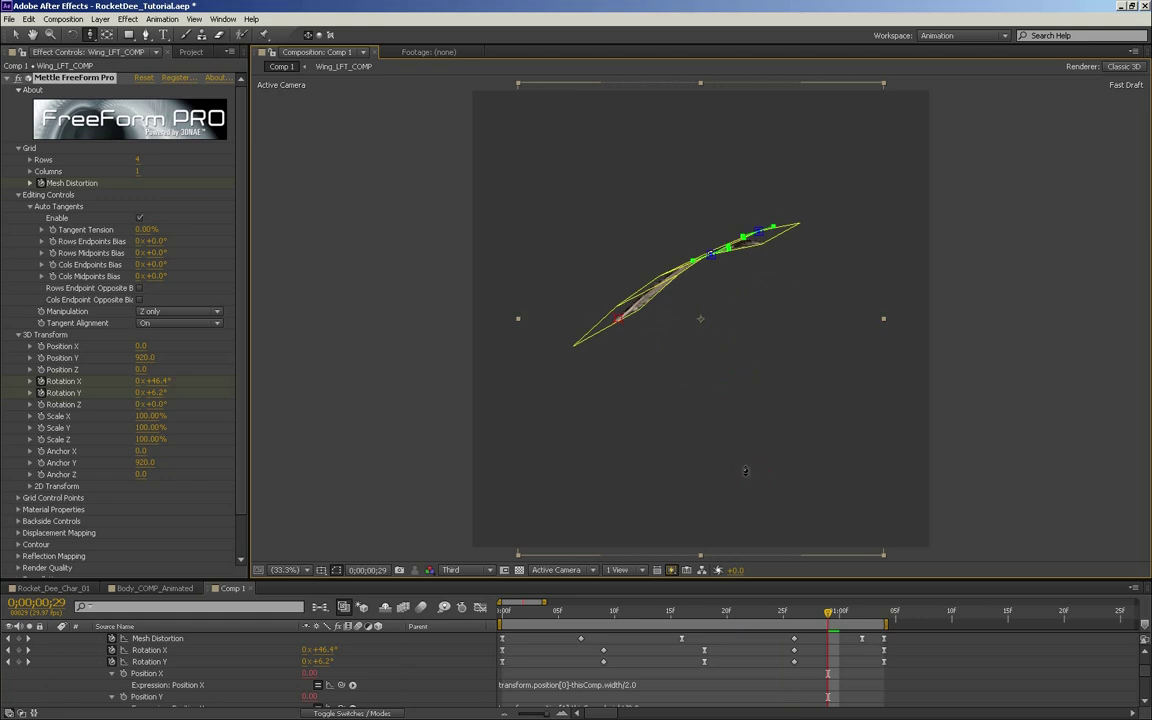
{"action": "key", "text": "KP_0"}
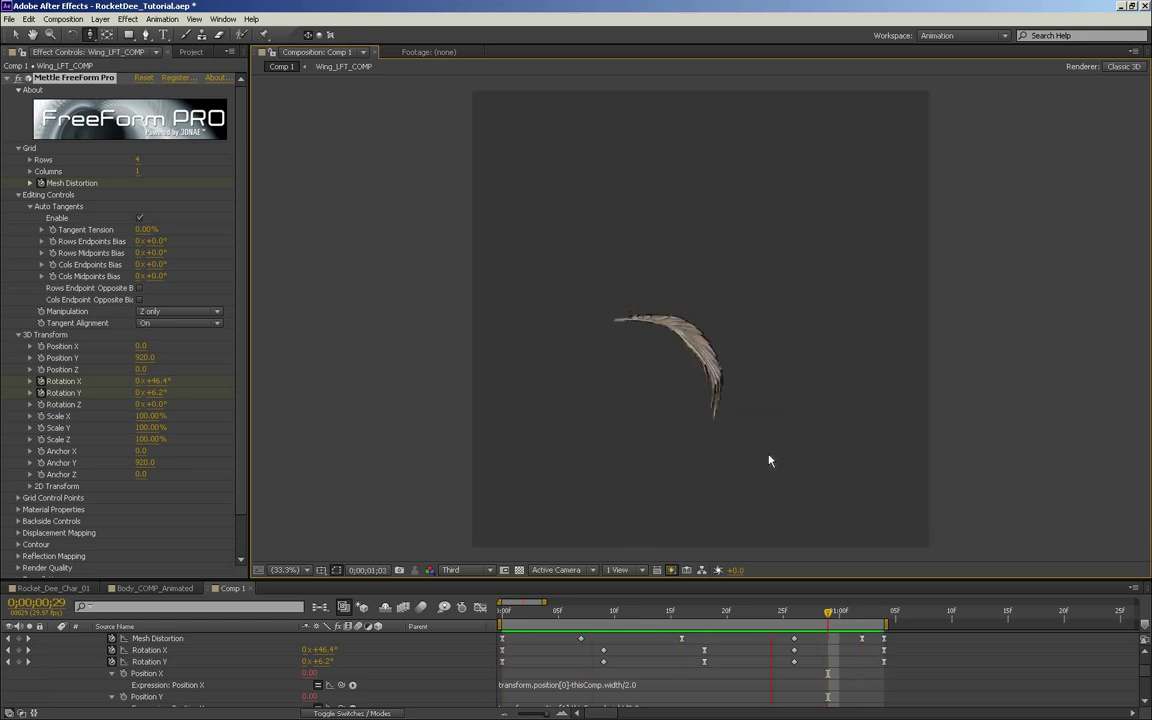
{"action": "key", "text": "space"}
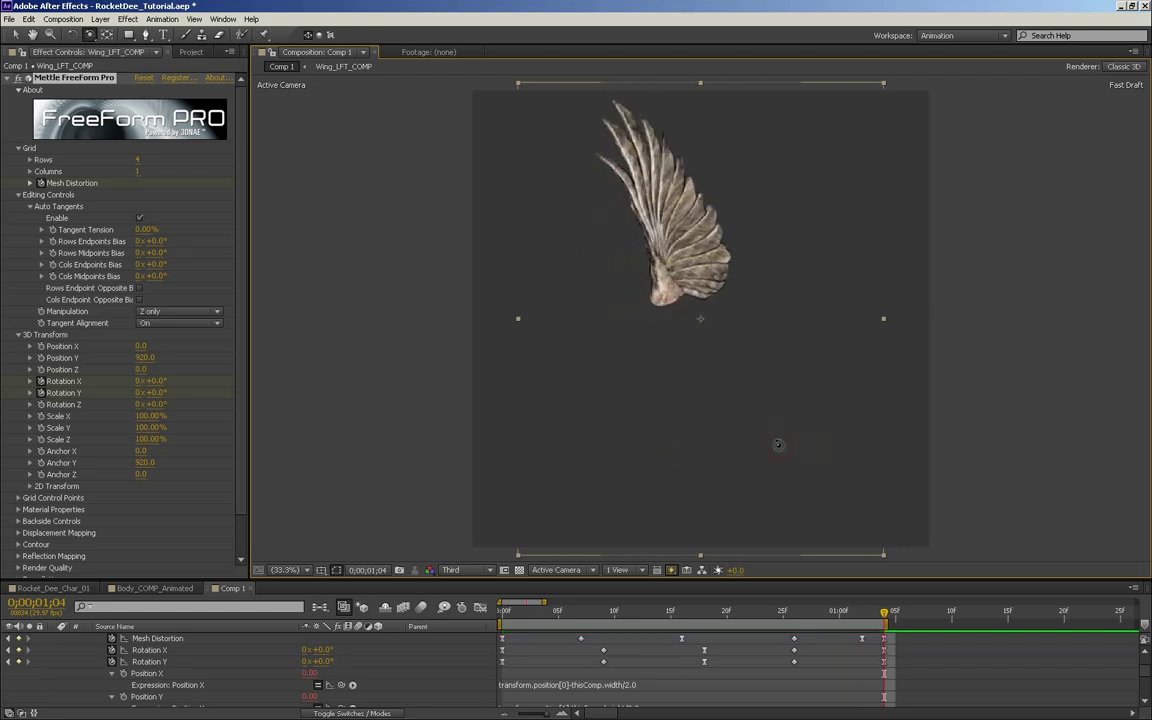
{"action": "key", "text": "KP_0"}
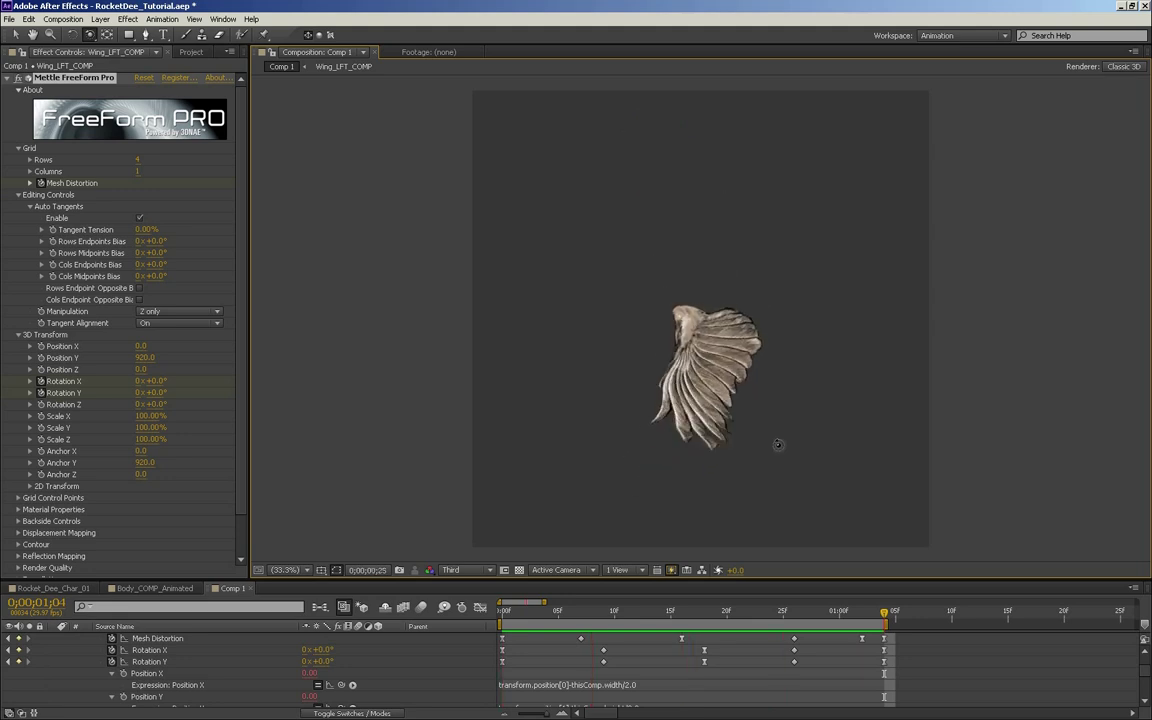
{"action": "key", "text": "space"}
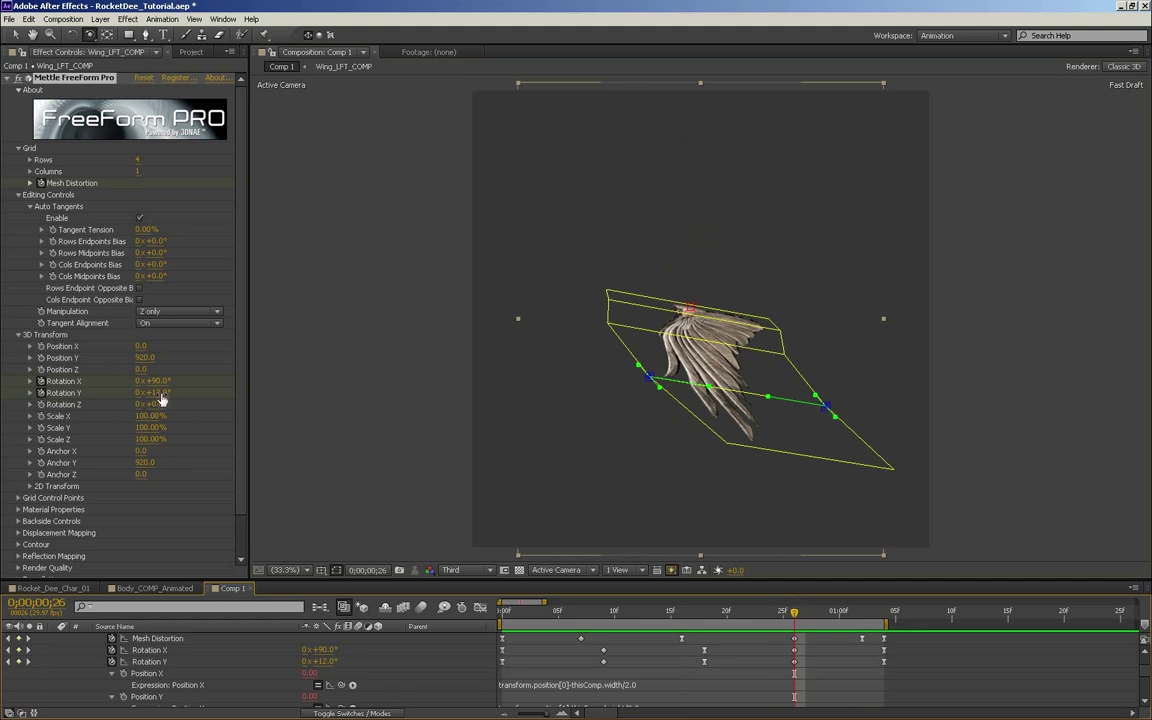
- Set the Rotation Y keyframe at 0;00;00;26 to 29°, preview the flap loop and return to the first frame
{"action": "left_click_drag", "start_coordinate": [158, 393], "coordinate": [159, 393]}
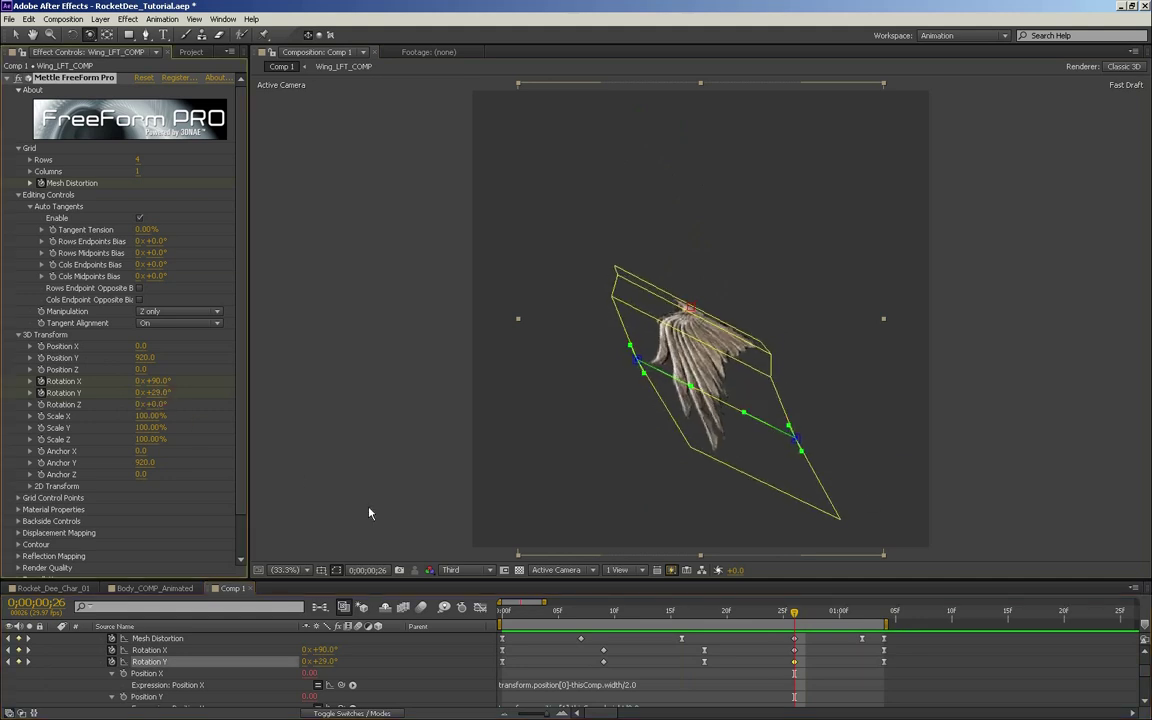
{"action": "left_click_drag", "start_coordinate": [727, 611], "coordinate": [878, 586]}
{"action": "key", "text": "space"}
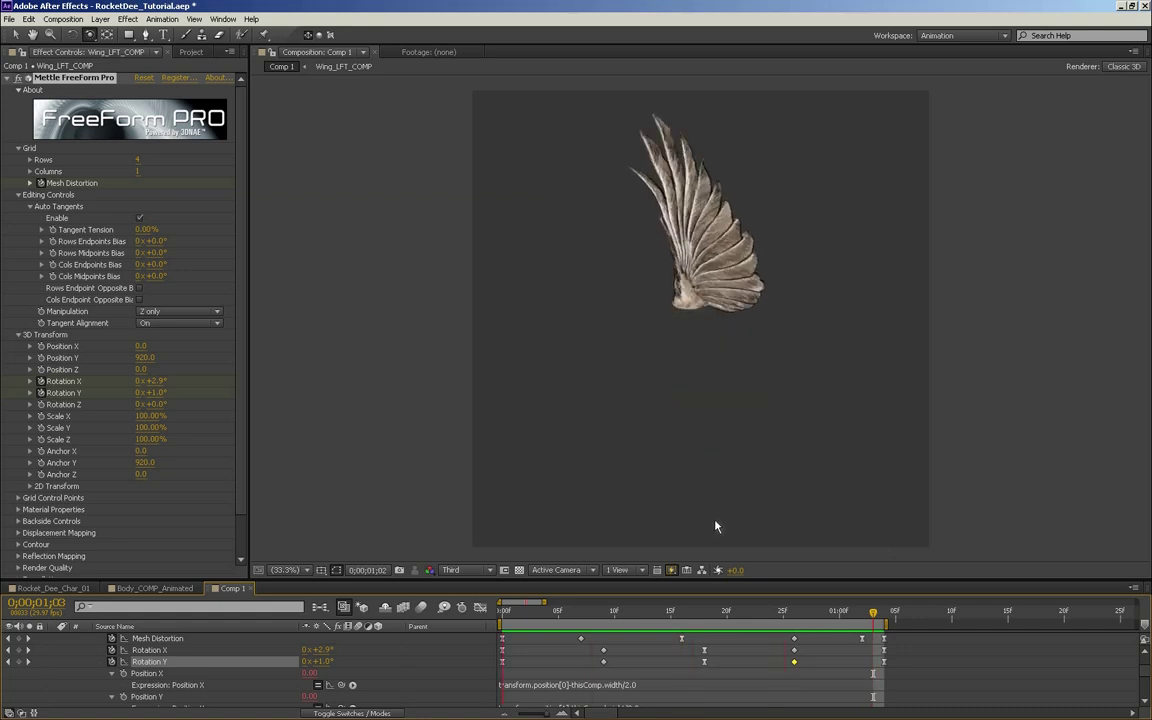
{"action": "key", "text": "space"}
{"action": "left_click_drag", "start_coordinate": [703, 457], "coordinate": [701, 456]}
{"action": "left_click_drag", "start_coordinate": [827, 614], "coordinate": [499, 611]}
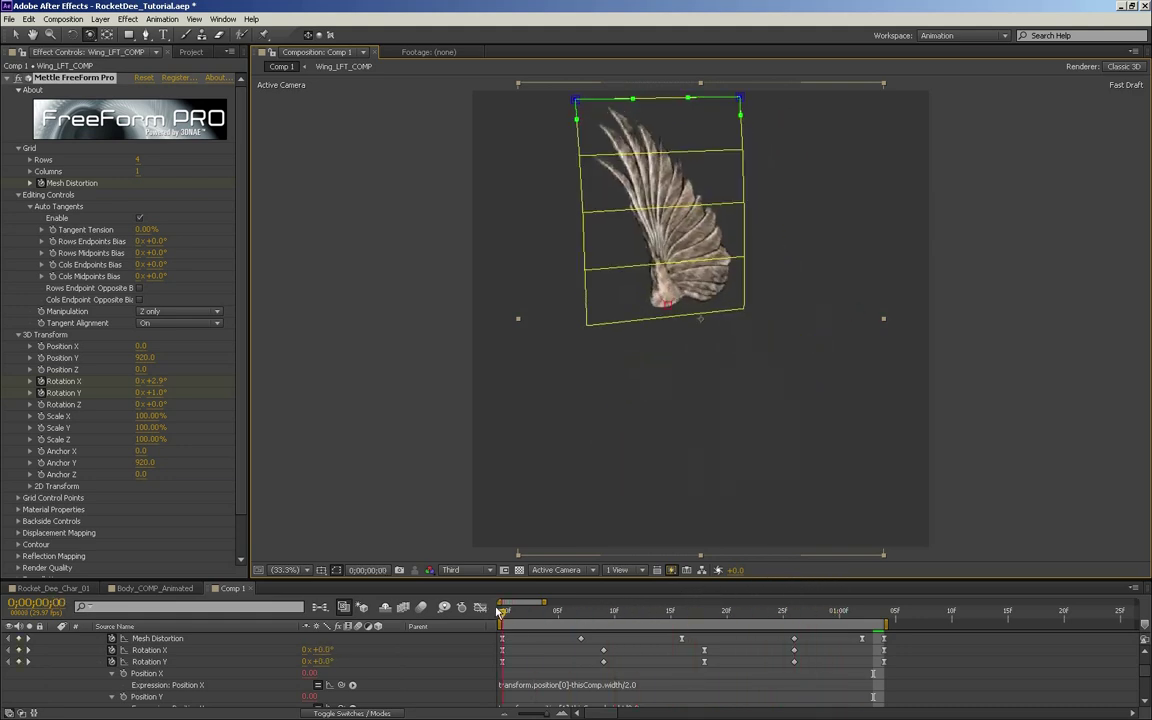
- Save the project and open the Wing_LFT_COMP composition from the project's Rocka_Dee_COMPS folder
{"action": "key", "text": "ctrl+s"}
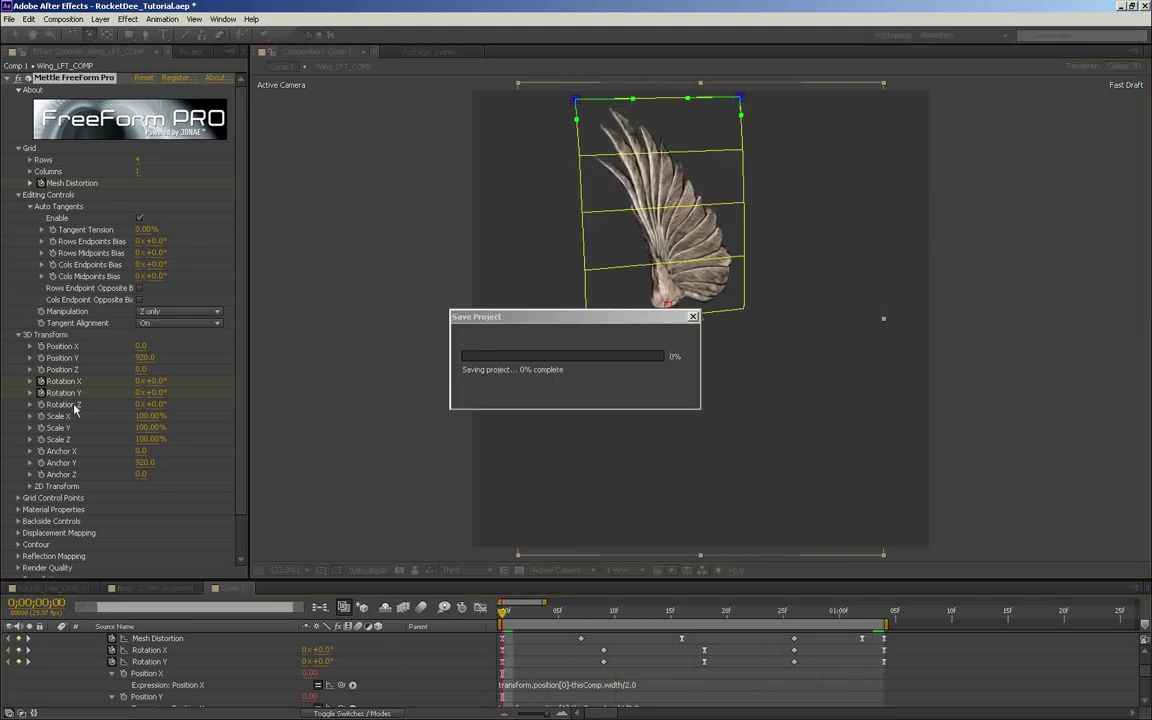
{"action": "left_click", "coordinate": [183, 53]}
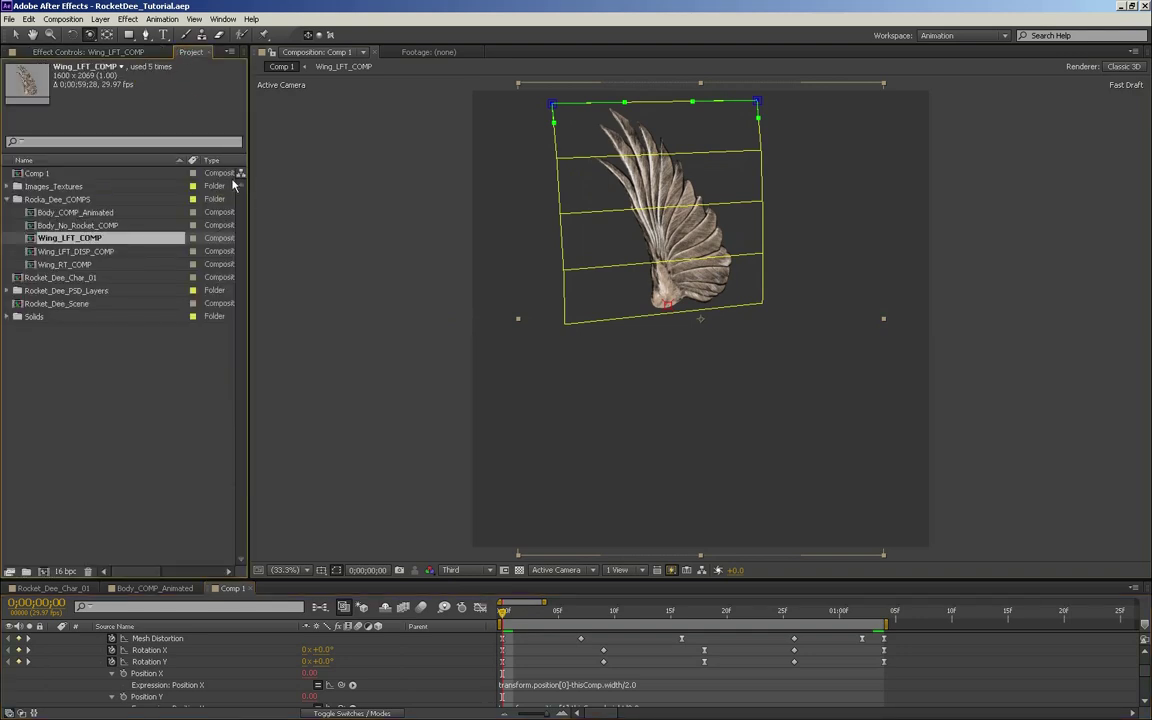
{"action": "left_click", "coordinate": [36, 265]}
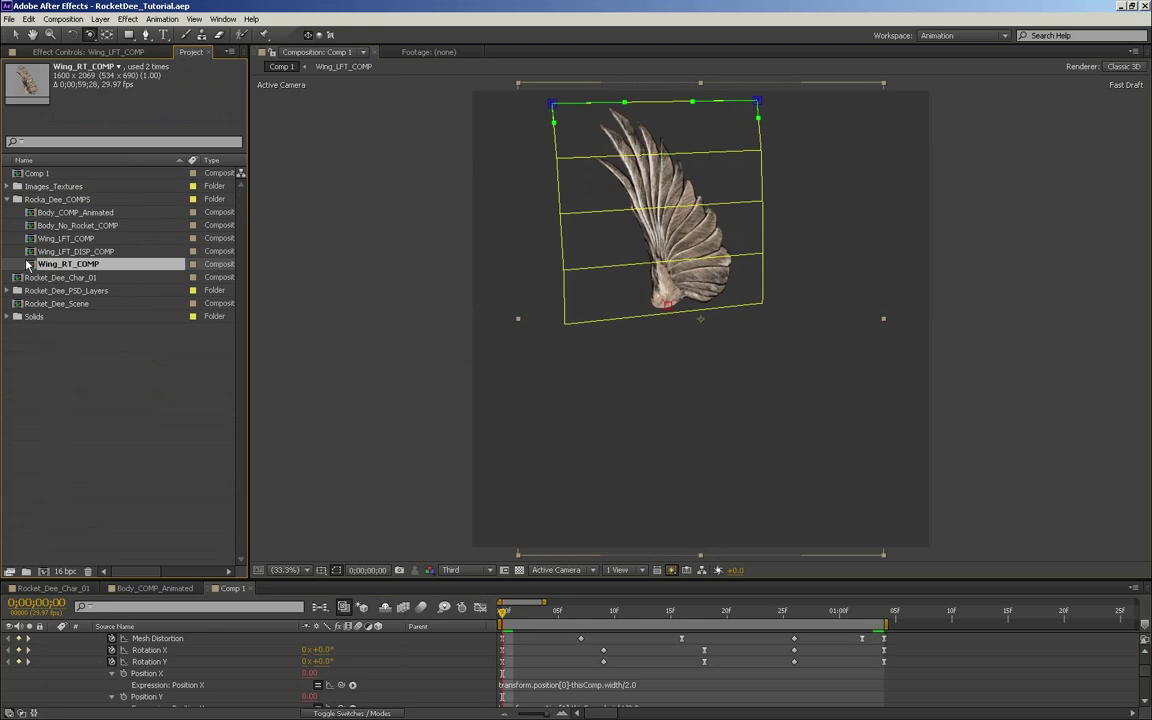
{"action": "left_click", "coordinate": [34, 239]}
{"action": "left_click", "coordinate": [32, 263]}
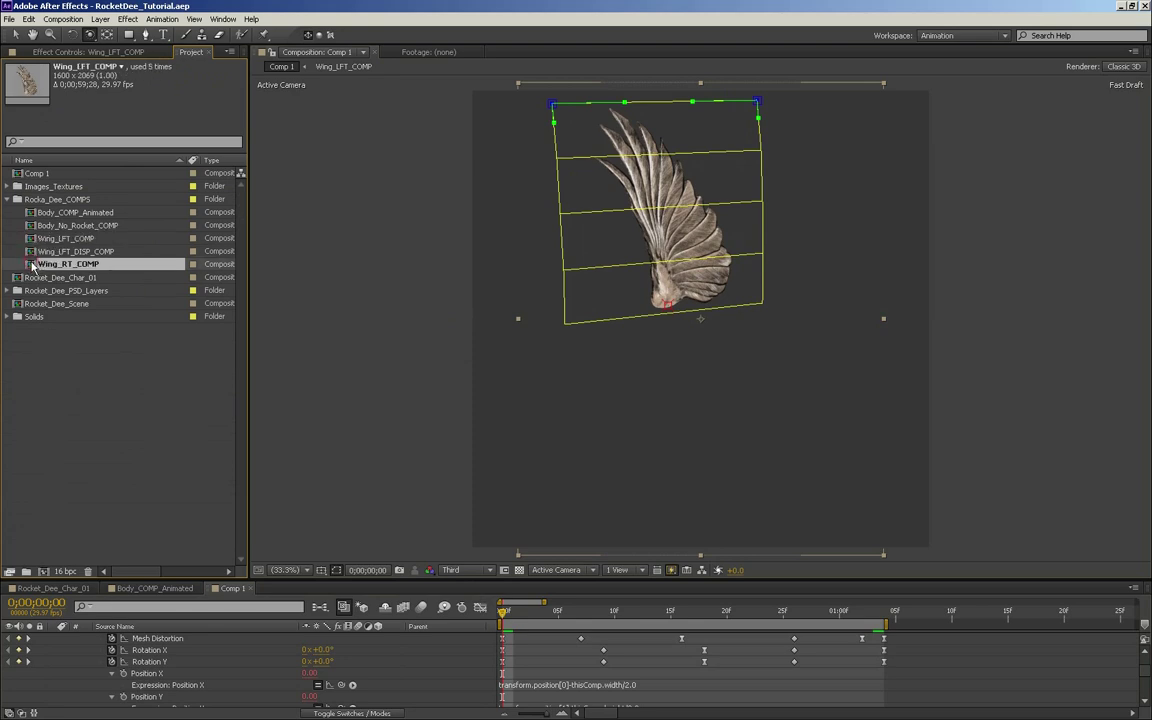
{"action": "left_click", "coordinate": [45, 238]}
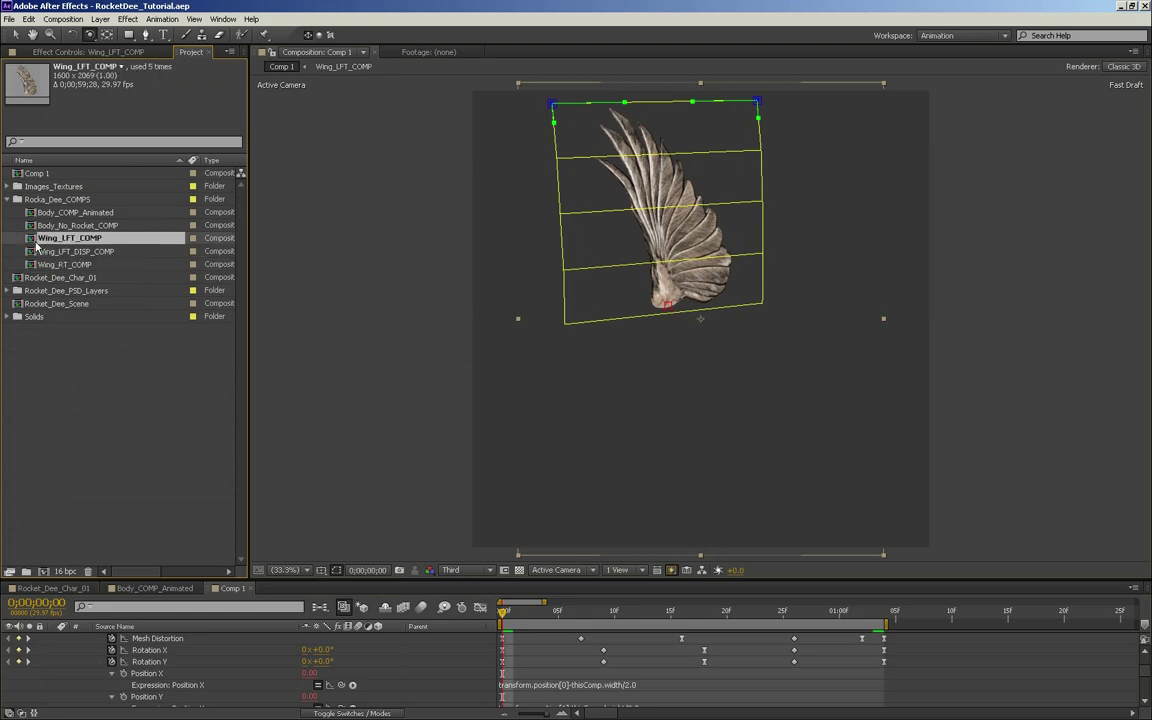
{"action": "double_click", "coordinate": [33, 241]}
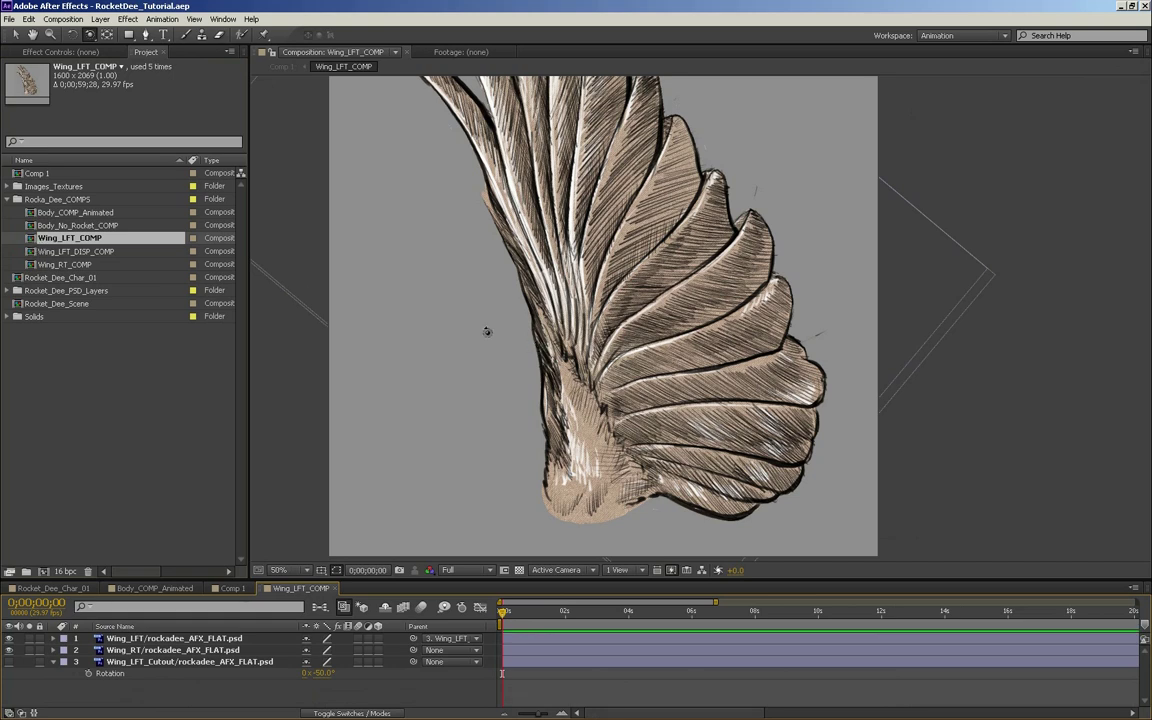
- Rename the Wing_LFT_COMP composition as Wing_Bottom_COMP
{"action": "key", "text": "Return"}
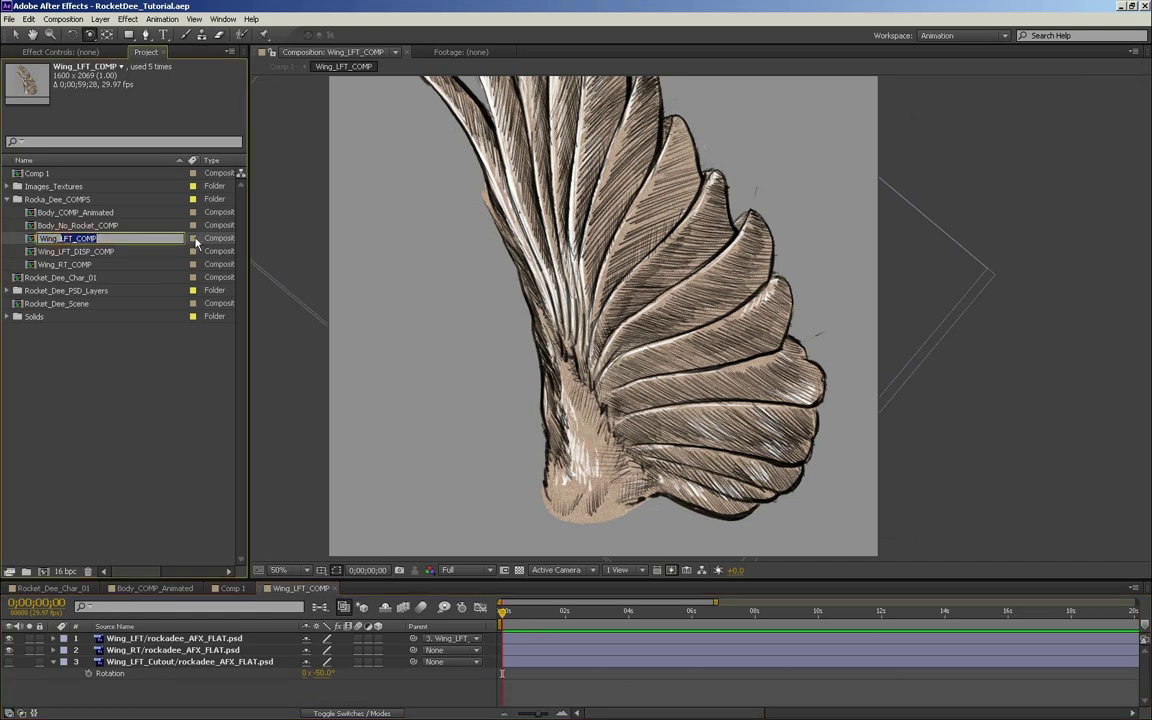
{"action": "type", "text": "Wing_Bottom"}
{"action": "key", "text": "Return"}
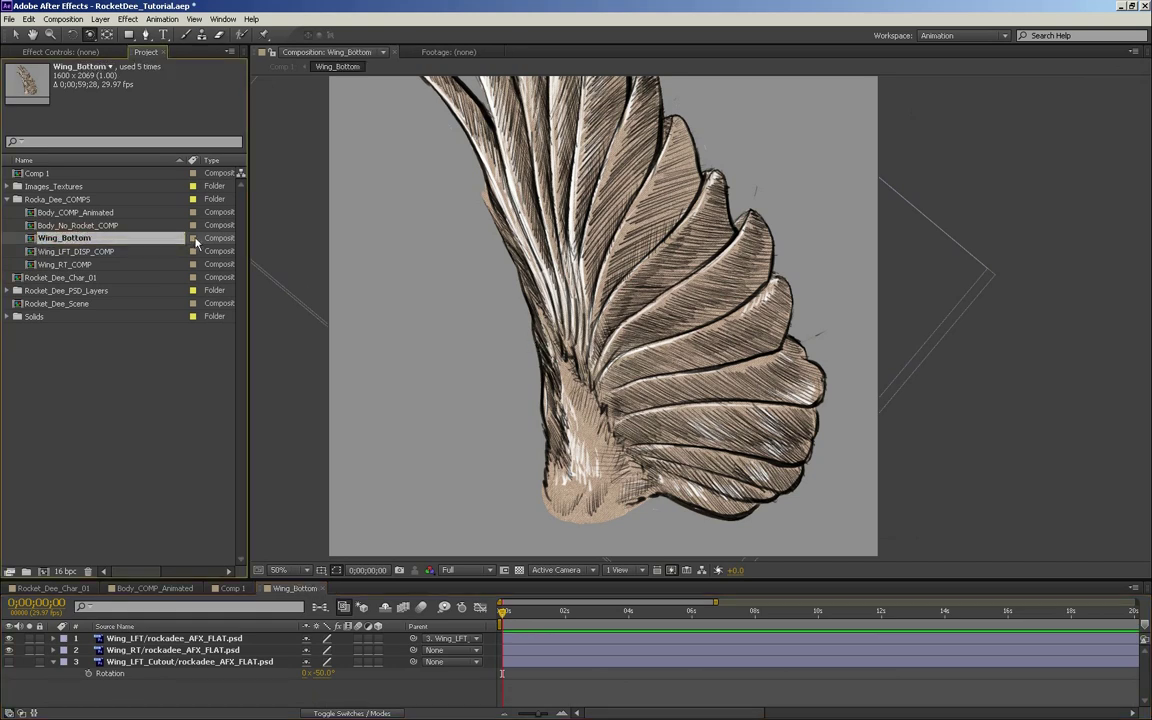
{"action": "left_click", "coordinate": [70, 264]}
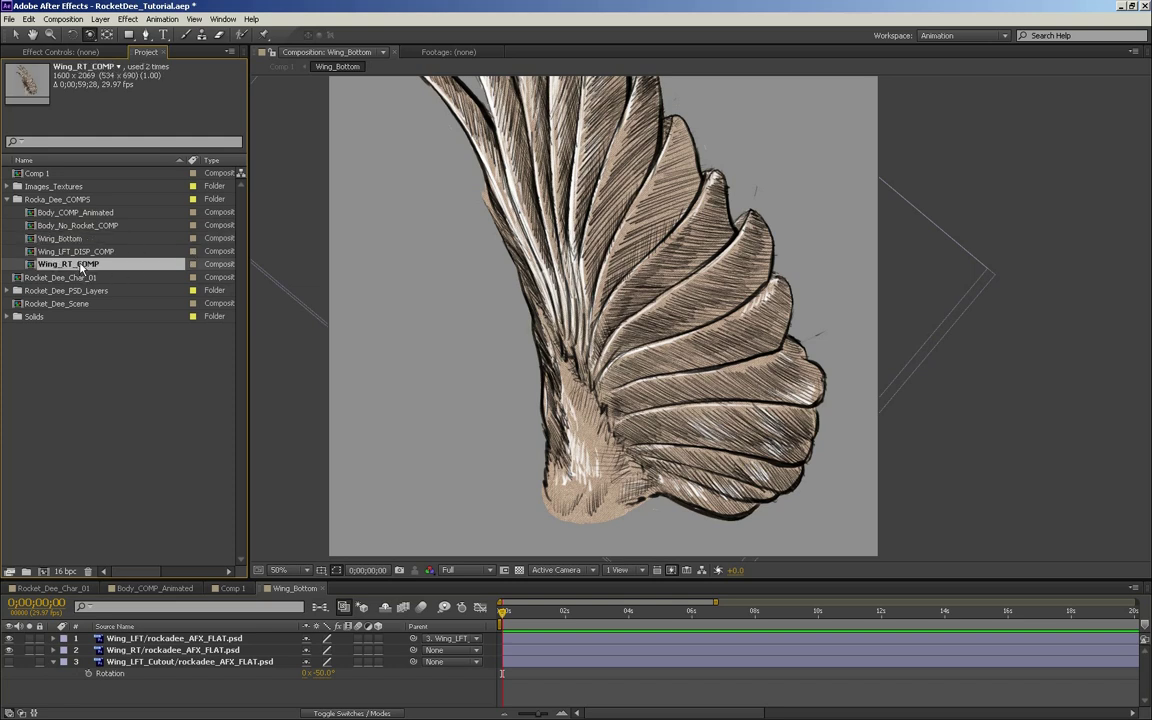
{"action": "left_click", "coordinate": [80, 240]}
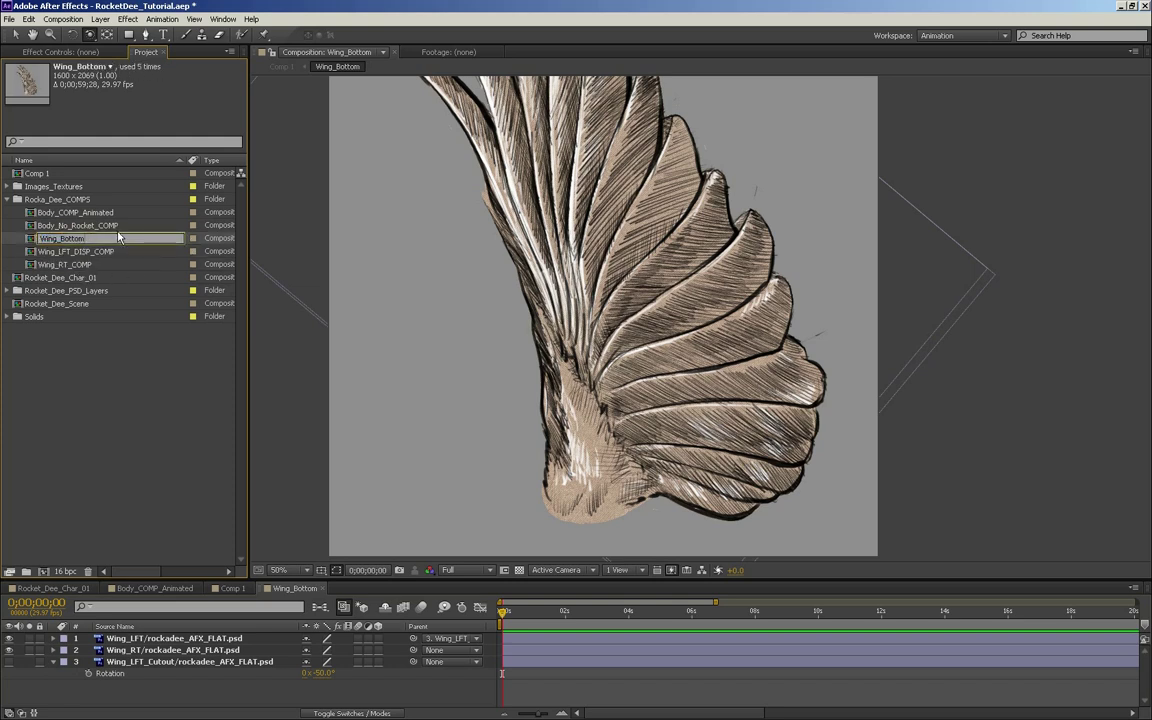
{"action": "key", "text": "Return"}
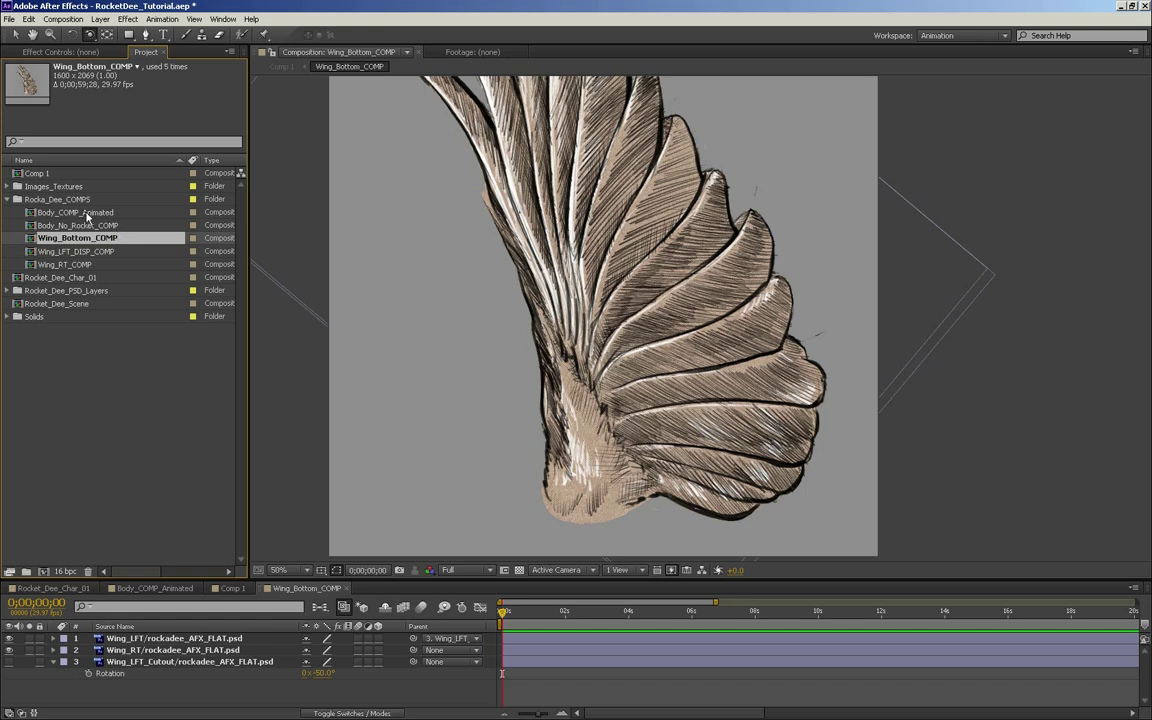
- Rename the Wing_RT_COMP composition as Wing_Top_COMP
{"action": "left_click", "coordinate": [69, 264]}
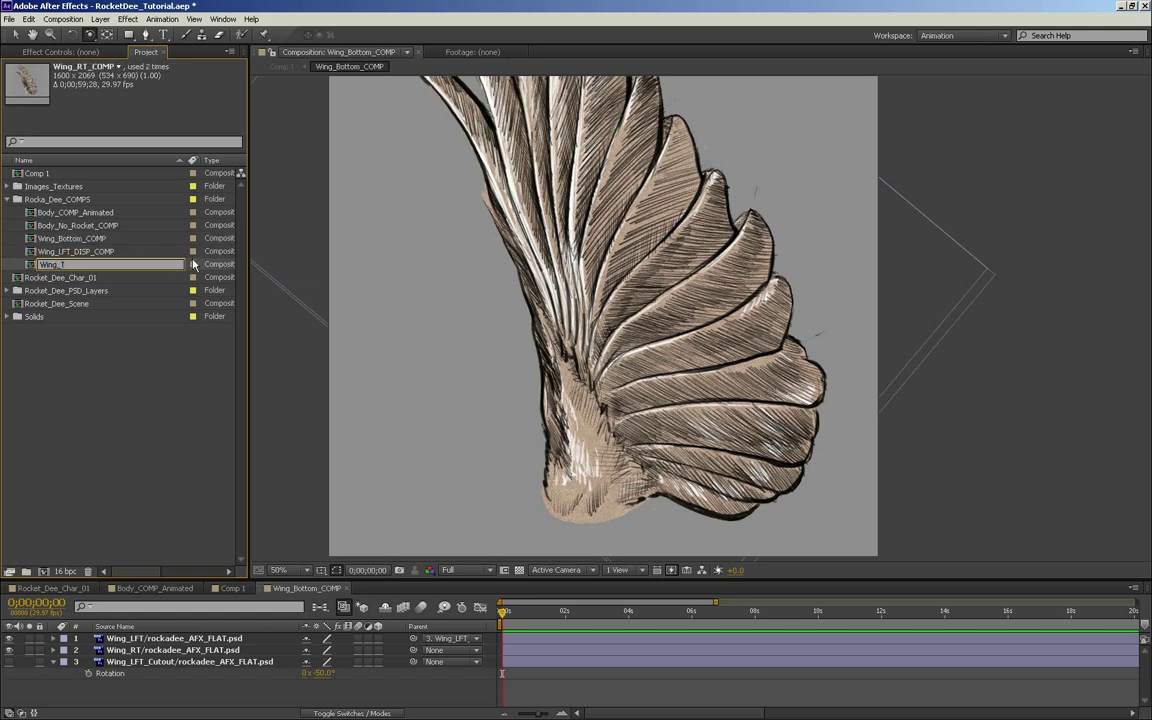
{"action": "type", "text": "Wing_Top_COMP"}
{"action": "key", "text": "Return"}
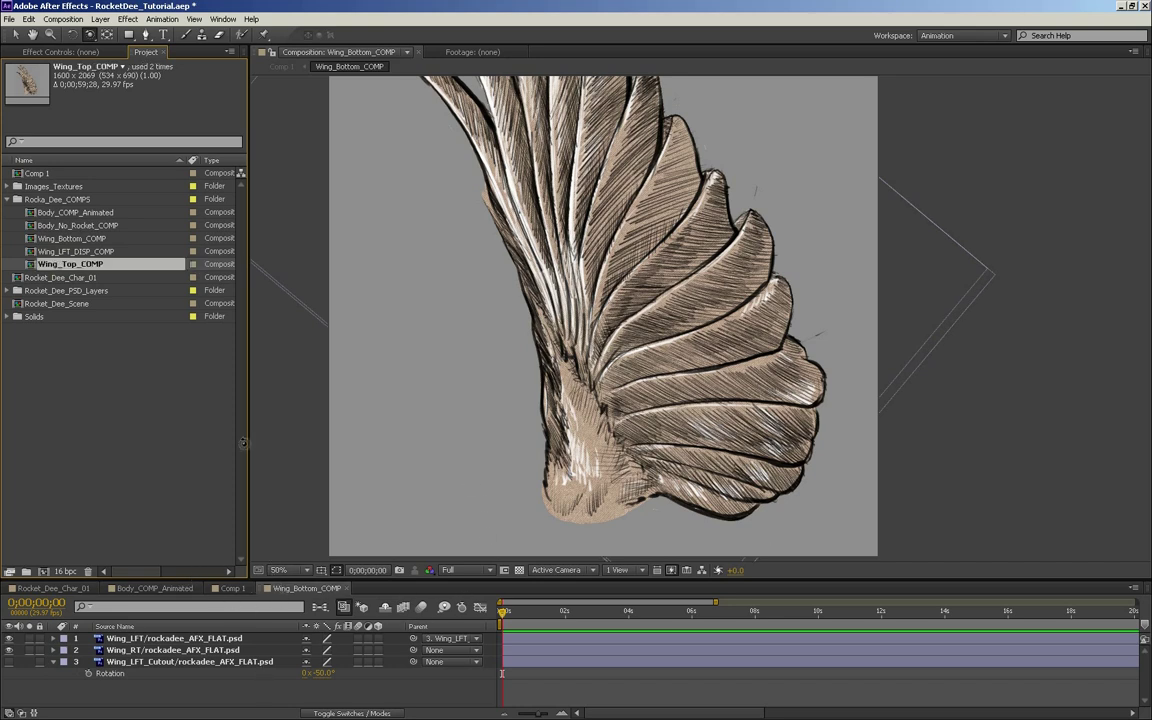
- Return to Comp 1, enlarge the timeline area and collapse the Wing_Bottom_COMP layer's properties
{"action": "left_click", "coordinate": [232, 588]}
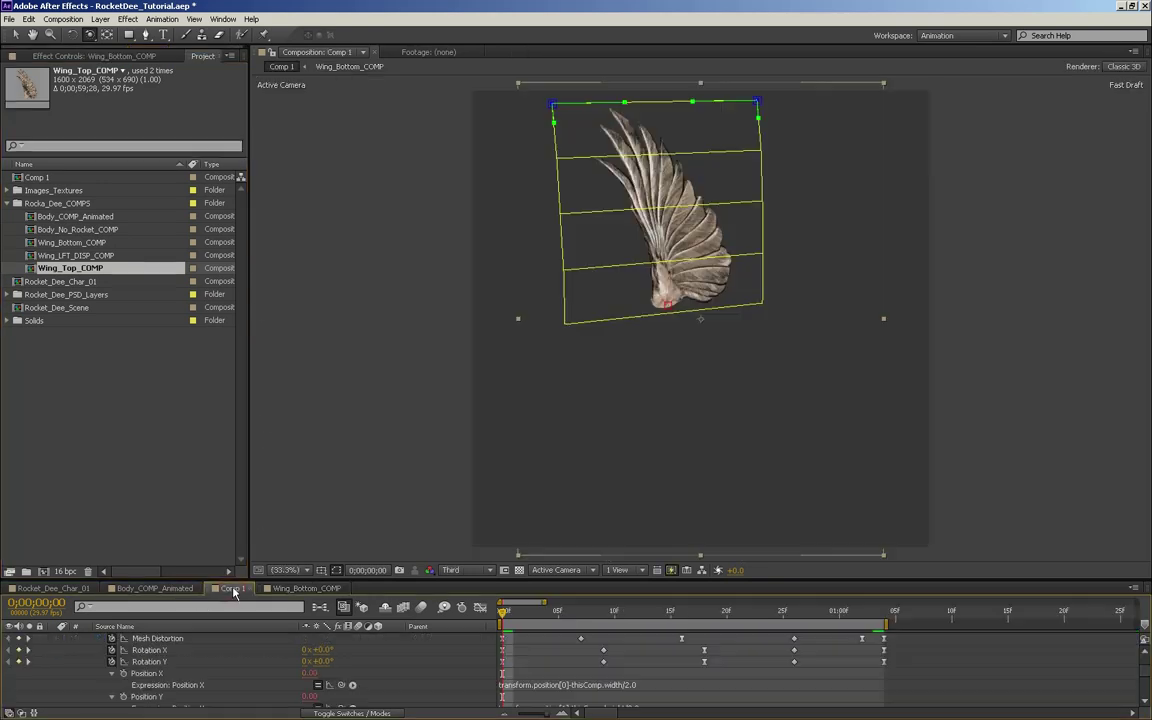
{"action": "left_click_drag", "start_coordinate": [552, 616], "coordinate": [498, 636]}
{"action": "left_click", "coordinate": [290, 588]}
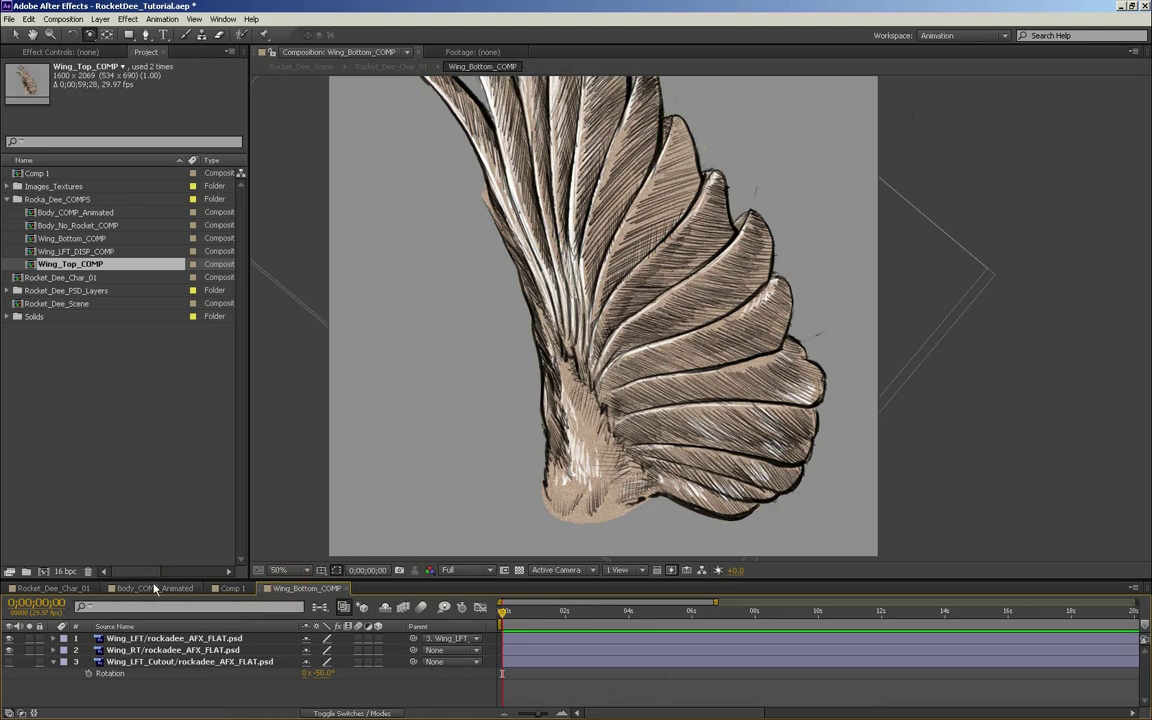
{"action": "left_click", "coordinate": [229, 589]}
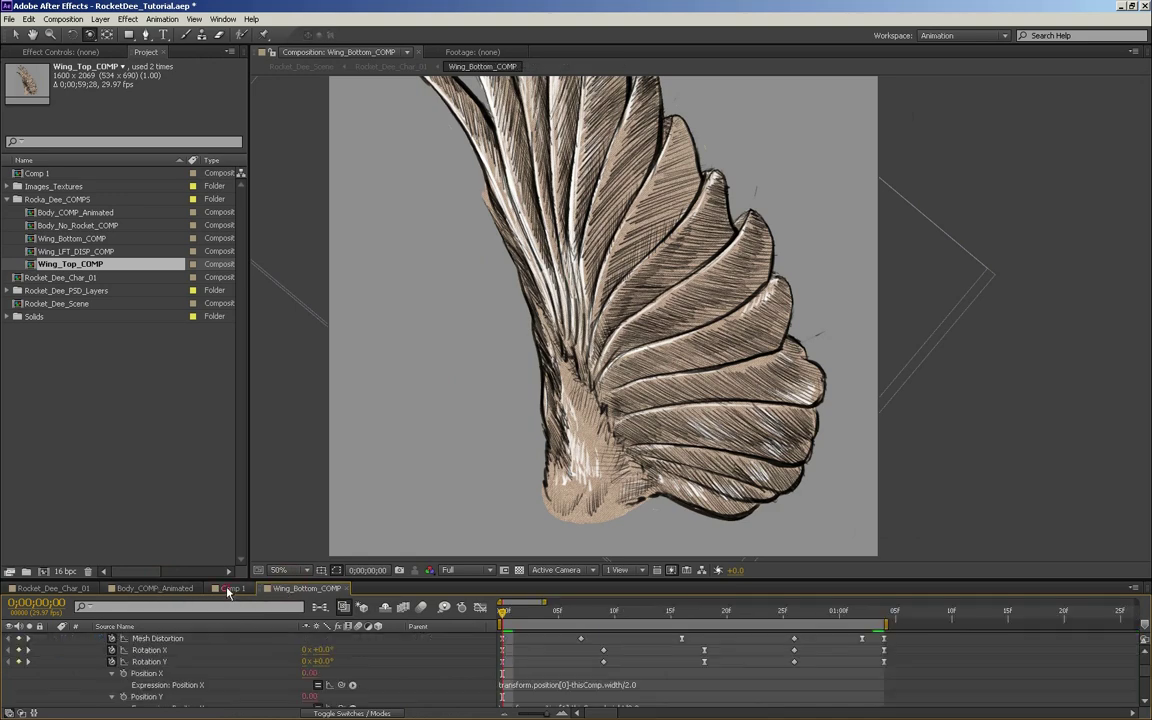
{"action": "left_click_drag", "start_coordinate": [168, 581], "coordinate": [170, 518]}
{"action": "left_click_drag", "start_coordinate": [178, 471], "coordinate": [181, 481]}
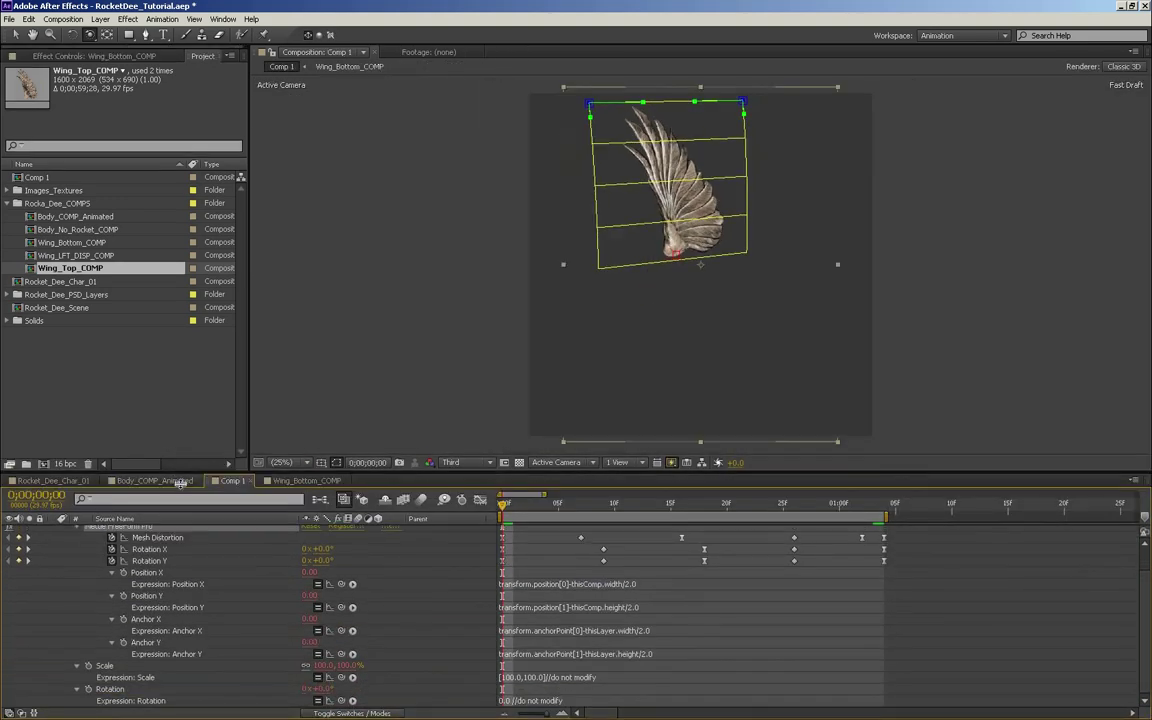
{"action": "scroll", "coordinate": [119, 606], "scroll_direction": "up", "scroll_amount": 2}
{"action": "left_click", "coordinate": [54, 542]}
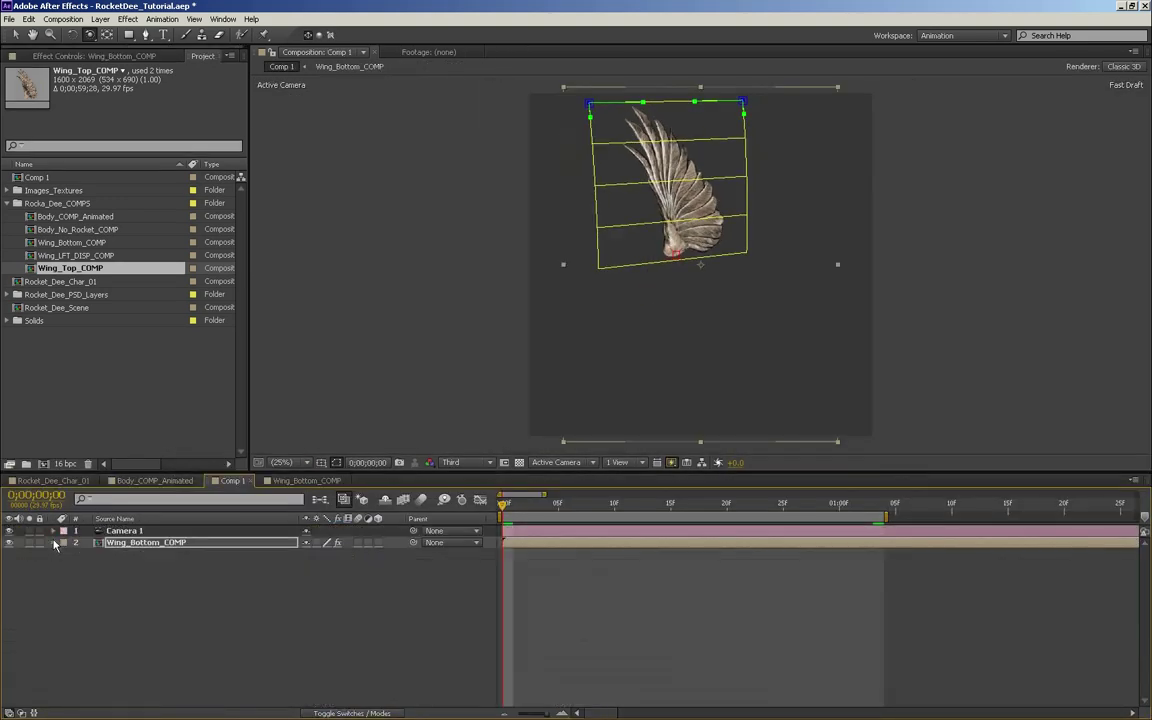
- Add Wing_Top_COMP to Comp 1 beneath the Wing_Bottom_COMP layer and hide it
{"action": "left_click", "coordinate": [36, 243]}
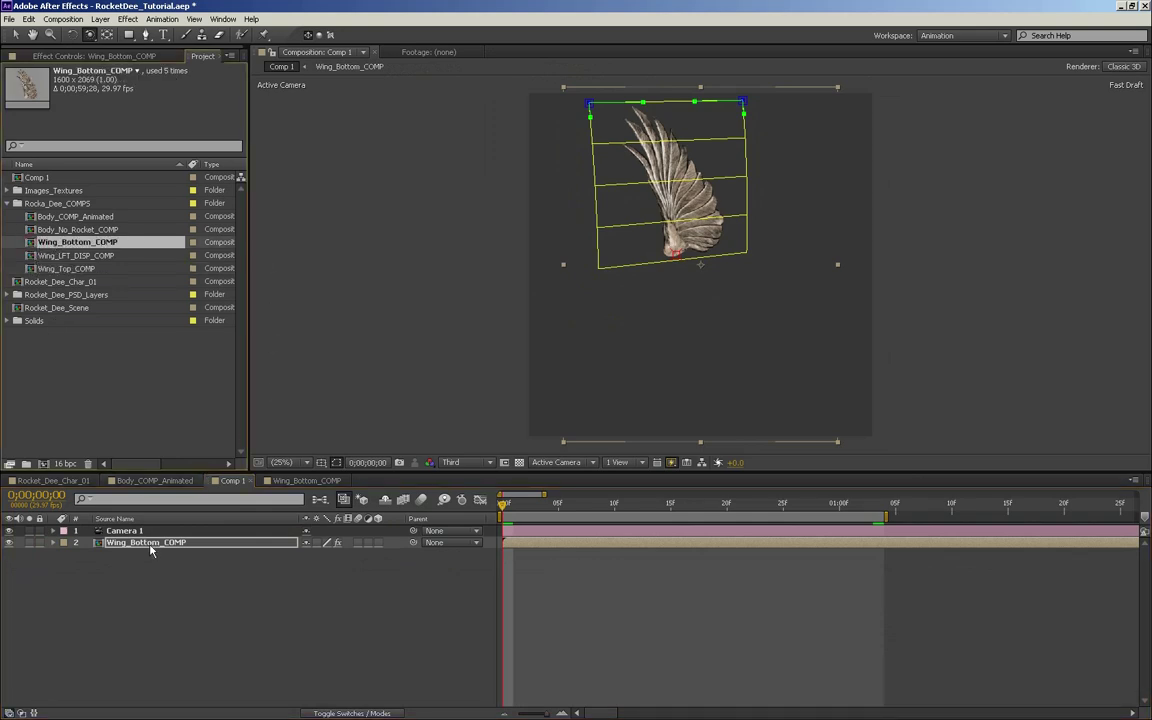
{"action": "left_click", "coordinate": [34, 268]}
{"action": "left_click_drag", "start_coordinate": [34, 268], "coordinate": [69, 560]}
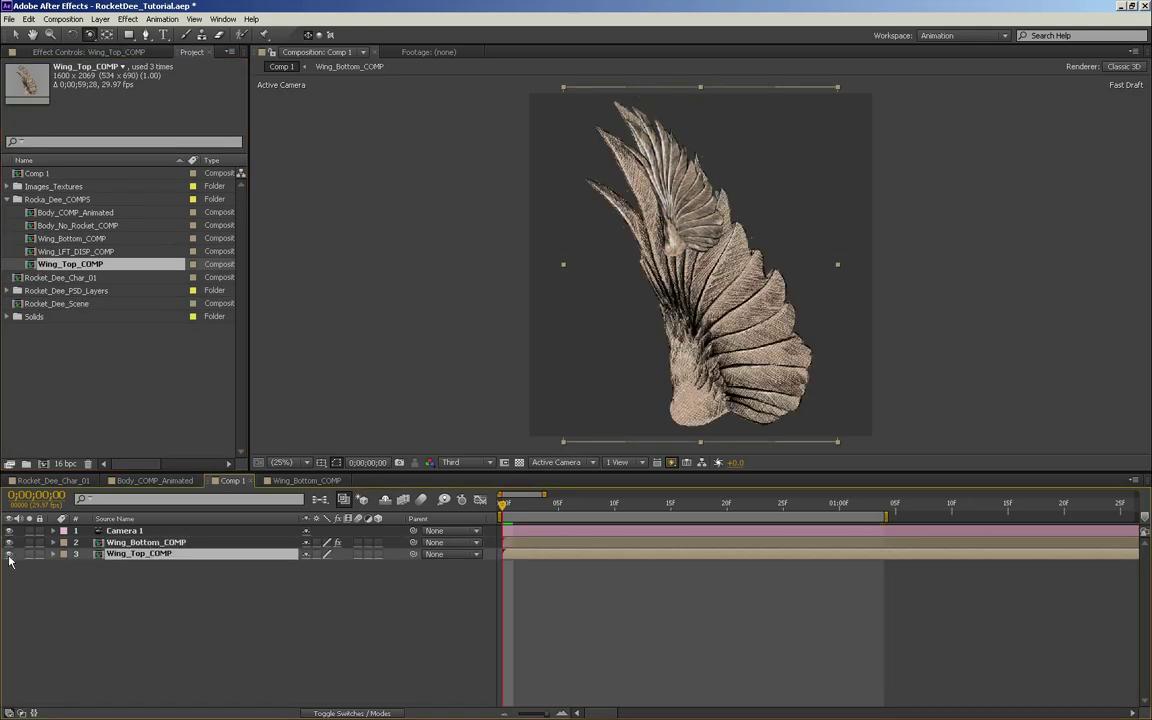
{"action": "left_click", "coordinate": [9, 556]}
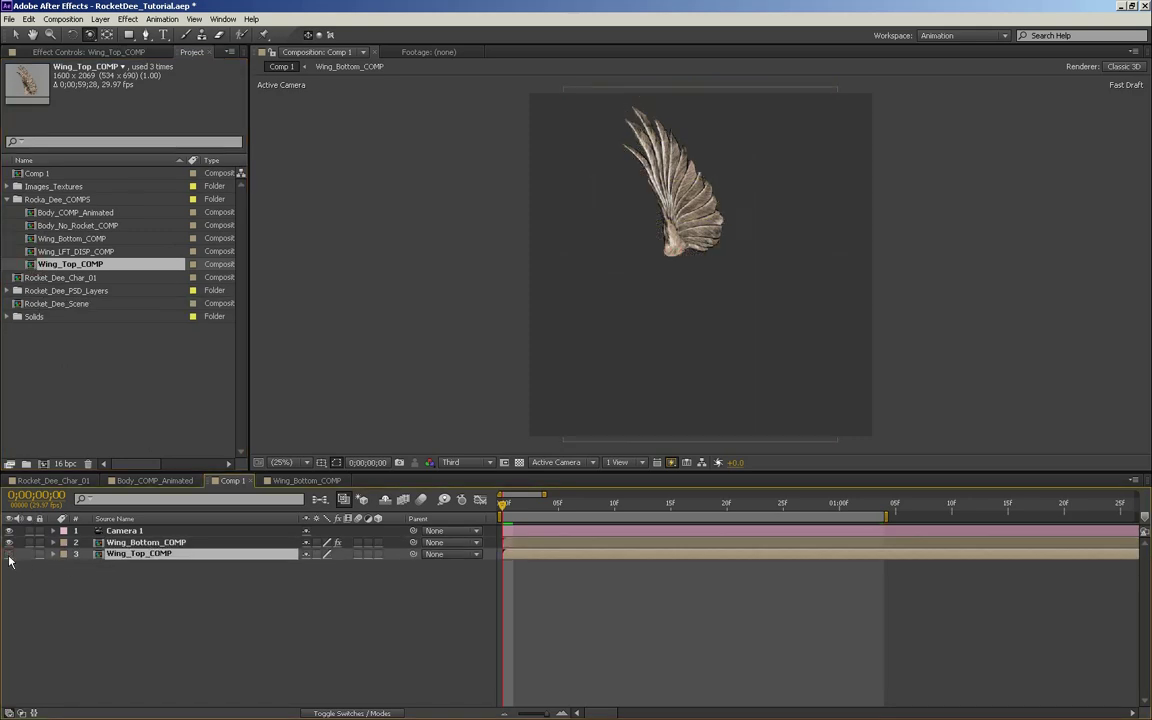
- At frame 12, set the backside layer of Wing_Bottom_COMP's FreeForm Pro effect to Wing_Top_COMP, then deselect the layer
{"action": "left_click", "coordinate": [140, 542]}
{"action": "left_click_drag", "start_coordinate": [504, 504], "coordinate": [637, 505]}
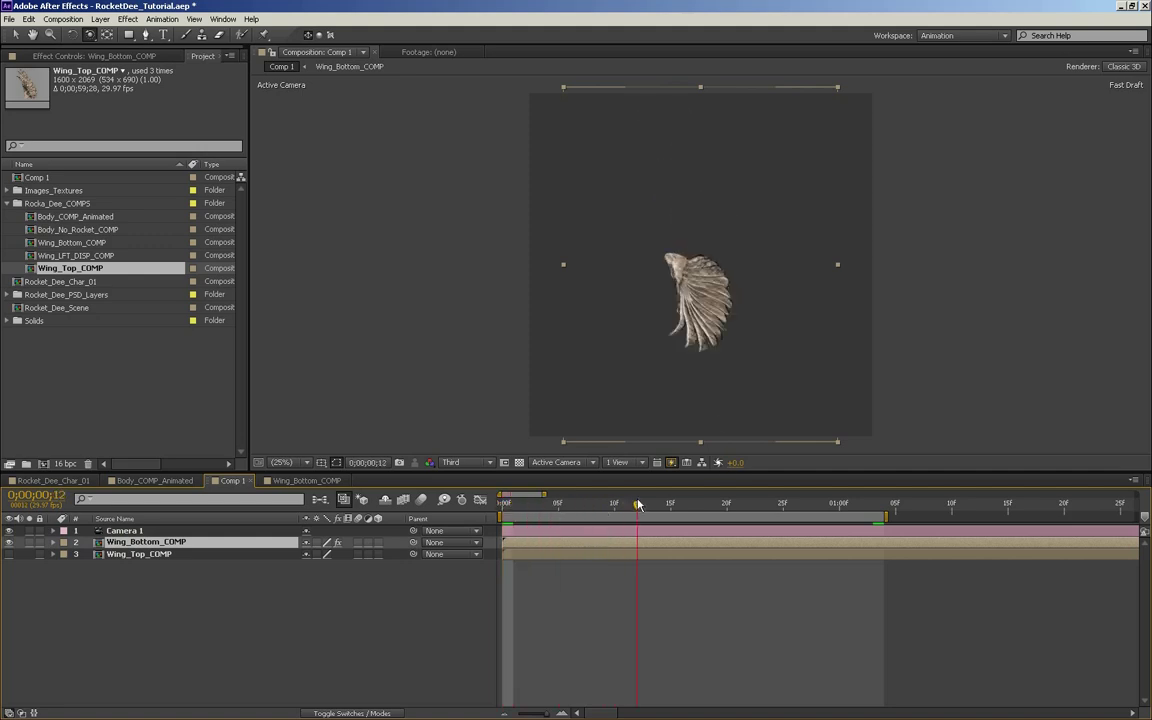
{"action": "left_click", "coordinate": [152, 555]}
{"action": "left_click", "coordinate": [137, 542]}
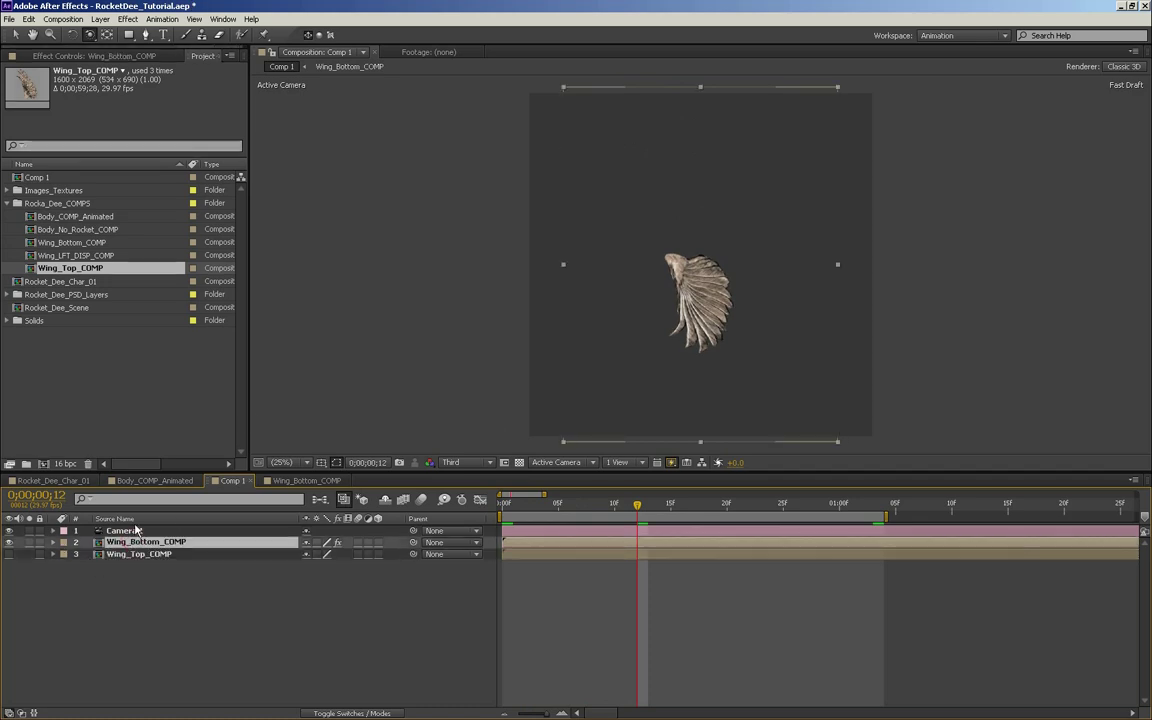
{"action": "left_click", "coordinate": [118, 55]}
{"action": "scroll", "coordinate": [247, 234], "scroll_direction": "down", "scroll_amount": 2}
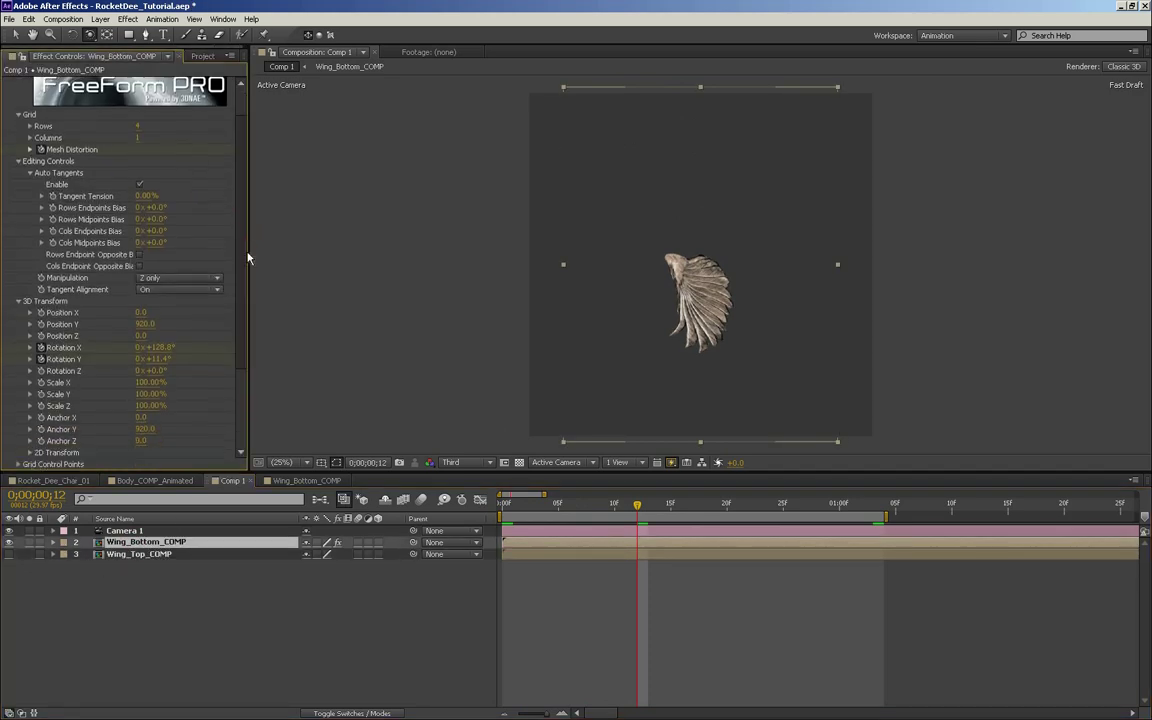
{"action": "scroll", "coordinate": [245, 269], "scroll_direction": "down", "scroll_amount": 5}
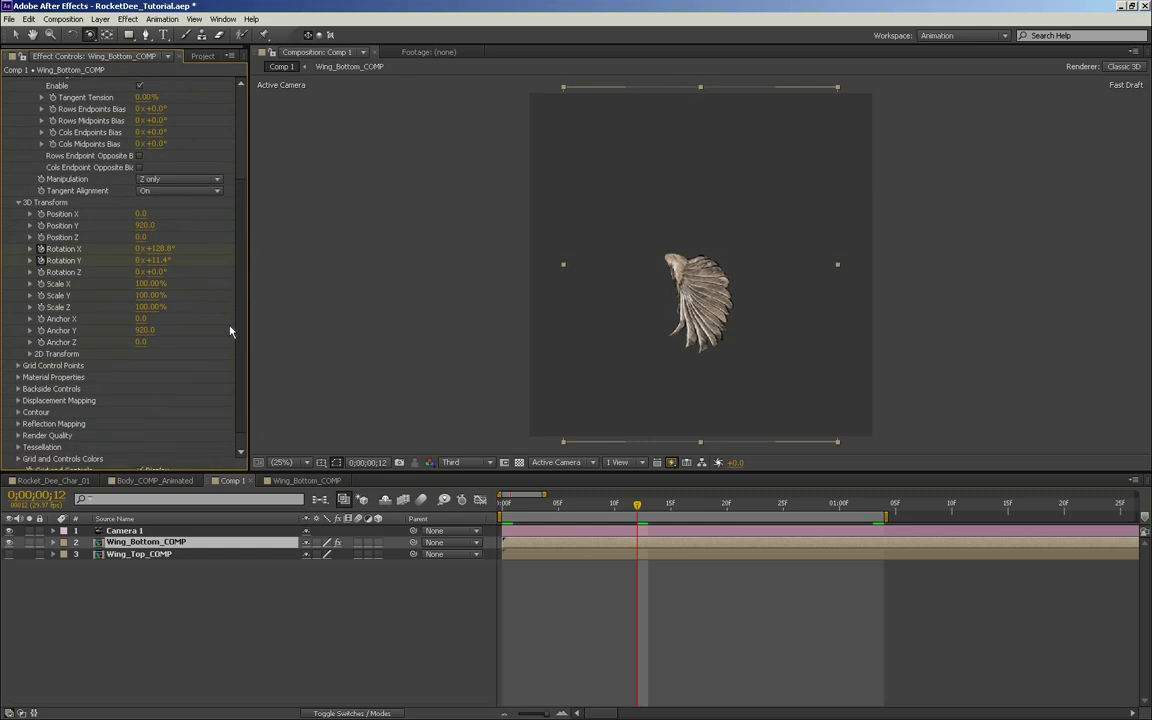
{"action": "left_click", "coordinate": [18, 387]}
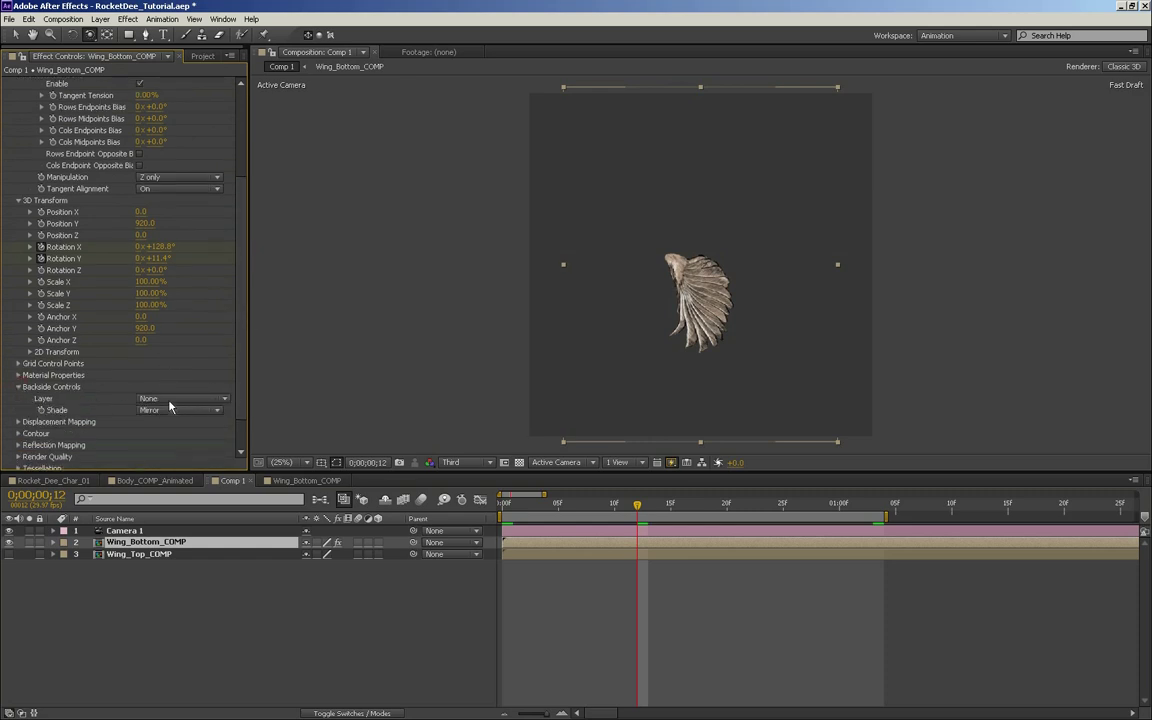
{"action": "left_click", "coordinate": [170, 399]}
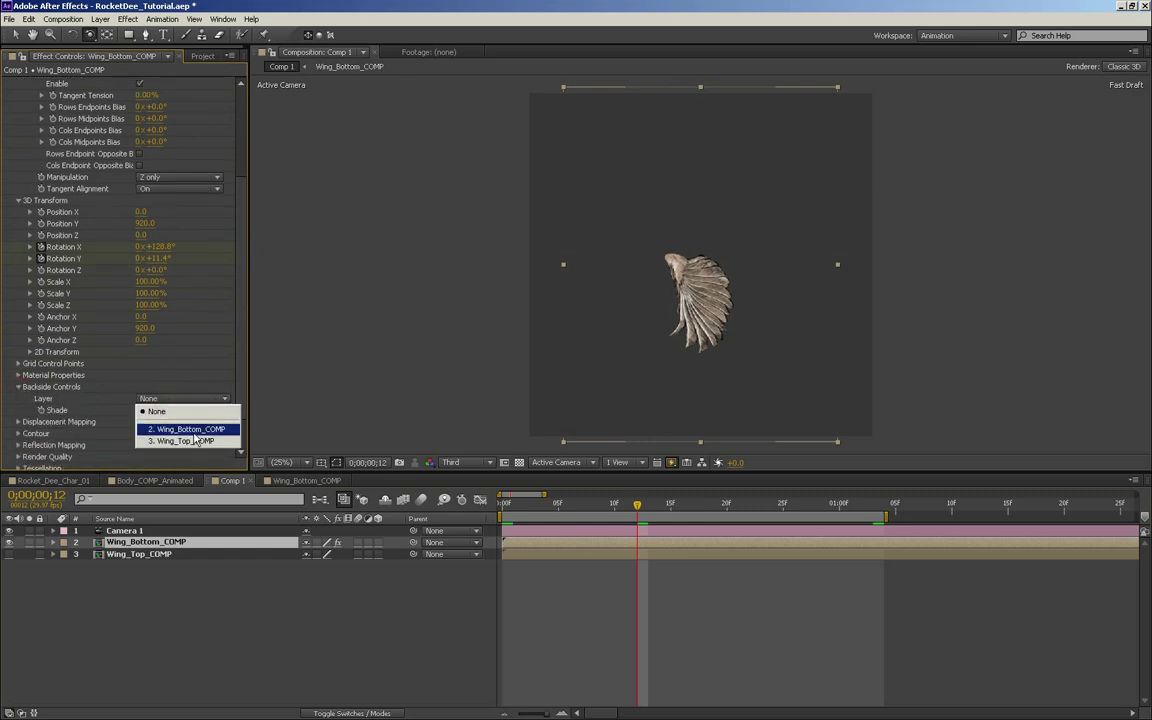
{"action": "left_click", "coordinate": [192, 441]}
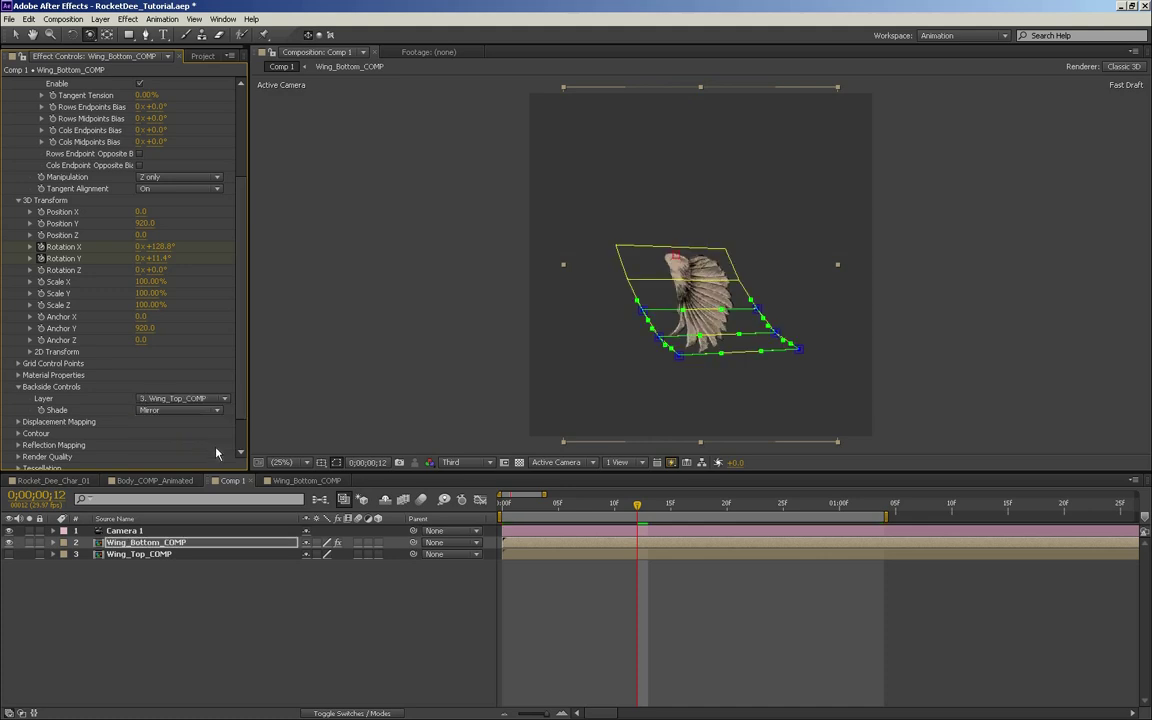
{"action": "left_click", "coordinate": [419, 631]}
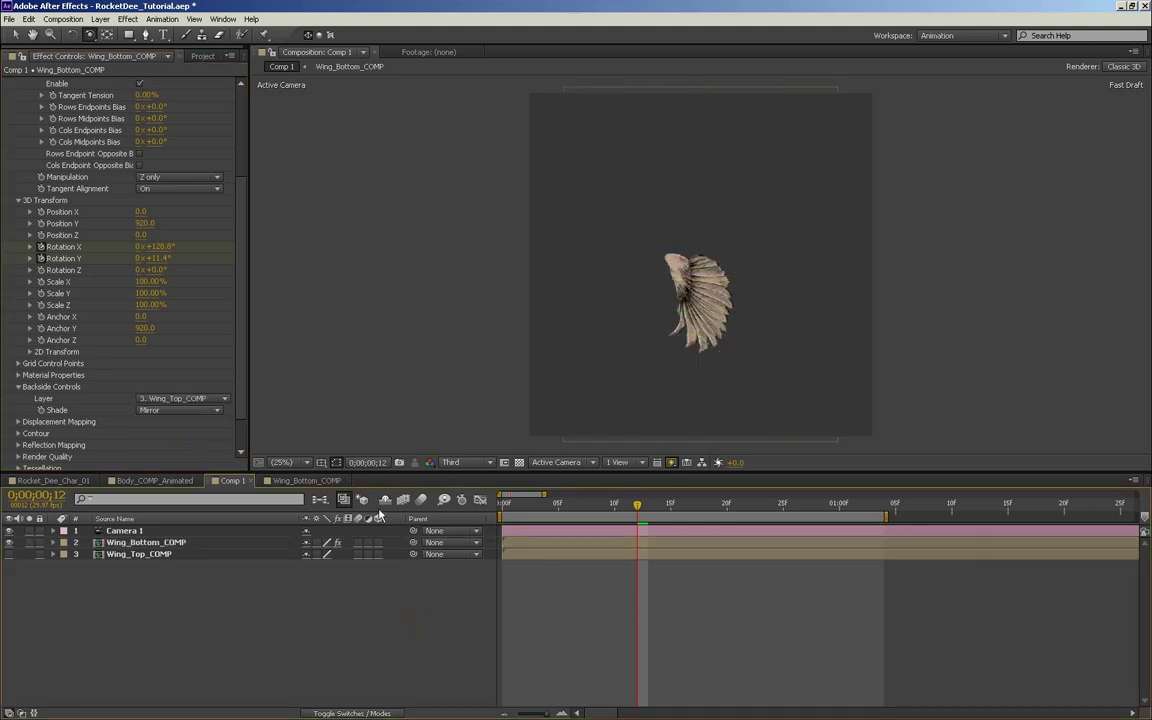
{"action": "left_click", "coordinate": [136, 543]}
{"action": "left_click", "coordinate": [137, 554]}
{"action": "left_click", "coordinate": [137, 543]}
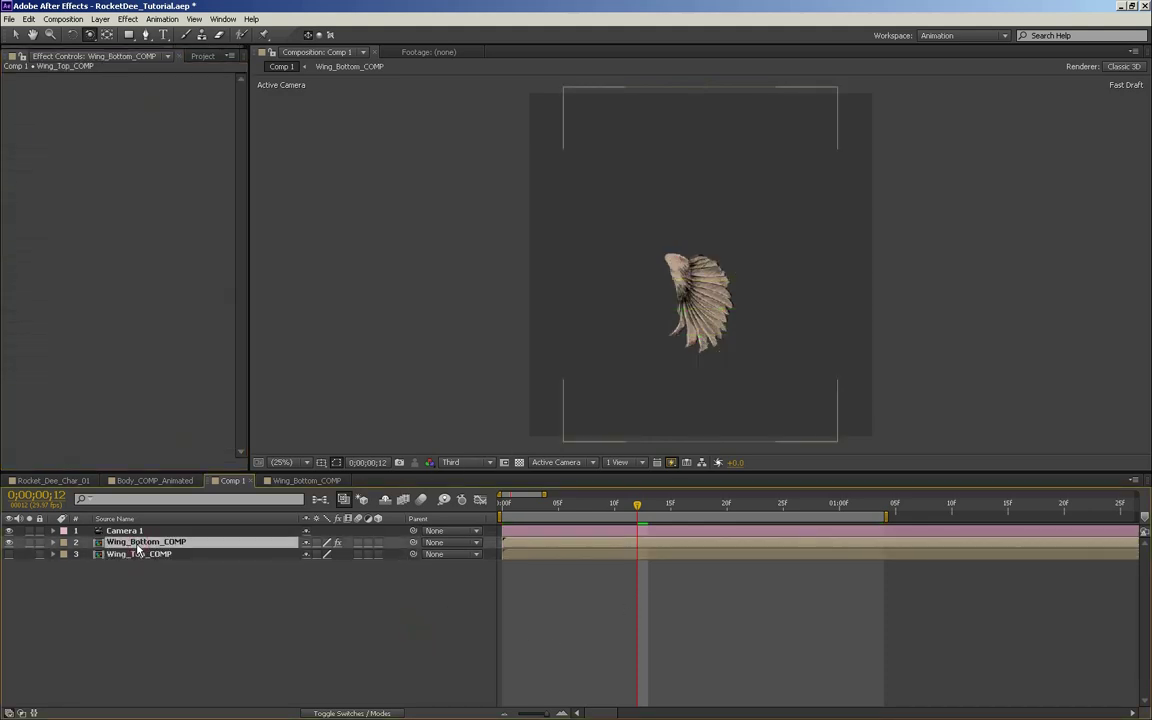
{"action": "left_click", "coordinate": [137, 554]}
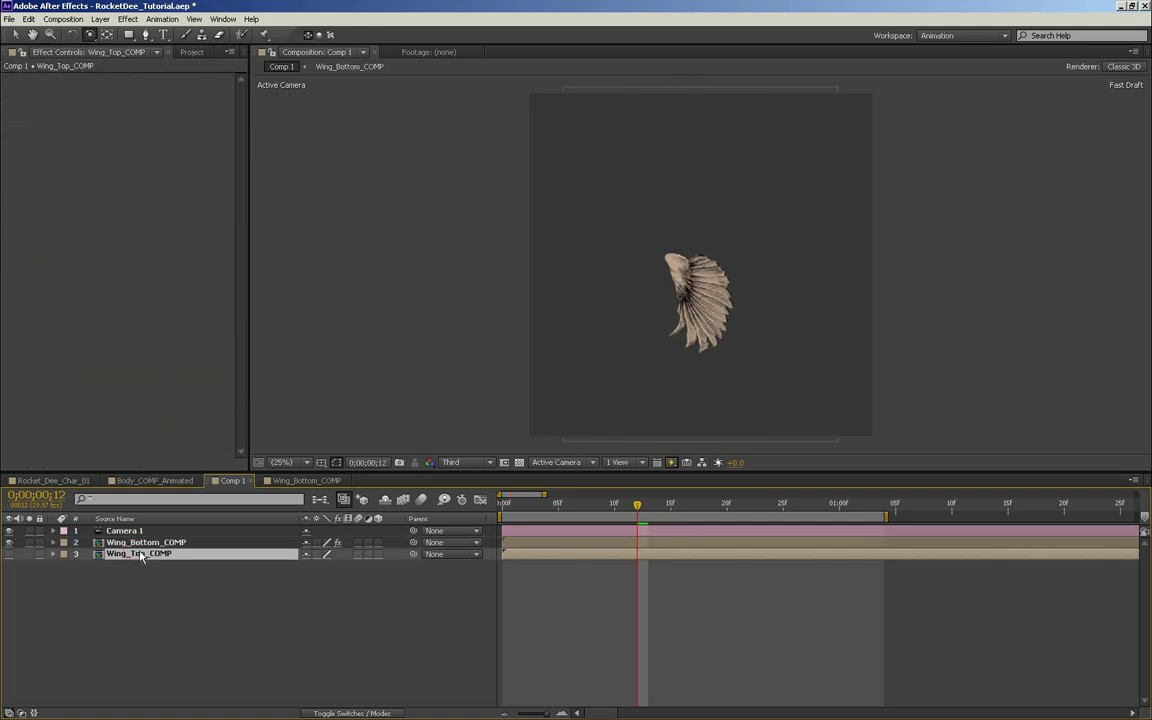
{"action": "left_click", "coordinate": [137, 543]}
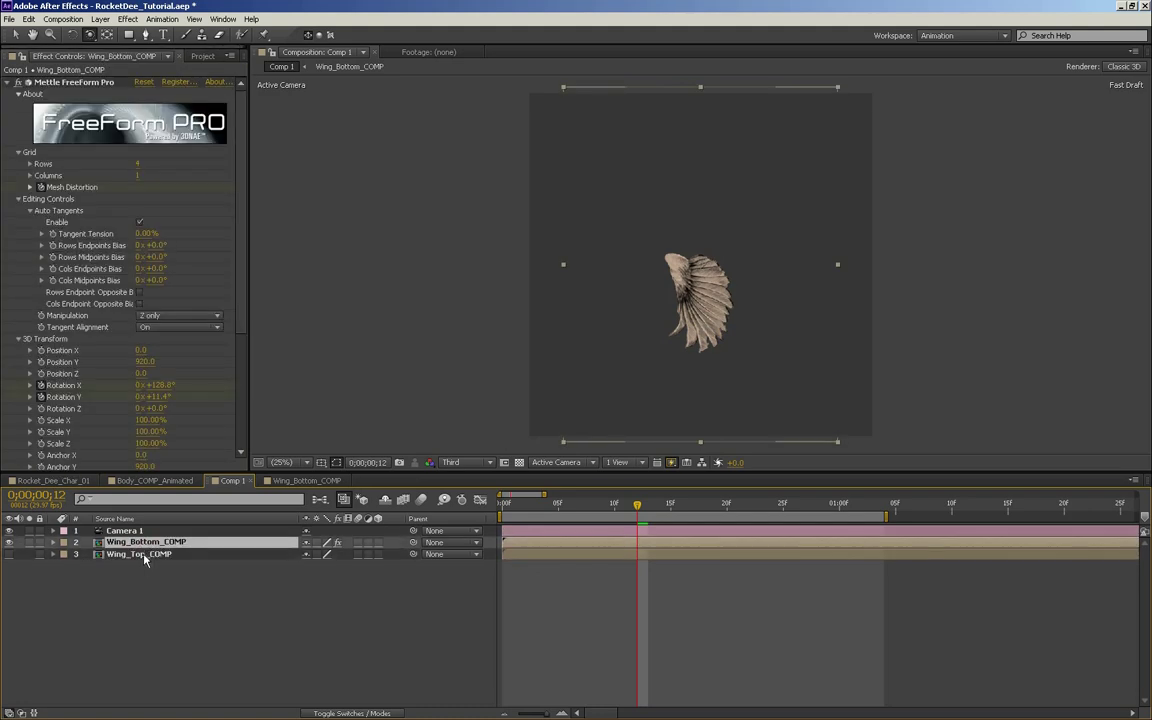
- Open Wing_Top_COMP, toggle the visibility of its wing layers to examine its artwork, and return to Comp 1
{"action": "left_click", "coordinate": [144, 555]}
{"action": "double_click", "coordinate": [144, 555]}
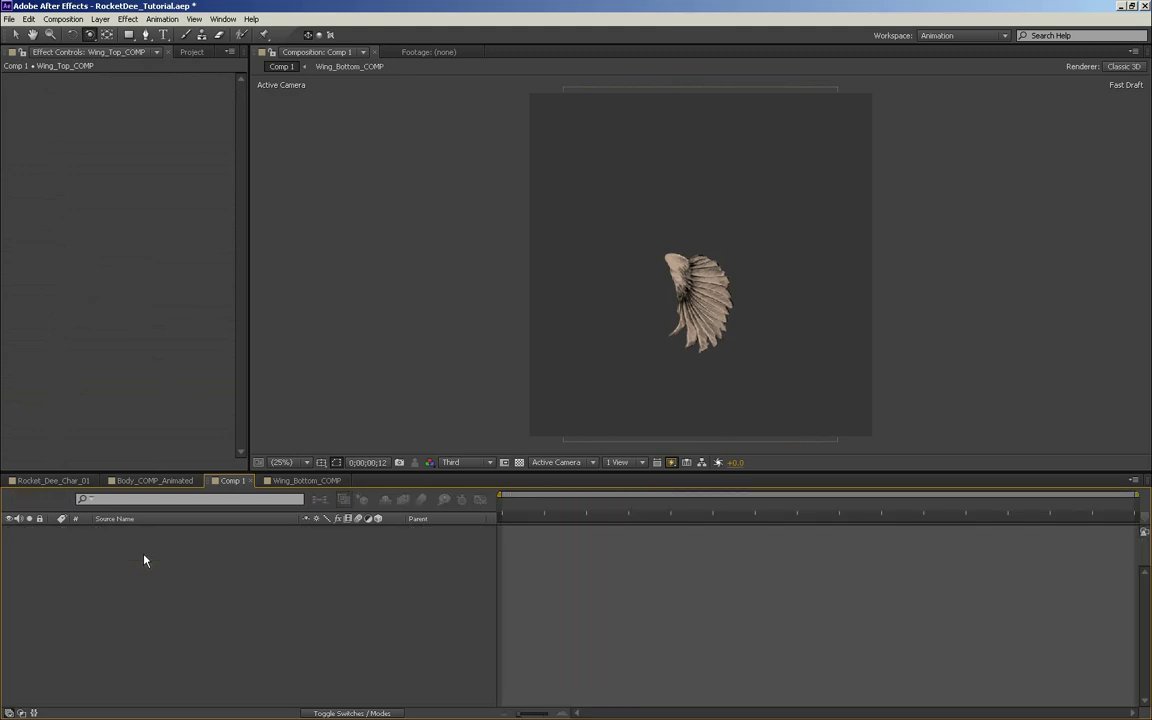
{"action": "left_click", "coordinate": [9, 532]}
{"action": "left_click", "coordinate": [10, 532]}
{"action": "left_click", "coordinate": [10, 532]}
{"action": "left_click", "coordinate": [11, 532]}
{"action": "left_click", "coordinate": [11, 543]}
{"action": "left_click", "coordinate": [11, 543]}
{"action": "left_click", "coordinate": [11, 543]}
{"action": "left_click", "coordinate": [11, 543]}
{"action": "scroll", "coordinate": [452, 400], "scroll_direction": "up", "scroll_amount": 2}
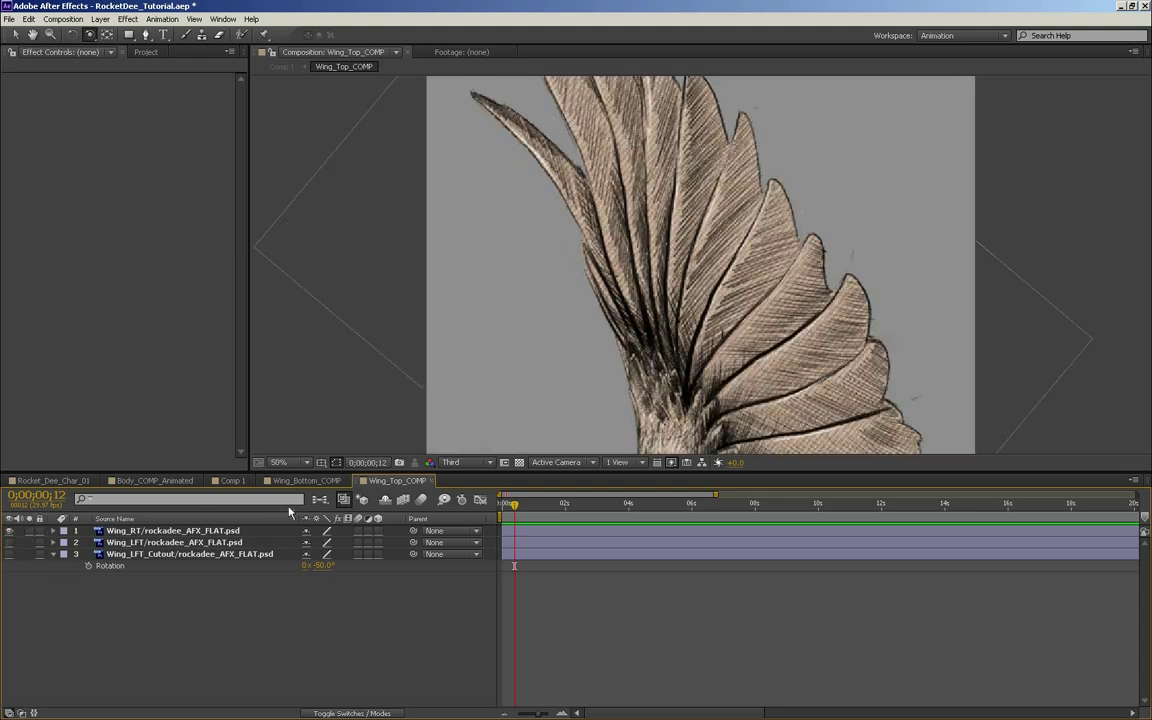
{"action": "left_click", "coordinate": [307, 481]}
{"action": "left_click", "coordinate": [230, 481]}
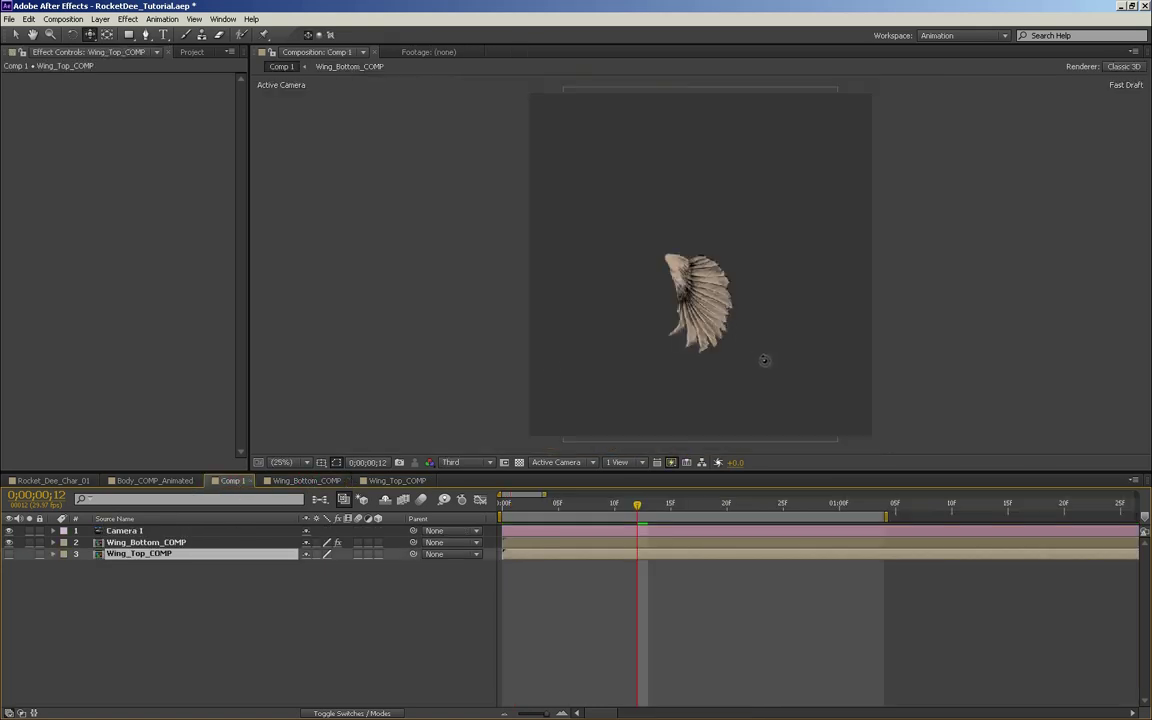
- Compare the wing artwork in Wing_Top_COMP and Wing_Bottom_COMP, and examine both sides of the wing in Comp 1 up to frame 23
{"action": "left_click_drag", "start_coordinate": [771, 367], "coordinate": [851, 213]}
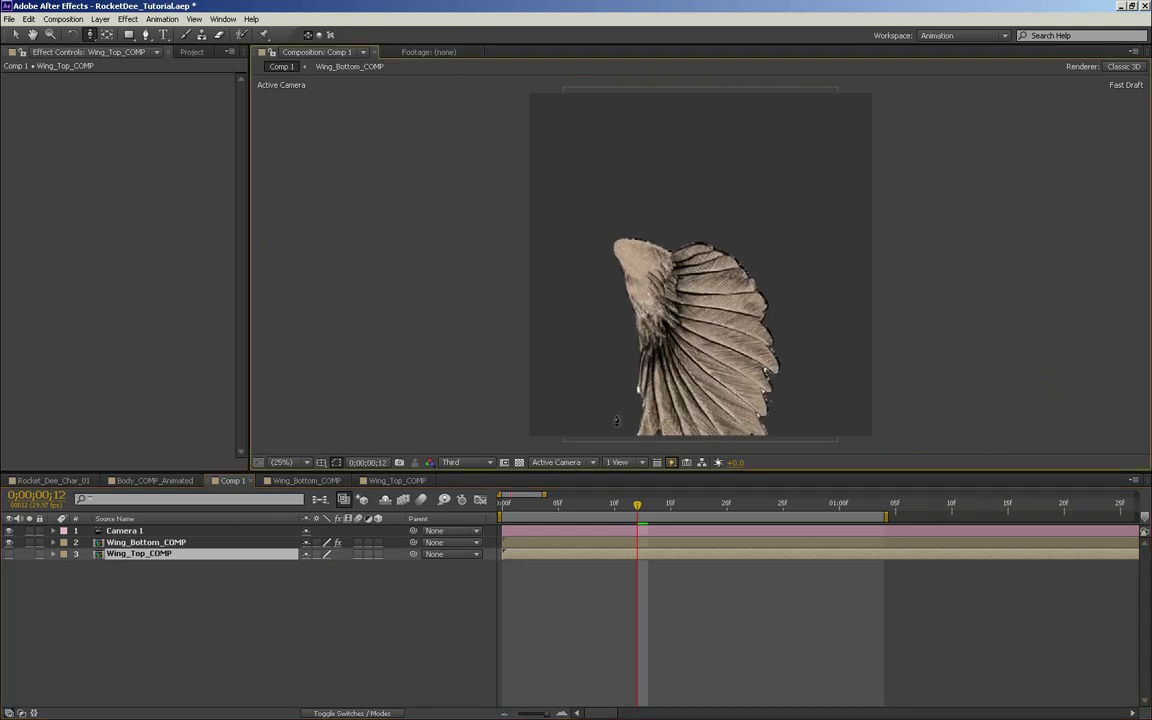
{"action": "left_click", "coordinate": [390, 481]}
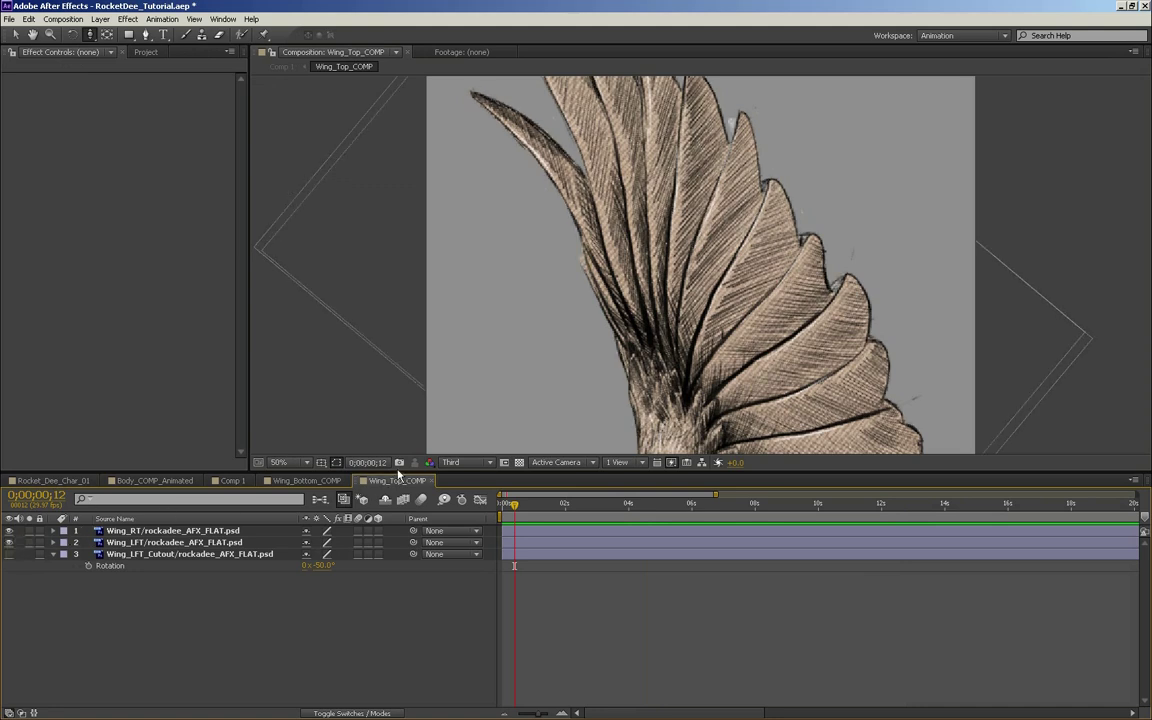
{"action": "left_click", "coordinate": [318, 481]}
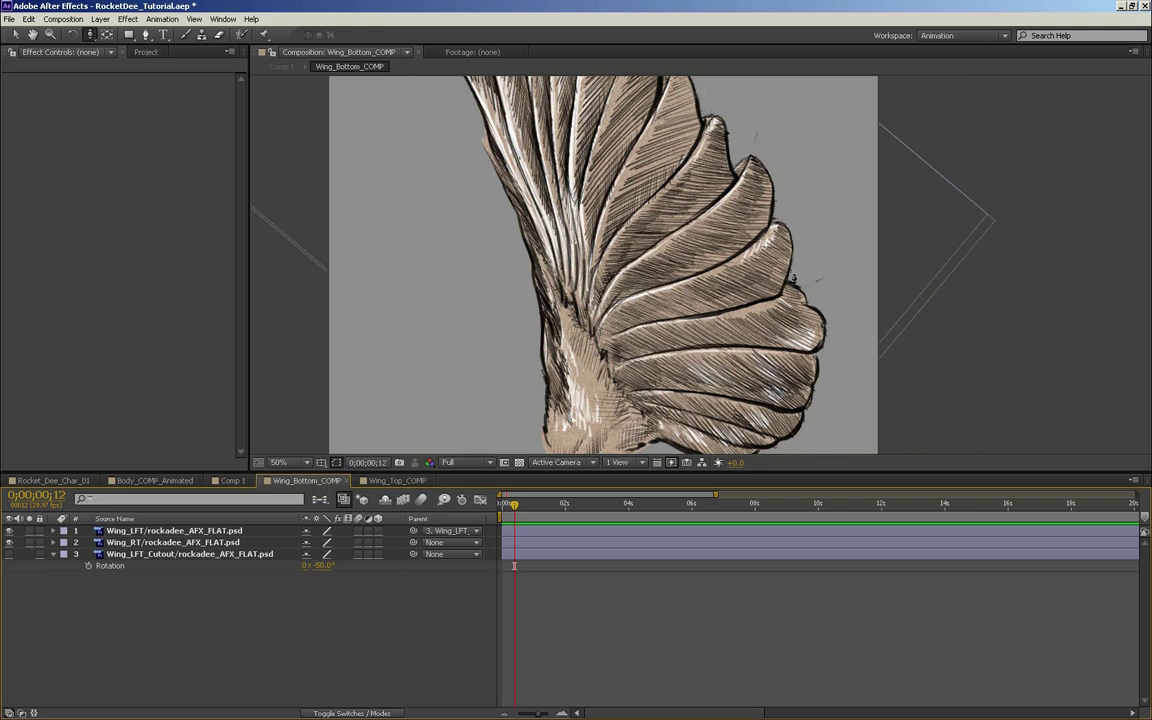
{"action": "left_click", "coordinate": [380, 481]}
{"action": "left_click", "coordinate": [314, 481]}
{"action": "left_click", "coordinate": [229, 481]}
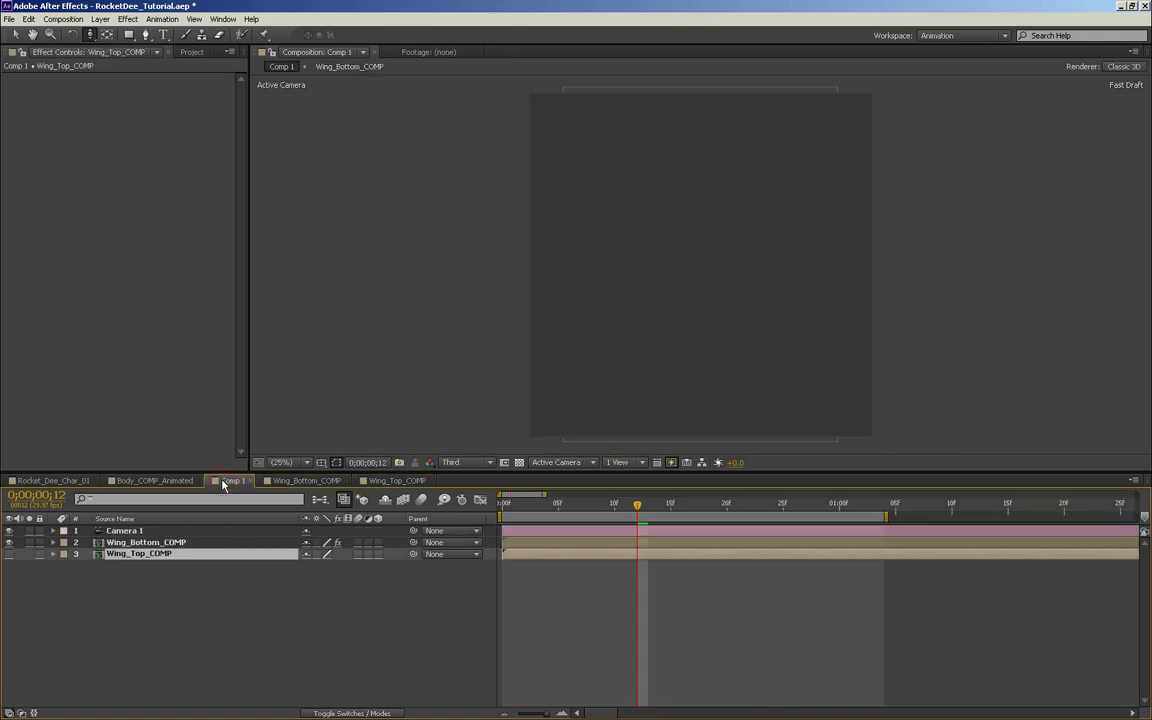
{"action": "left_click_drag", "start_coordinate": [634, 505], "coordinate": [763, 352]}
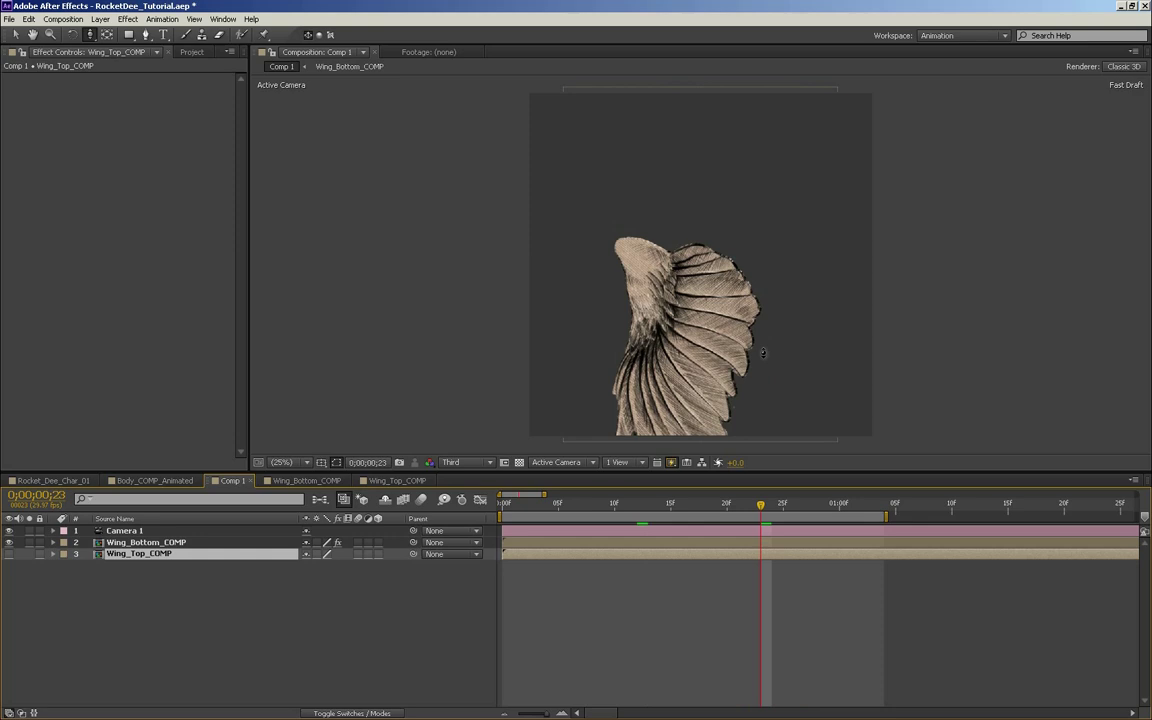
{"action": "left_click_drag", "start_coordinate": [763, 352], "coordinate": [765, 391]}
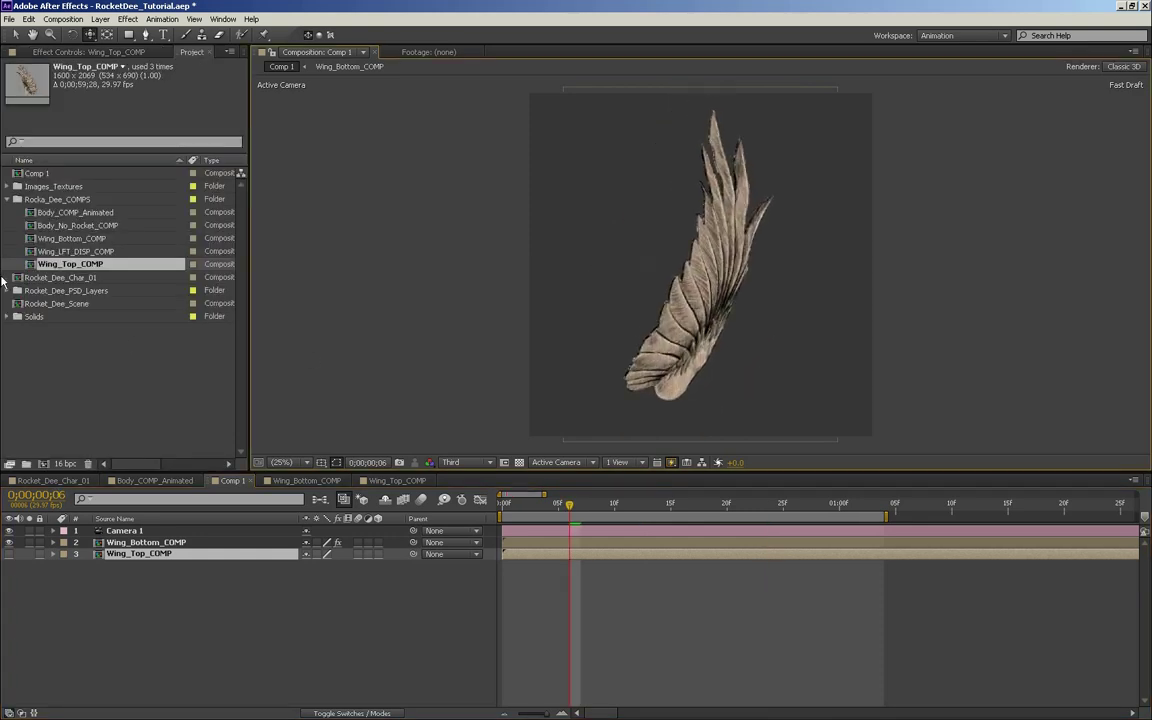
- At frame 6, set the displacement layer of Wing_Bottom_COMP's FreeForm Pro effect to Wing_Top_COMP
{"action": "left_click", "coordinate": [123, 543]}
{"action": "left_click", "coordinate": [78, 51]}
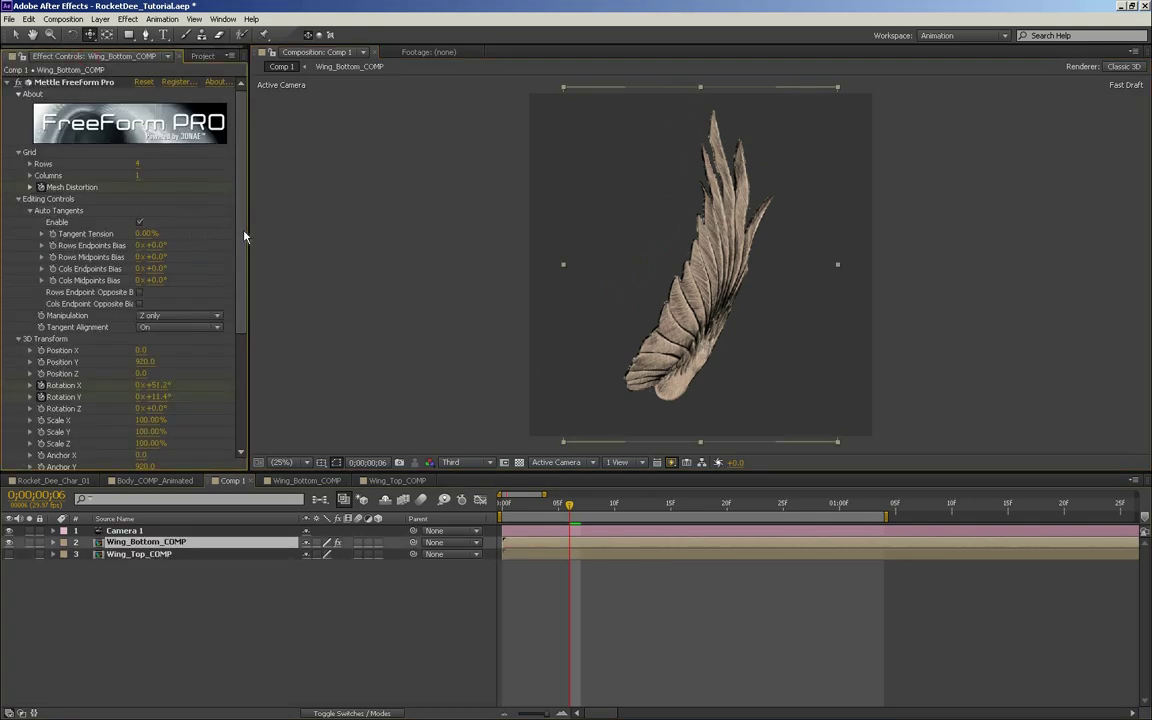
{"action": "left_click_drag", "start_coordinate": [244, 237], "coordinate": [239, 386]}
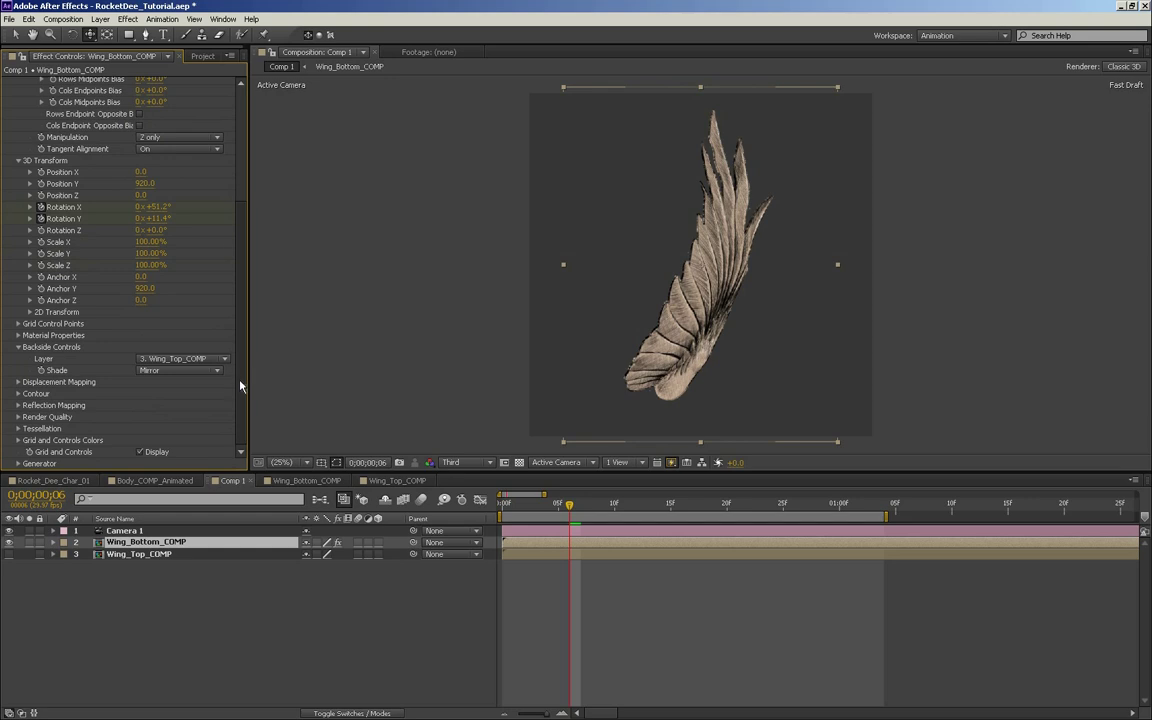
{"action": "left_click", "coordinate": [18, 383]}
{"action": "left_click", "coordinate": [180, 393]}
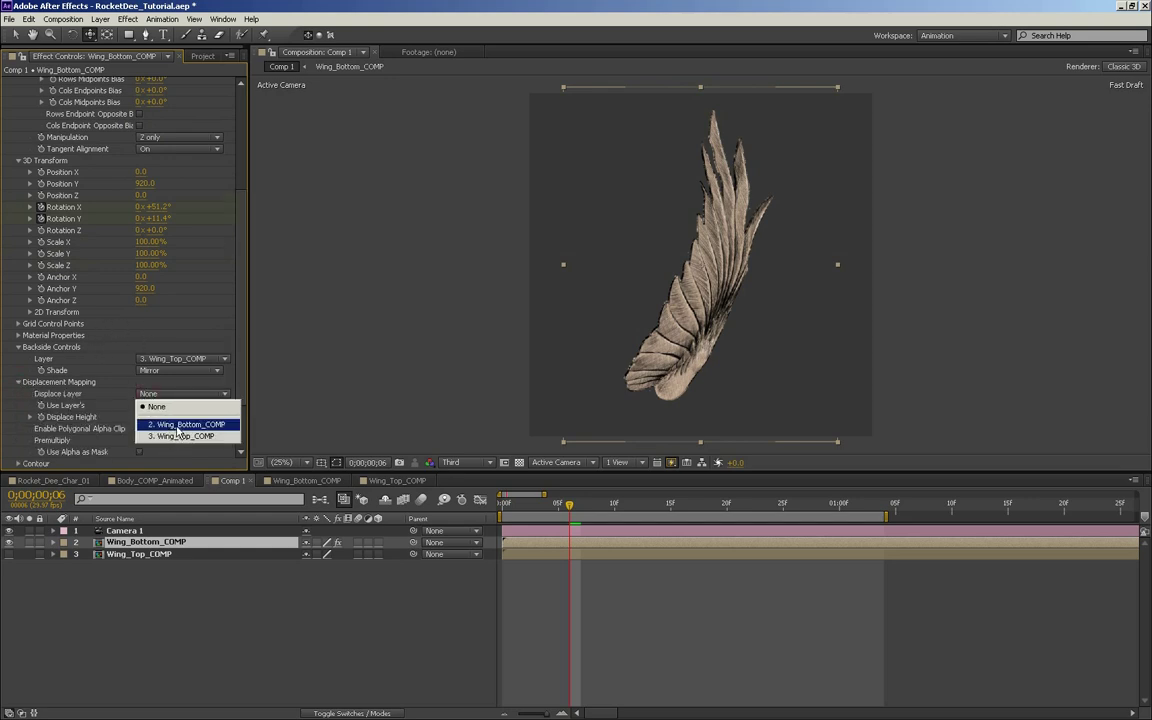
{"action": "left_click", "coordinate": [180, 437]}
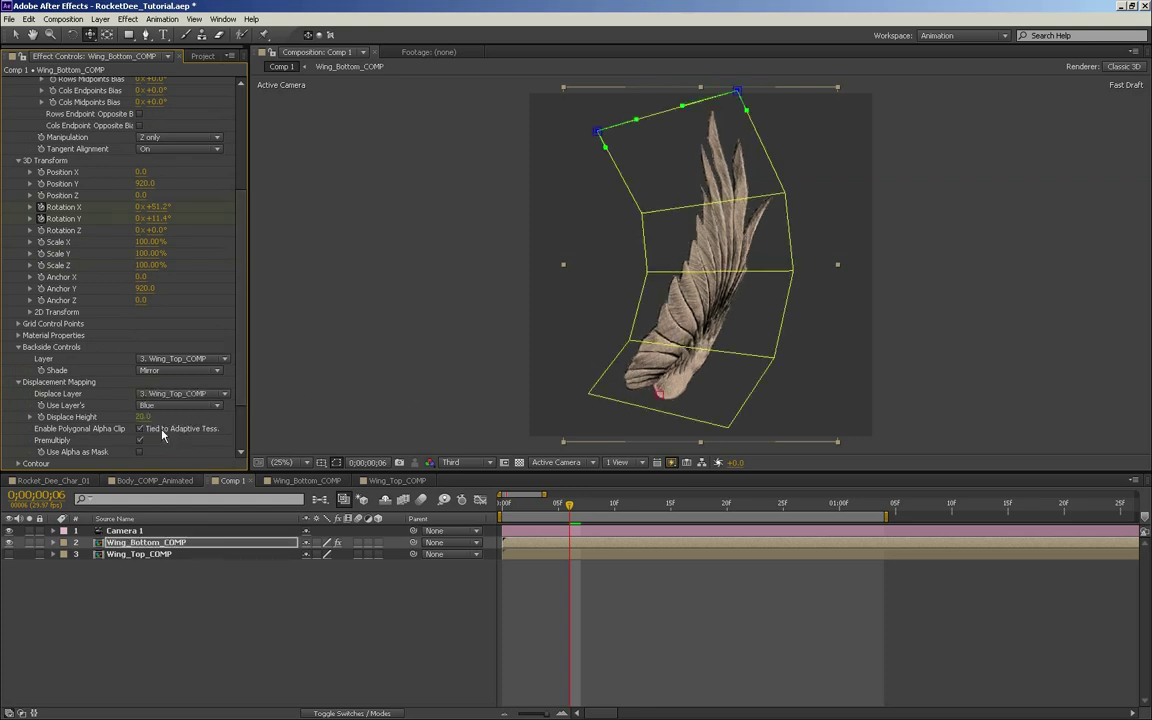
- Try a Displace Height of about -180 on the wing, and reset it to 0
{"action": "left_click_drag", "start_coordinate": [143, 416], "coordinate": [121, 413]}
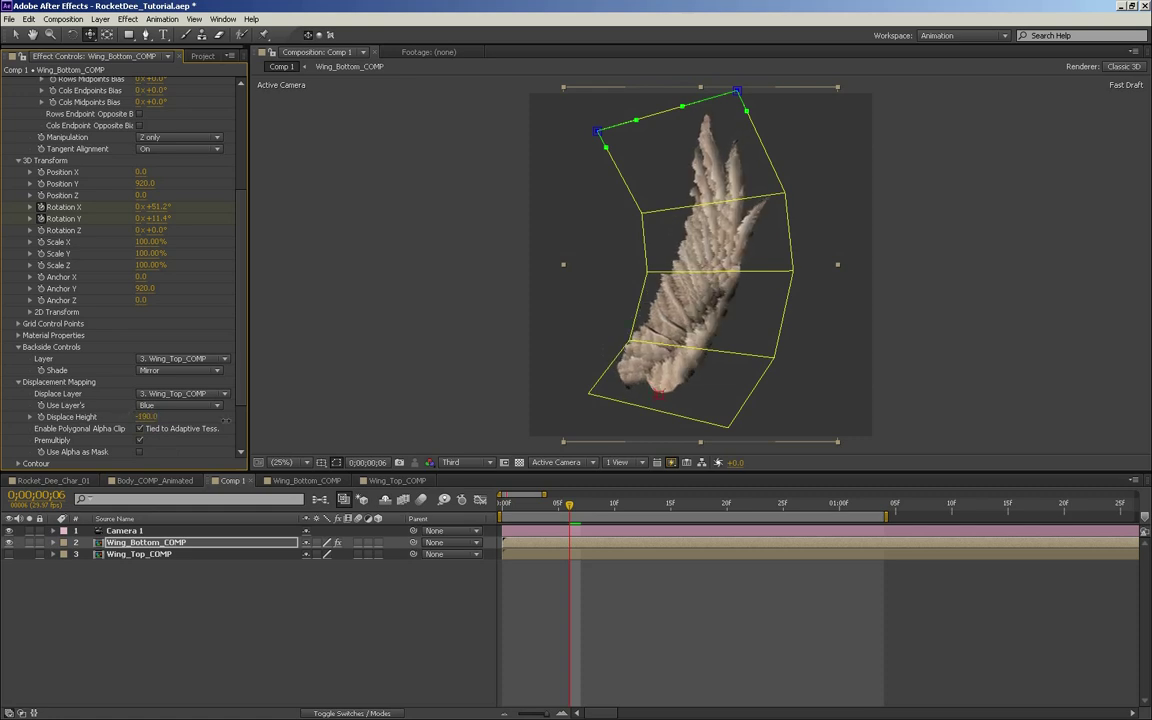
{"action": "left_click_drag", "start_coordinate": [783, 356], "coordinate": [774, 358]}
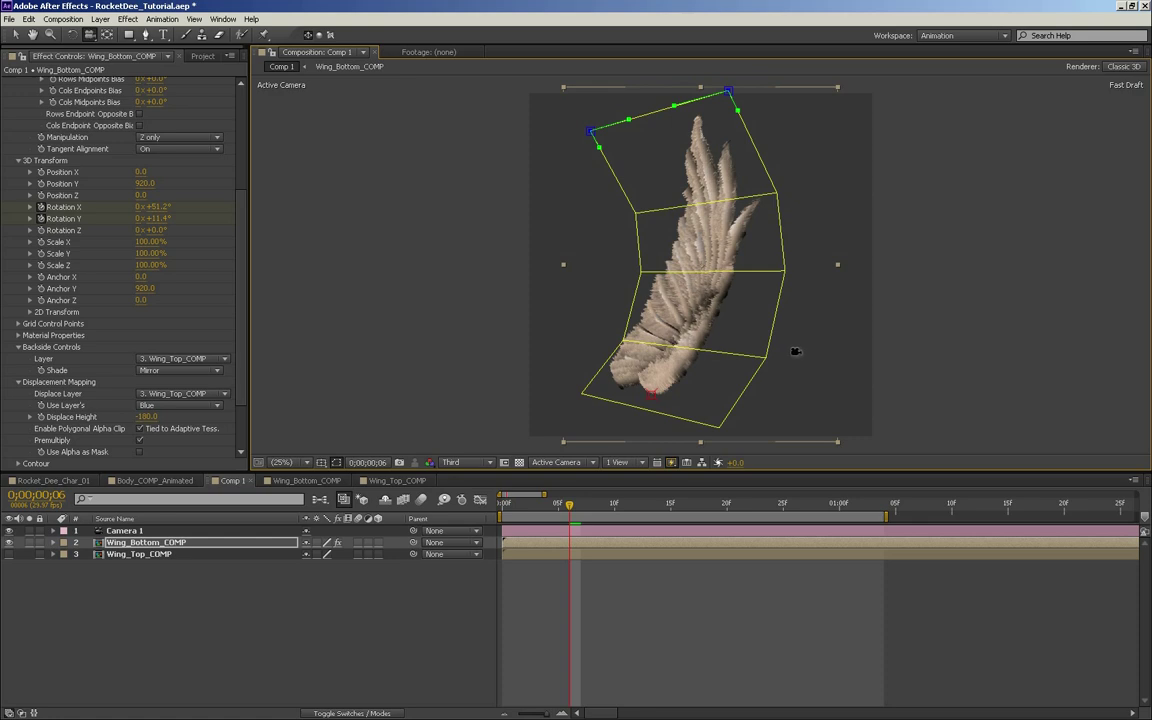
{"action": "mouse_move", "coordinate": [797, 353]}
{"action": "left_mouse_down"}
{"action": "mouse_move", "coordinate": [725, 345]}
{"action": "mouse_move", "coordinate": [790, 358]}
{"action": "left_mouse_up"}
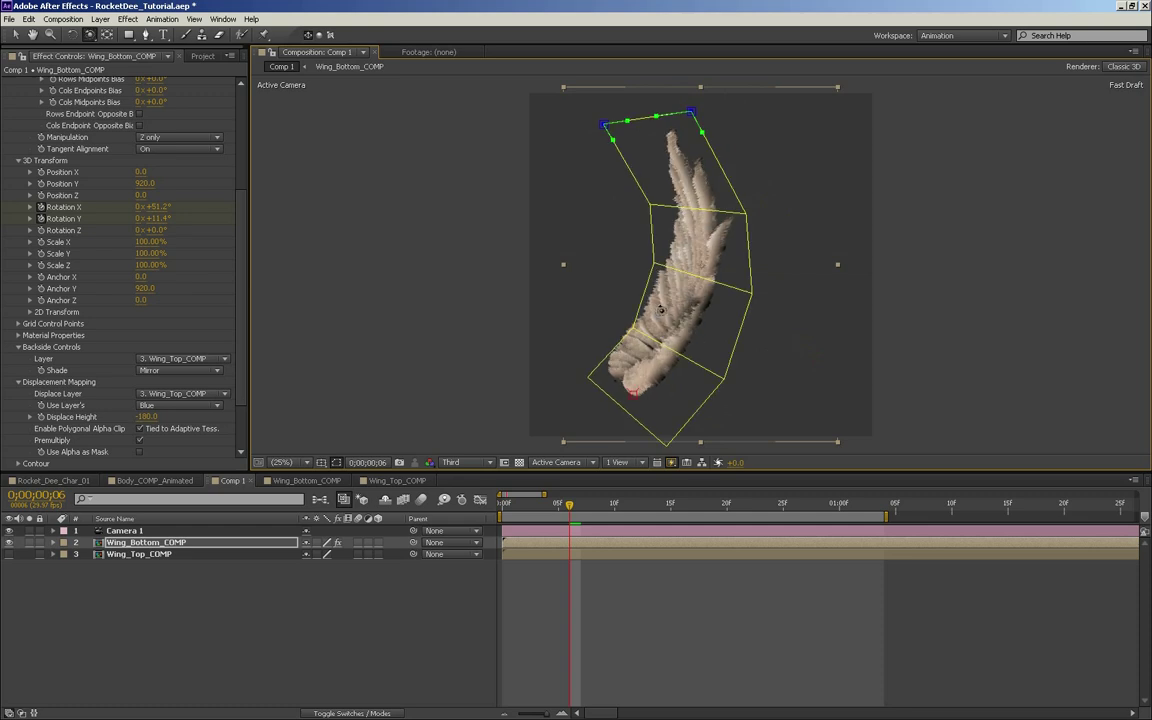
{"action": "left_click", "coordinate": [145, 418]}
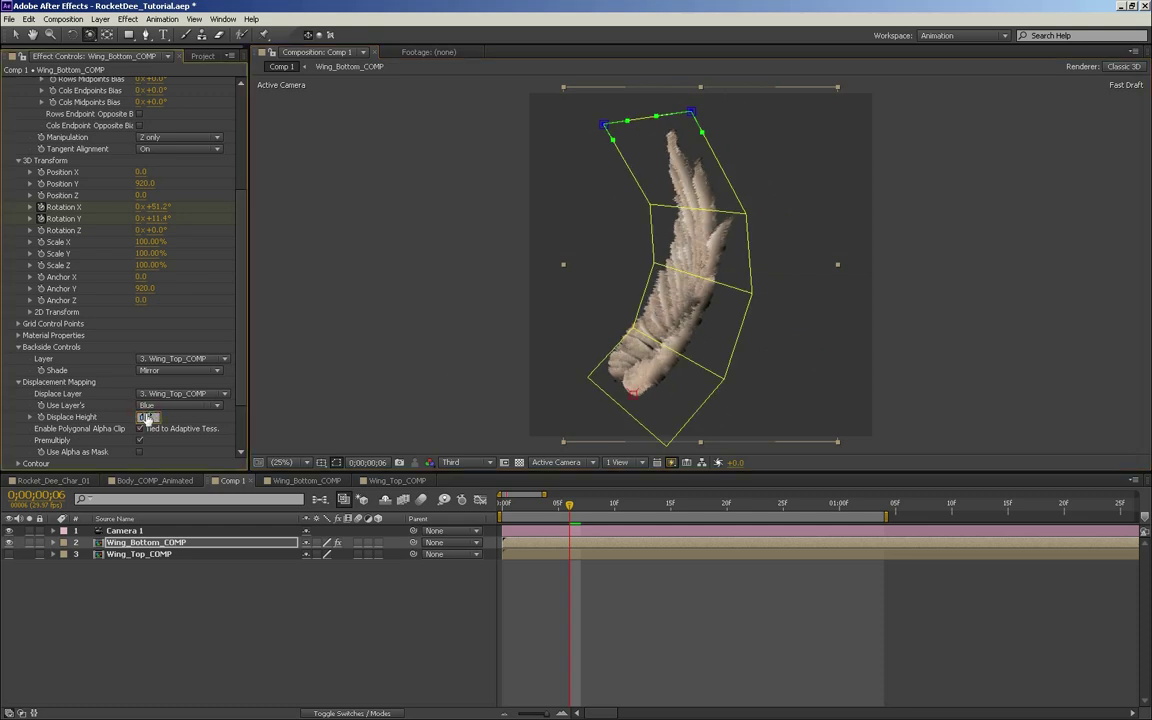
{"action": "type", "text": "0"}
{"action": "key", "text": "Return"}
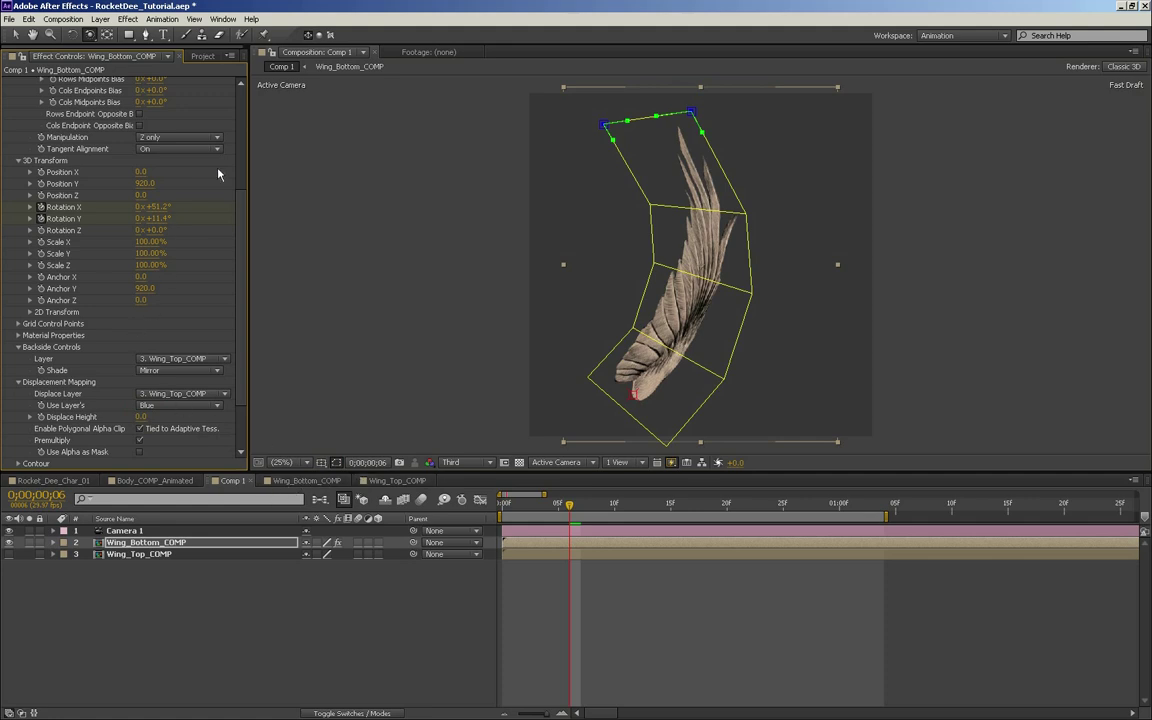
- Add Wing_LFT_DISP_COMP to Comp 1 beneath the Wing_Top_COMP layer and hide it
{"action": "scroll", "coordinate": [215, 200], "scroll_direction": "up", "scroll_amount": 5}
{"action": "left_click", "coordinate": [203, 57]}
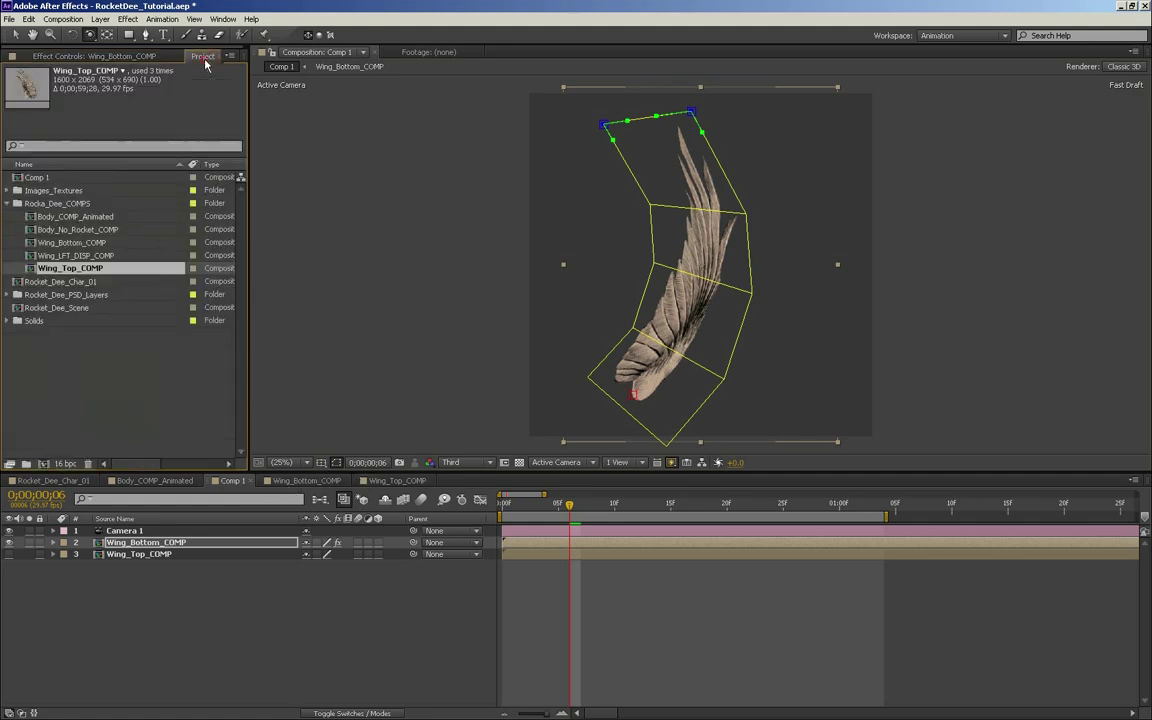
{"action": "left_click", "coordinate": [33, 256]}
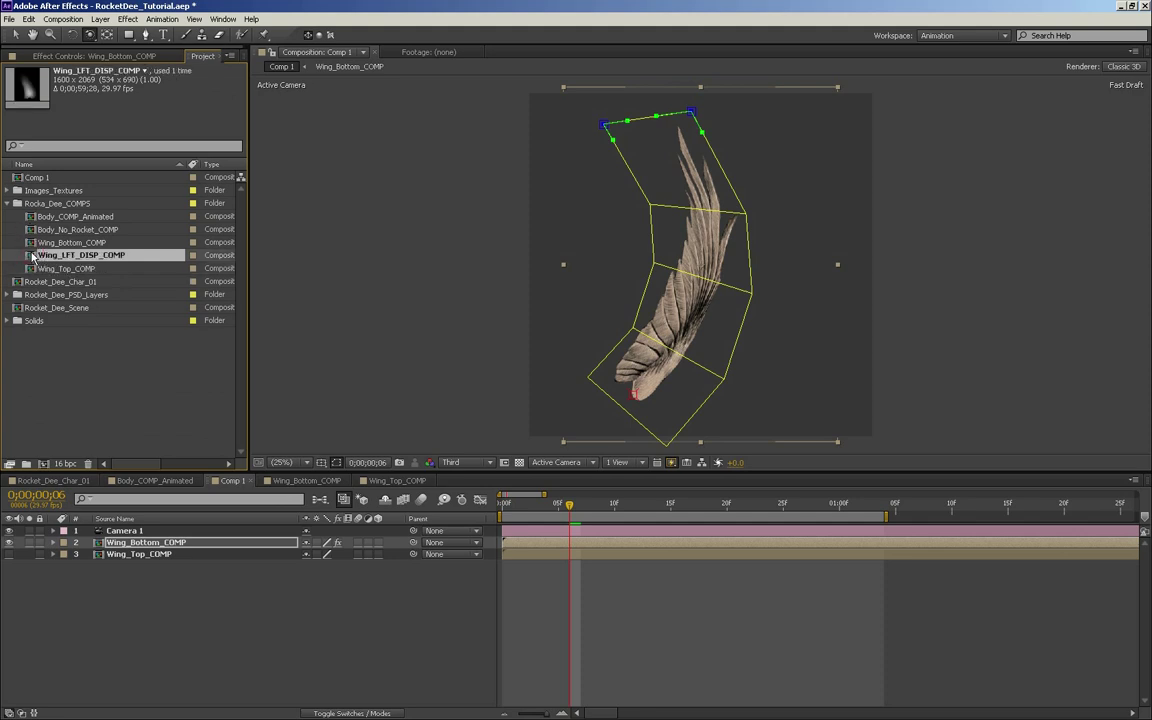
{"action": "left_click_drag", "start_coordinate": [31, 258], "coordinate": [77, 563]}
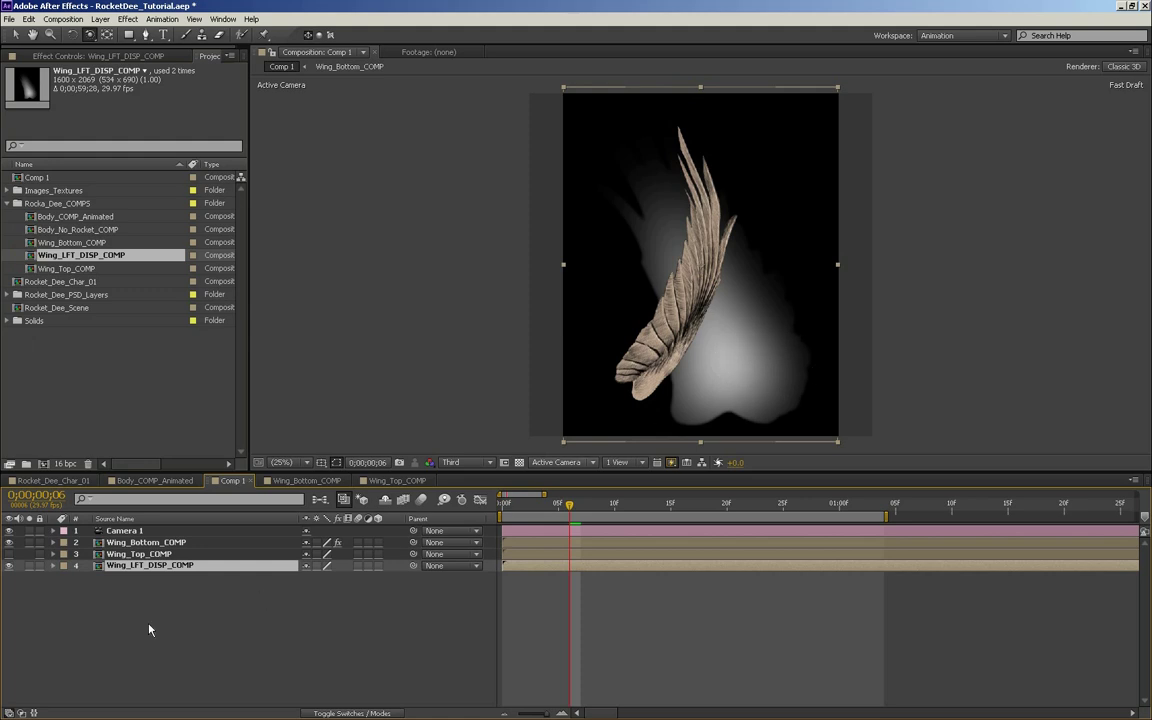
{"action": "left_click", "coordinate": [8, 566]}
{"action": "left_click", "coordinate": [8, 566]}
{"action": "left_click", "coordinate": [8, 566]}
- Change the displacement layer of Wing_Bottom_COMP's FreeForm Pro effect to Wing_LFT_DISP_COMP
{"action": "left_click", "coordinate": [110, 55]}
{"action": "left_click", "coordinate": [203, 56]}
{"action": "left_click", "coordinate": [146, 542]}
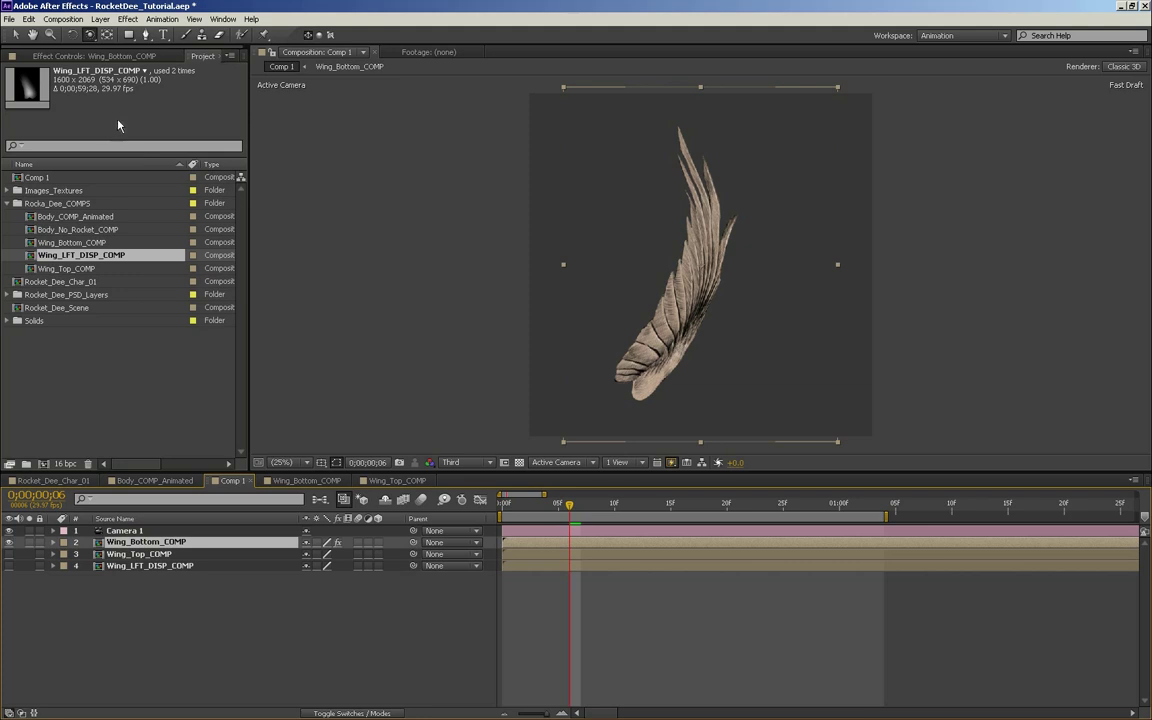
{"action": "left_click", "coordinate": [90, 56]}
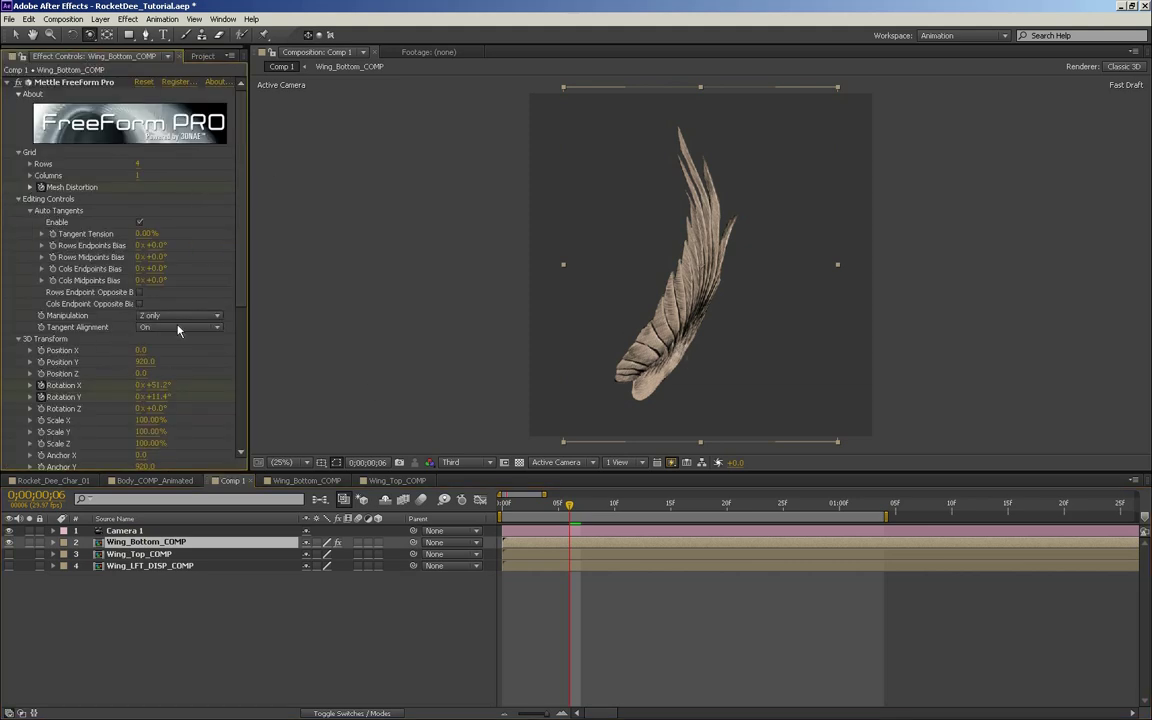
{"action": "scroll", "coordinate": [217, 300], "scroll_direction": "down", "scroll_amount": 5}
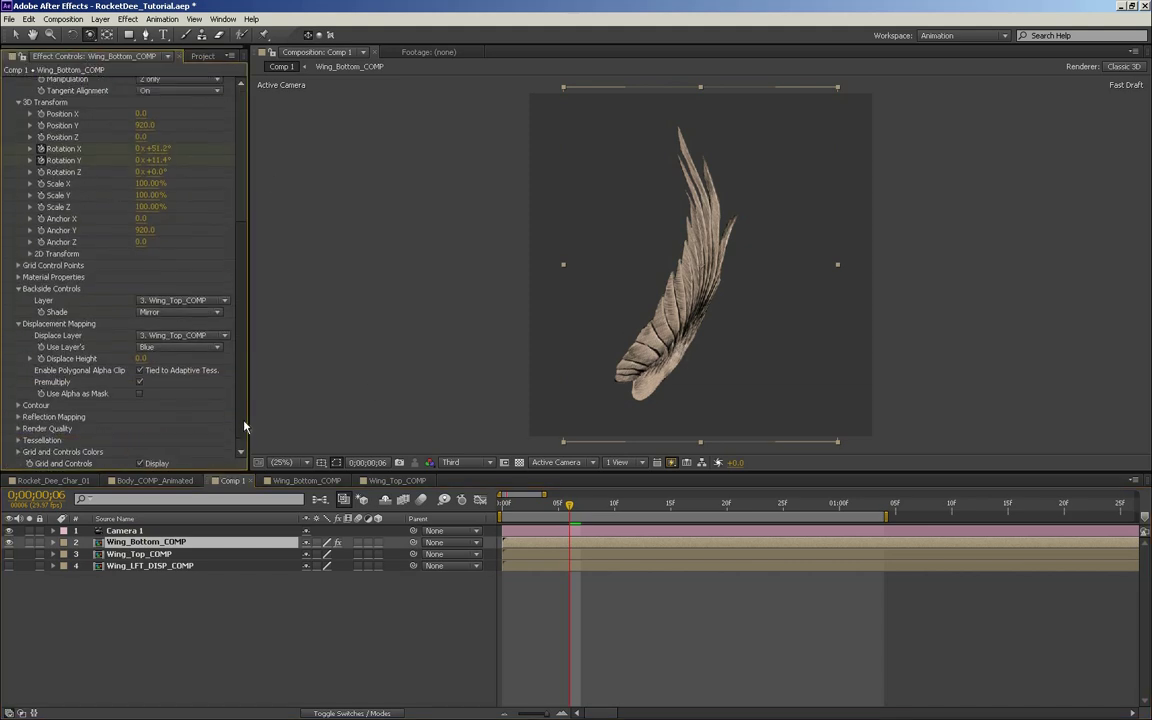
{"action": "left_click", "coordinate": [190, 325]}
{"action": "left_click", "coordinate": [190, 377]}
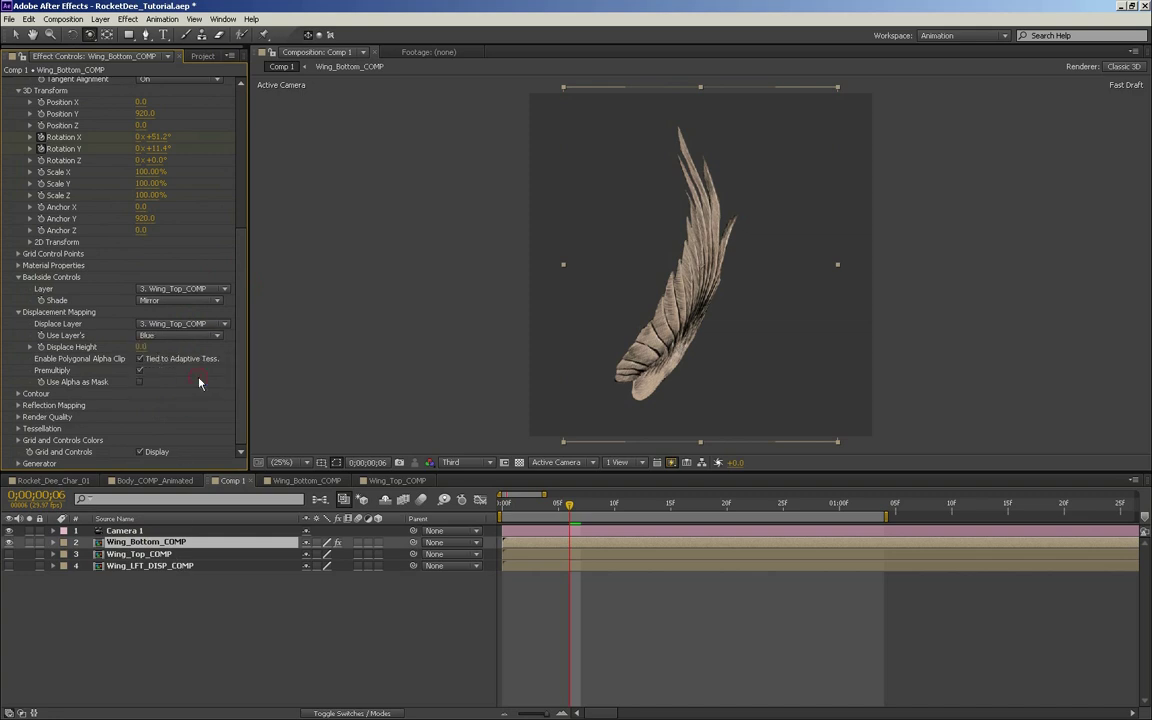
- Try a Displace Height of about -260 on the wing, and settle on -150
{"action": "left_click_drag", "start_coordinate": [141, 346], "coordinate": [118, 340]}
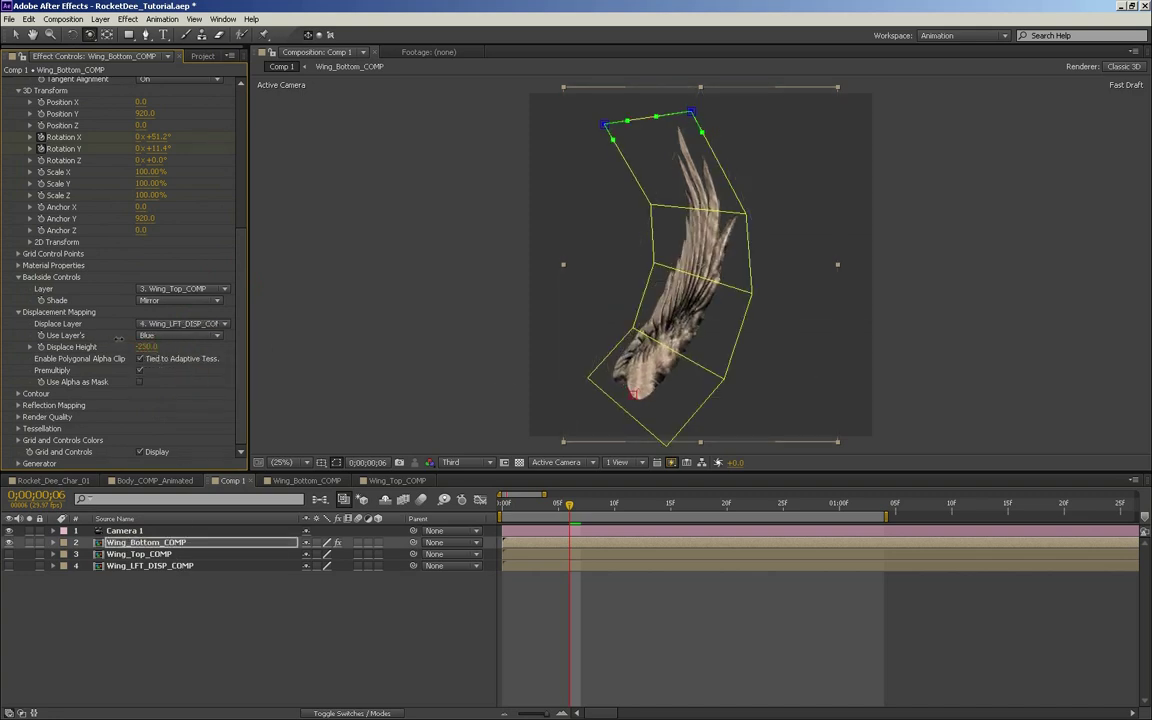
{"action": "left_click_drag", "start_coordinate": [744, 376], "coordinate": [702, 391]}
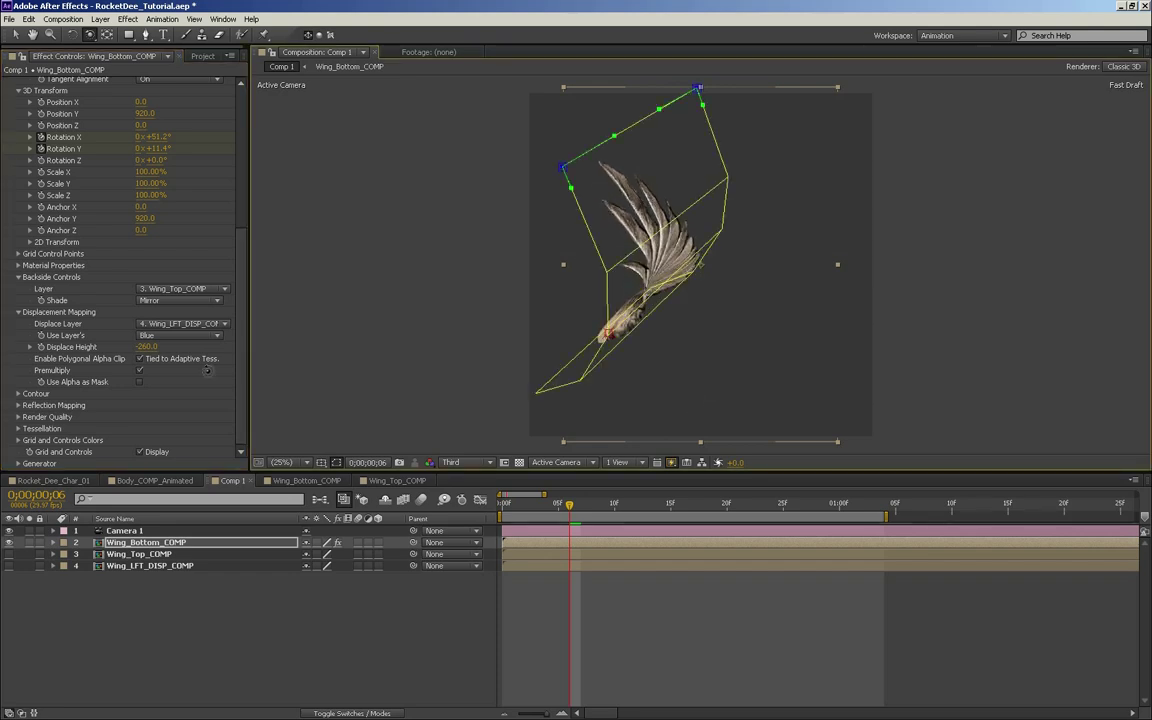
{"action": "left_click", "coordinate": [147, 347]}
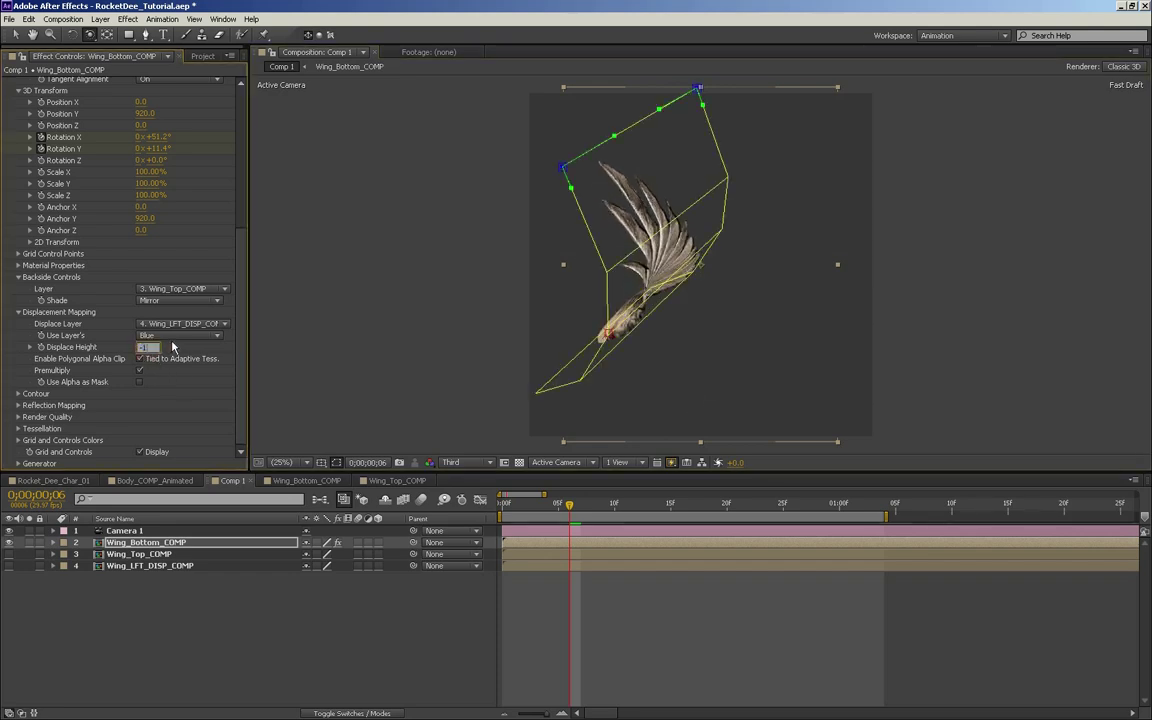
{"action": "key", "text": "Return"}
- Preview the flapping animation in Comp 1 and examine the displaced wing from several angles at frames 12 and 23
{"action": "mouse_move", "coordinate": [692, 340]}
{"action": "left_mouse_down"}
{"action": "mouse_move", "coordinate": [703, 332]}
{"action": "mouse_move", "coordinate": [597, 337]}
{"action": "mouse_move", "coordinate": [595, 348]}
{"action": "mouse_move", "coordinate": [697, 330]}
{"action": "mouse_move", "coordinate": [687, 333]}
{"action": "left_mouse_up"}
{"action": "key", "text": "KP_0"}
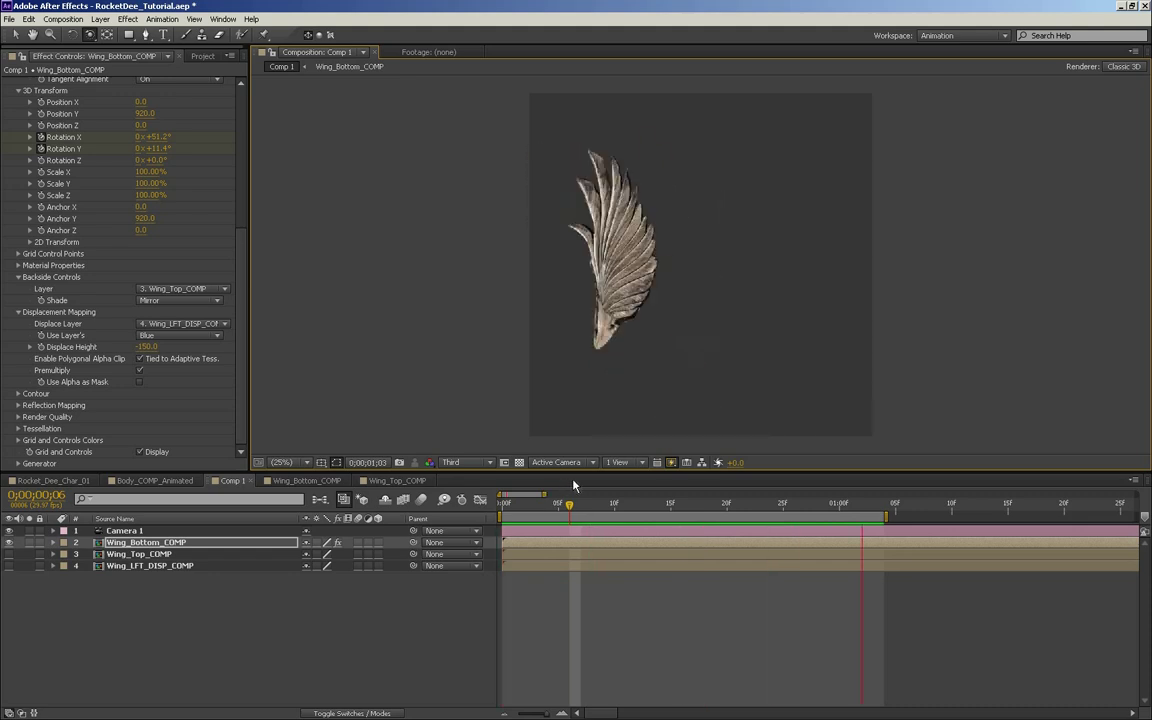
{"action": "key", "text": "space"}
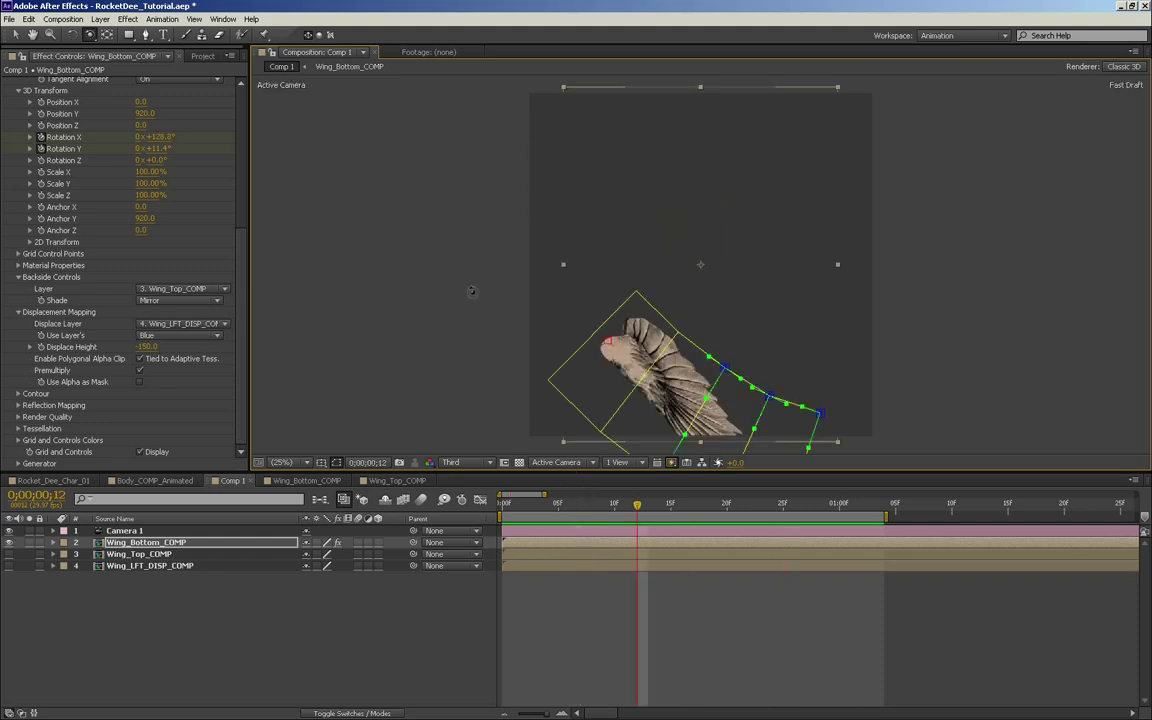
{"action": "left_click_drag", "start_coordinate": [601, 358], "coordinate": [600, 343]}
{"action": "key", "text": "c"}
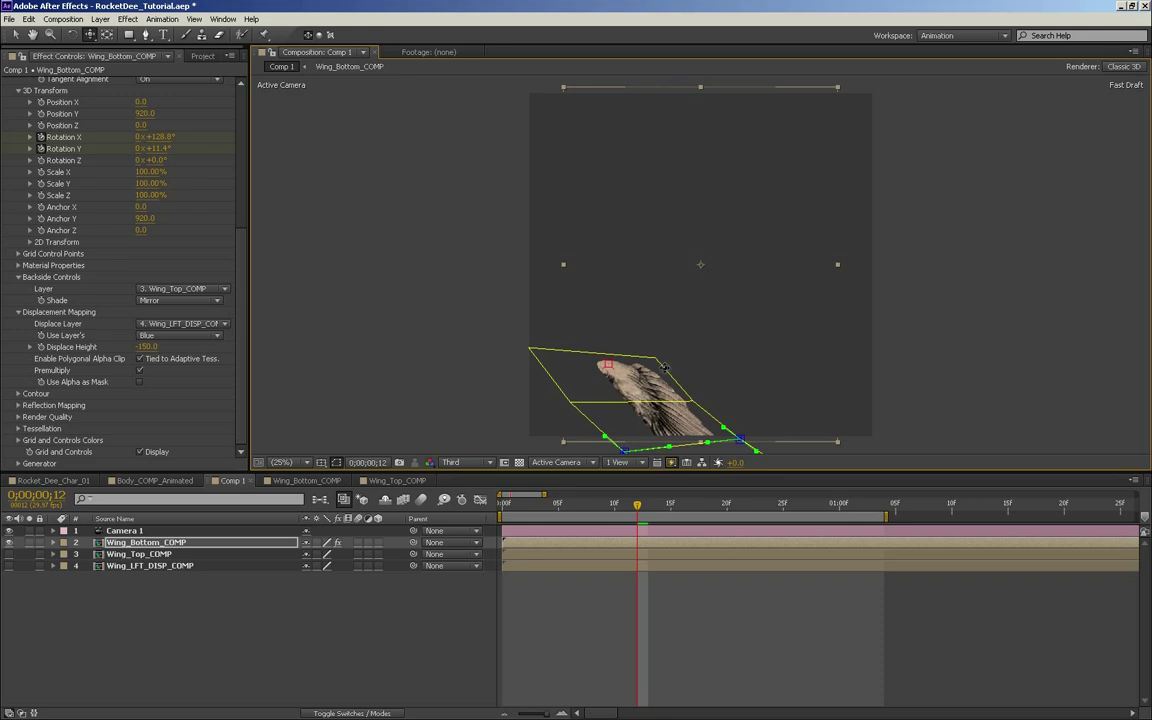
{"action": "left_click_drag", "start_coordinate": [672, 368], "coordinate": [691, 264]}
{"action": "left_click_drag", "start_coordinate": [638, 508], "coordinate": [761, 506]}
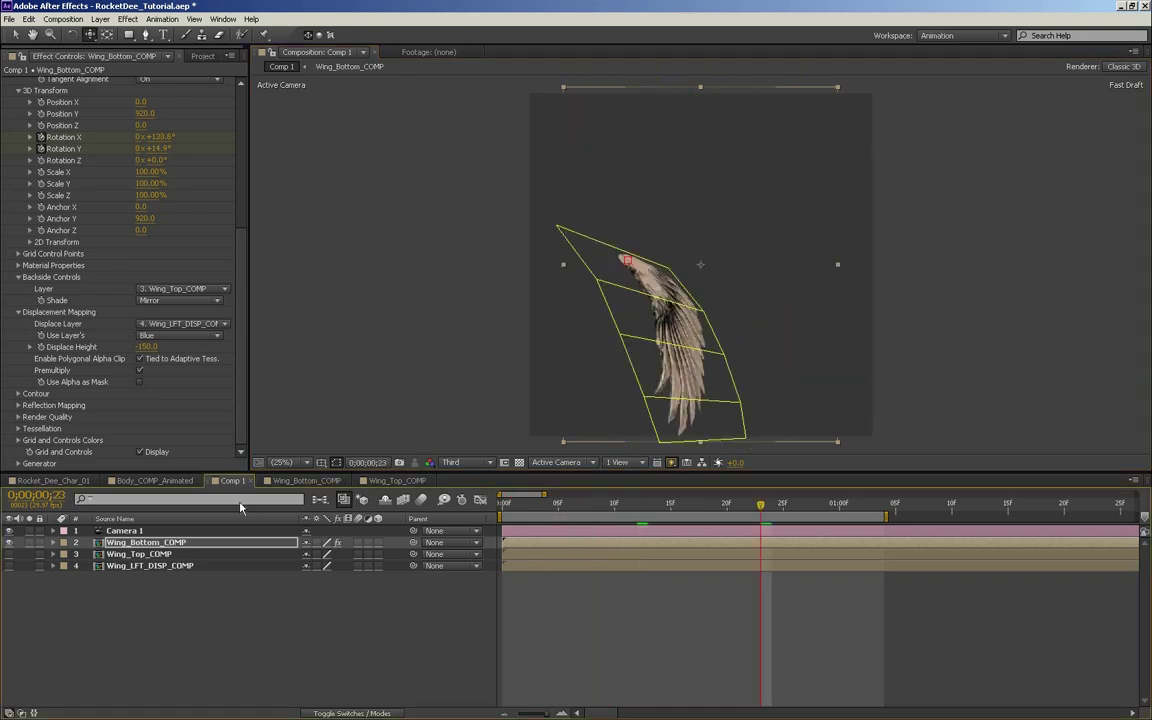
- Examine the layers of Wing_LFT_DISP_COMP by toggling their visibility, and return to Comp 1, placing it last among the open compositions
{"action": "double_click", "coordinate": [170, 570]}
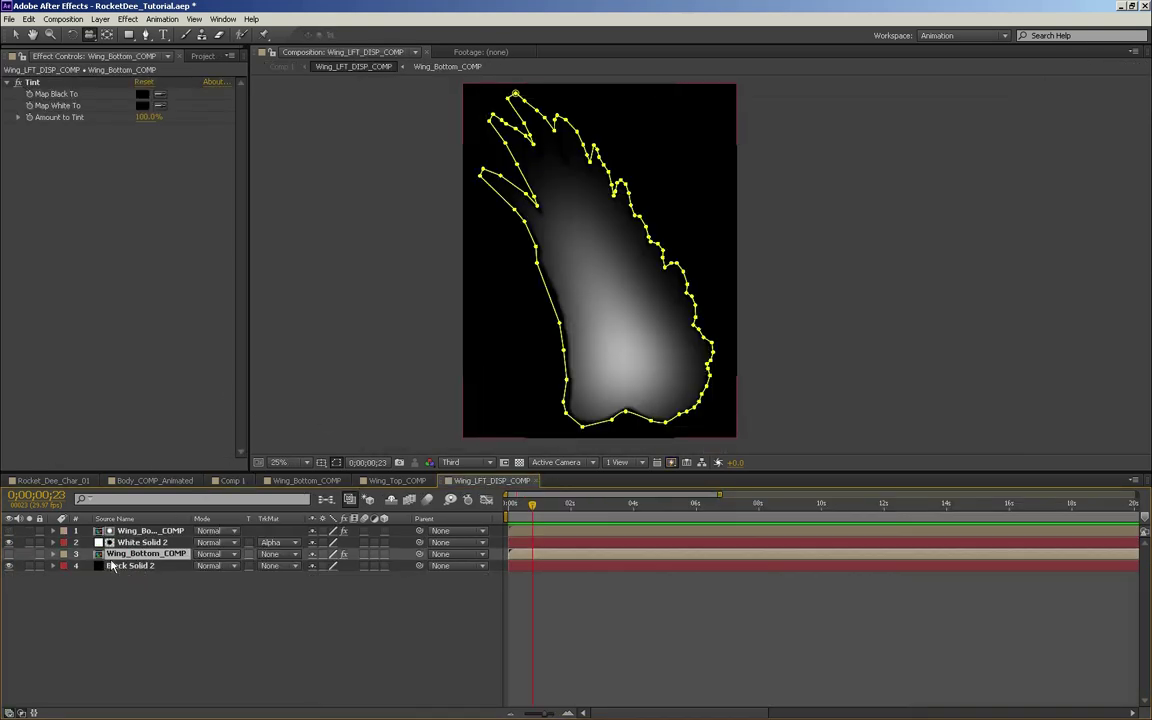
{"action": "left_click", "coordinate": [136, 532]}
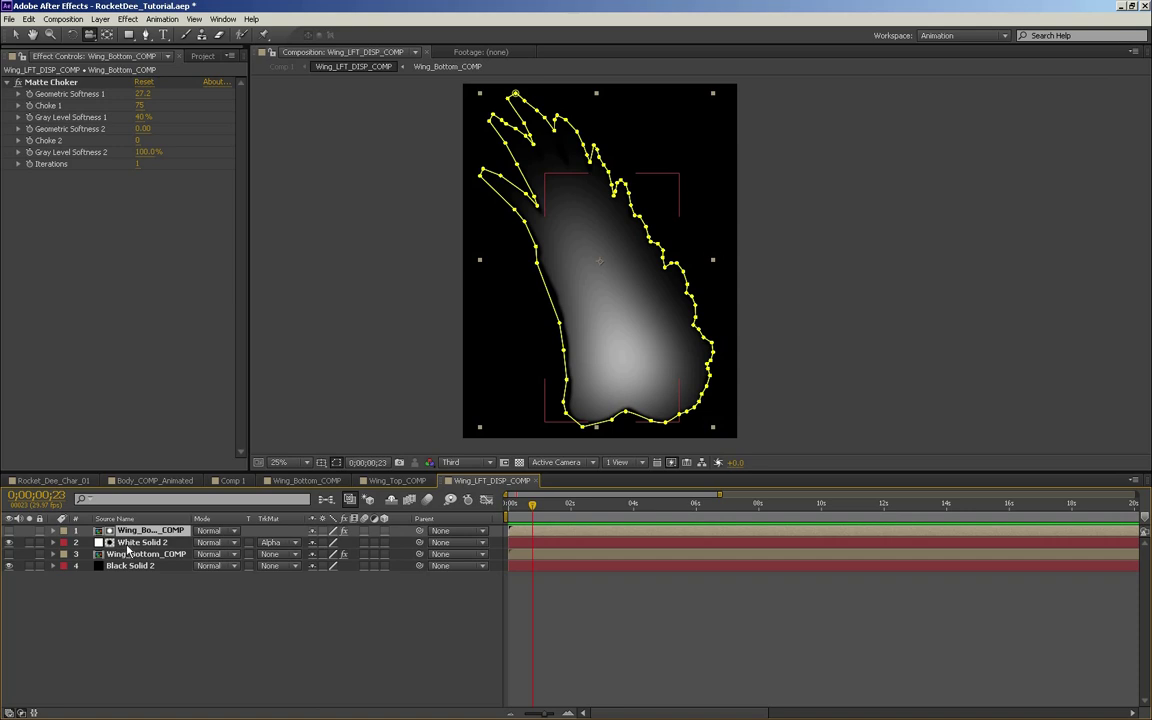
{"action": "left_click", "coordinate": [9, 554]}
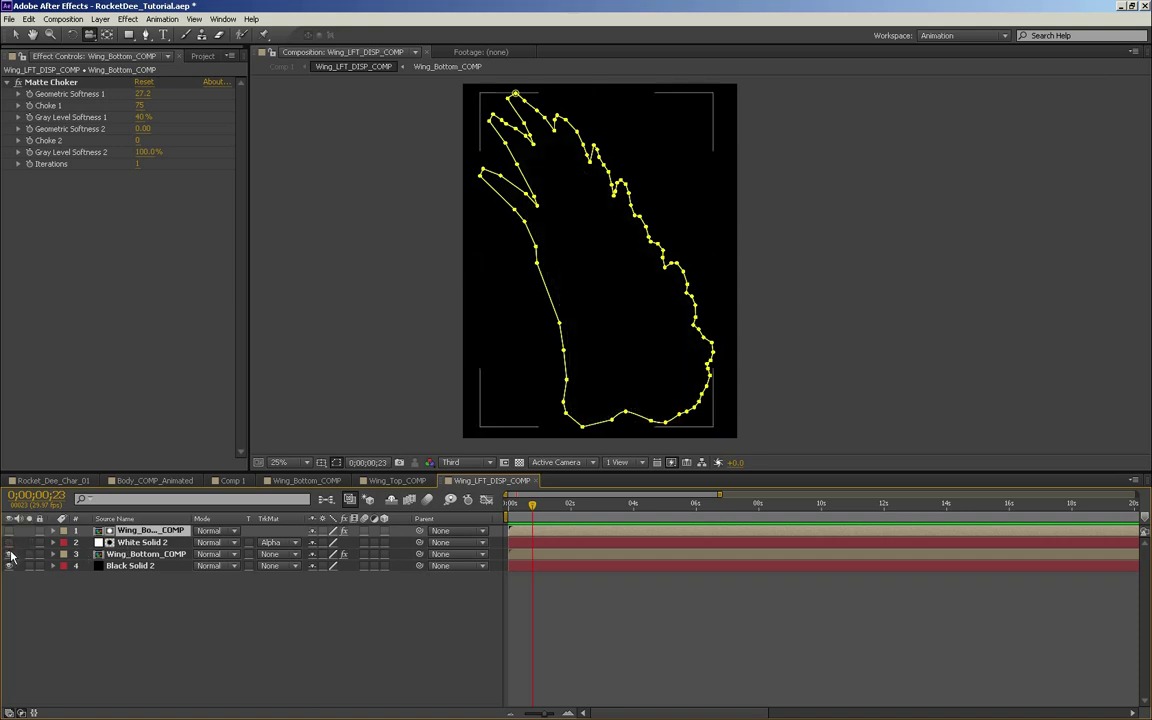
{"action": "left_click", "coordinate": [43, 555]}
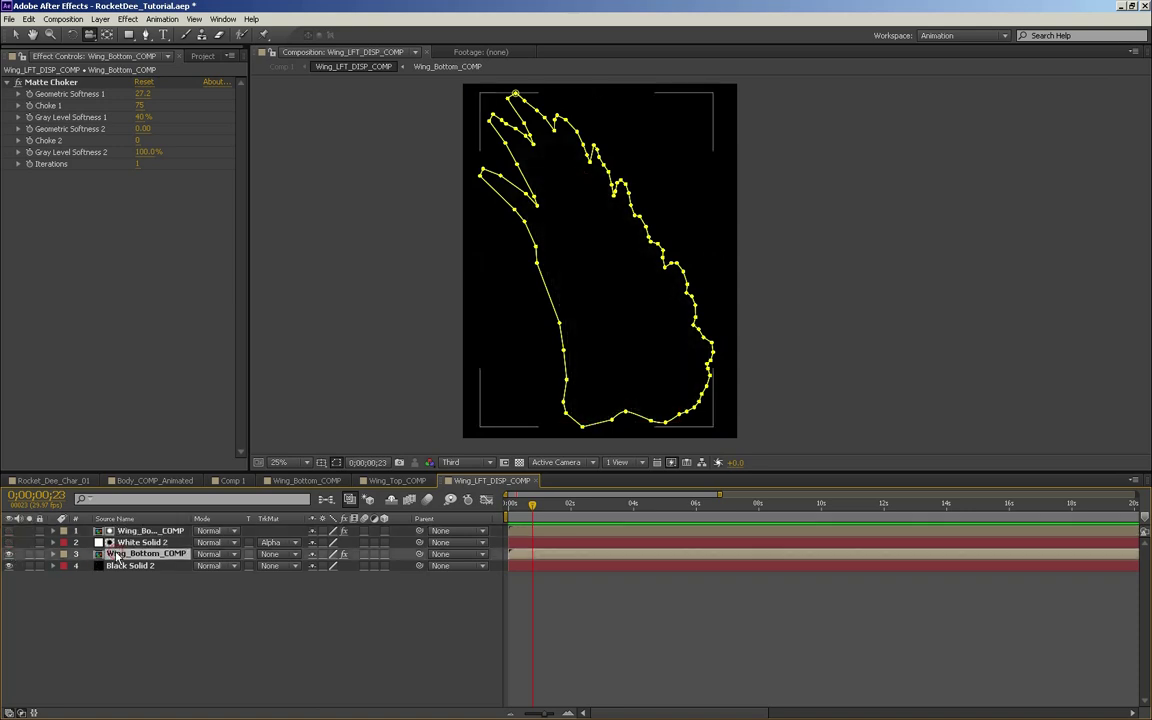
{"action": "left_click", "coordinate": [10, 566]}
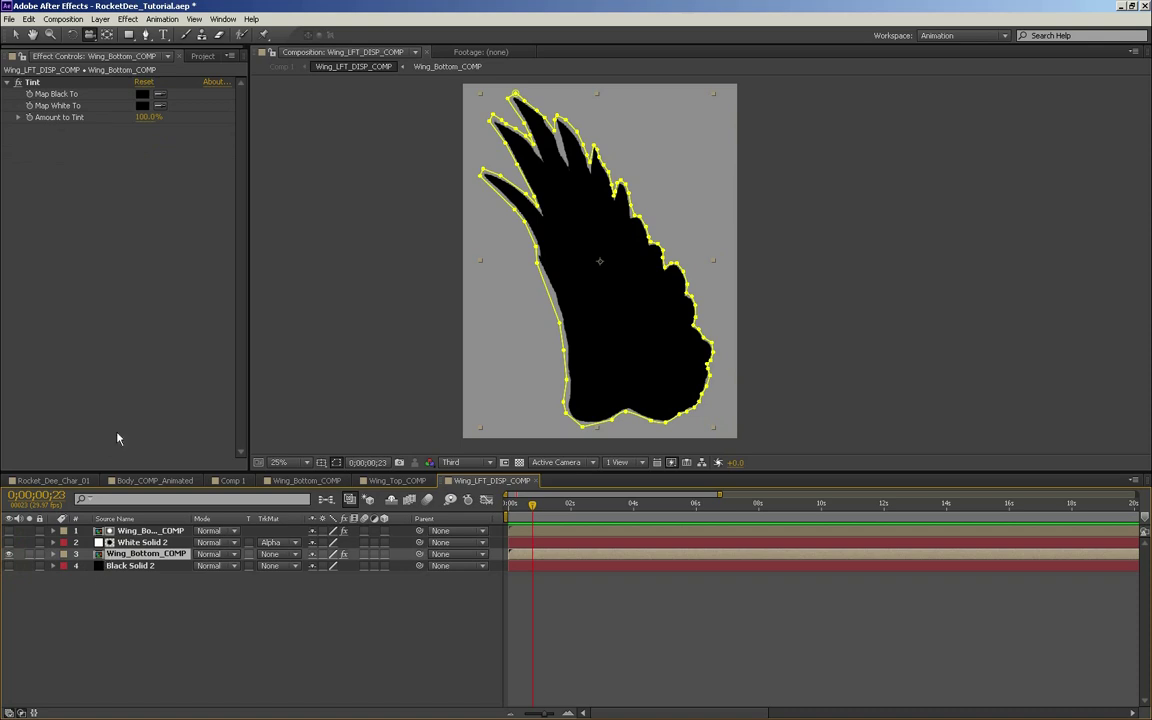
{"action": "left_click", "coordinate": [9, 554]}
{"action": "left_click", "coordinate": [9, 554]}
{"action": "left_click_drag", "start_coordinate": [234, 482], "coordinate": [506, 483]}
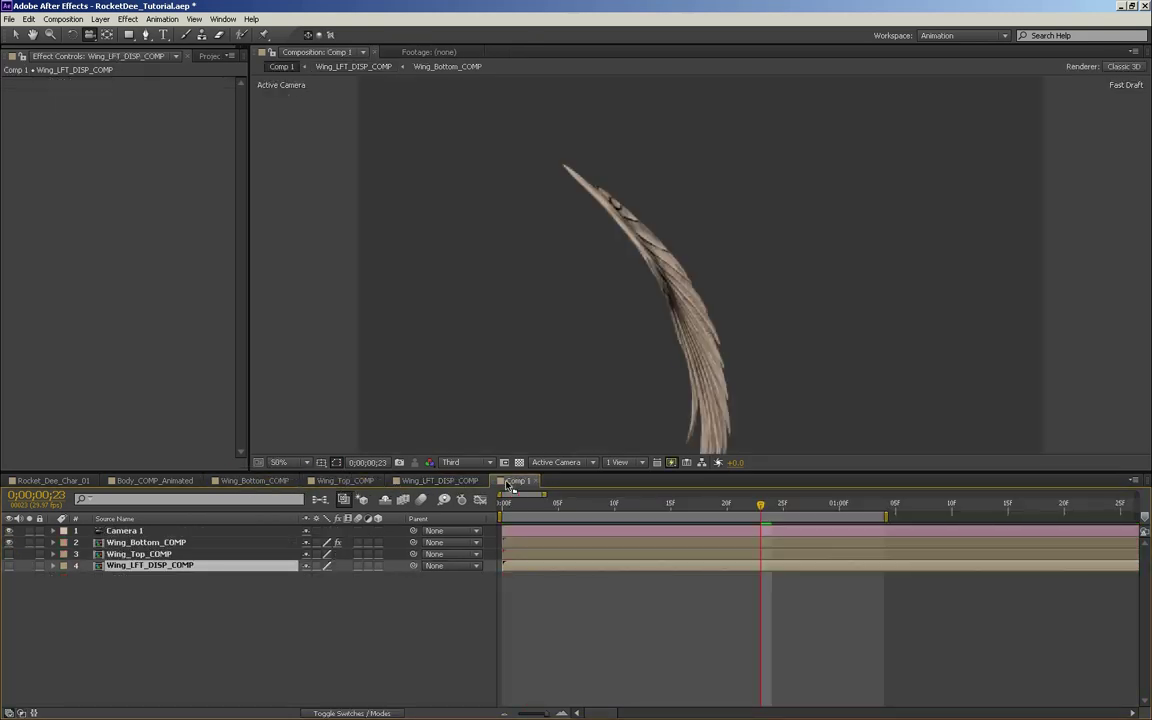
- Set the Tint's Map Black To colour to white on Wing_Bottom_COMP in Wing_LFT_DISP_COMP, and check the wing in Comp 1
{"action": "left_click_drag", "start_coordinate": [614, 295], "coordinate": [586, 309]}
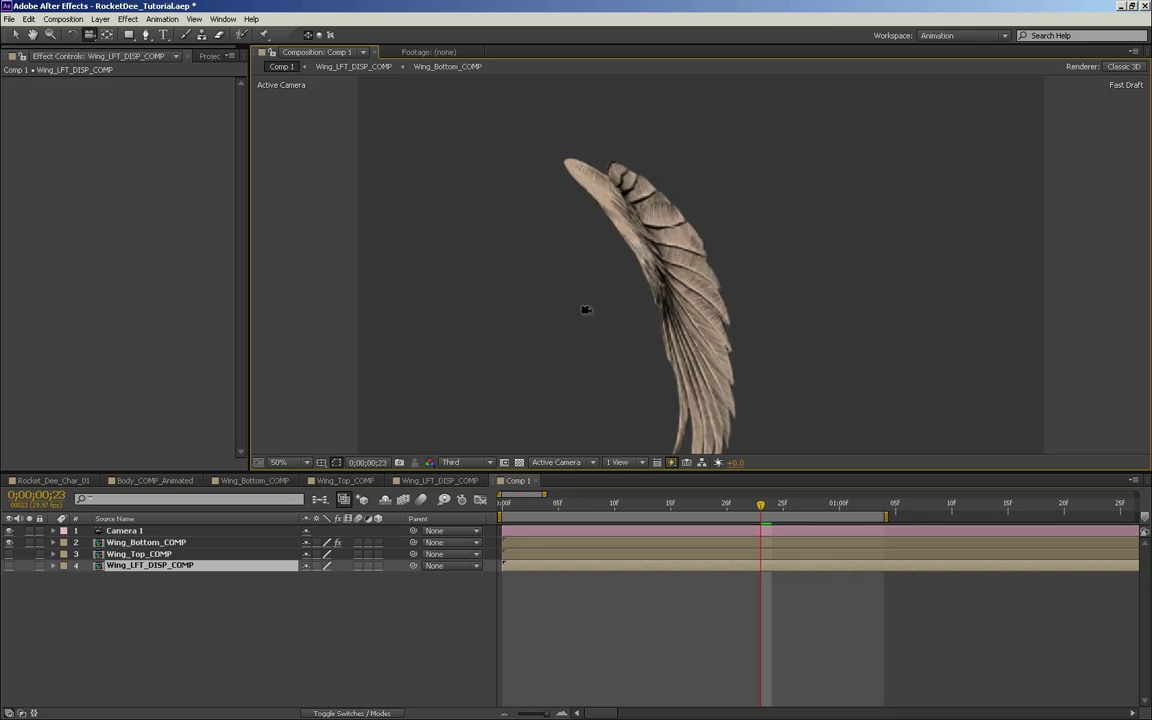
{"action": "left_click", "coordinate": [454, 483]}
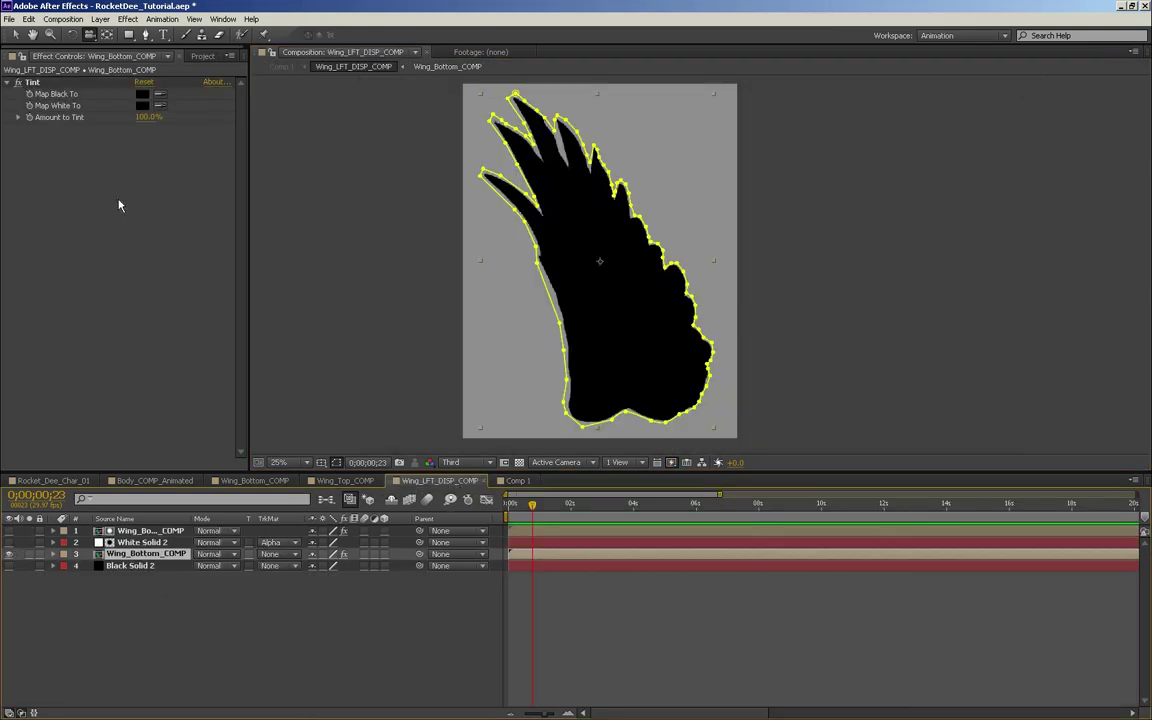
{"action": "left_click", "coordinate": [143, 97]}
{"action": "left_click_drag", "start_coordinate": [712, 471], "coordinate": [599, 359]}
{"action": "left_click", "coordinate": [912, 370]}
{"action": "left_click", "coordinate": [904, 368]}
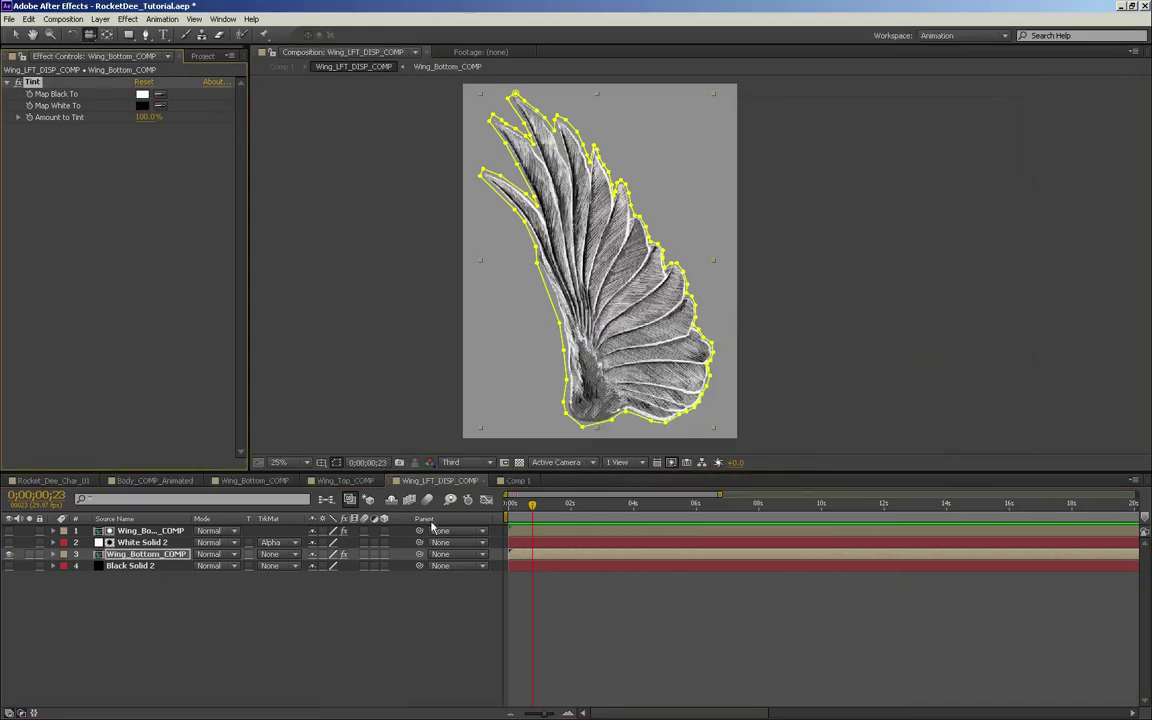
{"action": "left_click", "coordinate": [517, 481]}
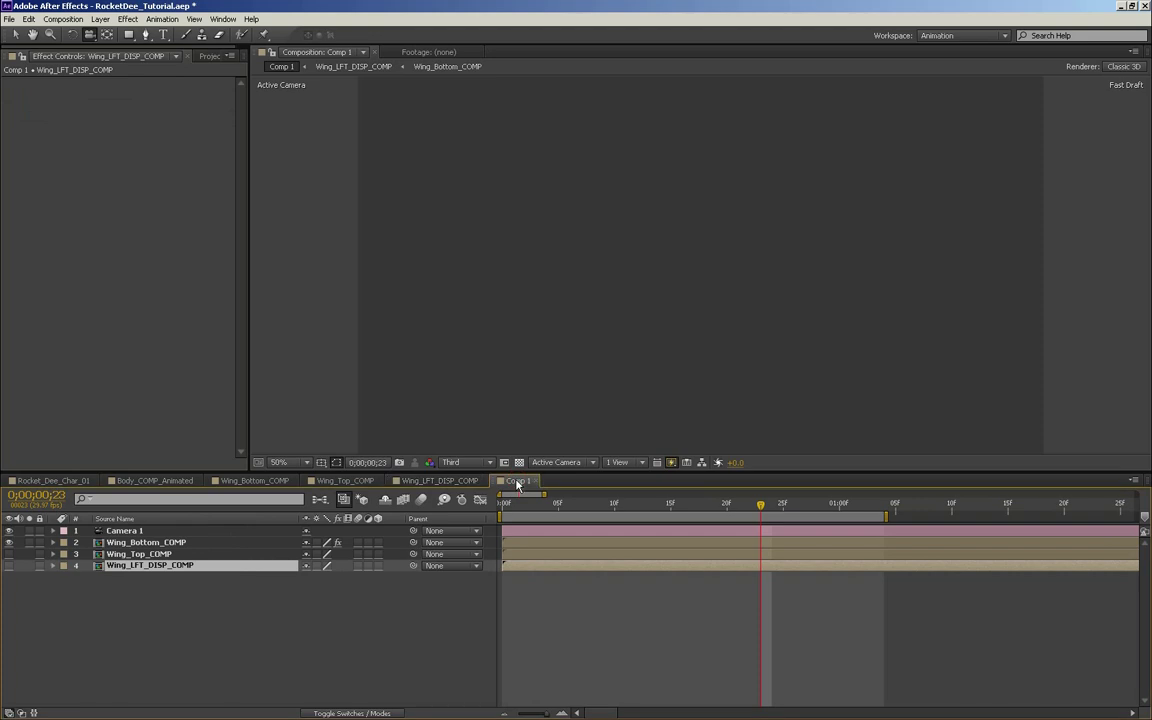
{"action": "mouse_move", "coordinate": [828, 347]}
{"action": "left_mouse_down"}
{"action": "mouse_move", "coordinate": [838, 331]}
{"action": "mouse_move", "coordinate": [828, 345]}
{"action": "left_mouse_up"}
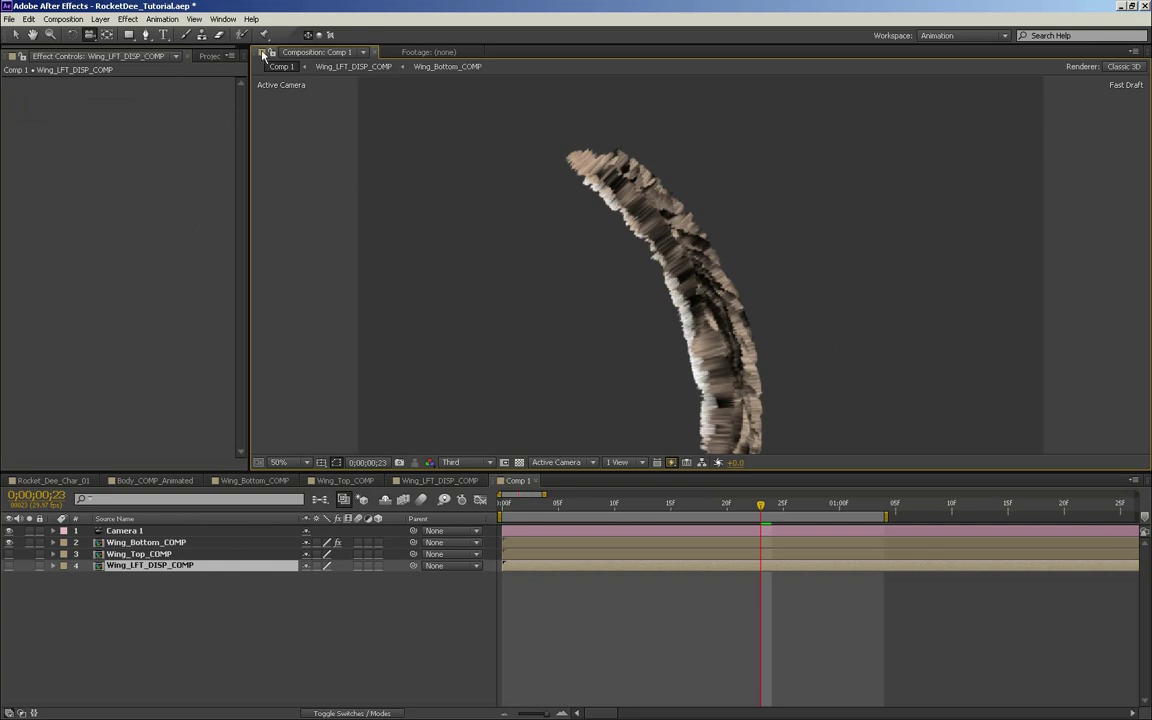
- Try a mid-grey Map Black To colour in the Tint while watching Comp 1, and set it back to black
{"action": "left_click", "coordinate": [440, 481]}
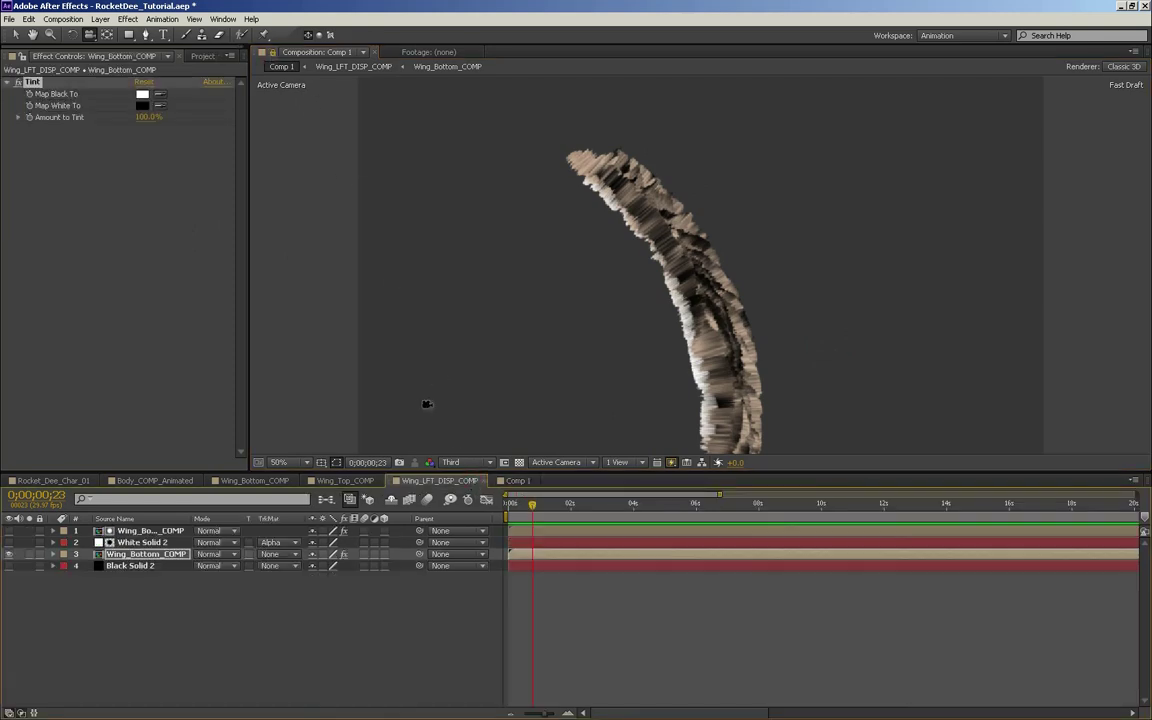
{"action": "left_click", "coordinate": [142, 93]}
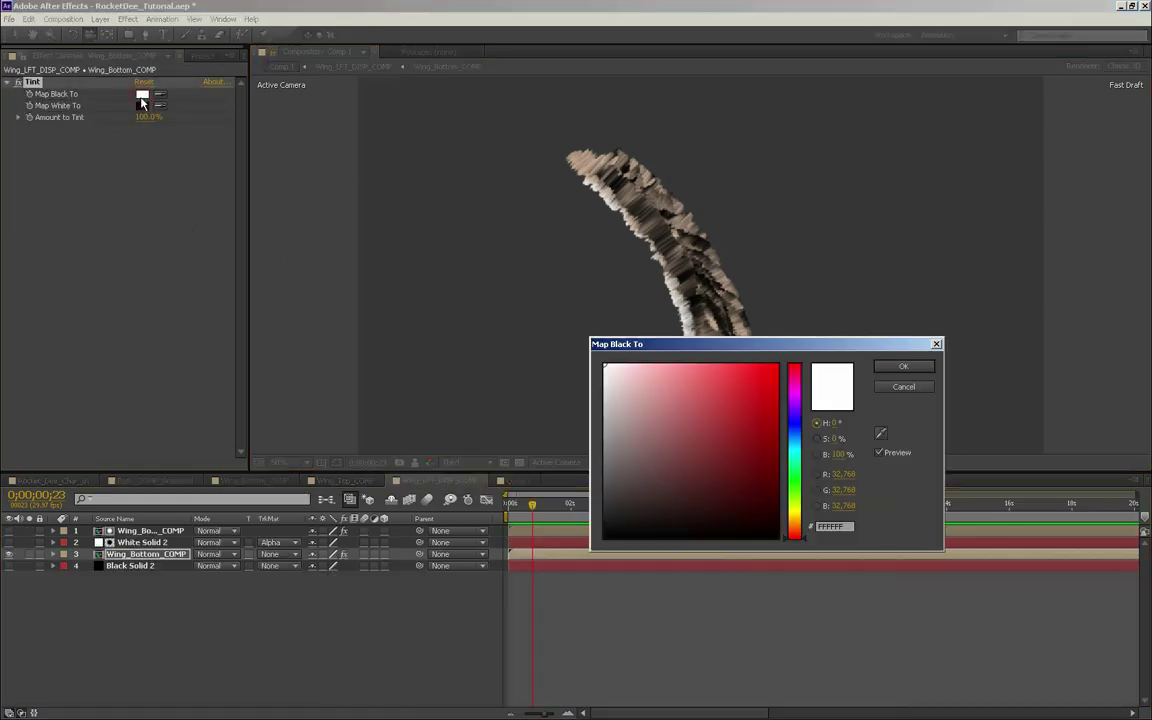
{"action": "left_click", "coordinate": [605, 437]}
{"action": "left_click", "coordinate": [903, 366]}
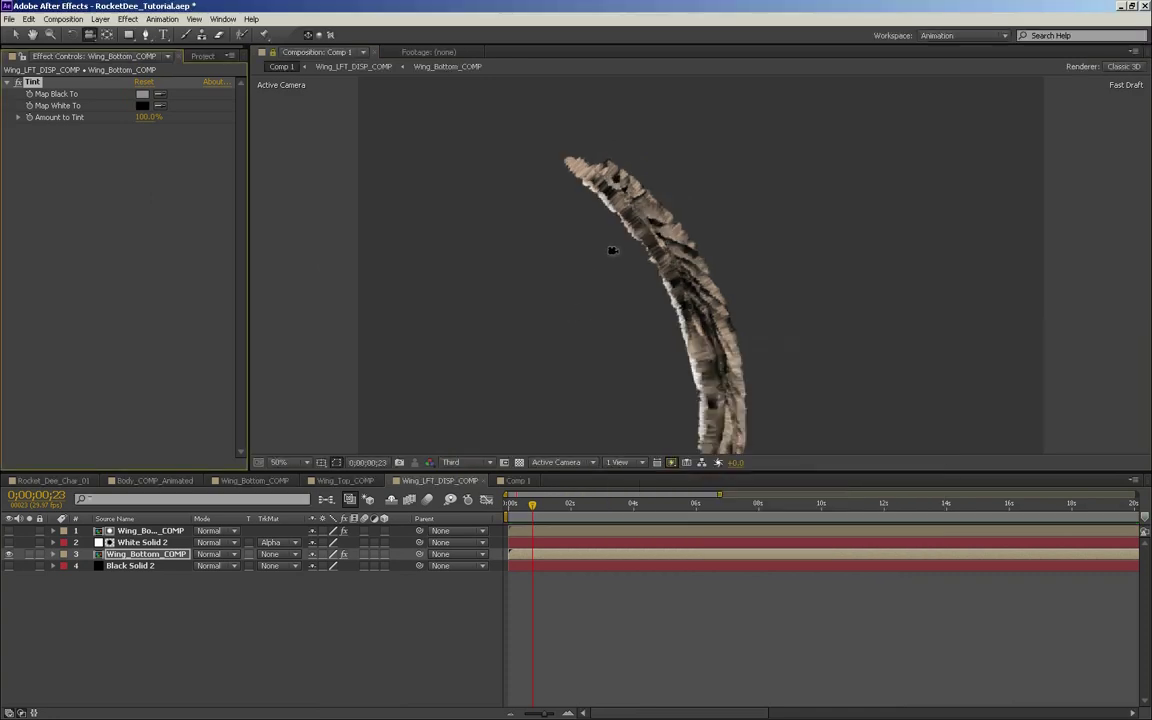
{"action": "left_click", "coordinate": [140, 93]}
{"action": "left_click_drag", "start_coordinate": [728, 447], "coordinate": [423, 598]}
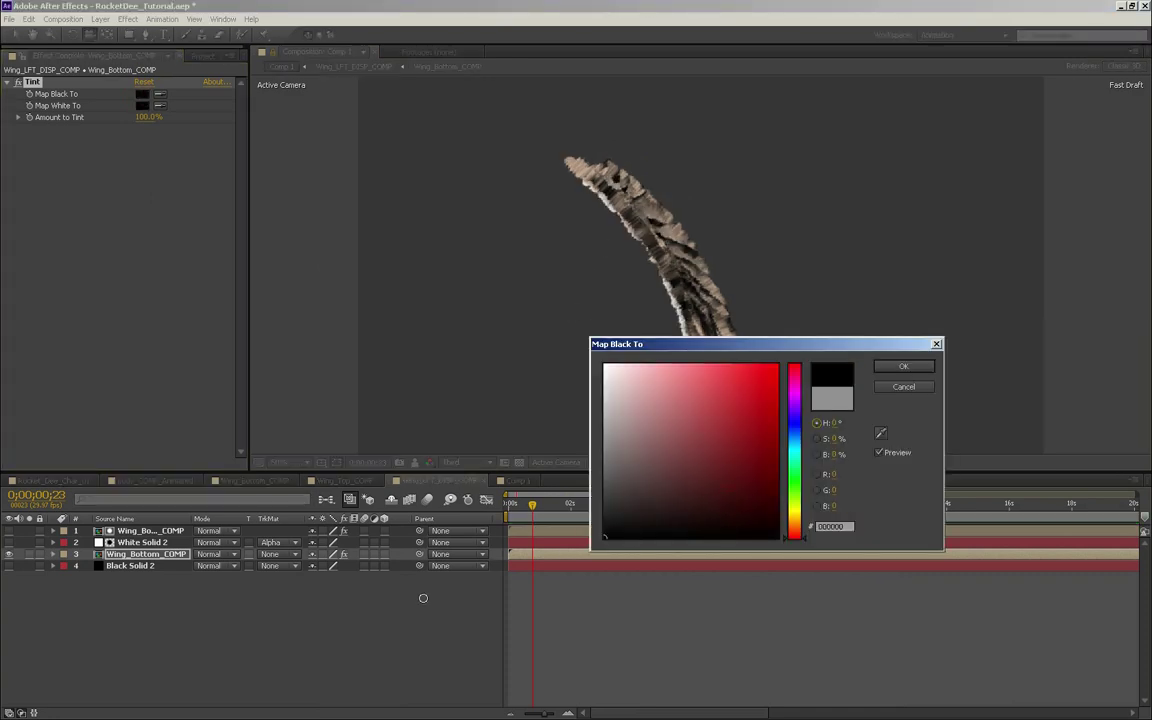
{"action": "left_click", "coordinate": [900, 368]}
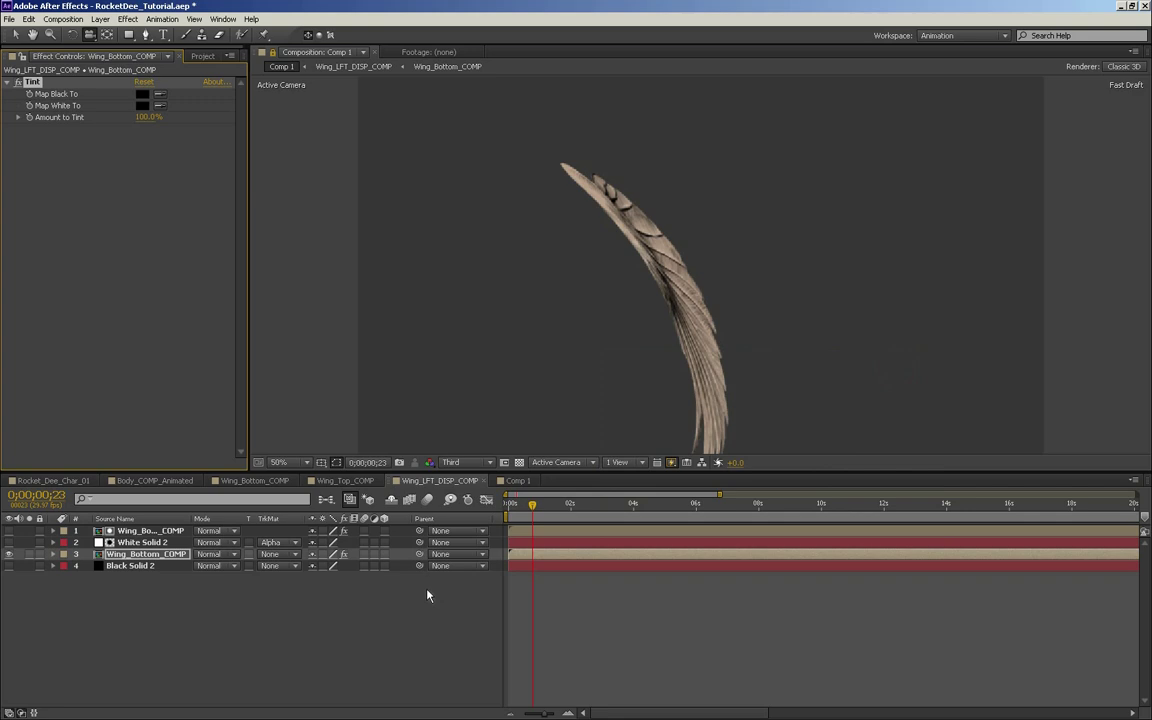
- Show White Solid 2 in Wing_LFT_DISP_COMP and set it to No Track Matte
{"action": "left_click", "coordinate": [511, 484]}
{"action": "left_click", "coordinate": [474, 482]}
{"action": "left_click", "coordinate": [330, 68]}
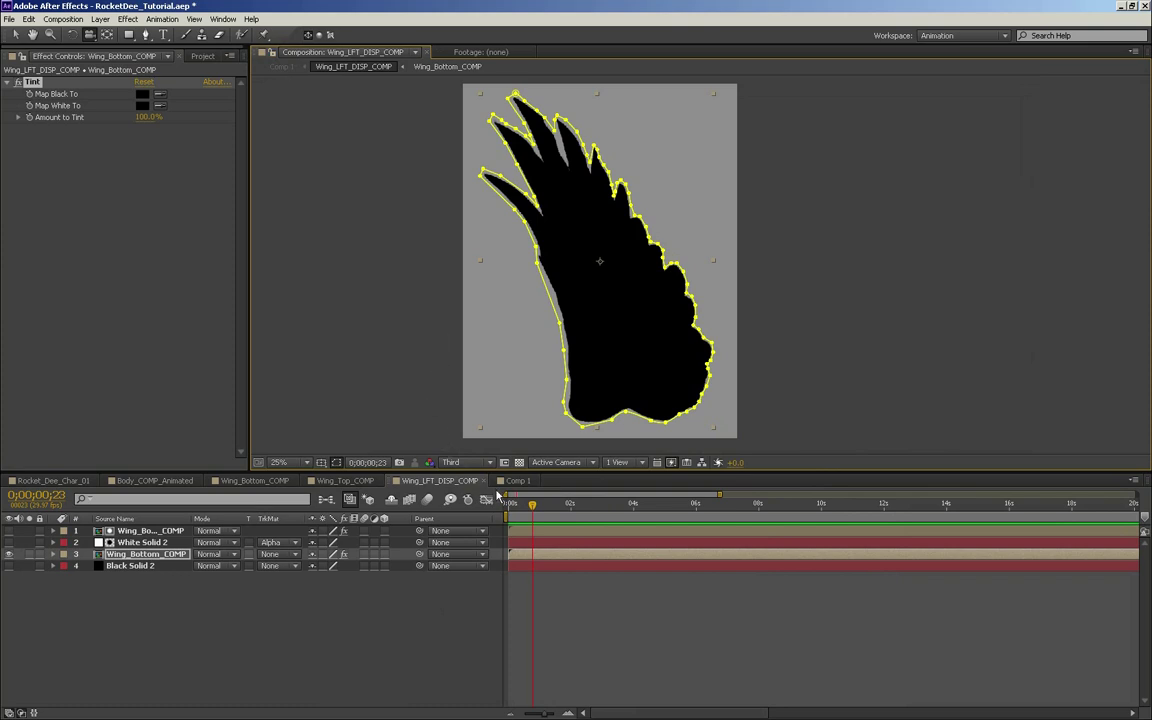
{"action": "left_click", "coordinate": [128, 543]}
{"action": "left_click", "coordinate": [11, 543]}
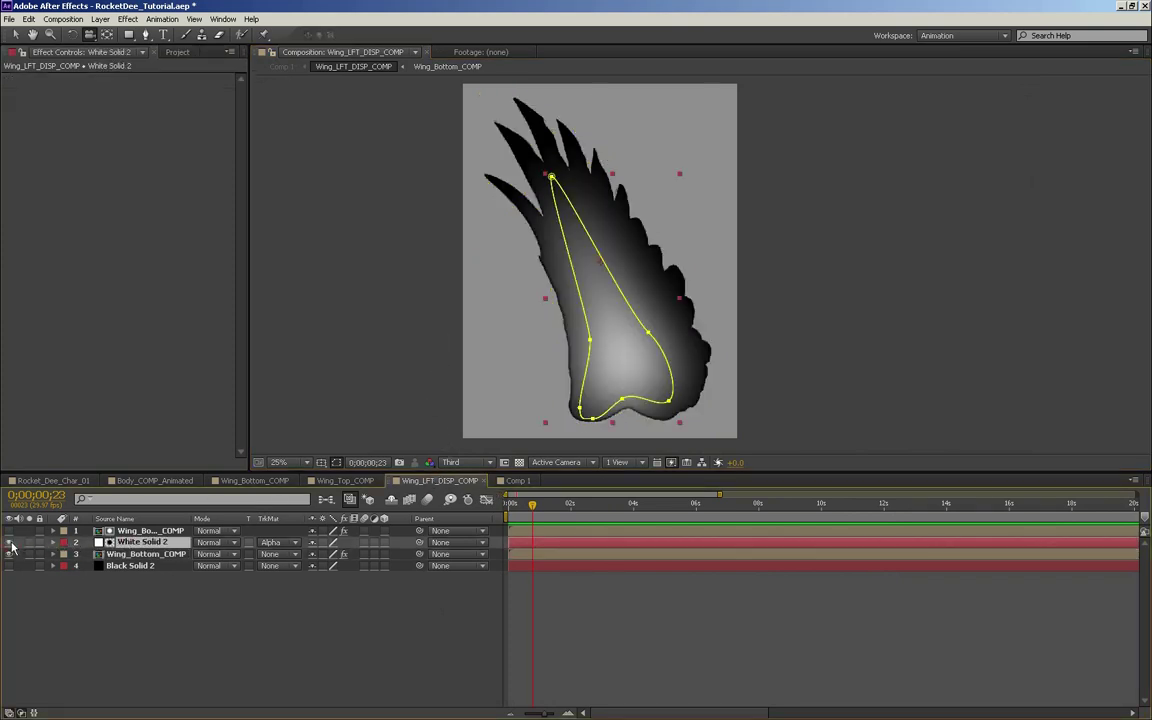
{"action": "left_click", "coordinate": [269, 546]}
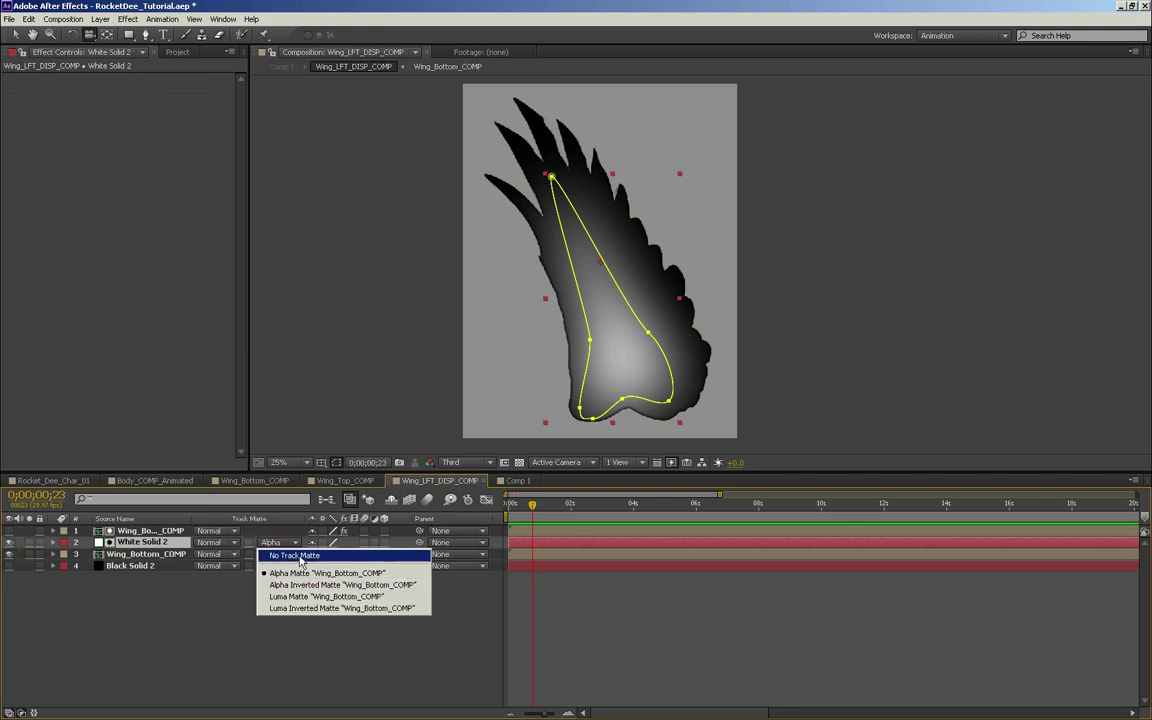
{"action": "left_click", "coordinate": [290, 549]}
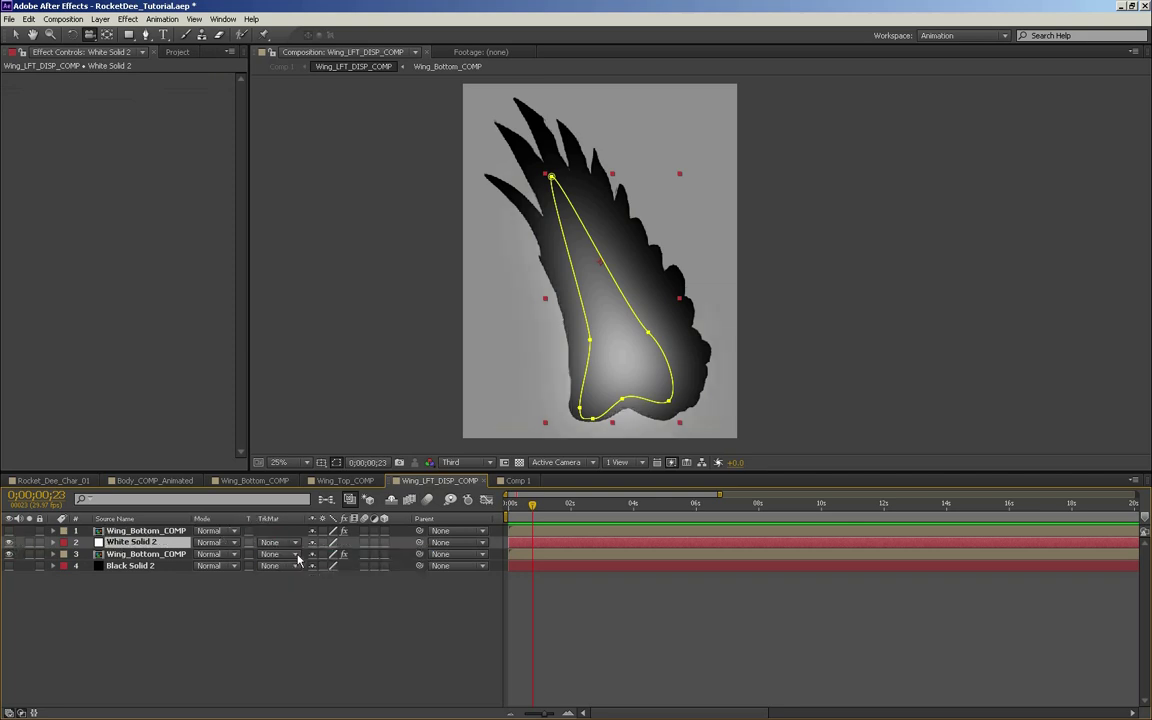
- Reveal White Solid 2's mask, try mask mode None and restore Add, leaving Black Solid 2 hidden
{"action": "left_click", "coordinate": [8, 544]}
{"action": "left_click", "coordinate": [8, 544]}
{"action": "key", "text": "m"}
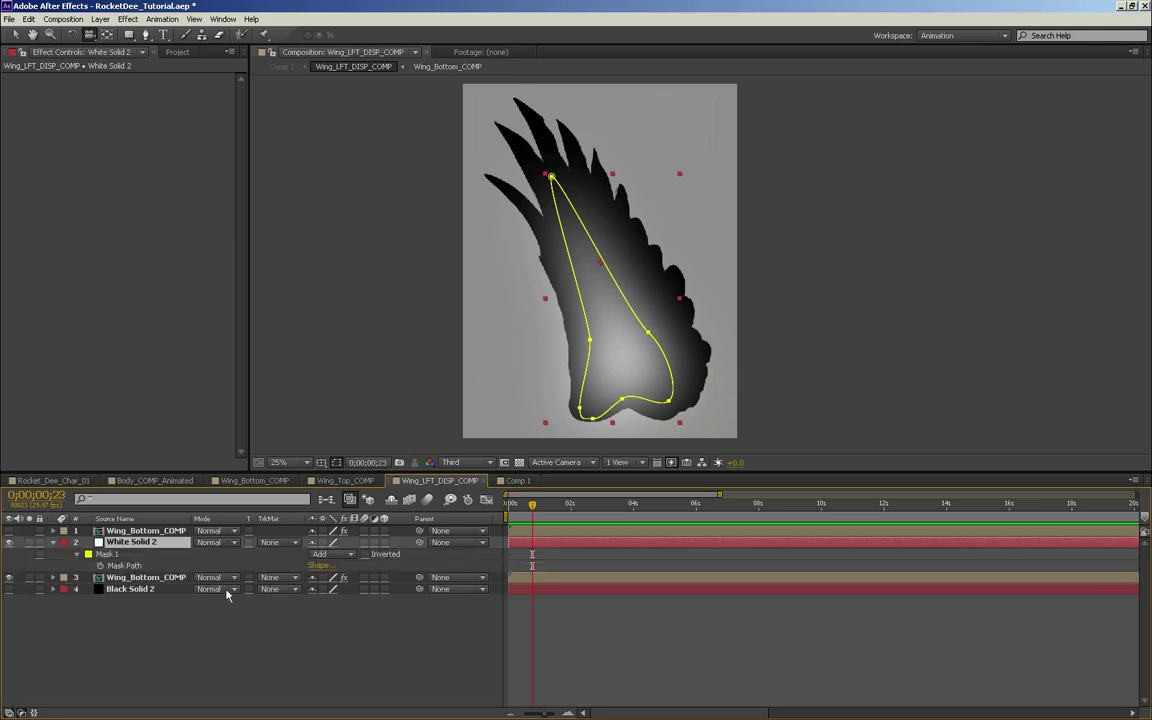
{"action": "left_click", "coordinate": [318, 556]}
{"action": "left_click", "coordinate": [325, 564]}
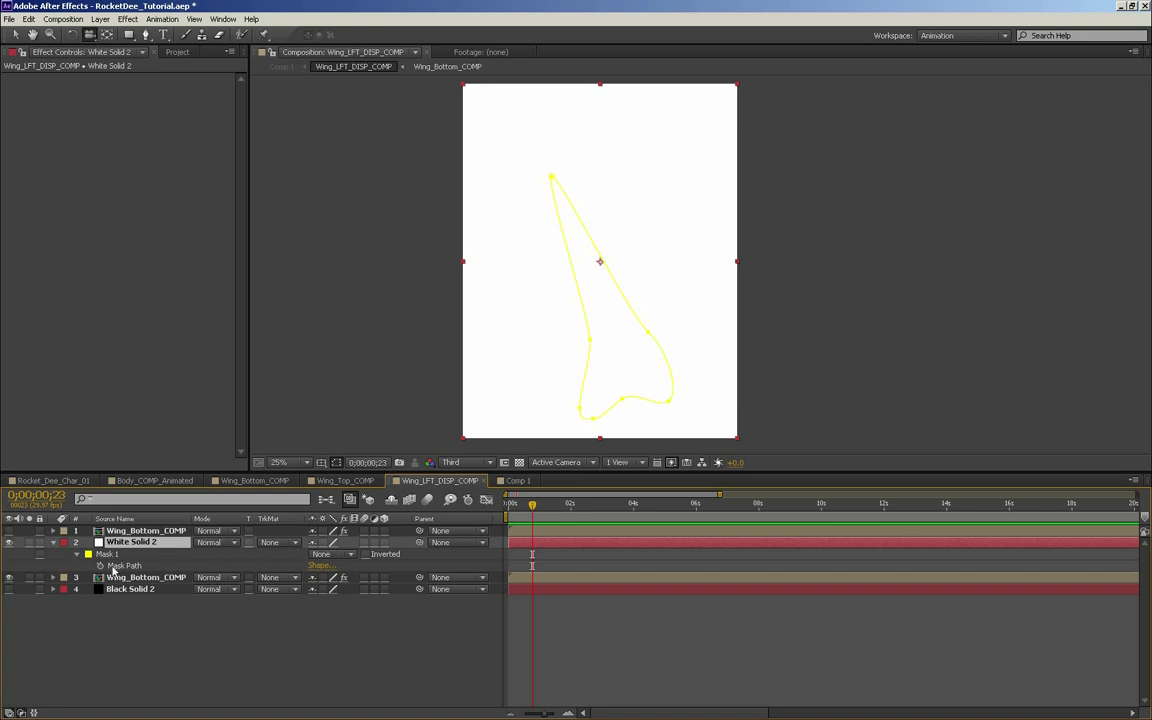
{"action": "left_click", "coordinate": [318, 554]}
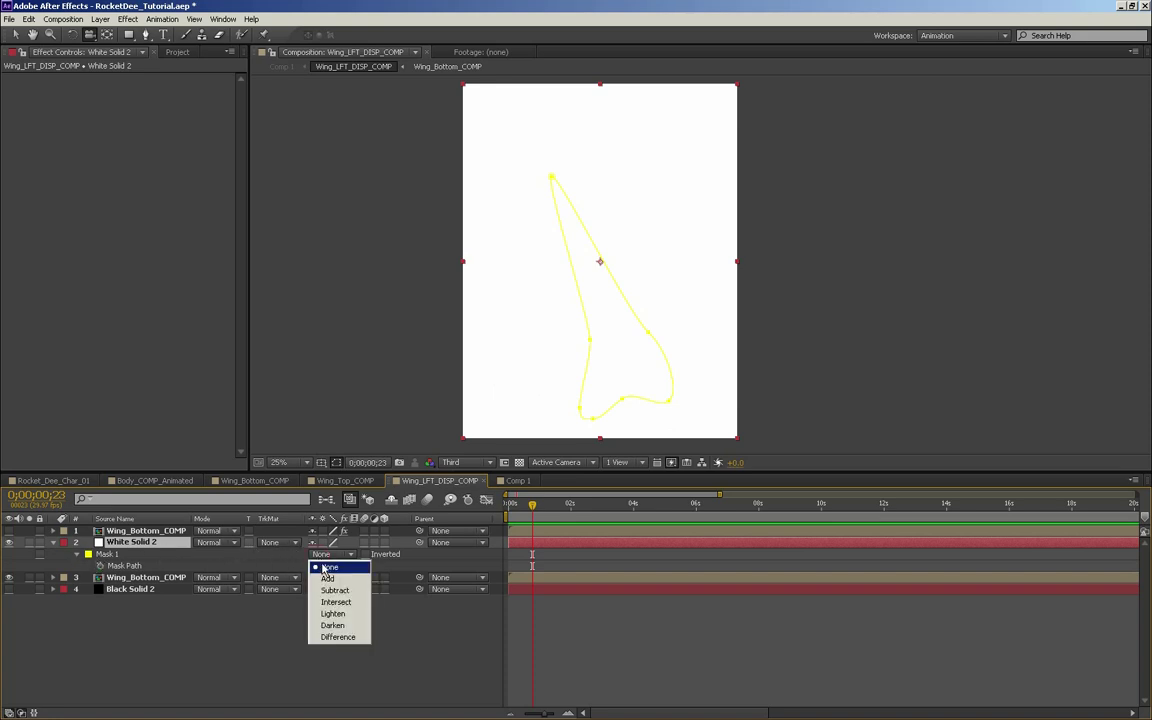
{"action": "left_click", "coordinate": [328, 576]}
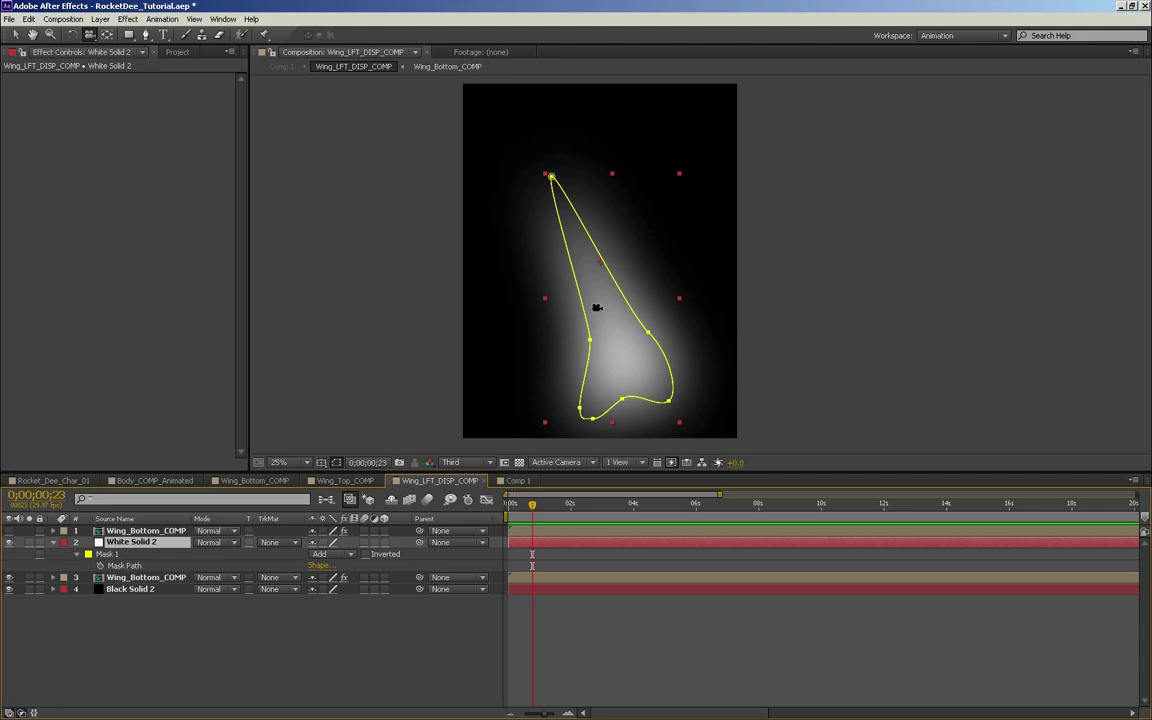
{"action": "left_click", "coordinate": [9, 589]}
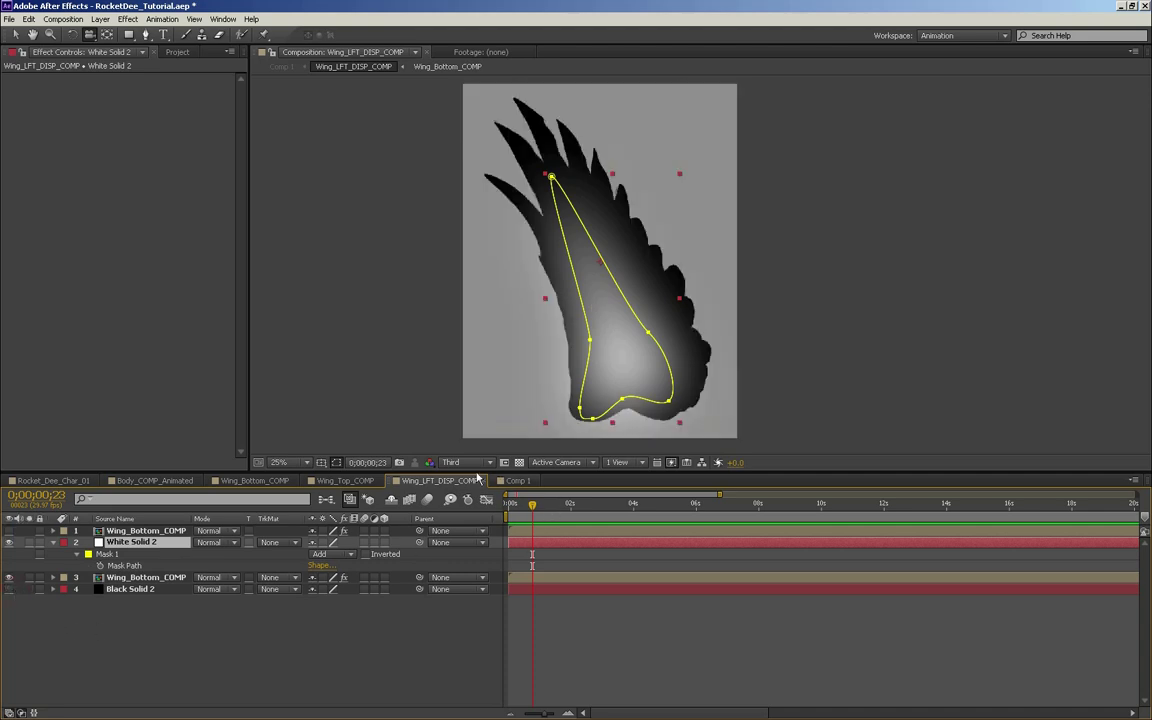
- Check the wing with the unmatted displacement in Comp 1 at Half preview resolution
{"action": "left_click", "coordinate": [507, 481]}
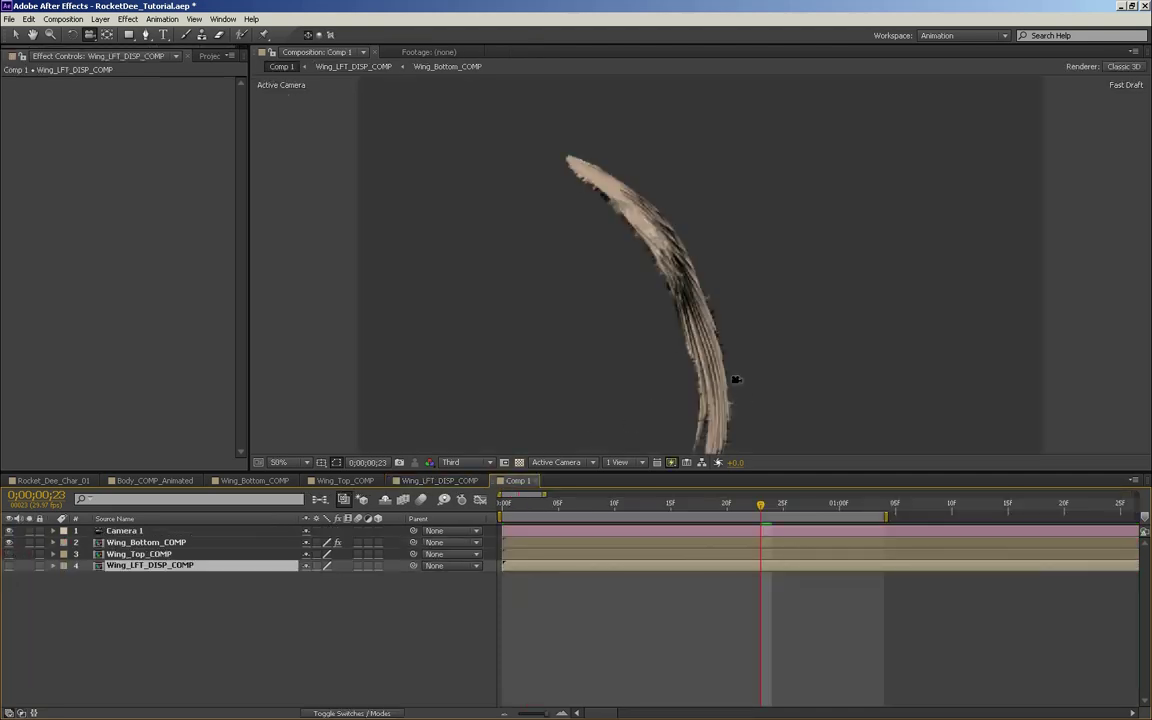
{"action": "left_click", "coordinate": [490, 462]}
{"action": "left_click", "coordinate": [458, 433]}
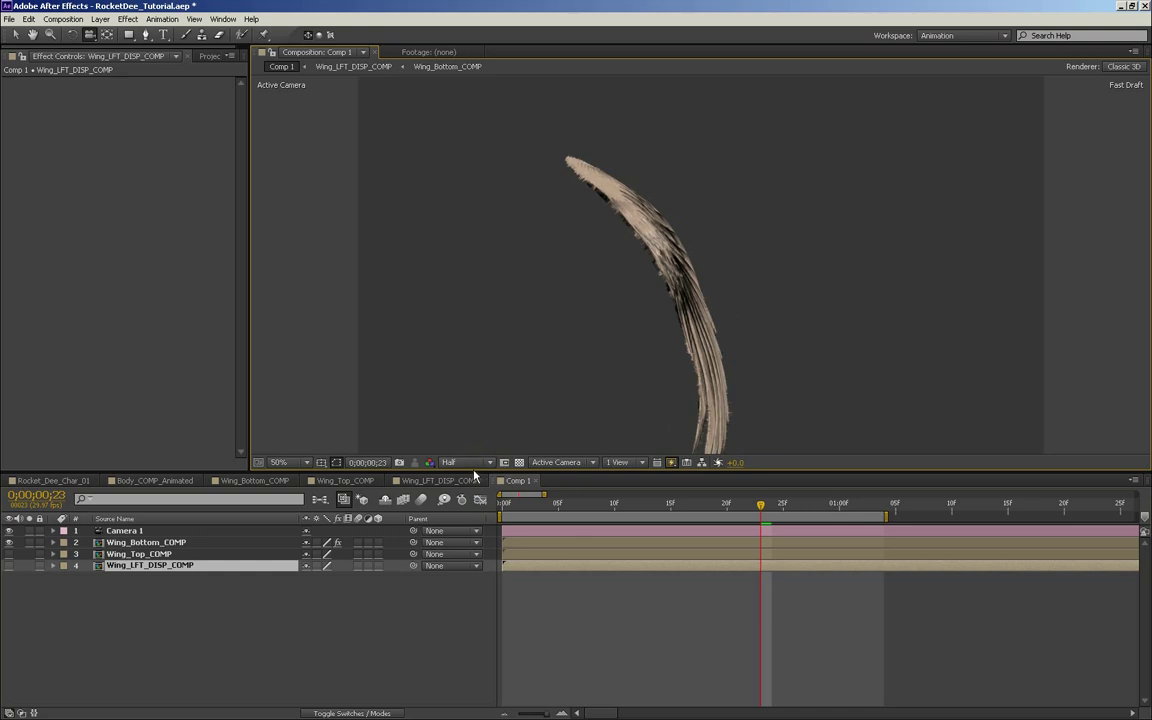
- Show Black Solid 2 behind the displacement artwork and examine the wing's edges in Comp 1 from other angles
{"action": "left_click", "coordinate": [440, 481]}
{"action": "key", "text": "period"}
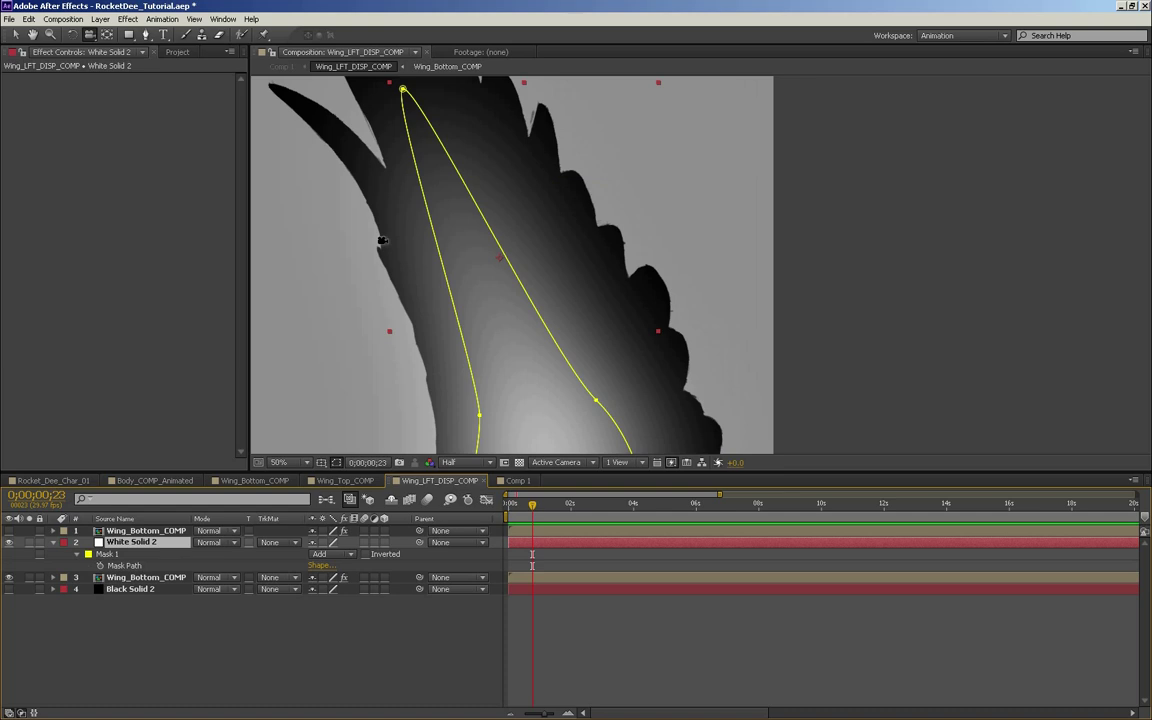
{"action": "key", "text": "comma"}
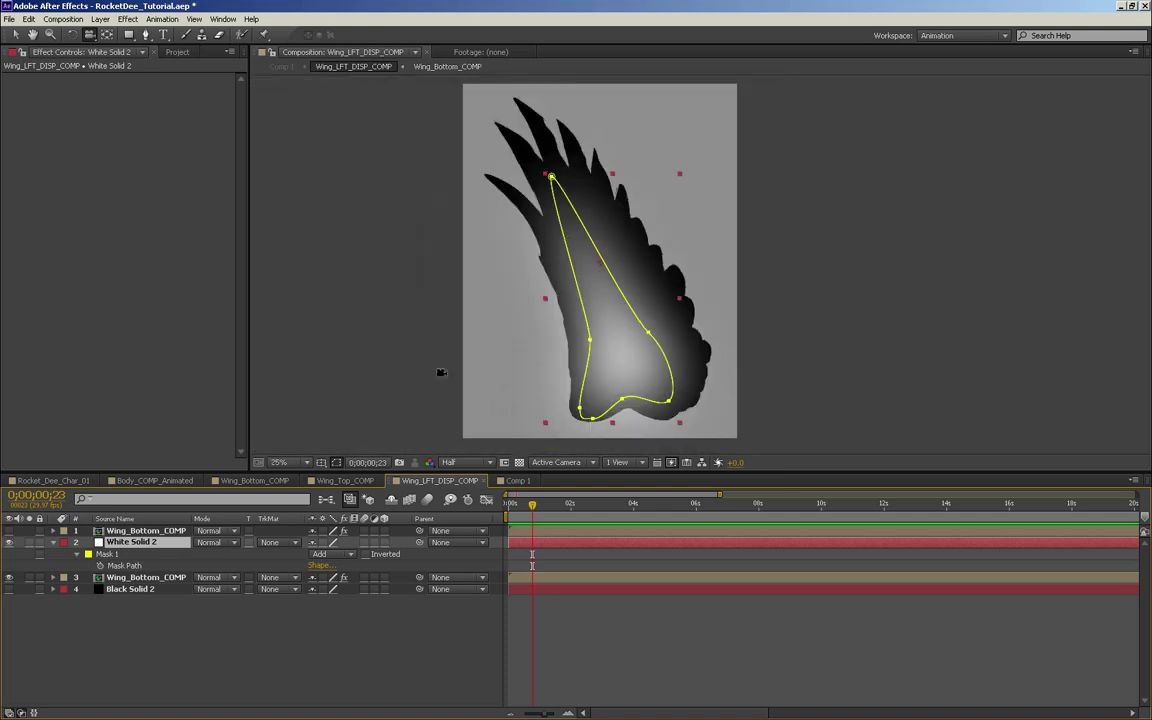
{"action": "left_click", "coordinate": [10, 589]}
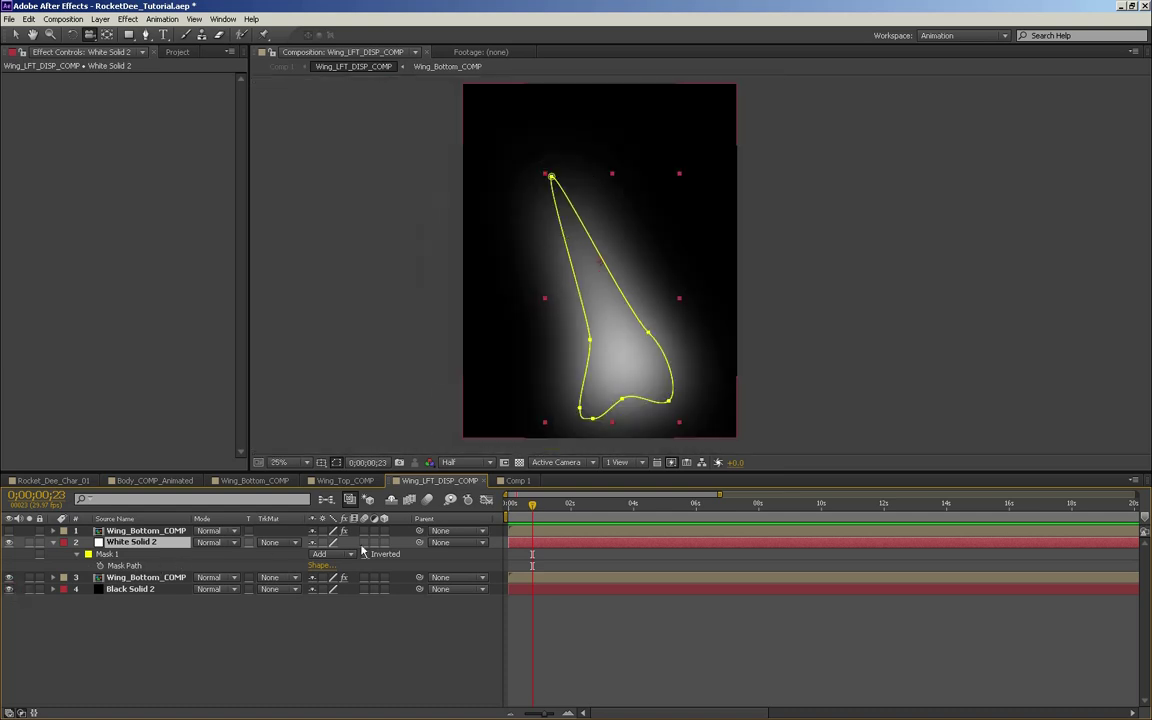
{"action": "left_click", "coordinate": [518, 480]}
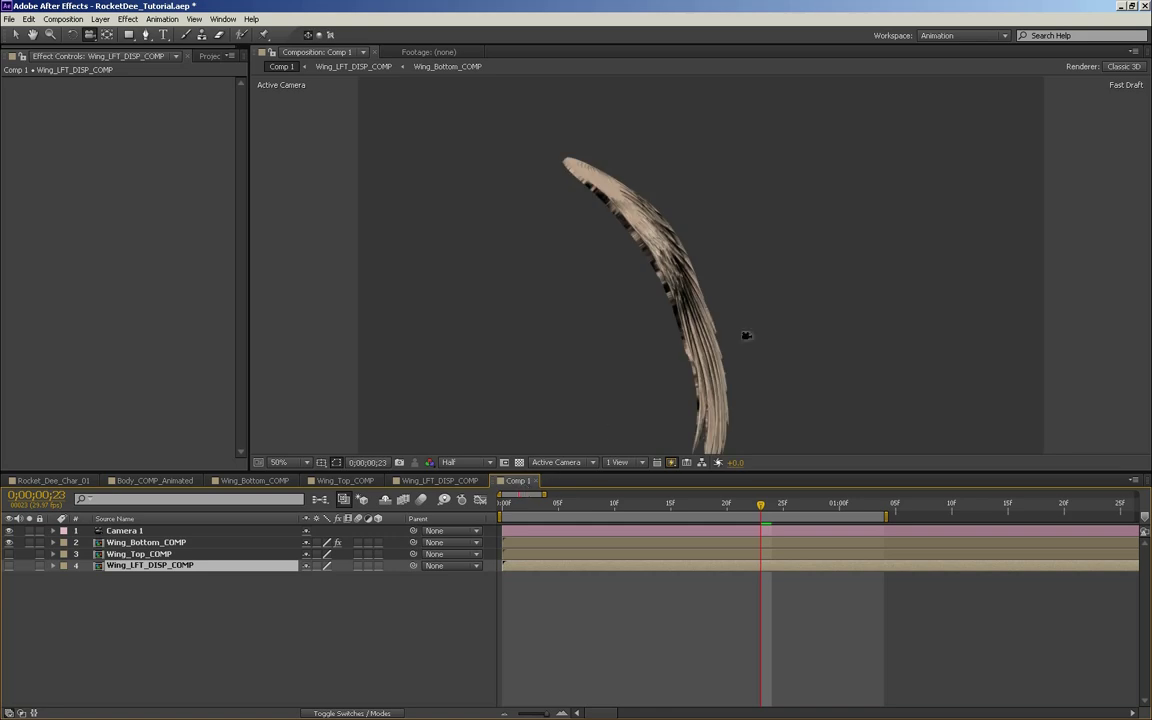
{"action": "left_click_drag", "start_coordinate": [707, 260], "coordinate": [744, 286]}
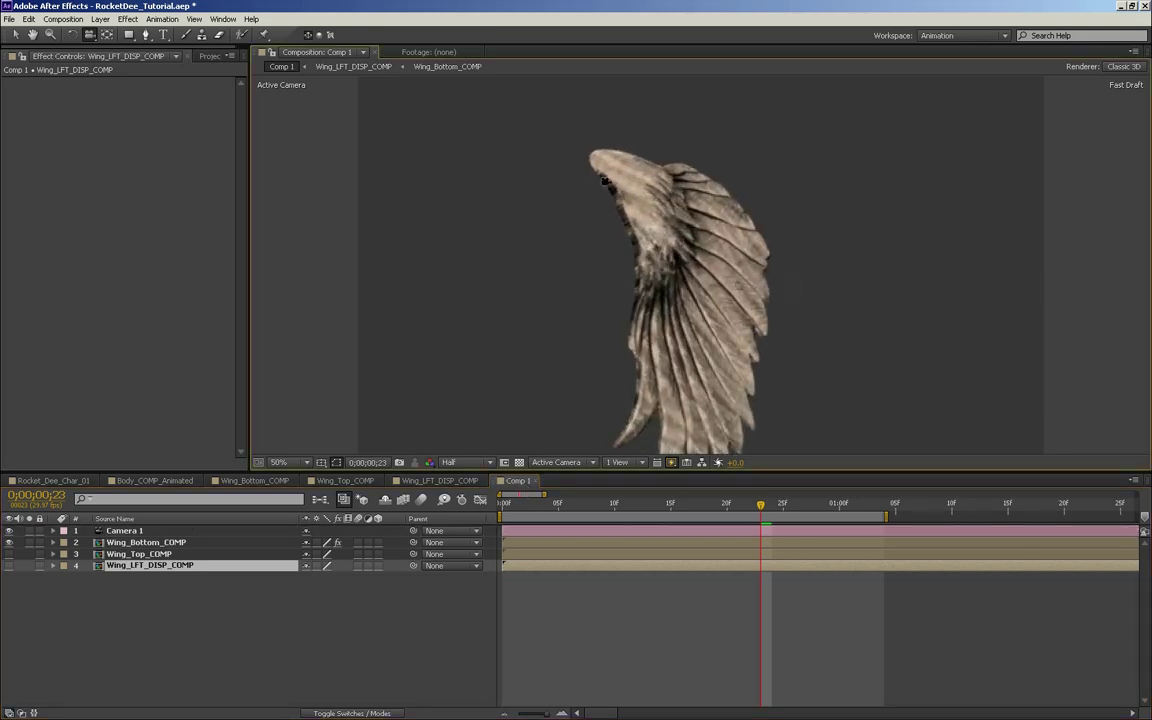
{"action": "left_click_drag", "start_coordinate": [836, 319], "coordinate": [803, 252]}
- Compare the edges of the displacement map in Wing_LFT_DISP_COMP with Black Solid 2 shown and hidden, leaving it hidden
{"action": "left_click", "coordinate": [465, 483]}
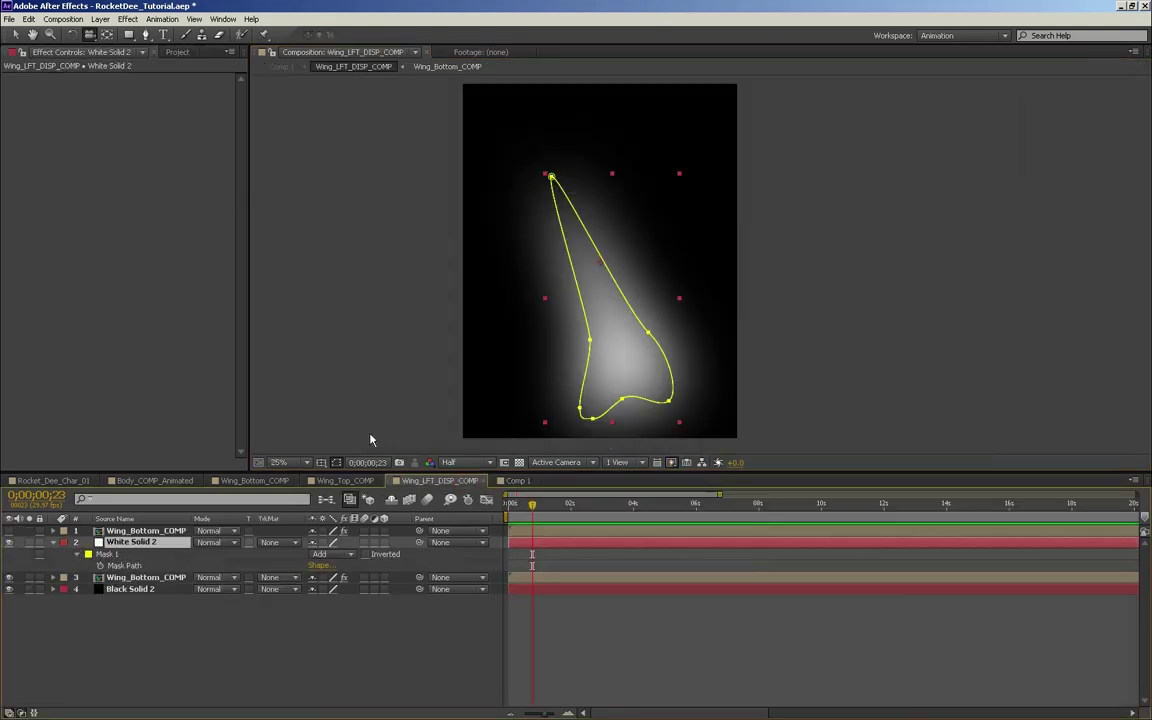
{"action": "key", "text": "apostrophe"}
{"action": "left_click", "coordinate": [10, 578]}
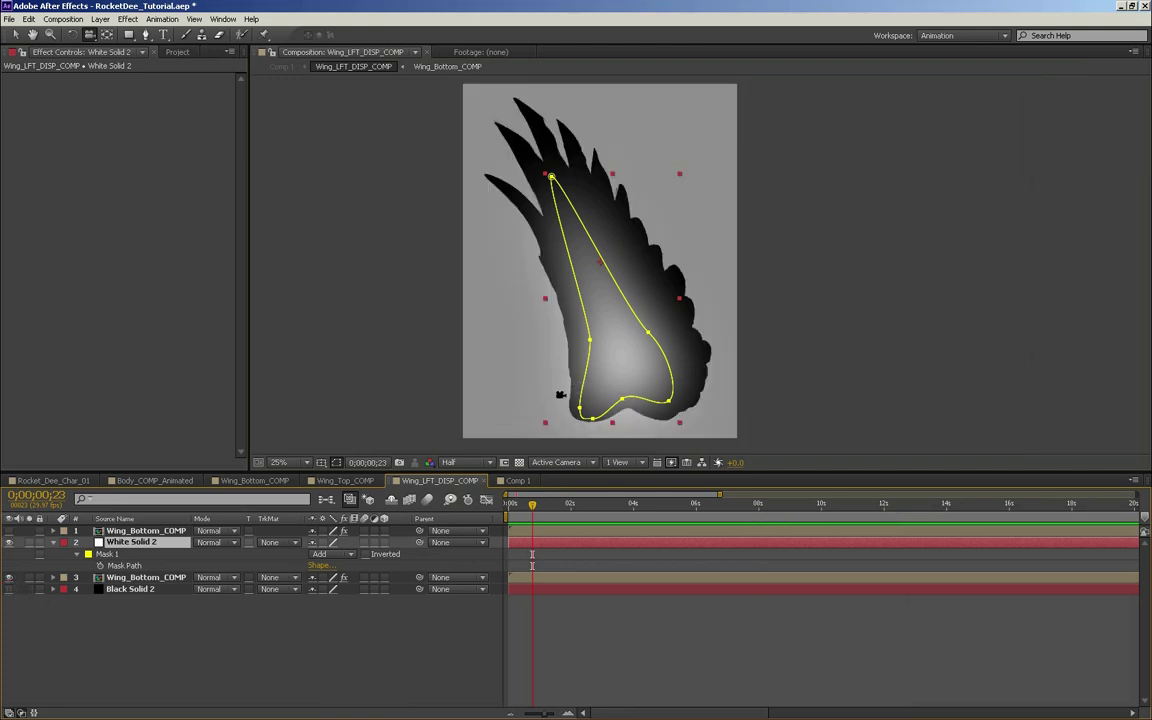
{"action": "left_click", "coordinate": [9, 589]}
{"action": "key", "text": "period"}
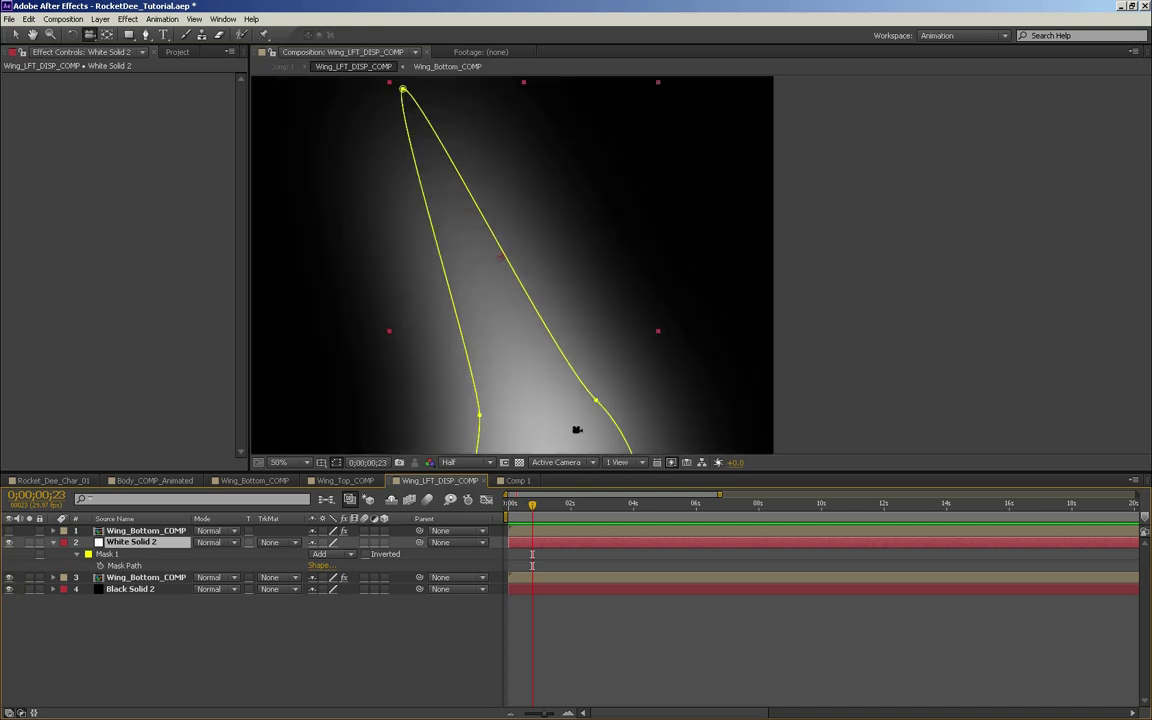
{"action": "left_click", "coordinate": [9, 589]}
{"action": "left_click", "coordinate": [9, 589]}
{"action": "left_click", "coordinate": [9, 589]}
{"action": "left_click", "coordinate": [9, 589]}
{"action": "left_click", "coordinate": [9, 589]}
{"action": "left_click", "coordinate": [9, 589]}
{"action": "left_click", "coordinate": [9, 589]}
{"action": "left_click", "coordinate": [9, 589]}
{"action": "left_click", "coordinate": [9, 590]}
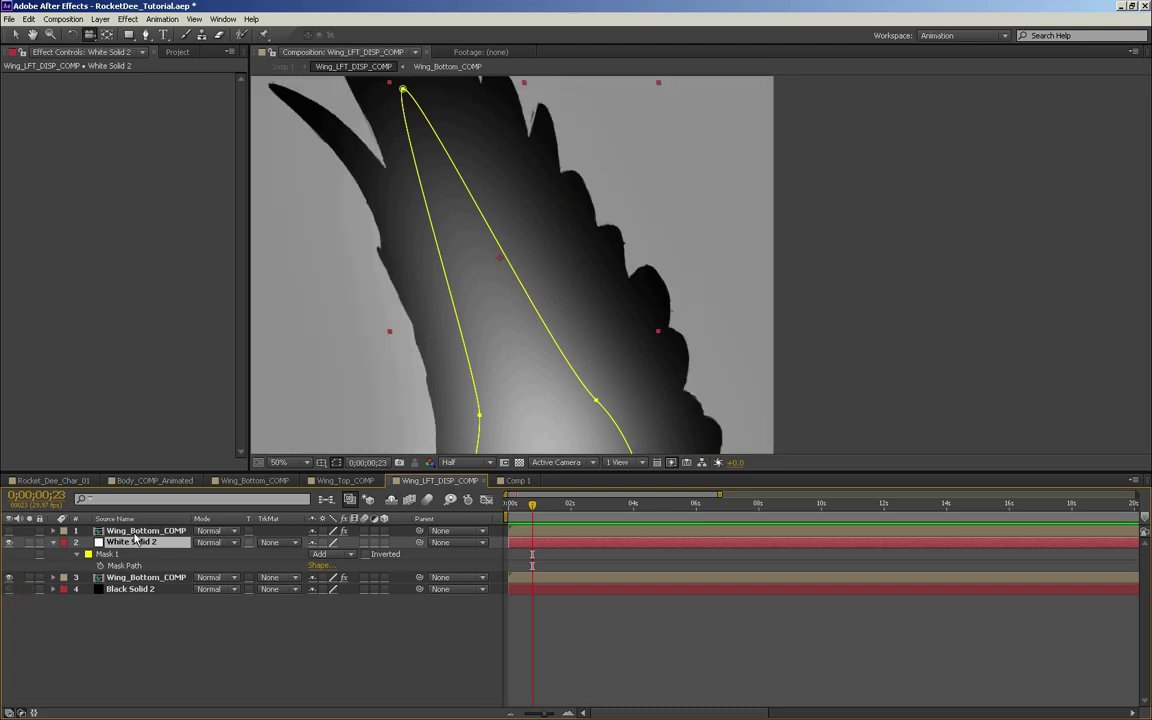
- Hide White Solid 2, duplicate the tinted Wing_Bottom_COMP layer below it, and place the copy directly above the solid
{"action": "left_click", "coordinate": [124, 578]}
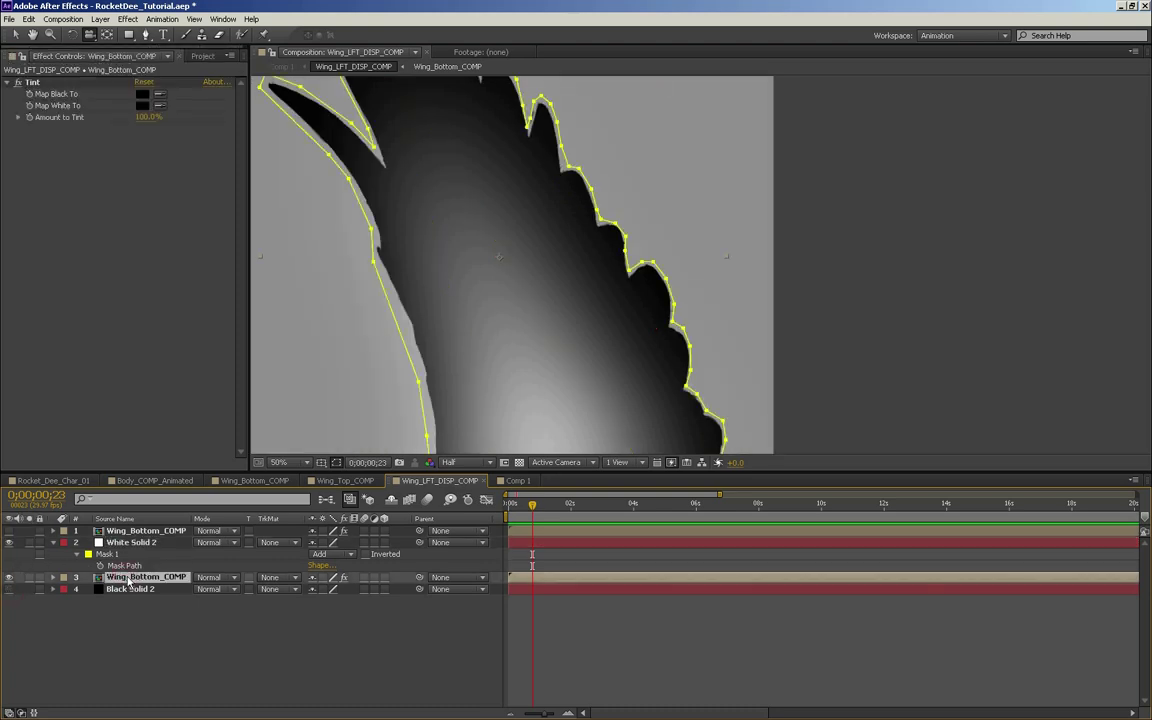
{"action": "left_click", "coordinate": [10, 543]}
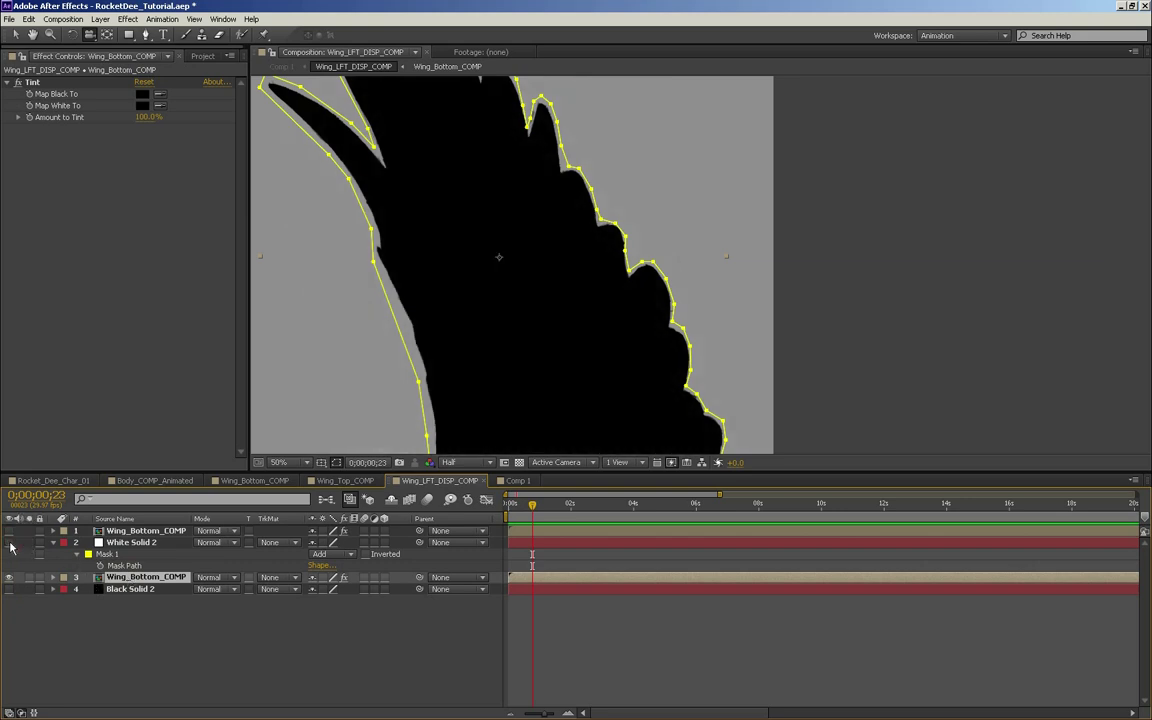
{"action": "key", "text": "ctrl+d"}
{"action": "left_click_drag", "start_coordinate": [122, 580], "coordinate": [128, 541]}
- Set White Solid 2's track matte to Alpha Matte "Wing_Bottom_COMP", and show the solid to check the wing's lower edge
{"action": "left_click", "coordinate": [268, 555]}
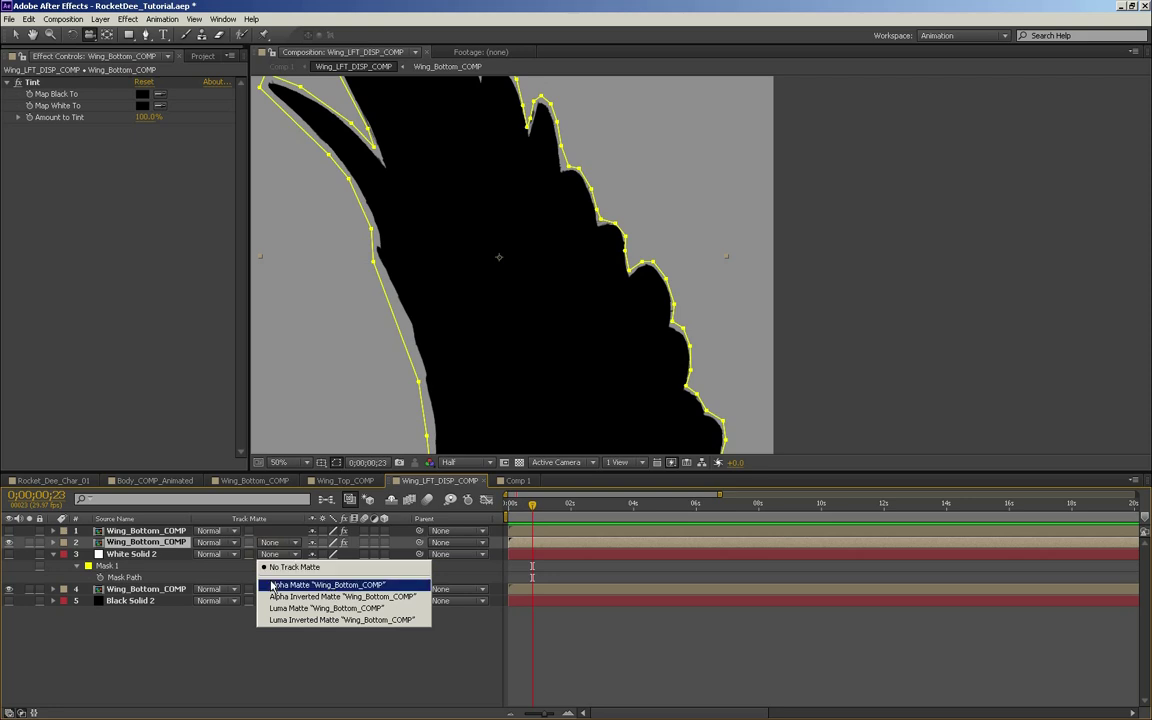
{"action": "left_click", "coordinate": [300, 583]}
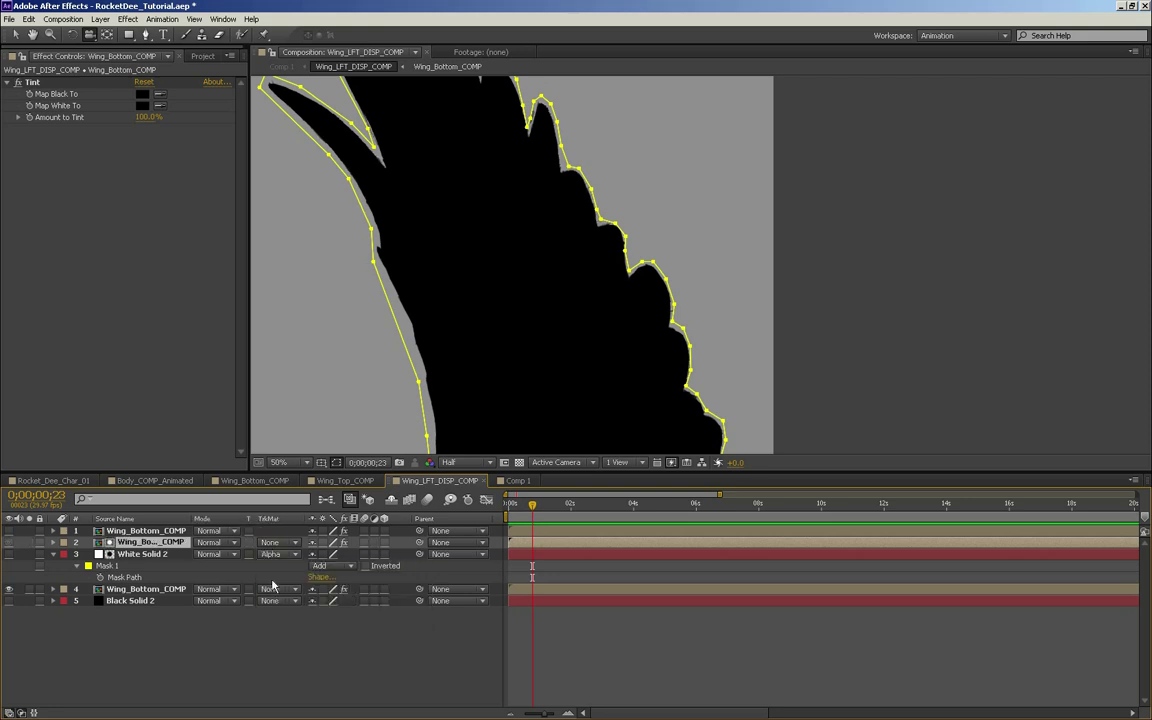
{"action": "left_click", "coordinate": [9, 555]}
{"action": "key", "text": "space"}
{"action": "left_click_drag", "start_coordinate": [581, 383], "coordinate": [592, 280]}
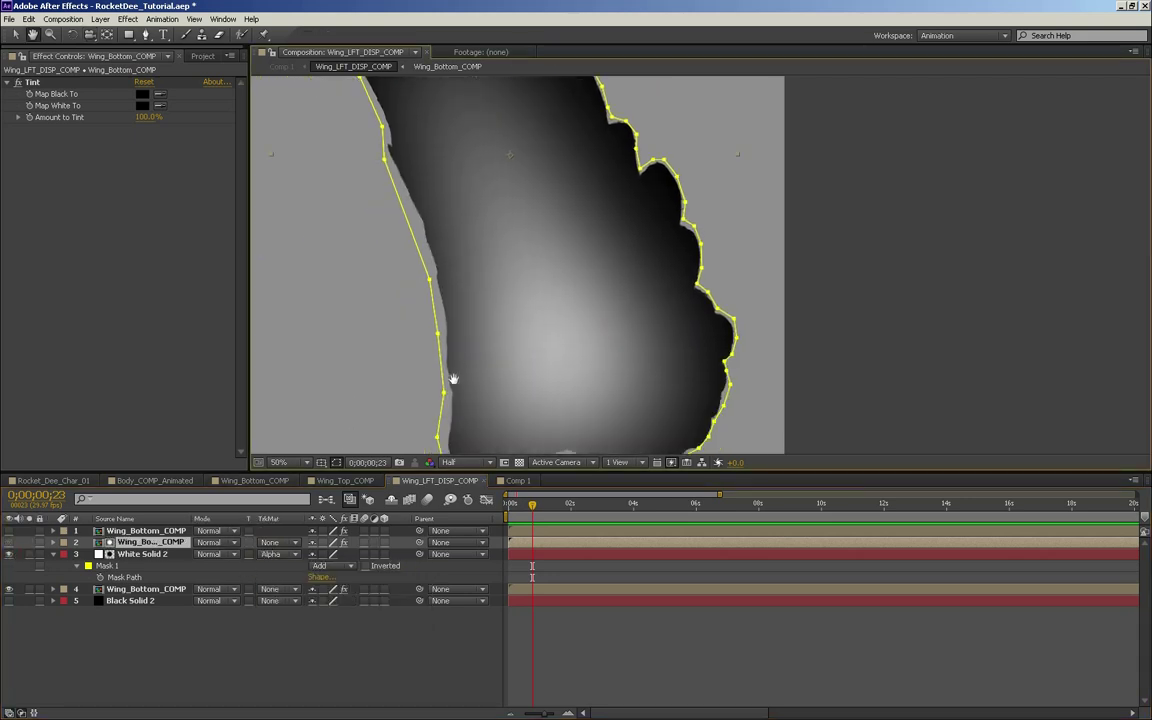
- Delete the tinted Wing_Bottom_COMP copy directly above White Solid 2, and select Matte Choker on the remaining matte layer
{"action": "left_click", "coordinate": [181, 573]}
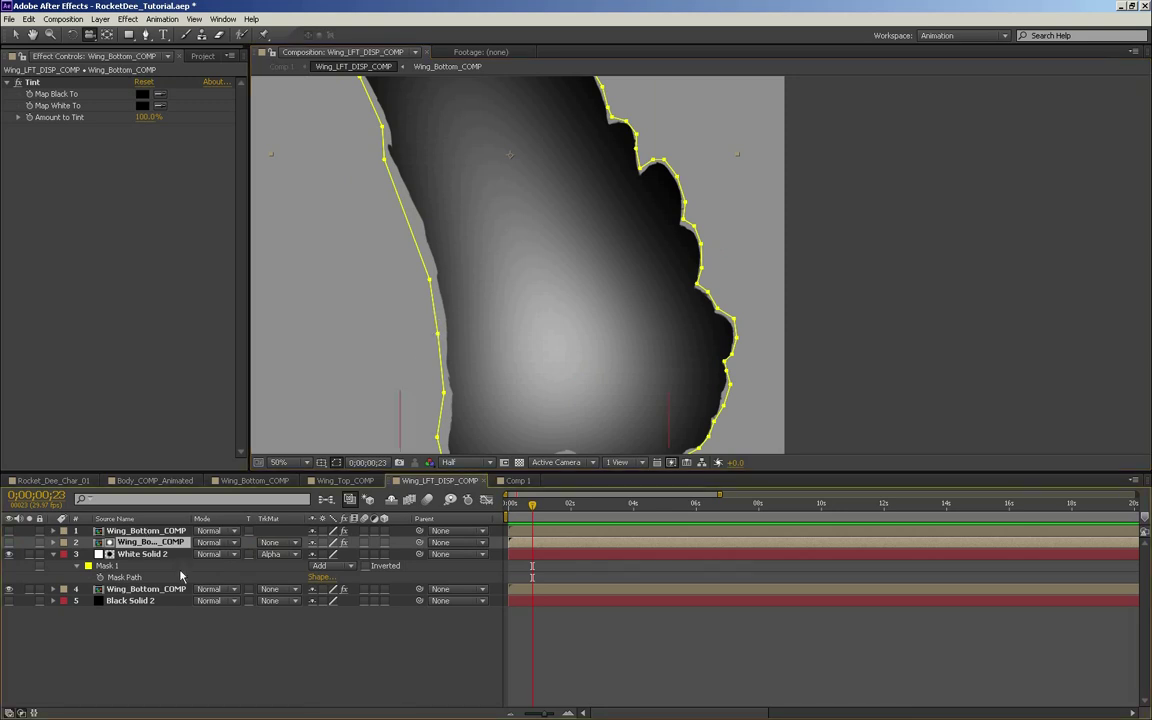
{"action": "key", "text": "Delete"}
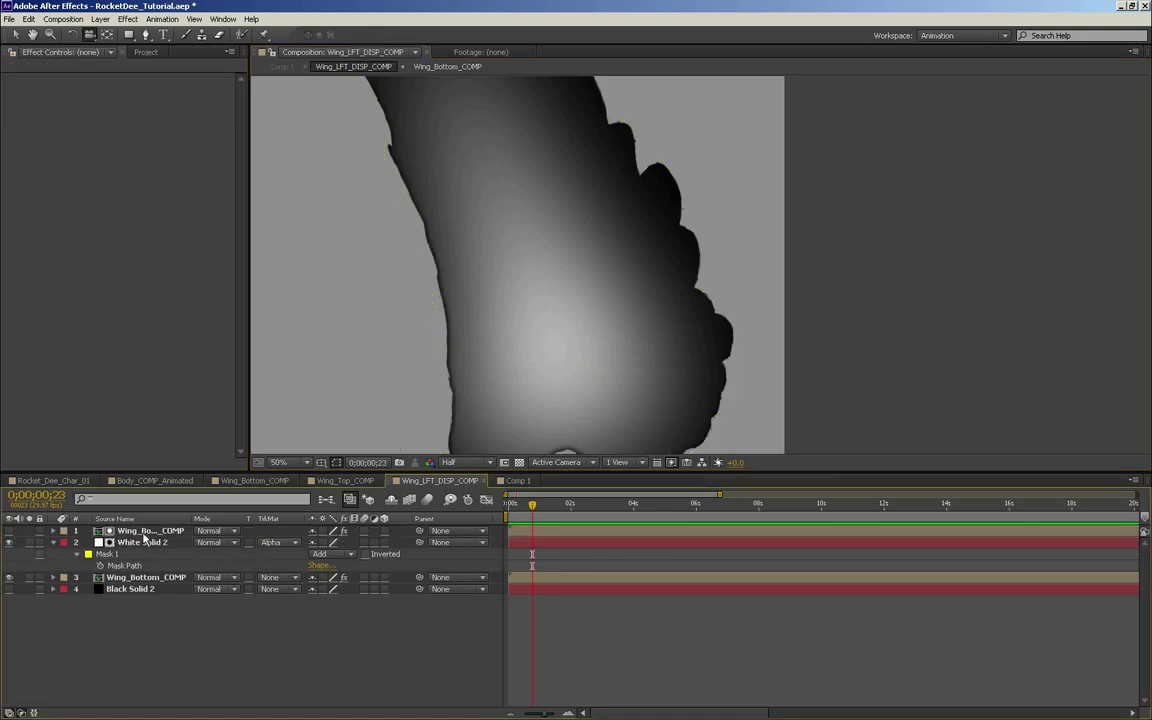
{"action": "left_click", "coordinate": [143, 533]}
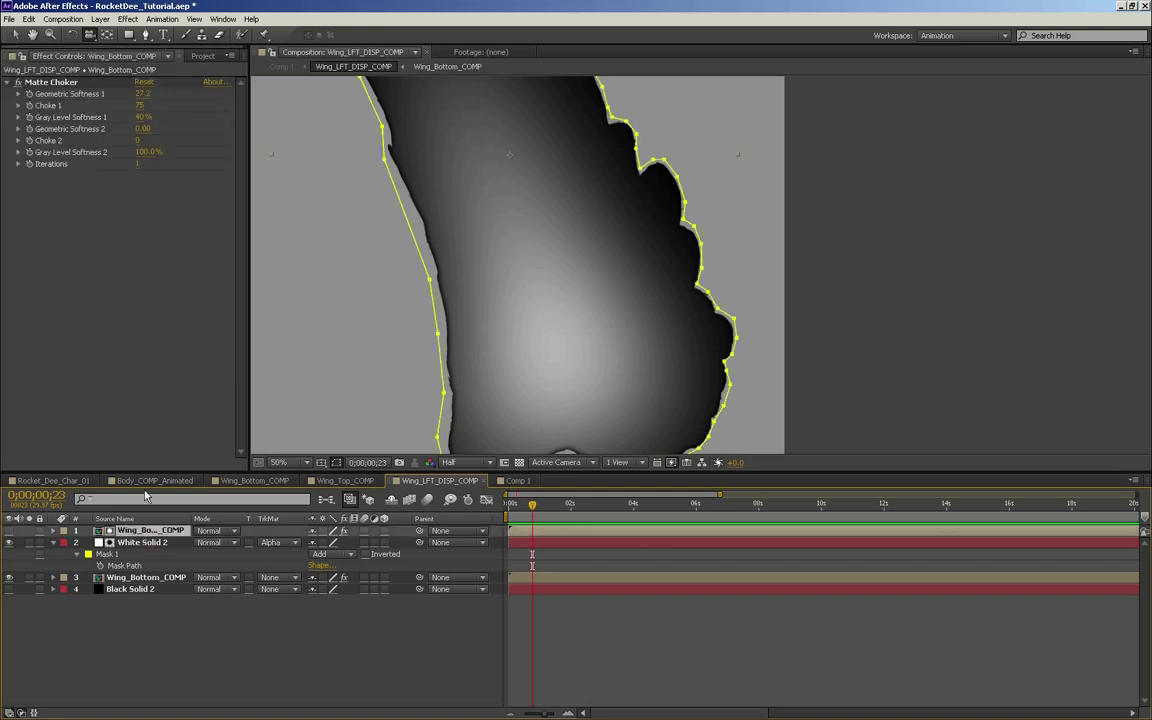
{"action": "left_click", "coordinate": [34, 84]}
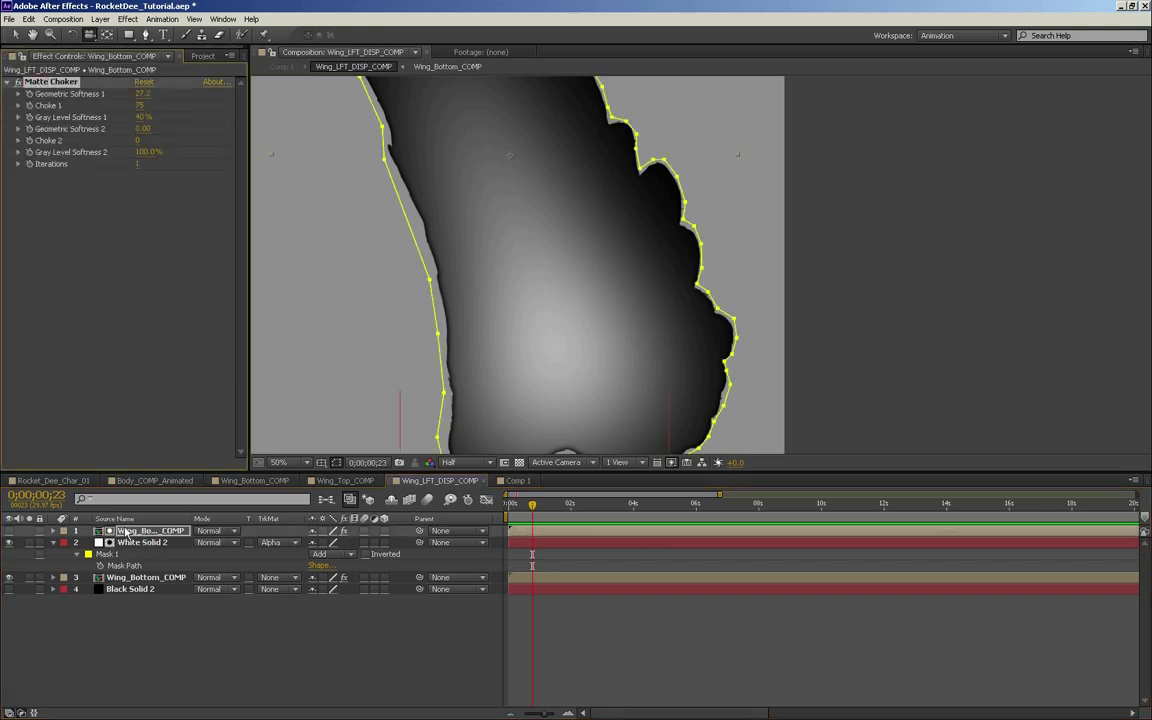
- Set Matte Choker's Geometric Softness 1 to 93.8 on the Wing_Bottom_COMP matte layer
{"action": "right_click", "coordinate": [73, 209]}
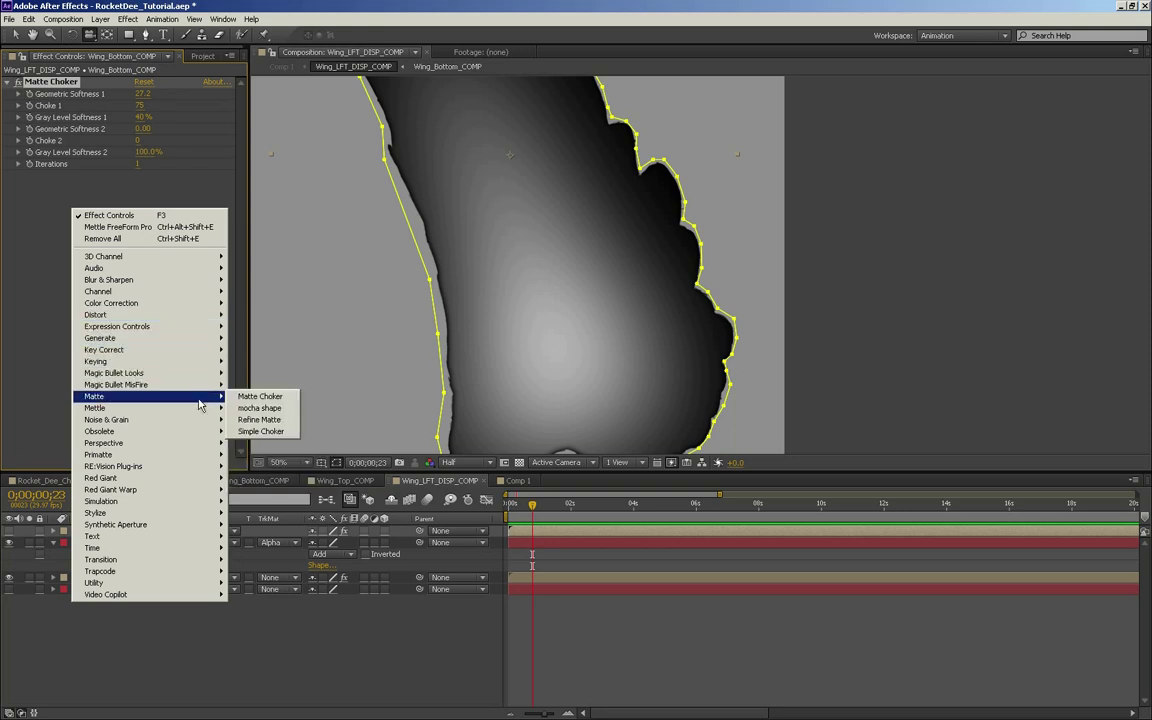
{"action": "left_click", "coordinate": [28, 177]}
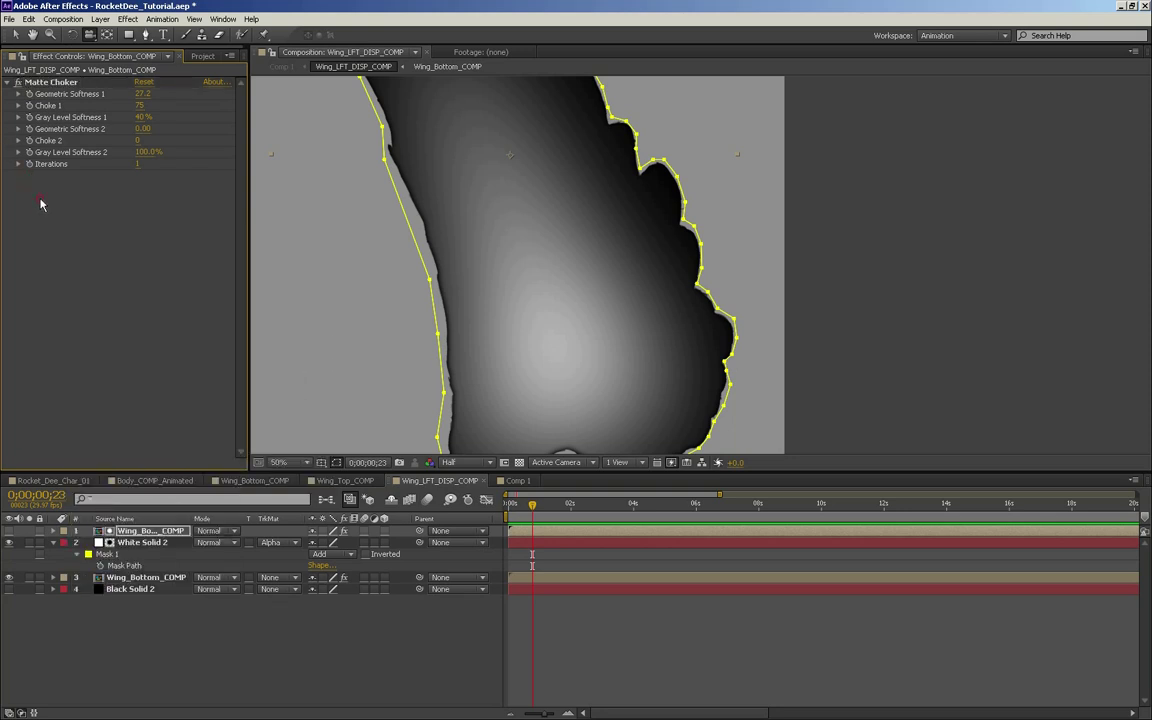
{"action": "scroll", "coordinate": [441, 219], "scroll_direction": "up", "scroll_amount": 2}
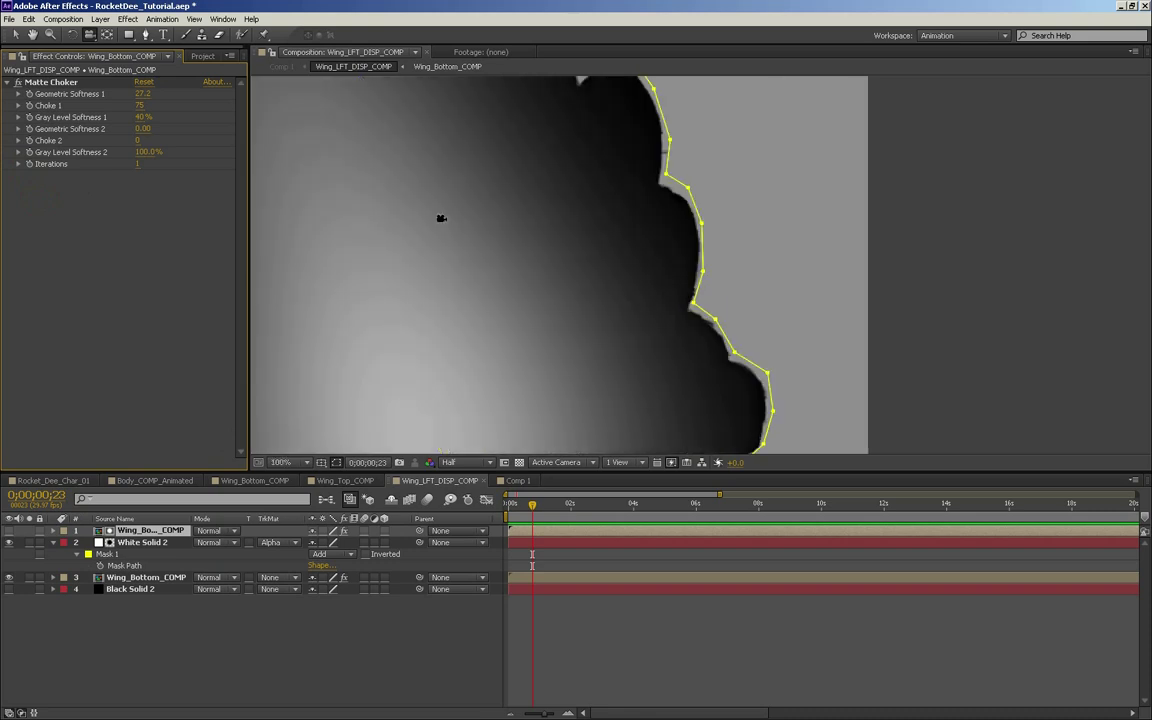
{"action": "scroll", "coordinate": [478, 255], "scroll_direction": "down", "scroll_amount": 2}
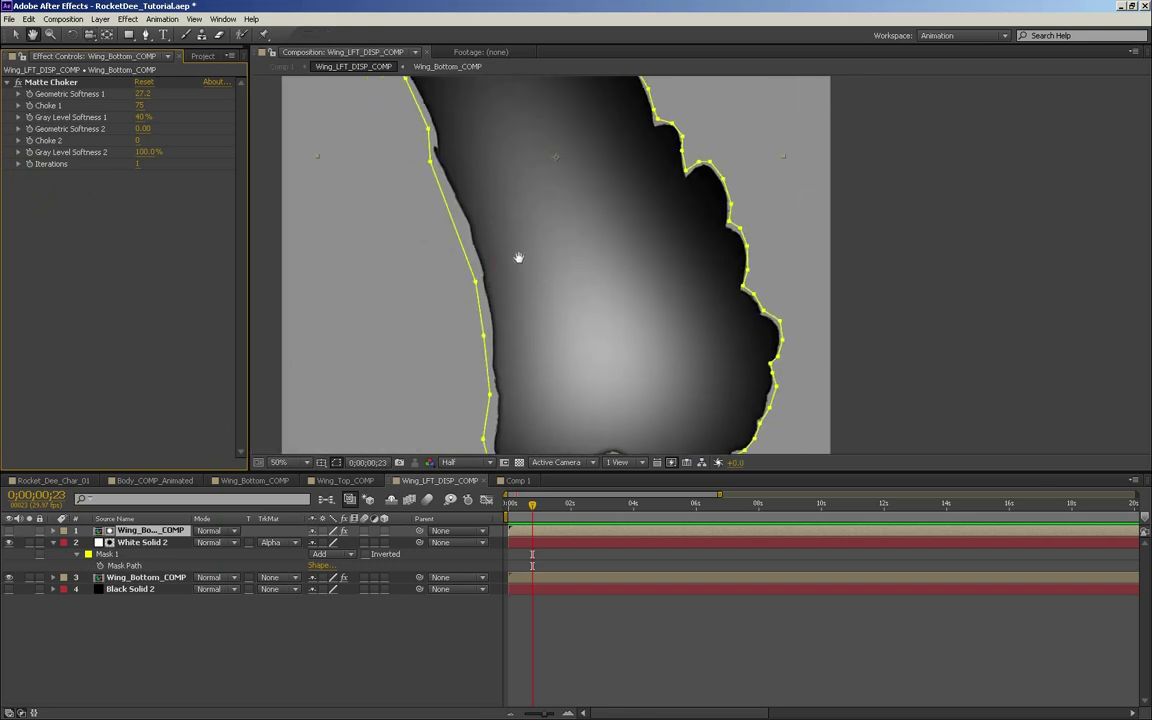
{"action": "left_click_drag", "start_coordinate": [141, 93], "coordinate": [771, 97]}
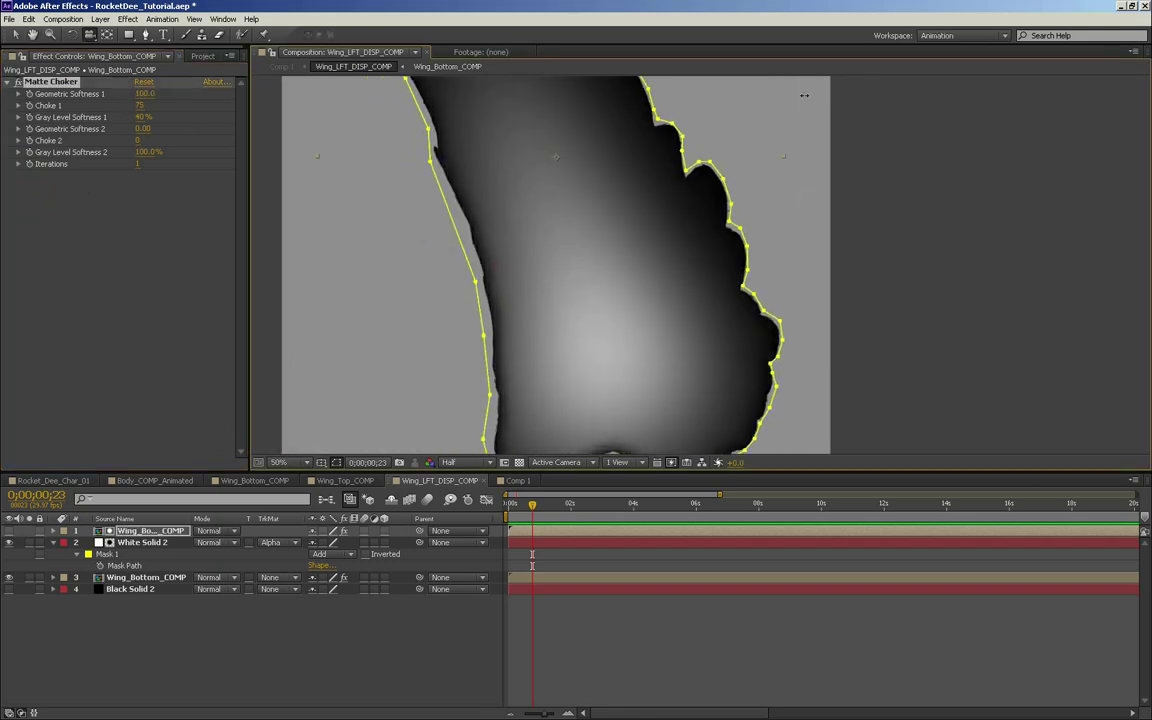
{"action": "left_click_drag", "start_coordinate": [928, 89], "coordinate": [632, 60]}
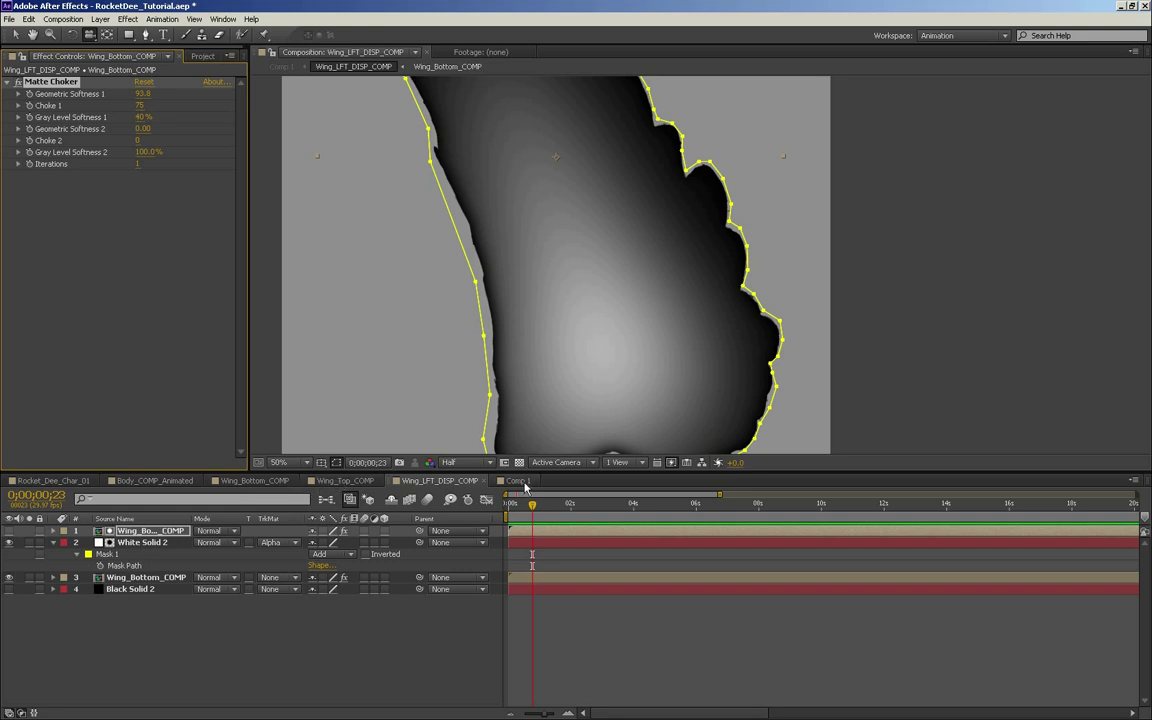
- Check the wing's edges in Comp 1, and show Black Solid 2 in Wing_LFT_DISP_COMP
{"action": "left_click", "coordinate": [518, 480]}
{"action": "left_click_drag", "start_coordinate": [570, 384], "coordinate": [540, 198]}
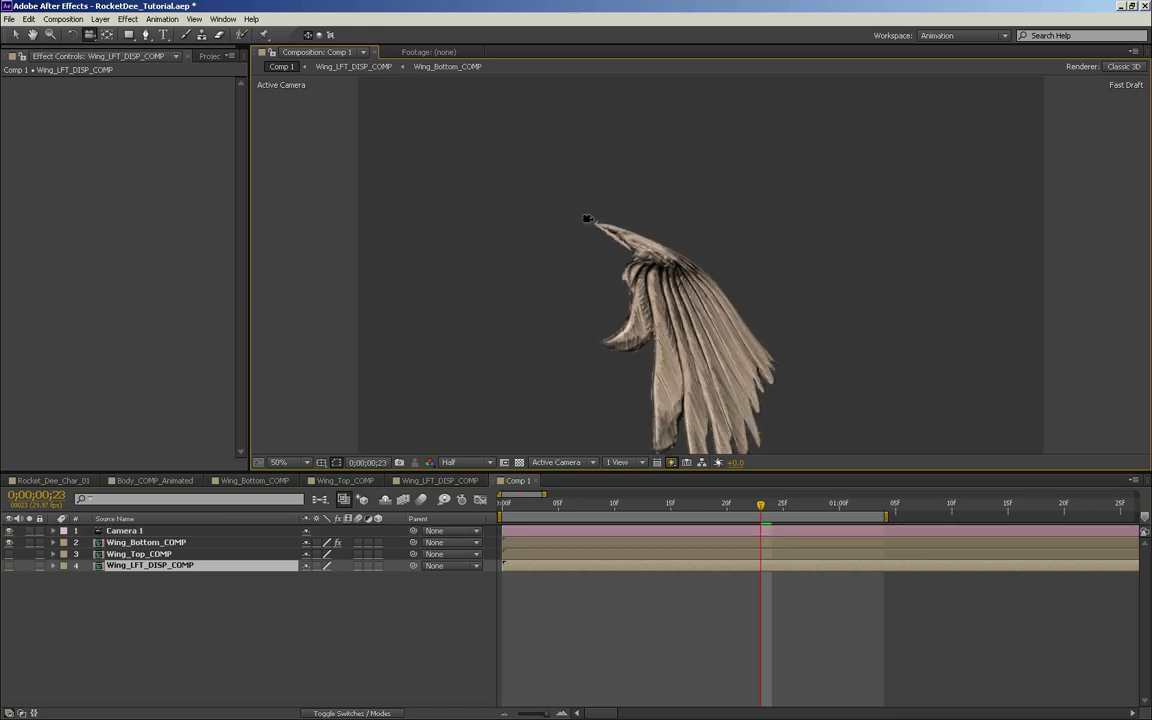
{"action": "left_click", "coordinate": [438, 481]}
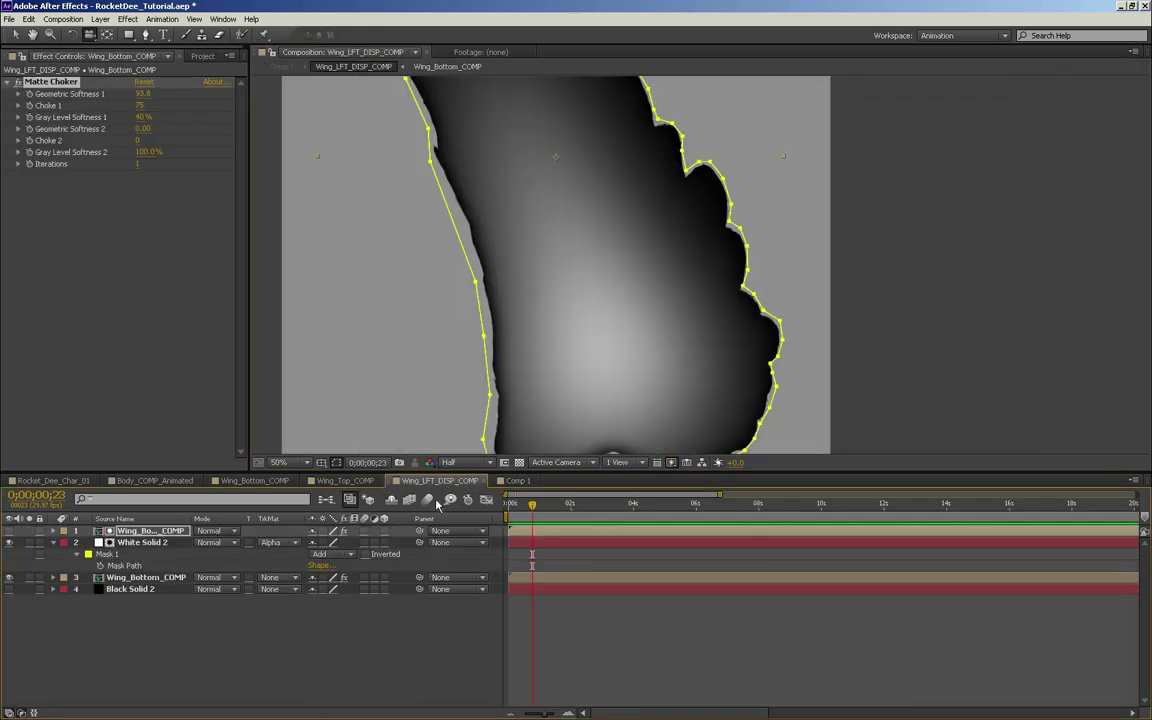
{"action": "left_click", "coordinate": [9, 589]}
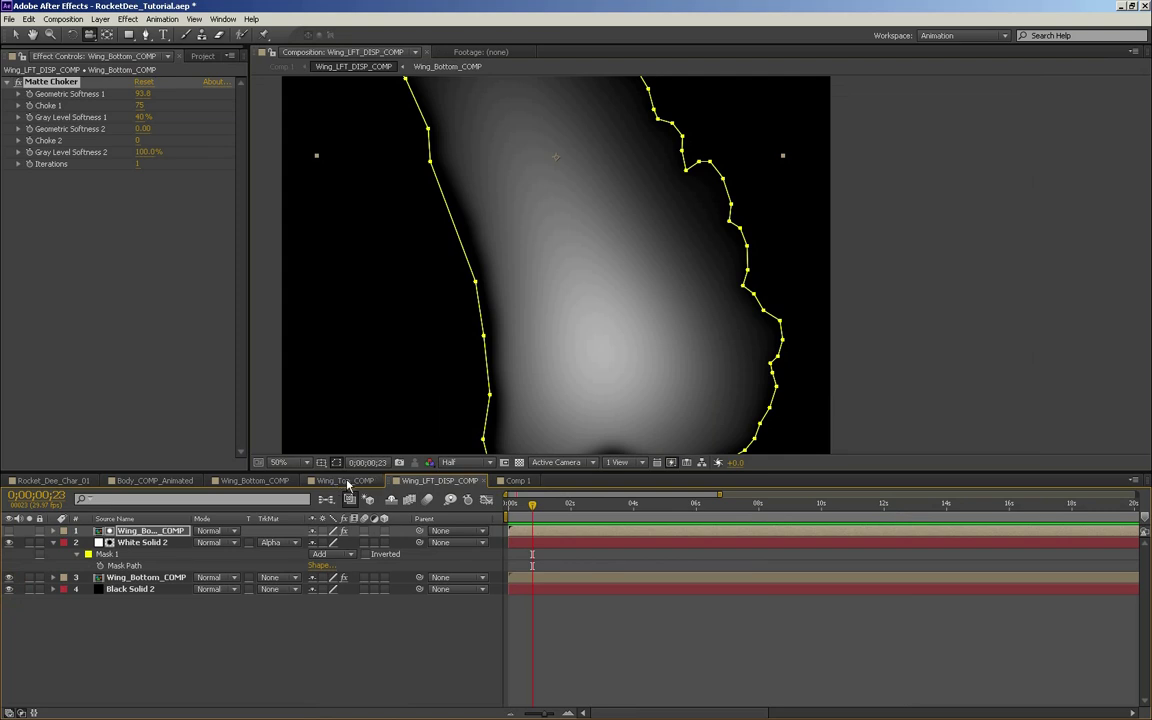
- Examine the wing in Comp 1 from other angles and at frame 6, and preview its flapping animation
{"action": "left_click", "coordinate": [509, 481]}
{"action": "left_click_drag", "start_coordinate": [571, 392], "coordinate": [597, 404]}
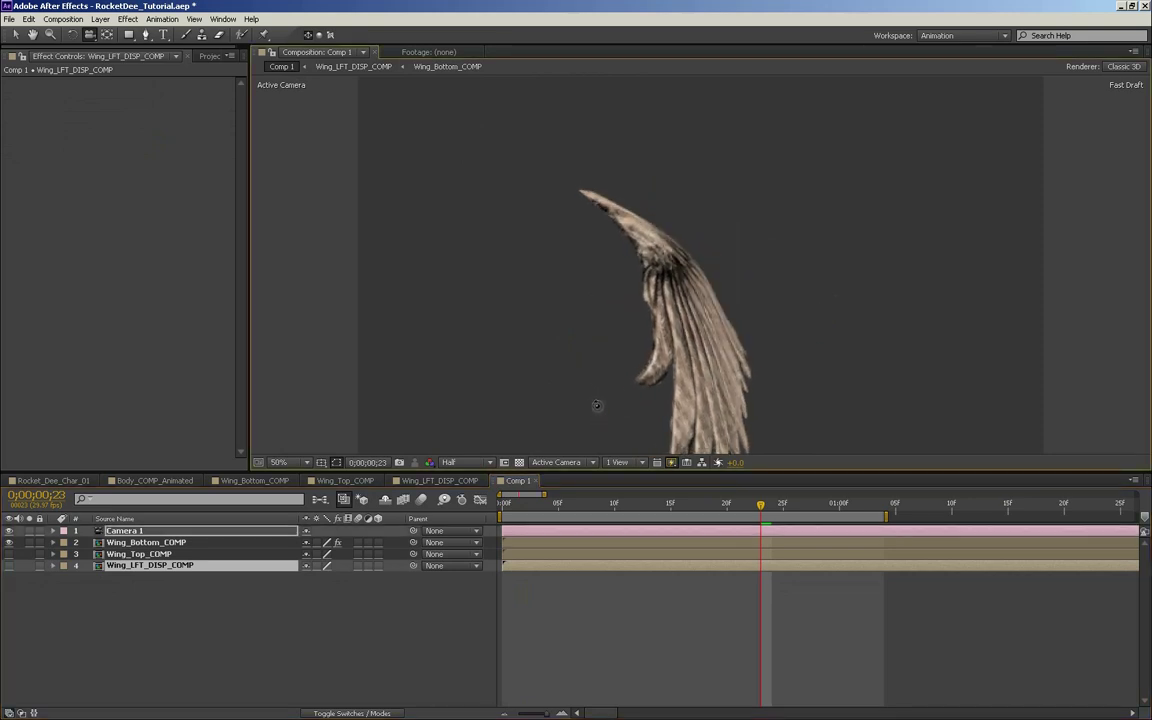
{"action": "left_click_drag", "start_coordinate": [683, 506], "coordinate": [570, 507]}
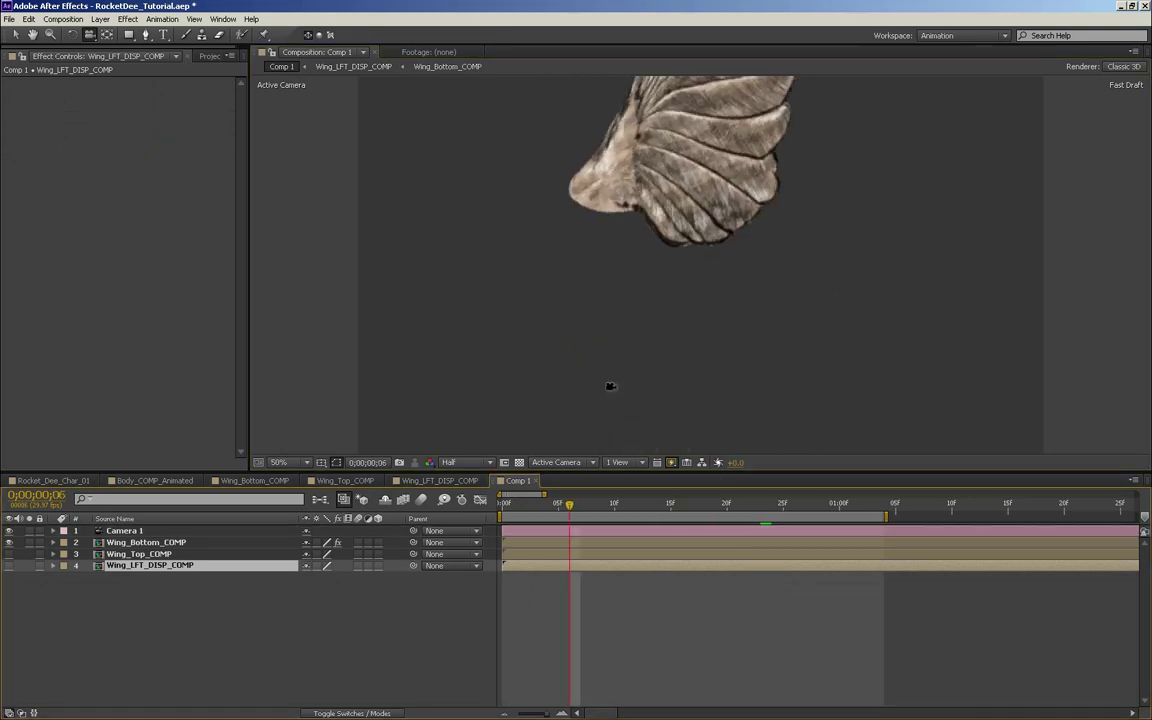
{"action": "scroll", "coordinate": [609, 388], "scroll_direction": "down", "scroll_amount": 2}
{"action": "key", "text": "KP_0"}
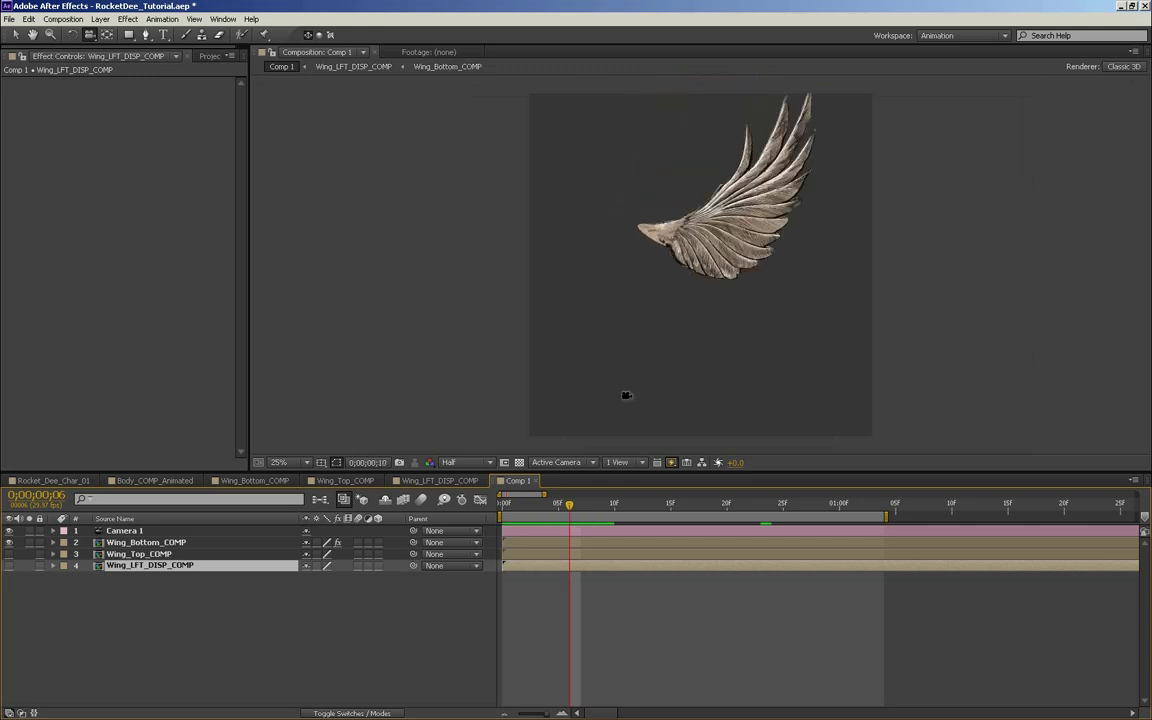
{"action": "left_click_drag", "start_coordinate": [622, 324], "coordinate": [694, 319]}
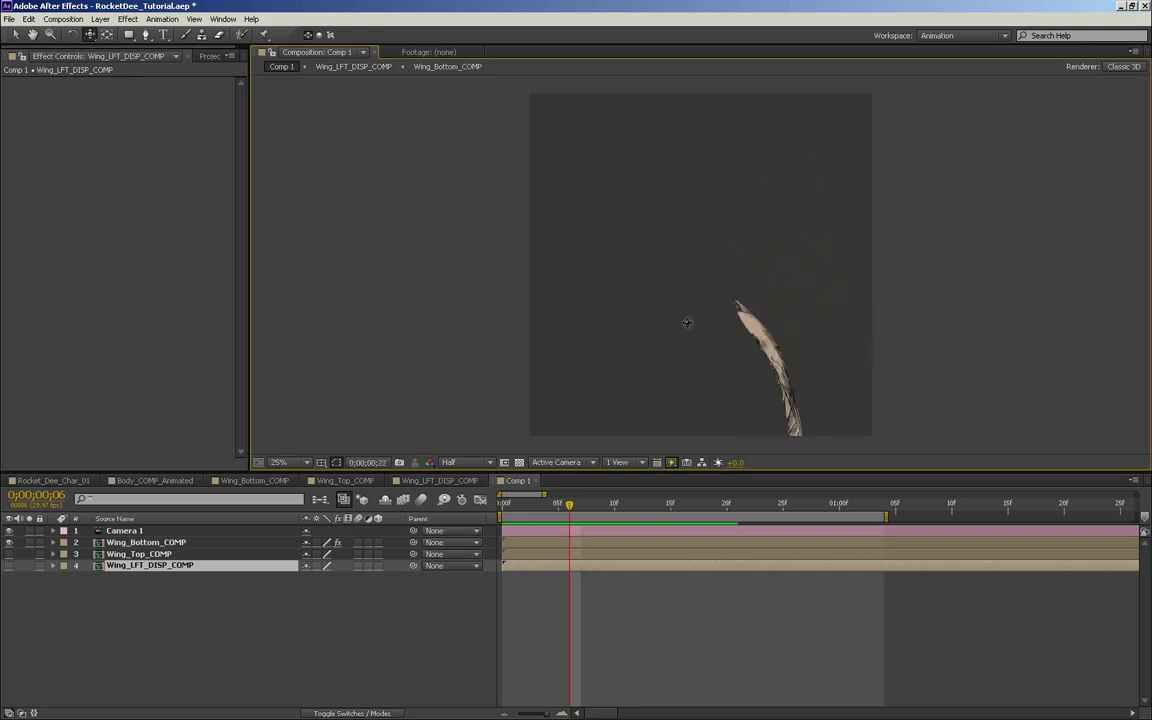
- Save the project, and duplicate the Wing_Bottom_COMP layer in Comp 1
{"action": "key", "text": "ctrl+s"}
{"action": "key", "text": "c"}
{"action": "key", "text": "c"}
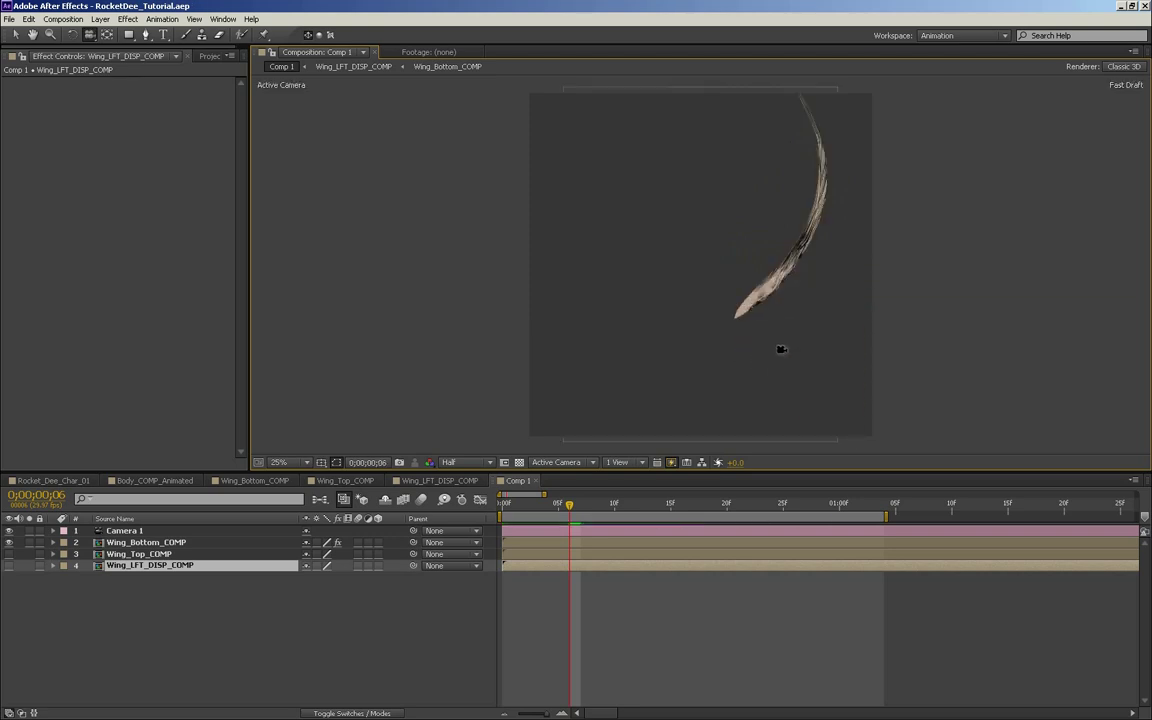
{"action": "key", "text": "c"}
{"action": "left_click_drag", "start_coordinate": [702, 375], "coordinate": [621, 341]}
{"action": "key", "text": "v"}
{"action": "left_click", "coordinate": [133, 543]}
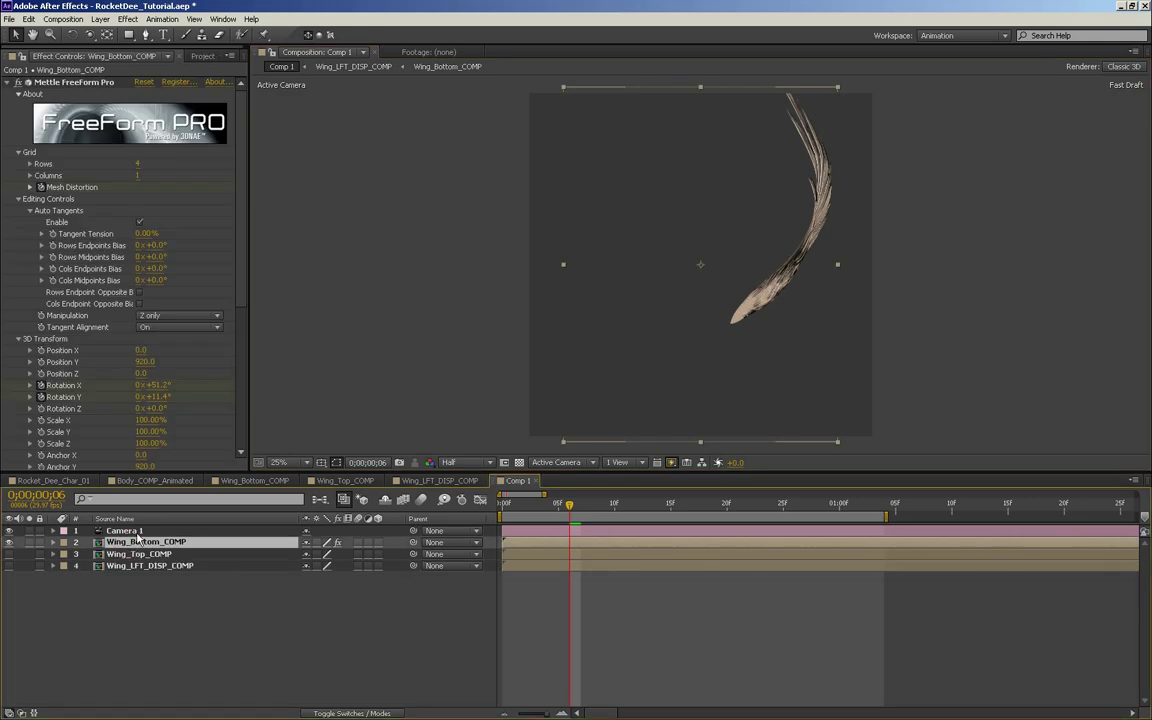
{"action": "key", "text": "ctrl+d"}
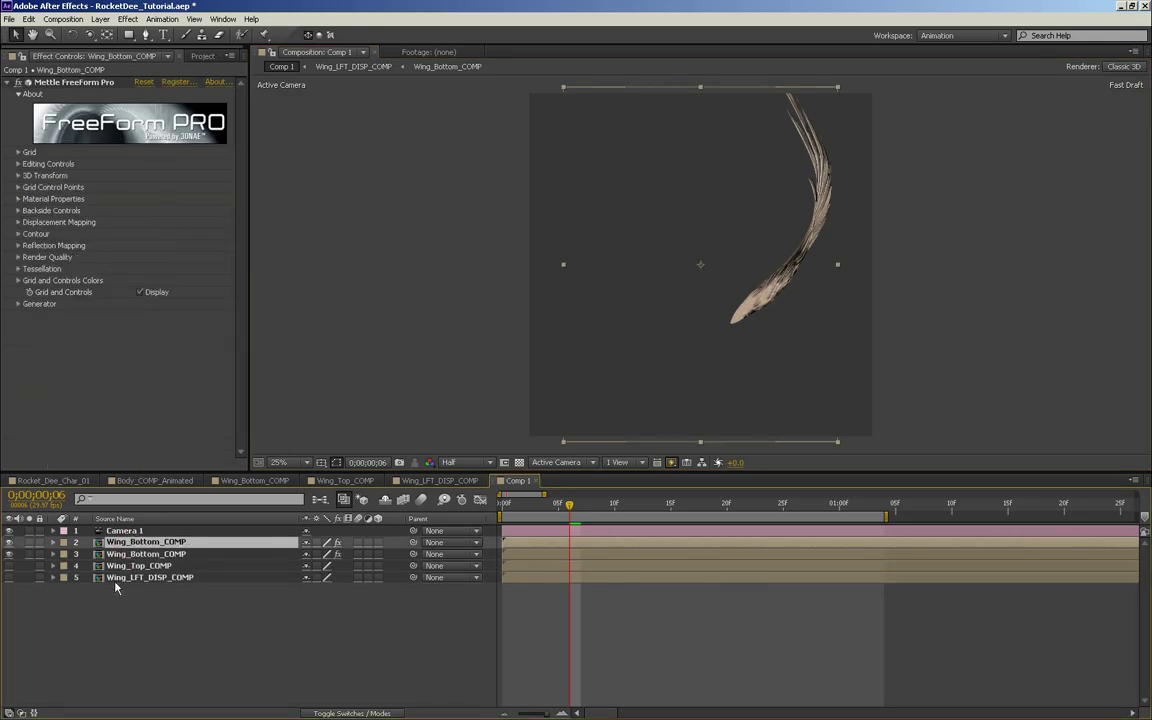
- Rename the lower Wing_Bottom_COMP layer Wing_Left and the upper one Wing_Right
{"action": "left_click", "coordinate": [150, 553]}
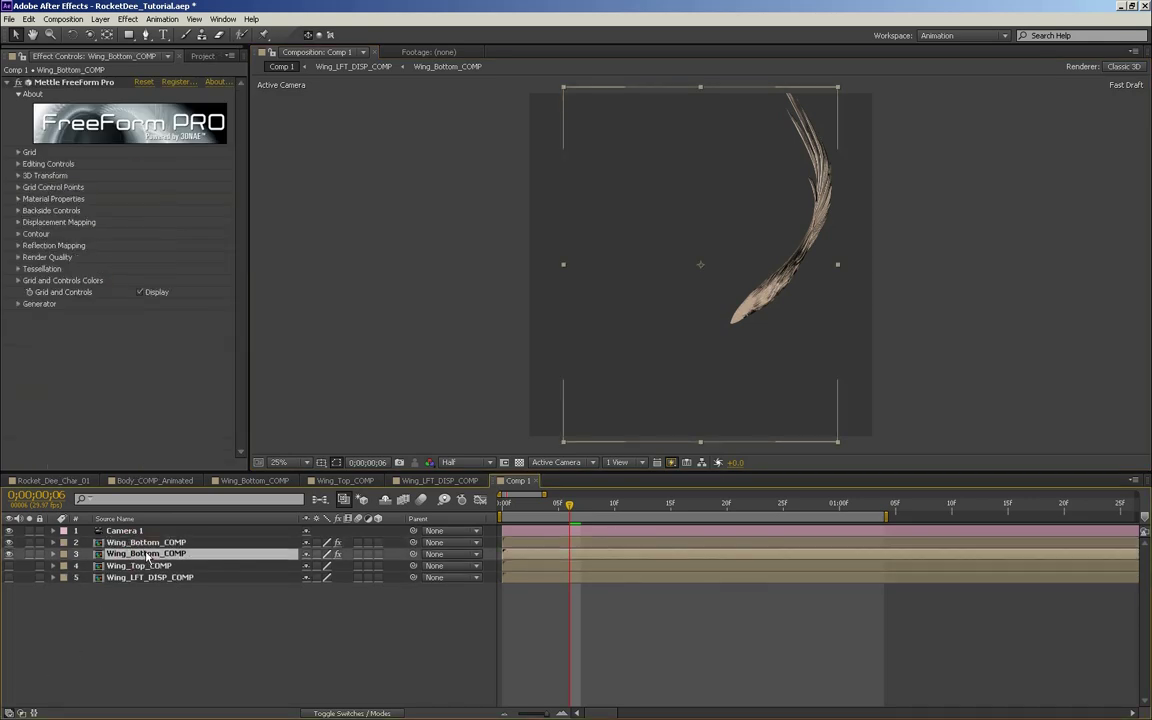
{"action": "key", "text": "Return"}
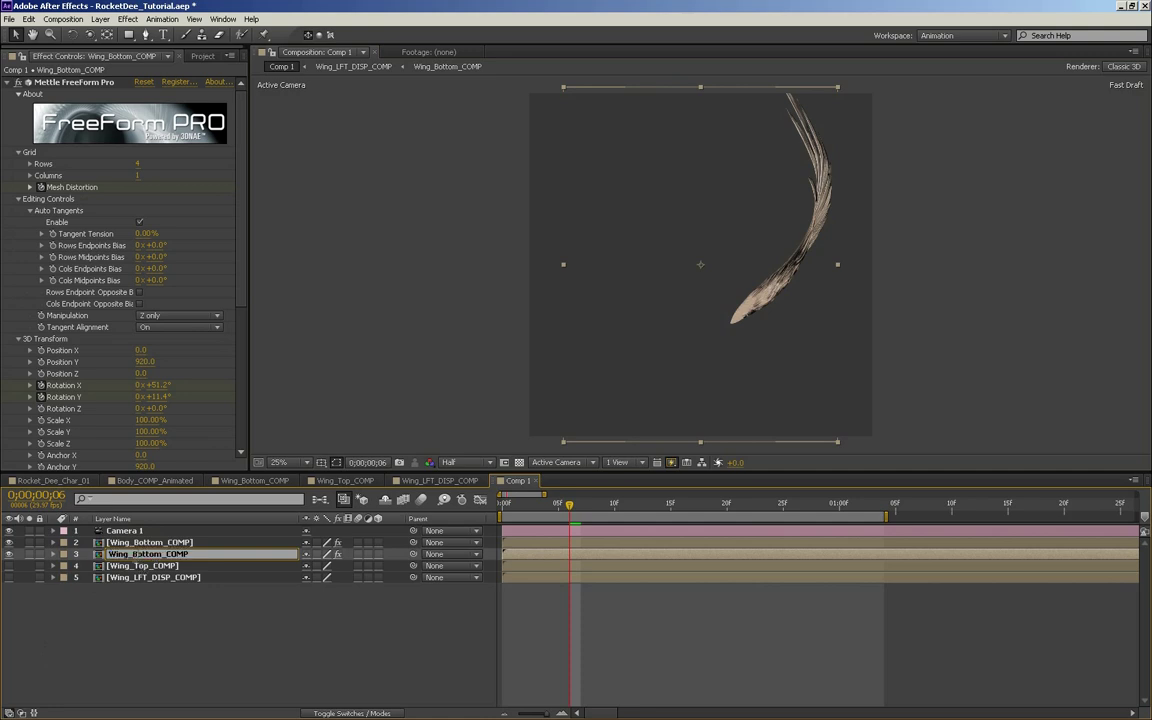
{"action": "type", "text": "Left"}
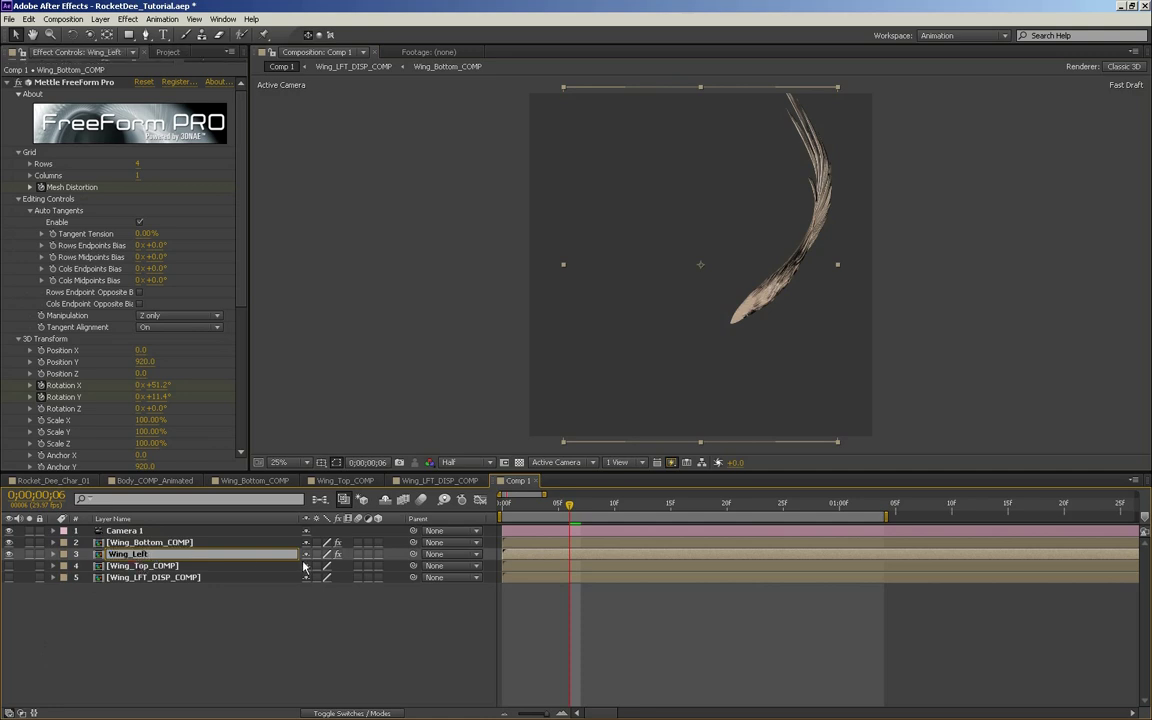
{"action": "left_click", "coordinate": [150, 542]}
{"action": "key", "text": "Return"}
{"action": "type", "text": "Wing_R"}
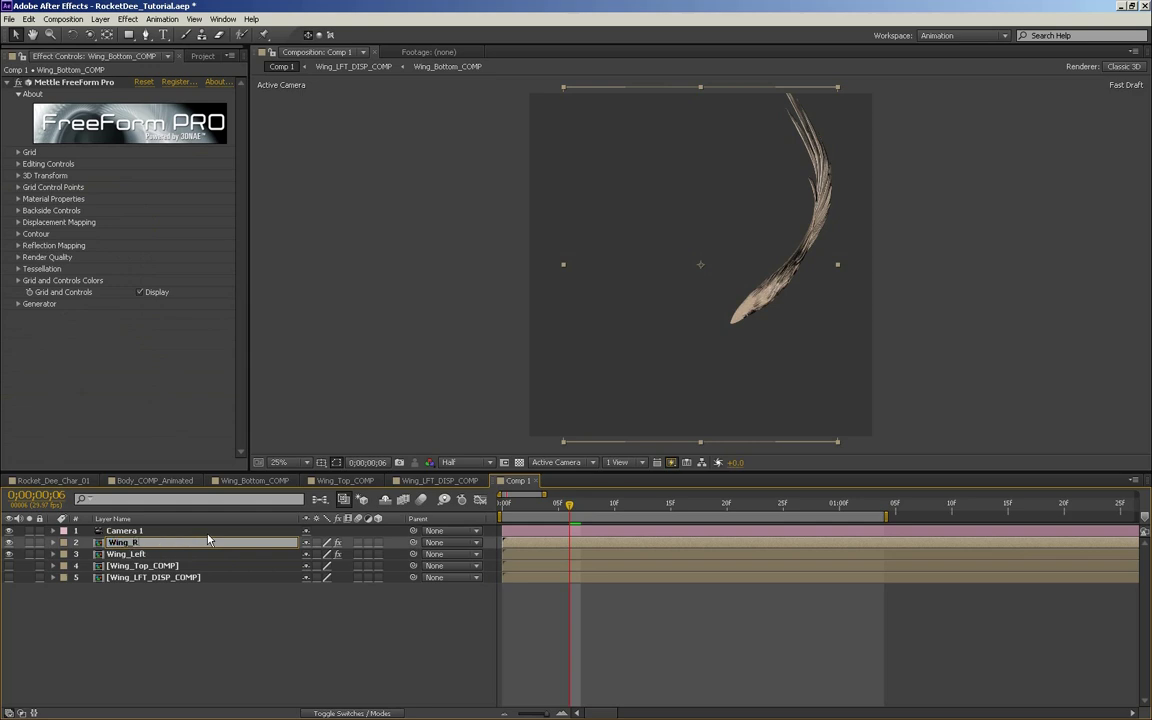
{"action": "type", "text": "ight"}
{"action": "key", "text": "Return"}
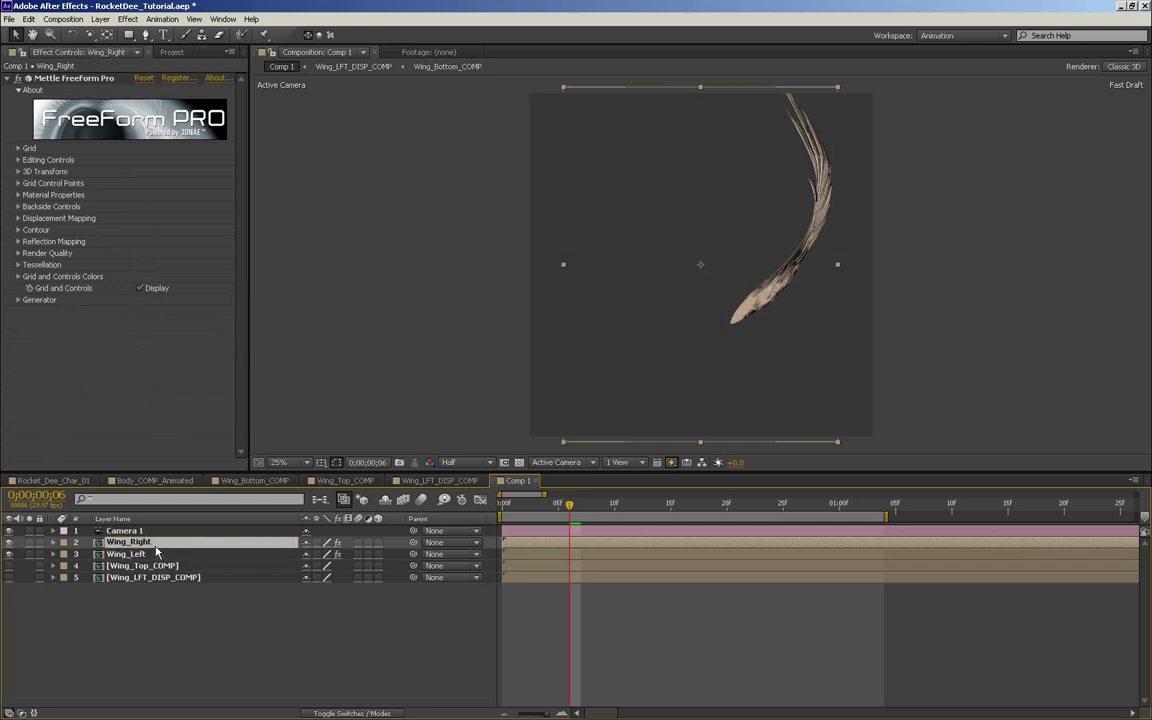
- Check Wing_Right's keyframes, move the current time to frame 0, and place Wing_Right below Wing_Left
{"action": "key", "text": "u"}
{"action": "left_click_drag", "start_coordinate": [530, 508], "coordinate": [485, 517]}
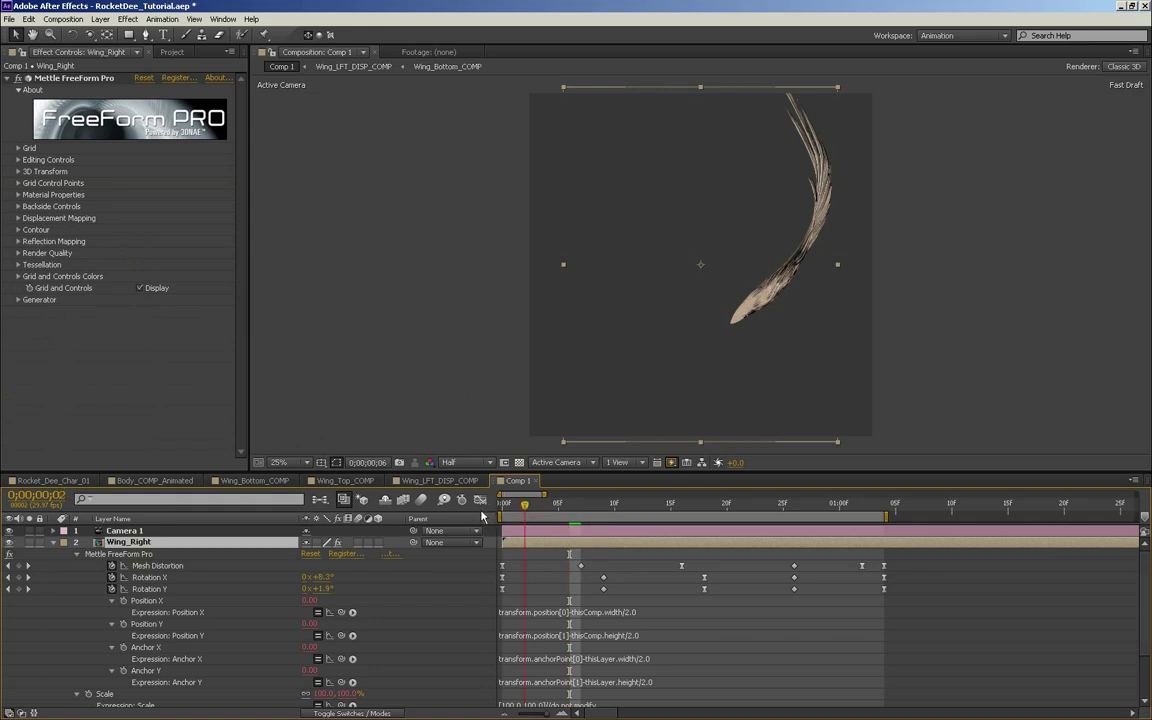
{"action": "key", "text": "Page_Up"}
{"action": "key", "text": "Page_Up"}
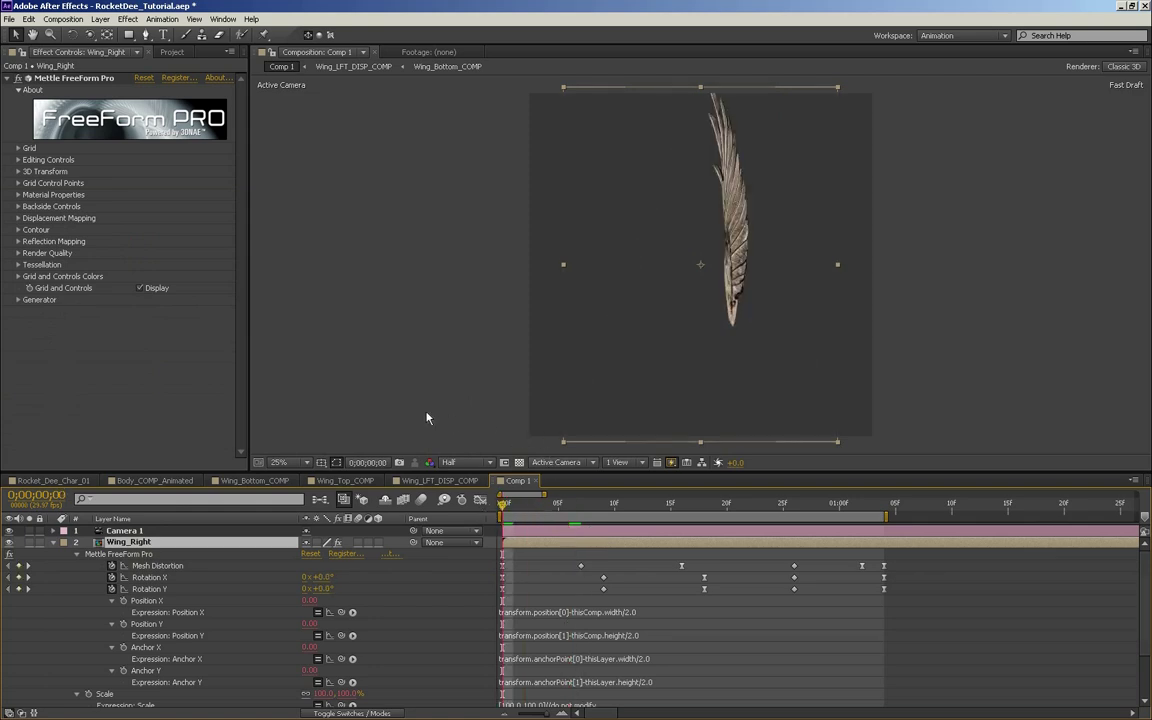
{"action": "left_click", "coordinate": [54, 542]}
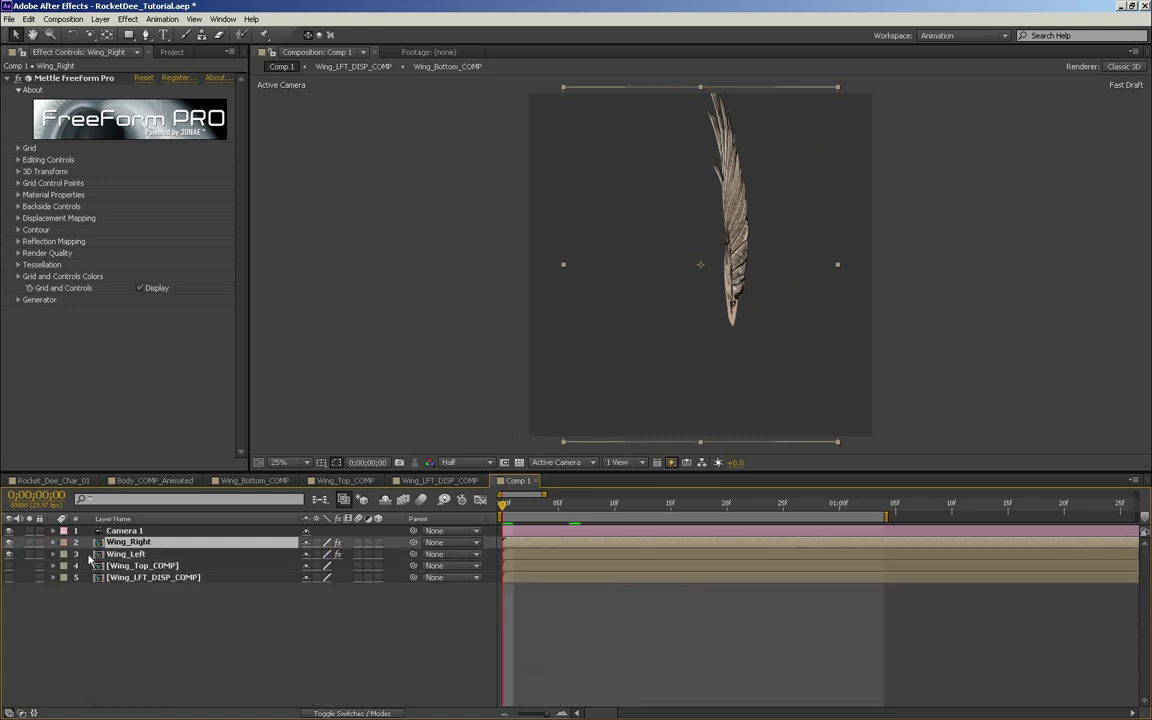
{"action": "left_click_drag", "start_coordinate": [130, 564], "coordinate": [131, 561]}
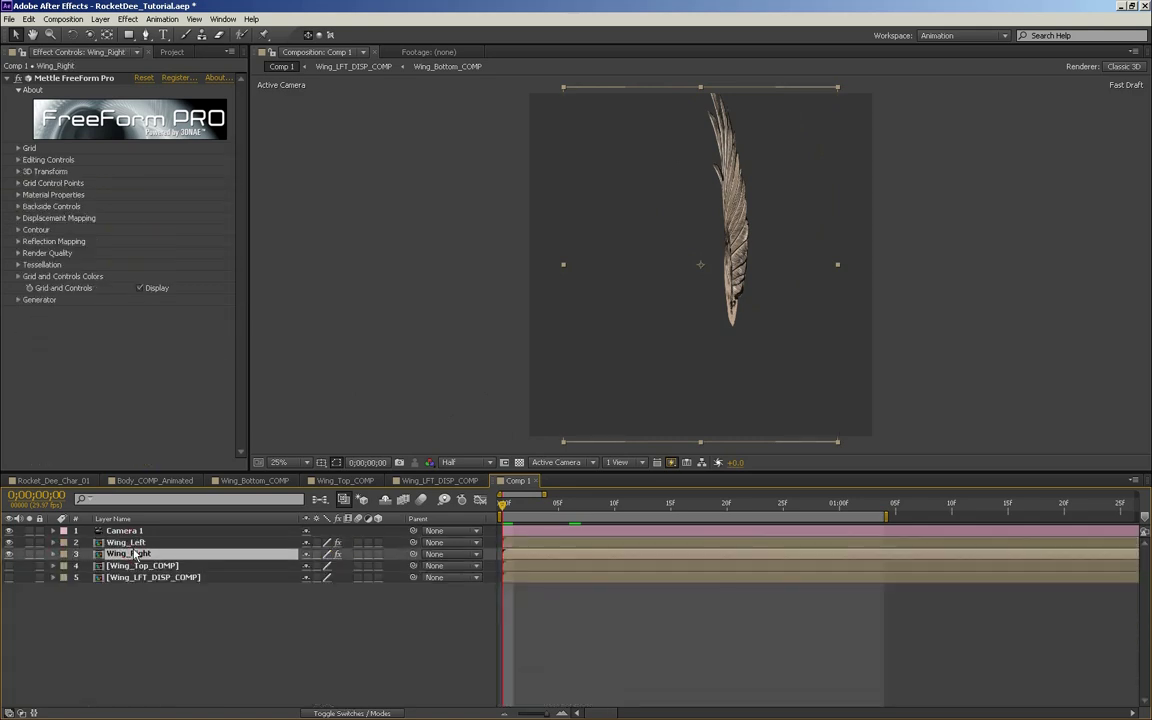
- Adjust Wing_Left's FreeForm Pro Position Z to offset it sideways from Wing_Right
{"action": "left_click", "coordinate": [131, 545]}
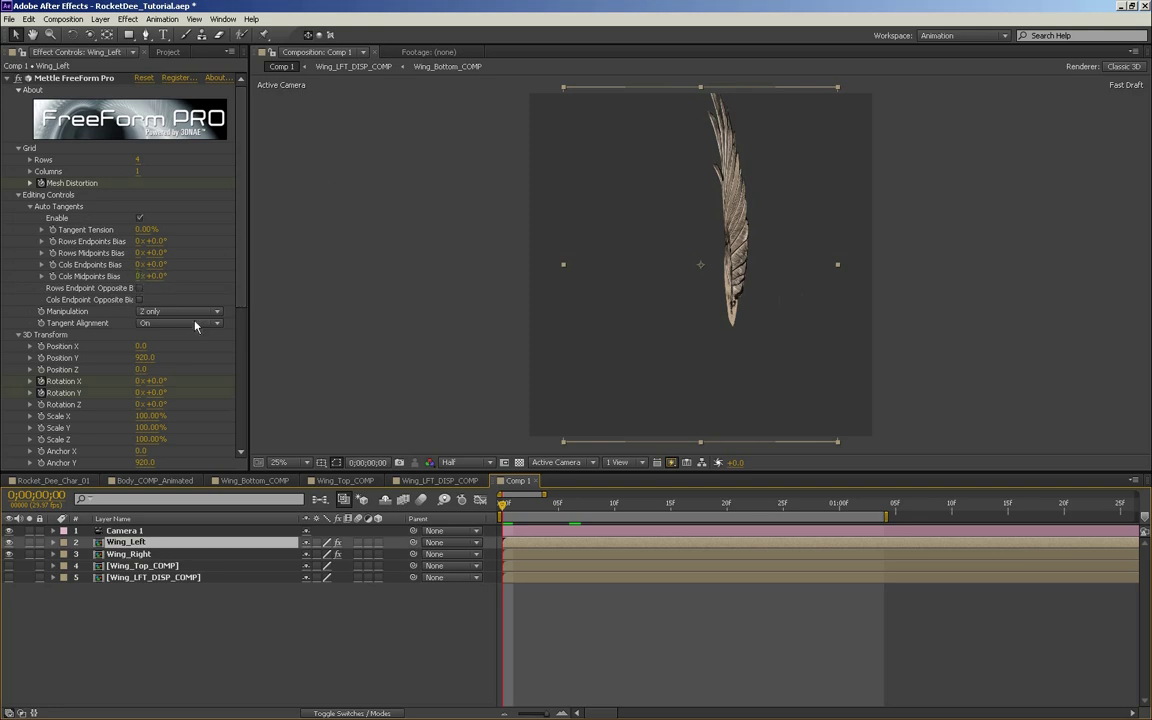
{"action": "mouse_move", "coordinate": [141, 371]}
{"action": "left_mouse_down"}
{"action": "mouse_move", "coordinate": [128, 369]}
{"action": "mouse_move", "coordinate": [144, 370]}
{"action": "left_mouse_up"}
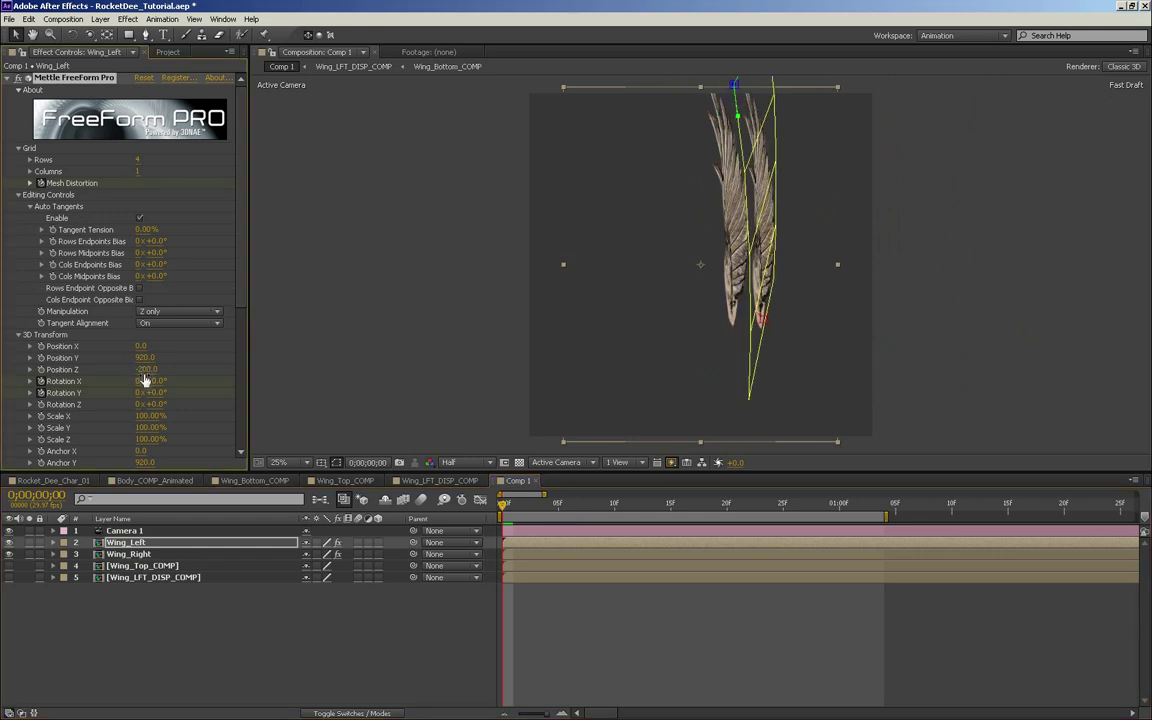
{"action": "left_click", "coordinate": [147, 370]}
{"action": "key", "text": "Return"}
- Show the FreeForm Pro 3D Transform properties of the Wing_Right layer
{"action": "left_click", "coordinate": [124, 555]}
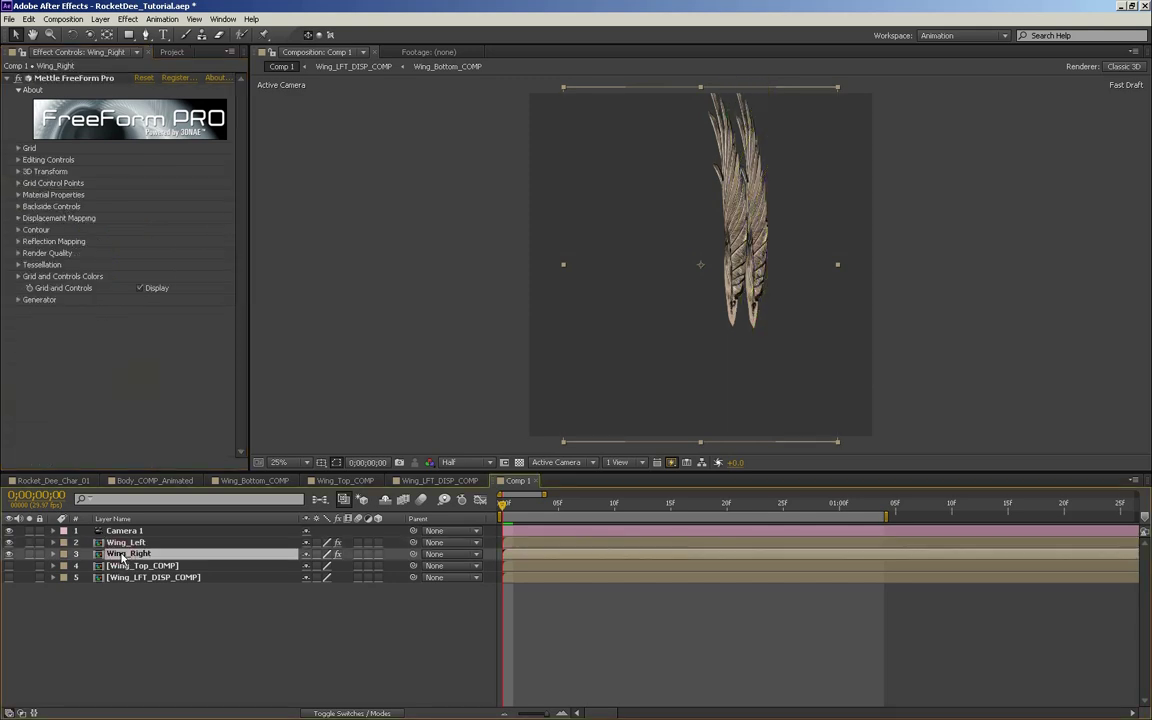
{"action": "left_click", "coordinate": [18, 172]}
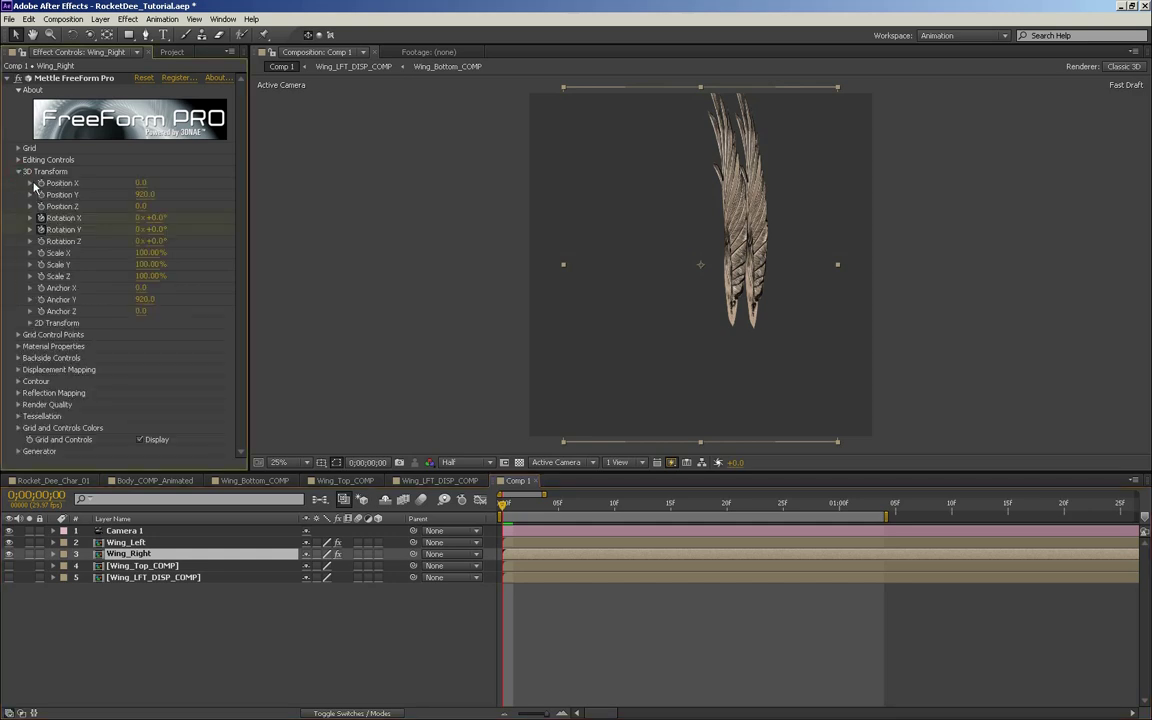
{"action": "left_click", "coordinate": [156, 242]}
{"action": "type", "text": "150"}
{"action": "key", "text": "Return"}
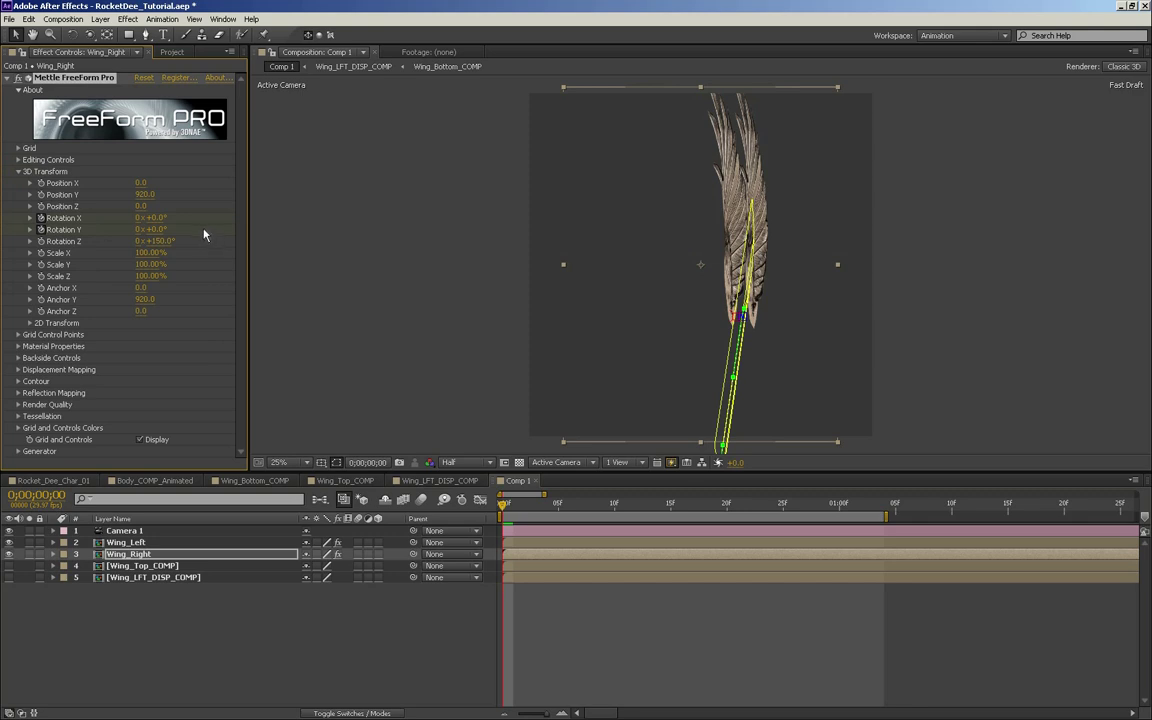
{"action": "left_click", "coordinate": [157, 242]}
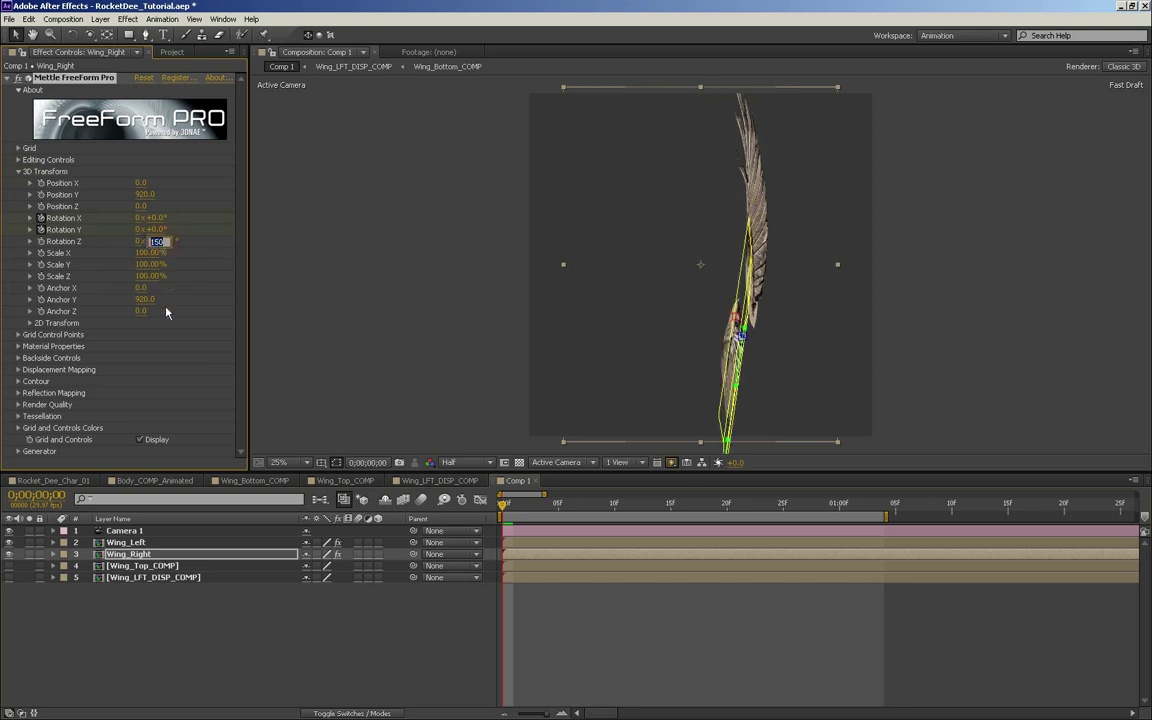
{"action": "key", "text": "Return"}
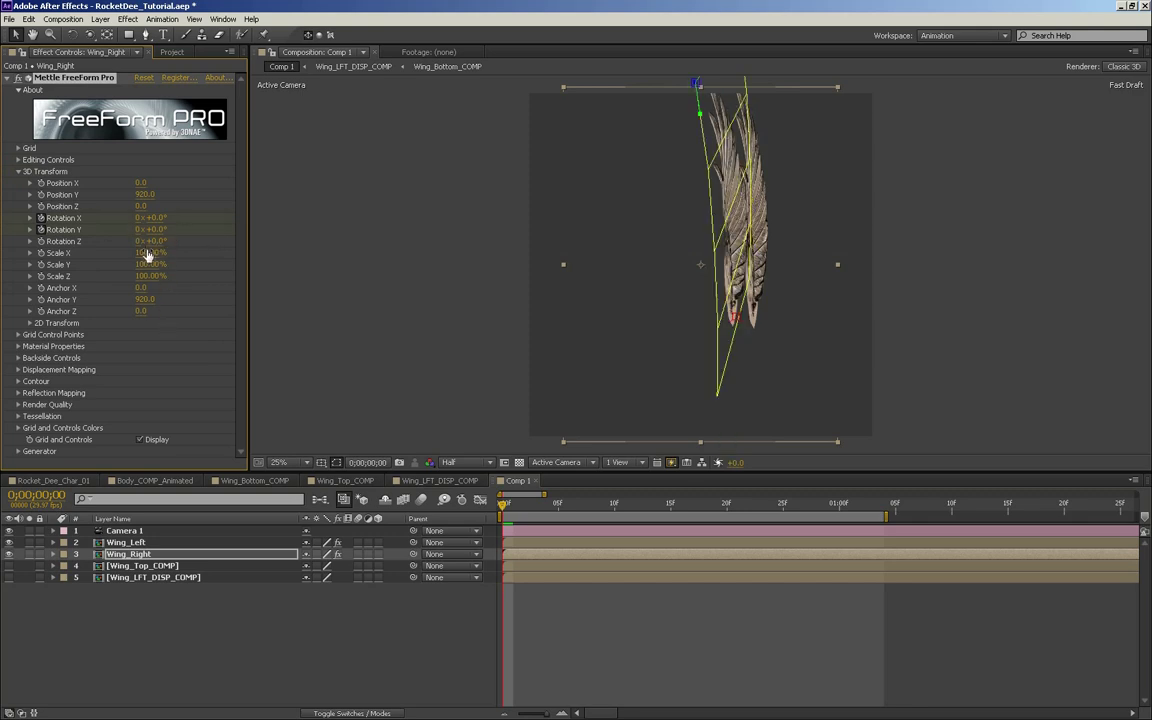
- Set Wing_Right's FreeForm Pro Position Z to 150 and scrub through the flap, ending at frame 0
{"action": "key", "text": "Return"}
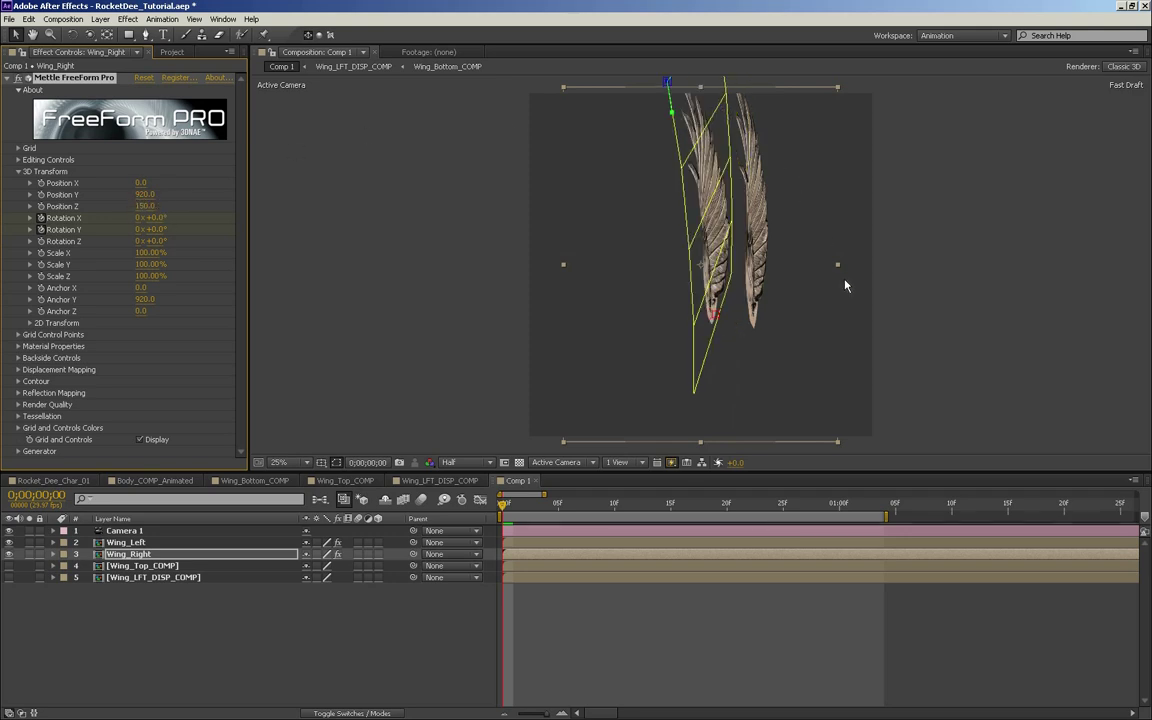
{"action": "left_click", "coordinate": [537, 510]}
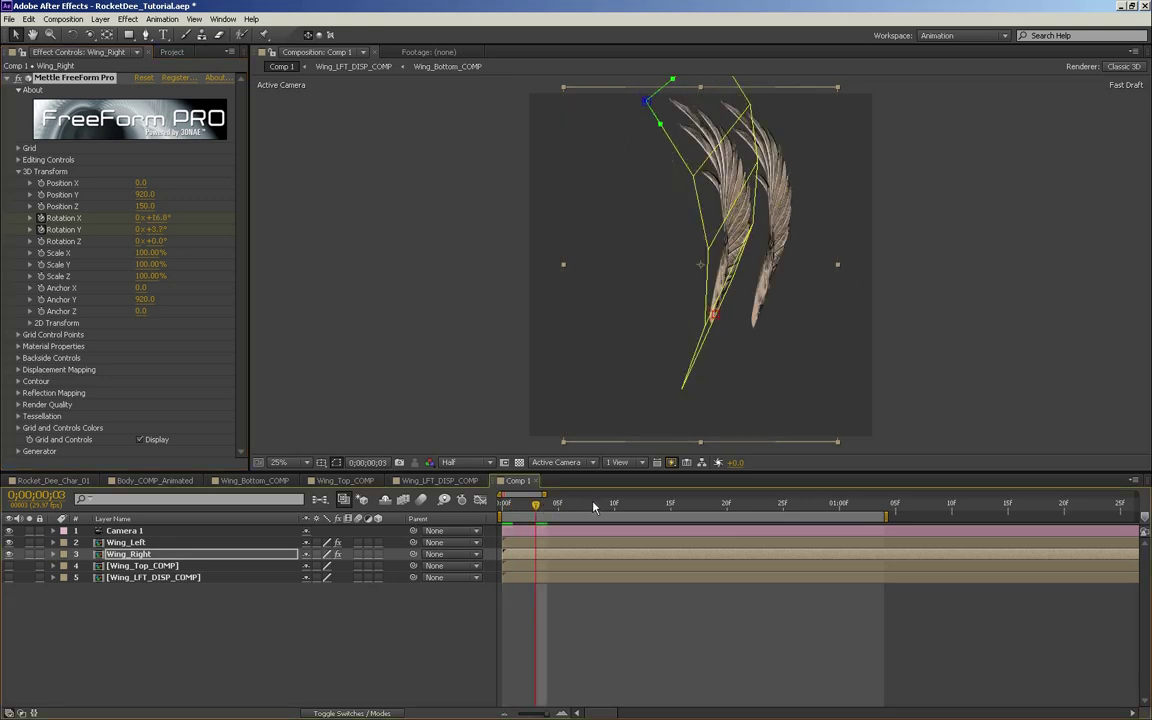
{"action": "left_click_drag", "start_coordinate": [598, 510], "coordinate": [476, 505]}
- Reveal Wing_Right's keyframes, go to frame 9, and mirror the wing by setting its FreeForm Pro Scale Y to -100%
{"action": "key", "text": "u"}
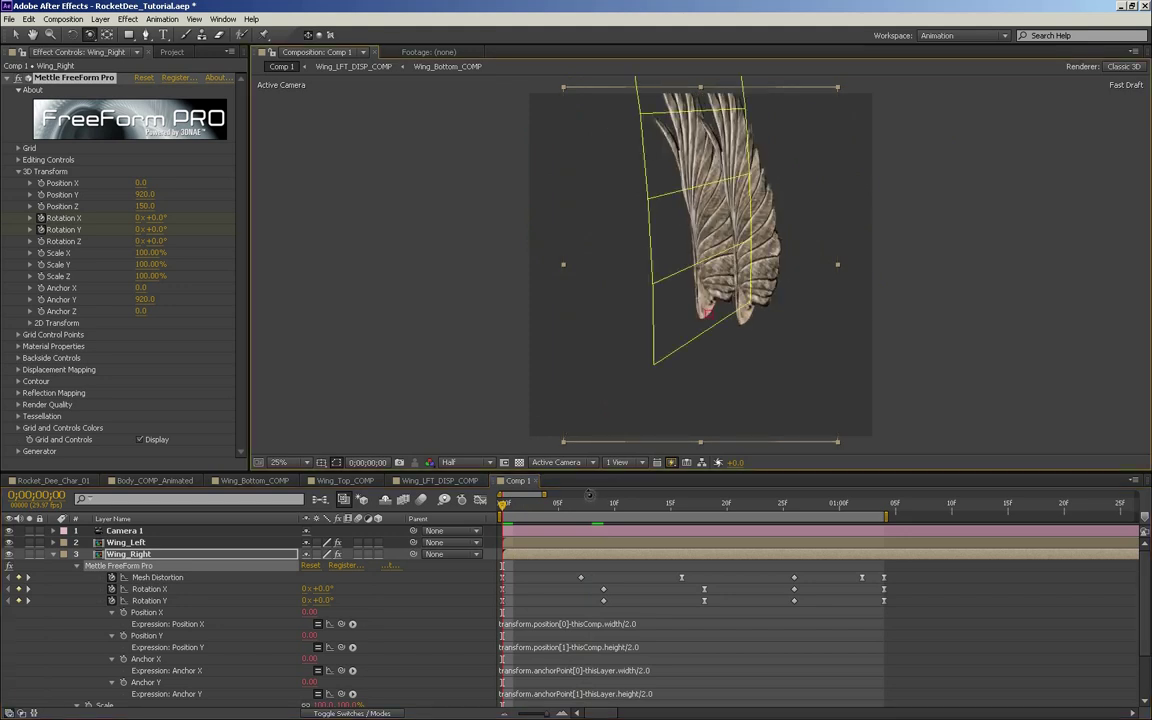
{"action": "left_click", "coordinate": [580, 510]}
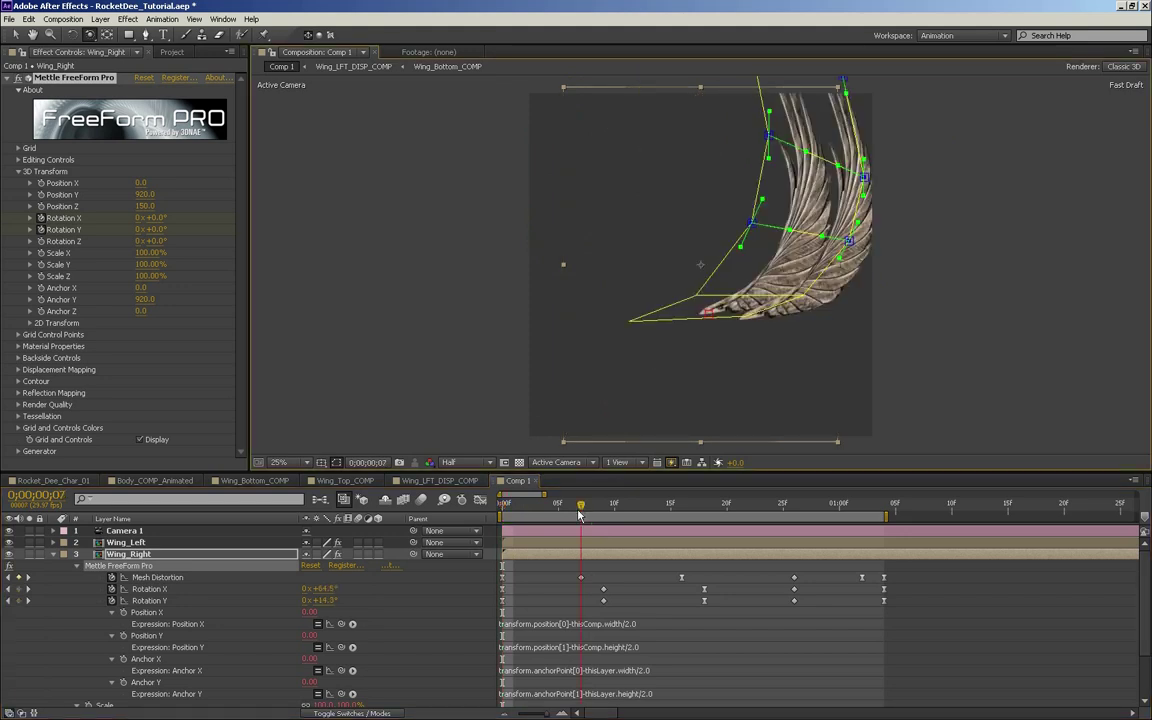
{"action": "left_click_drag", "start_coordinate": [582, 511], "coordinate": [604, 508]}
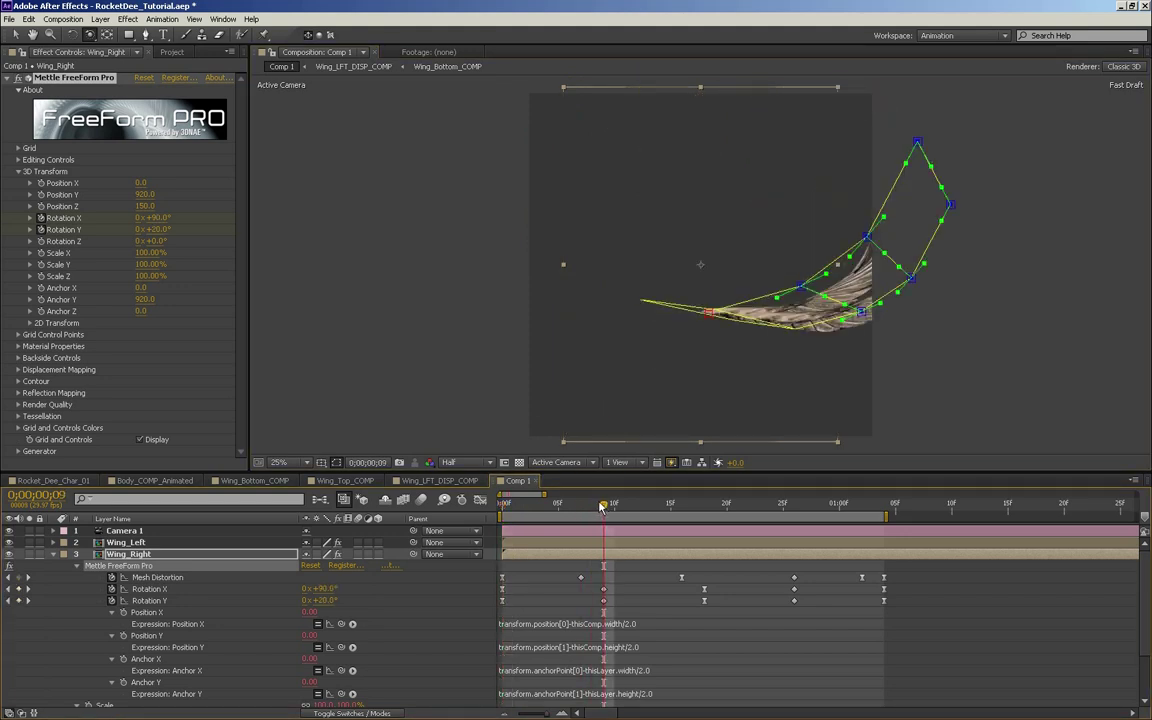
{"action": "left_click", "coordinate": [160, 264]}
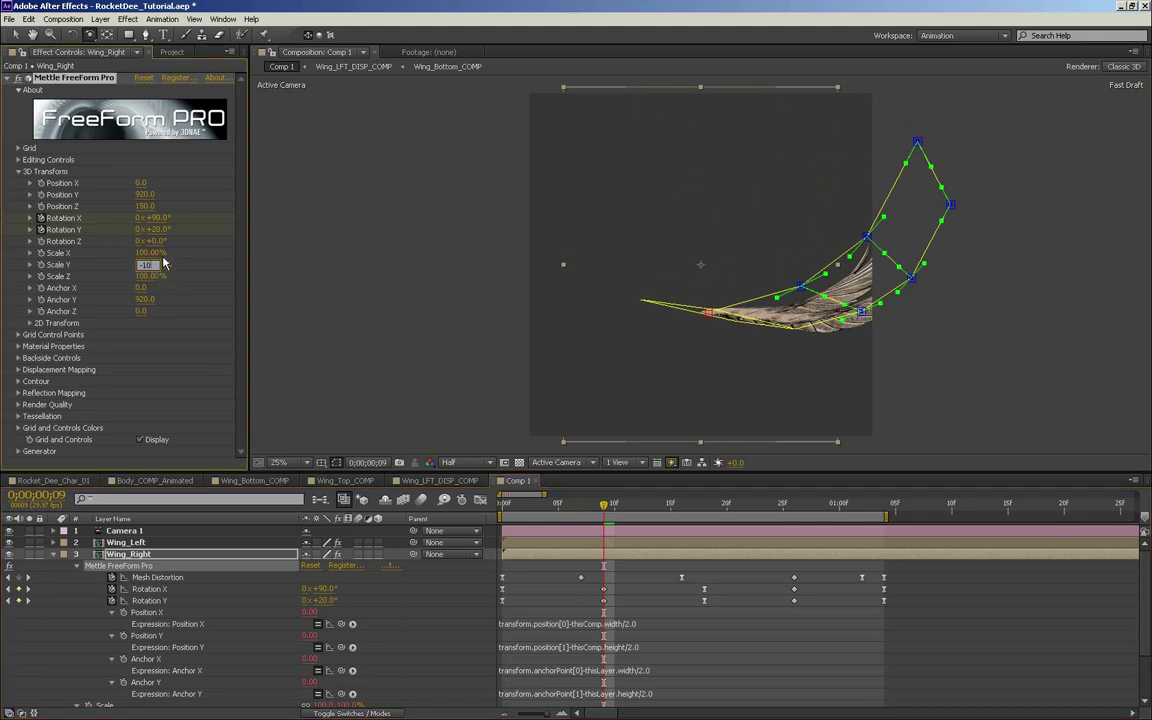
{"action": "type", "text": "-100"}
{"action": "key", "text": "Return"}
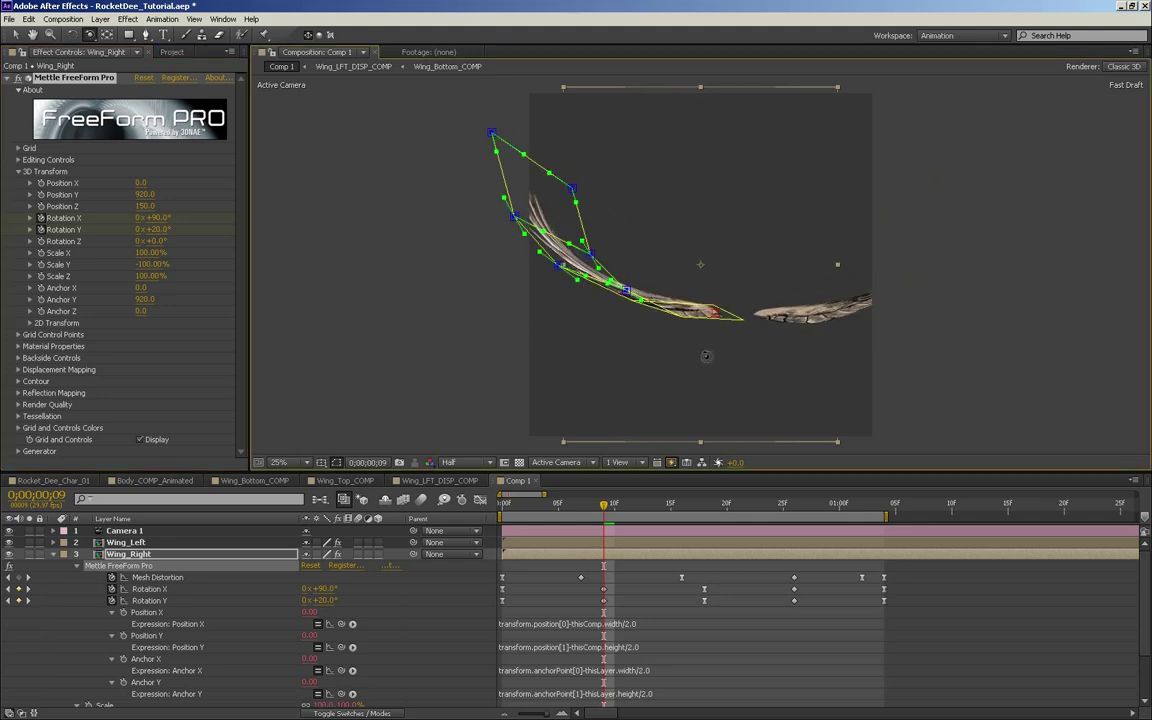
- Change Wing_Right's Rotation X keyframe at frame 0 so the wing points upward like Wing_Left
{"action": "left_click_drag", "start_coordinate": [579, 507], "coordinate": [480, 505]}
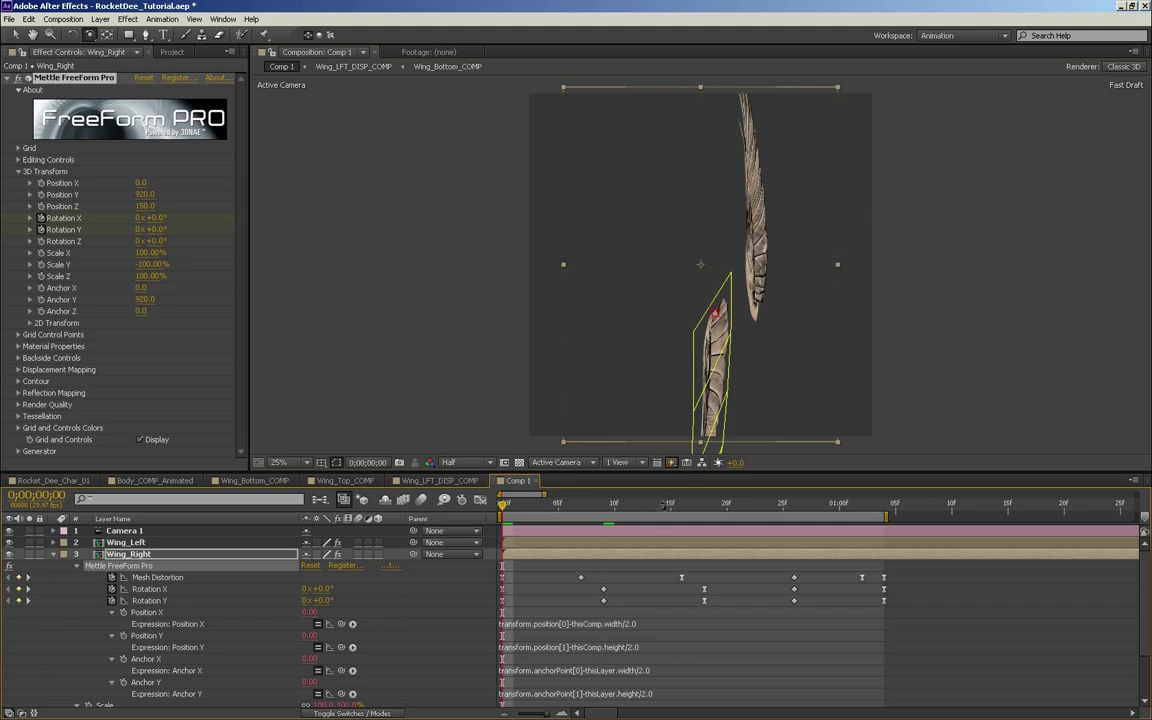
{"action": "left_click", "coordinate": [145, 589]}
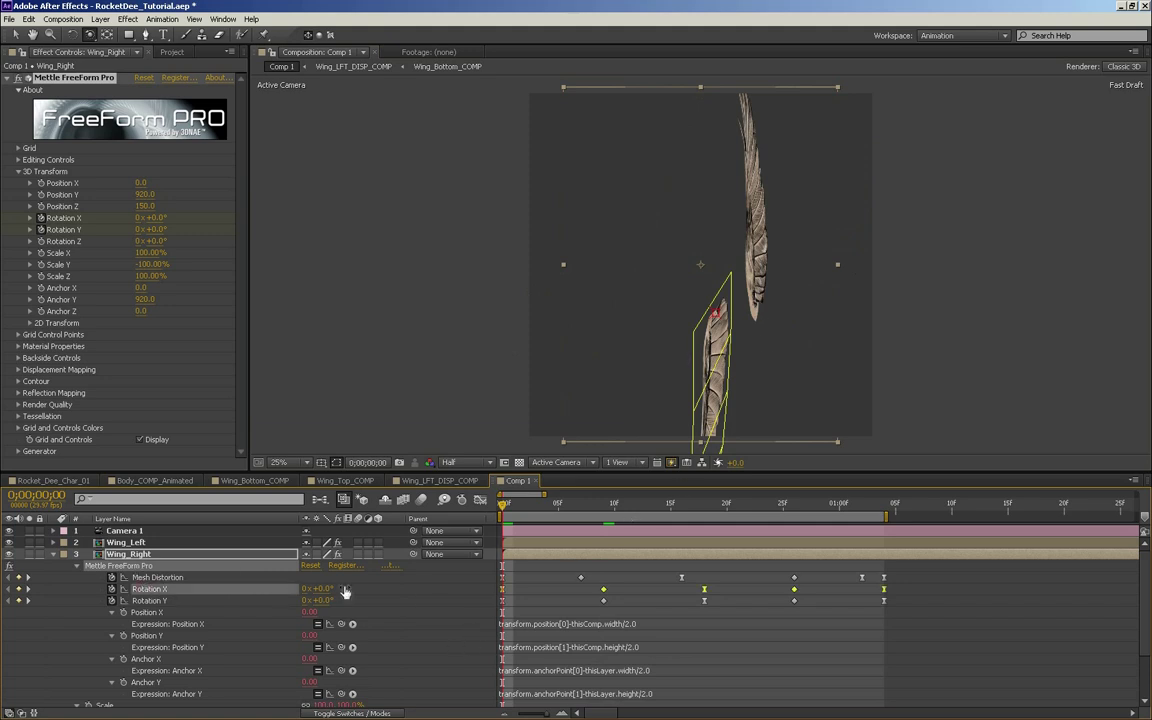
{"action": "left_click", "coordinate": [519, 591]}
{"action": "left_click", "coordinate": [502, 590]}
{"action": "left_click_drag", "start_coordinate": [327, 594], "coordinate": [420, 571]}
{"action": "left_click", "coordinate": [330, 589]}
{"action": "type", "text": "159"}
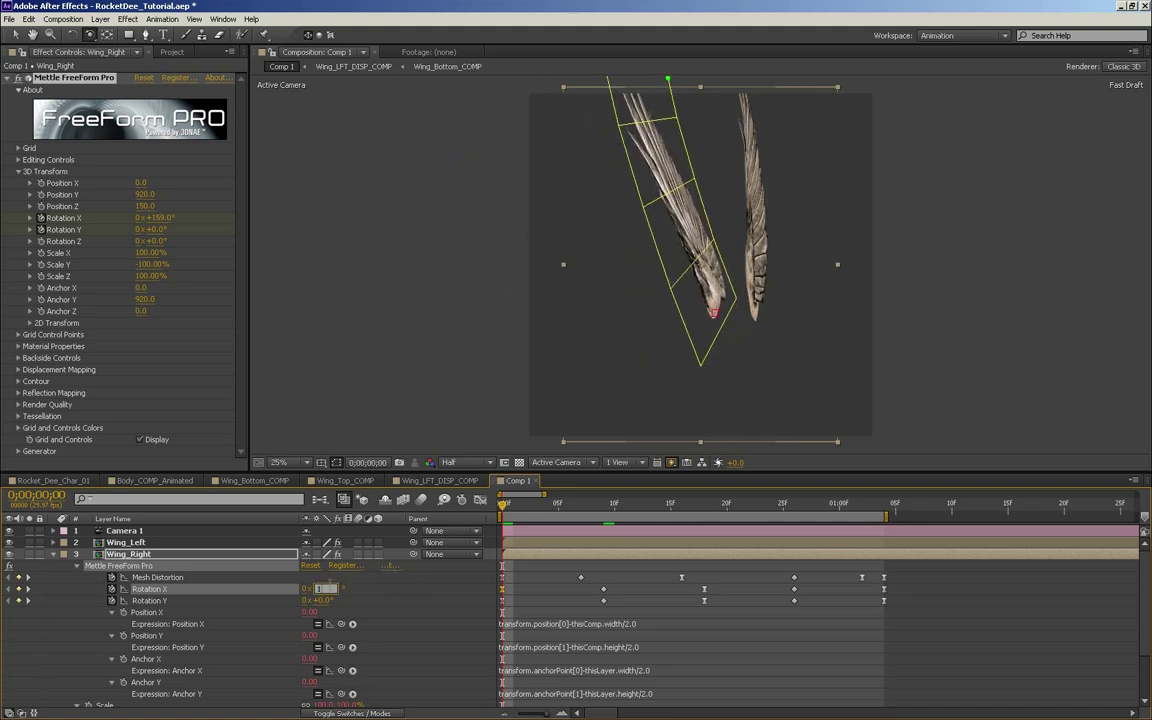
{"action": "key", "text": "Return"}
- Set Wing_Right's Rotation X keyframe at frame 18 to 0°
{"action": "left_click", "coordinate": [29, 590]}
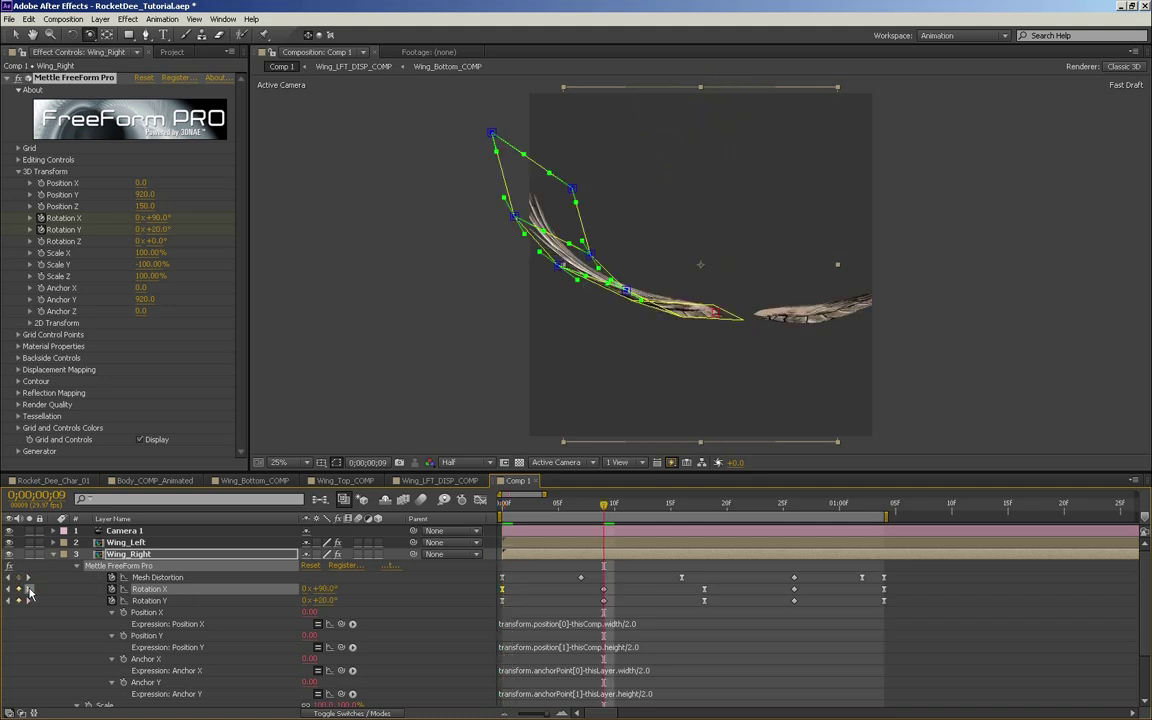
{"action": "left_click", "coordinate": [29, 590]}
{"action": "left_click", "coordinate": [328, 590]}
{"action": "type", "text": "0"}
{"action": "key", "text": "Return"}
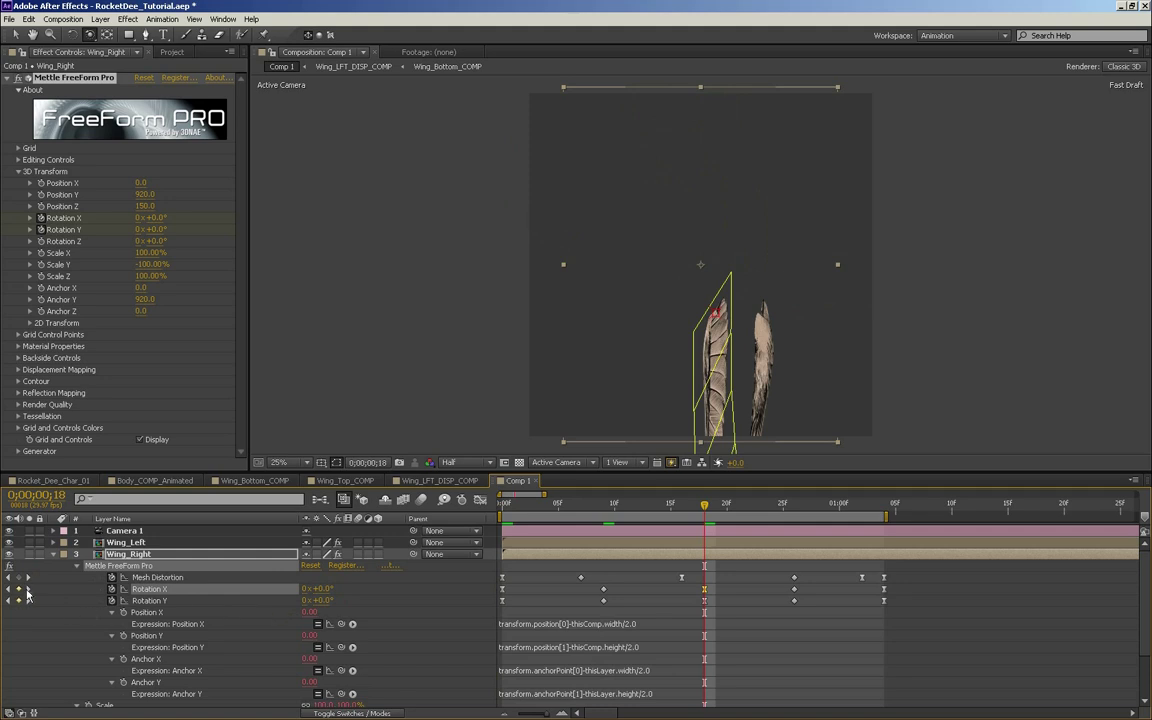
- Set Wing_Right's last Rotation X keyframe, at 0;00;01;04, to 180°
{"action": "left_click", "coordinate": [29, 590]}
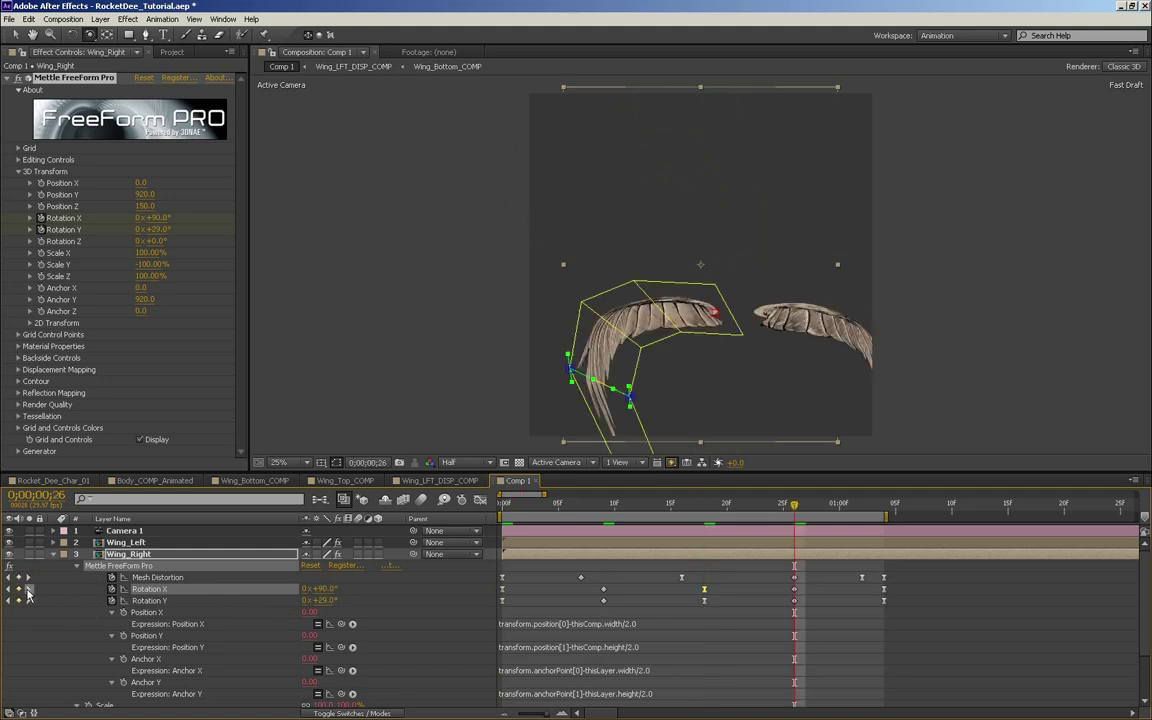
{"action": "left_click", "coordinate": [29, 590]}
{"action": "left_click", "coordinate": [328, 591]}
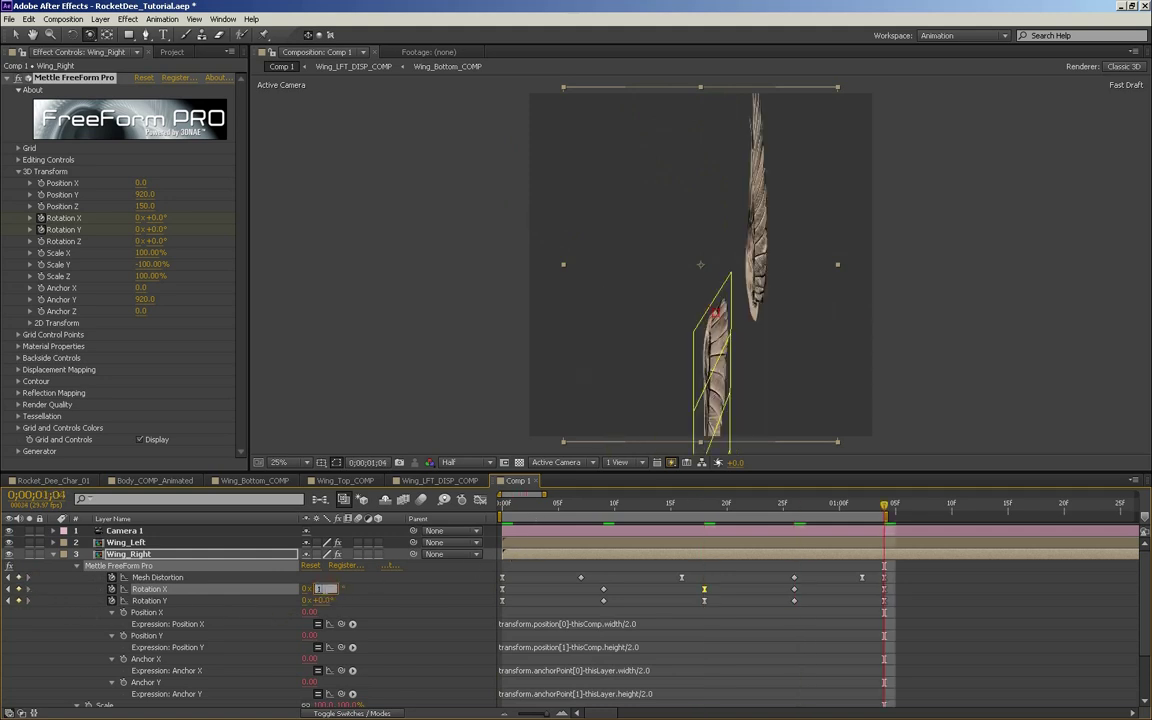
{"action": "key", "text": "Return"}
- Go to frame 25, orbit the camera around both wings, and check Wing_Right's Backside Controls
{"action": "left_click_drag", "start_coordinate": [792, 508], "coordinate": [761, 508]}
{"action": "left_click", "coordinate": [772, 508]}
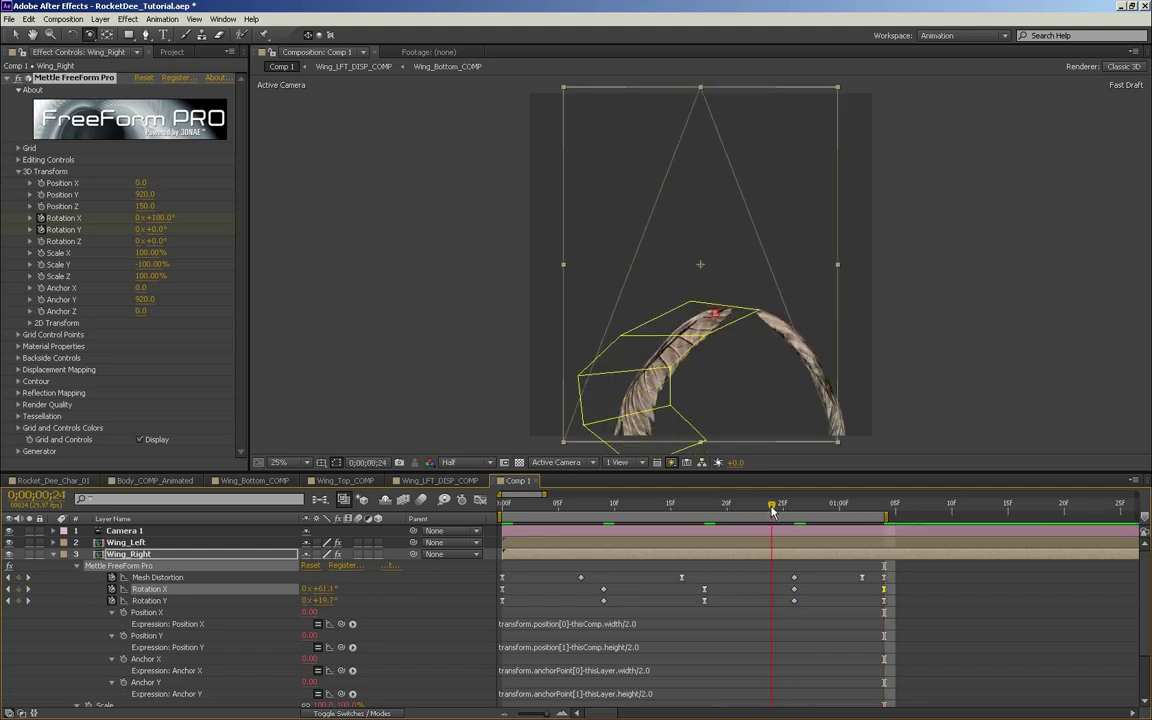
{"action": "left_click", "coordinate": [783, 508]}
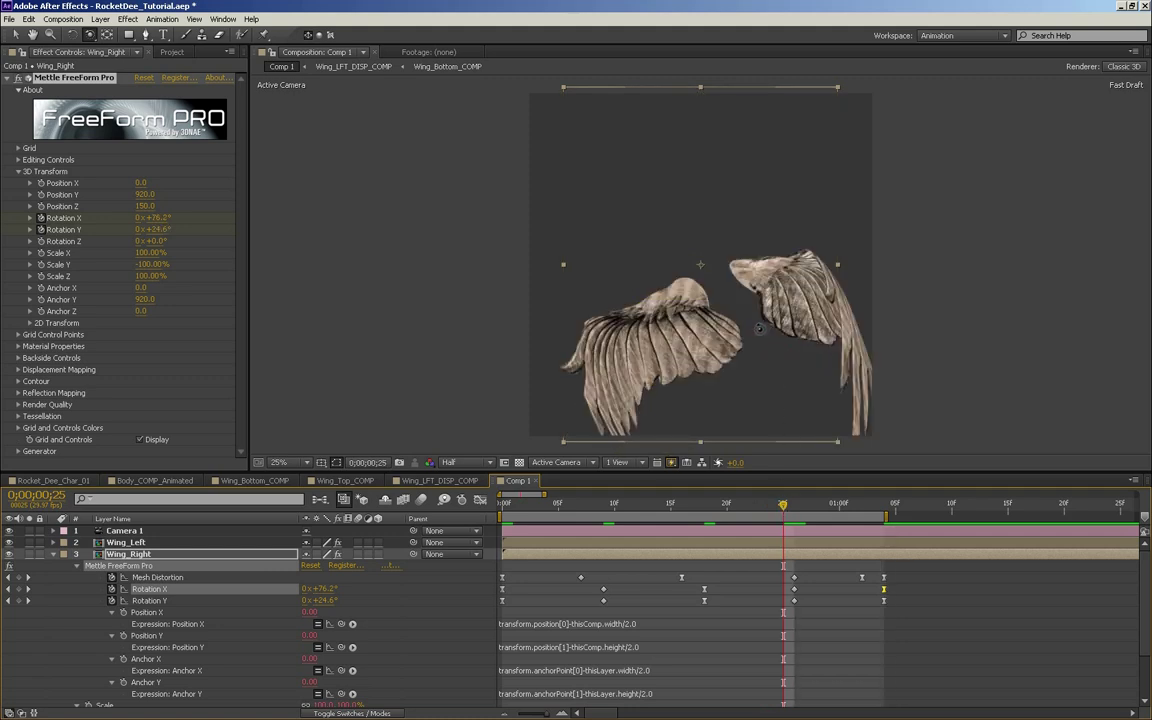
{"action": "left_click_drag", "start_coordinate": [742, 378], "coordinate": [664, 376]}
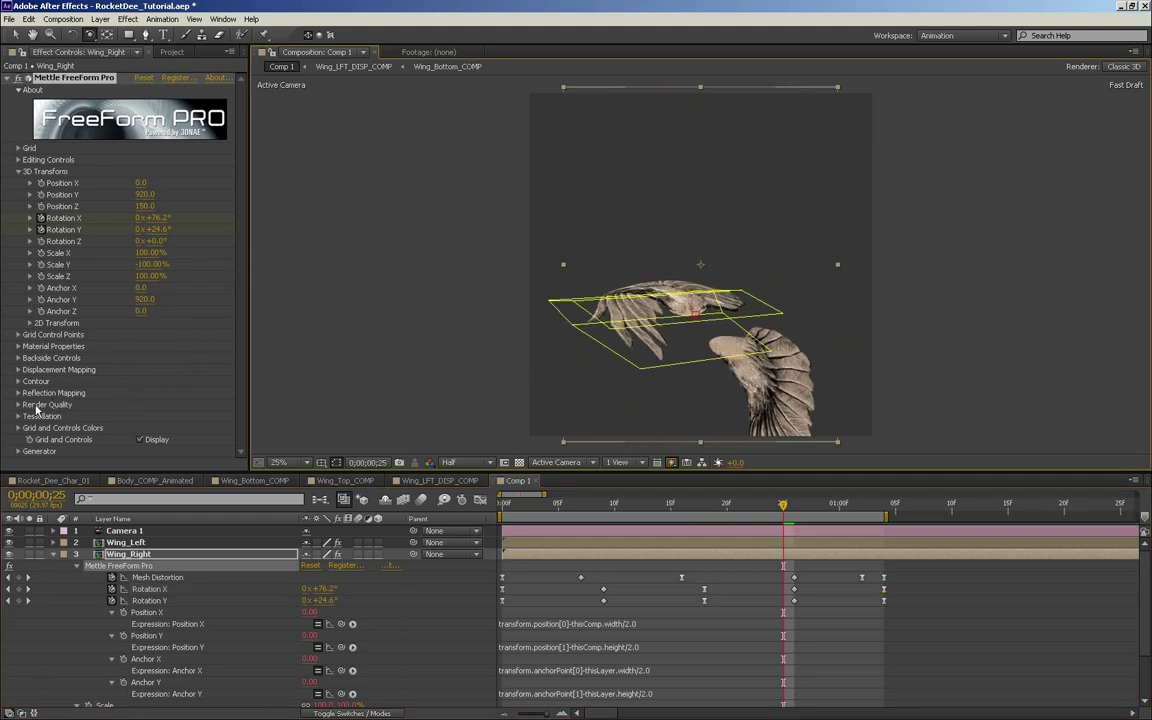
{"action": "left_click", "coordinate": [18, 358]}
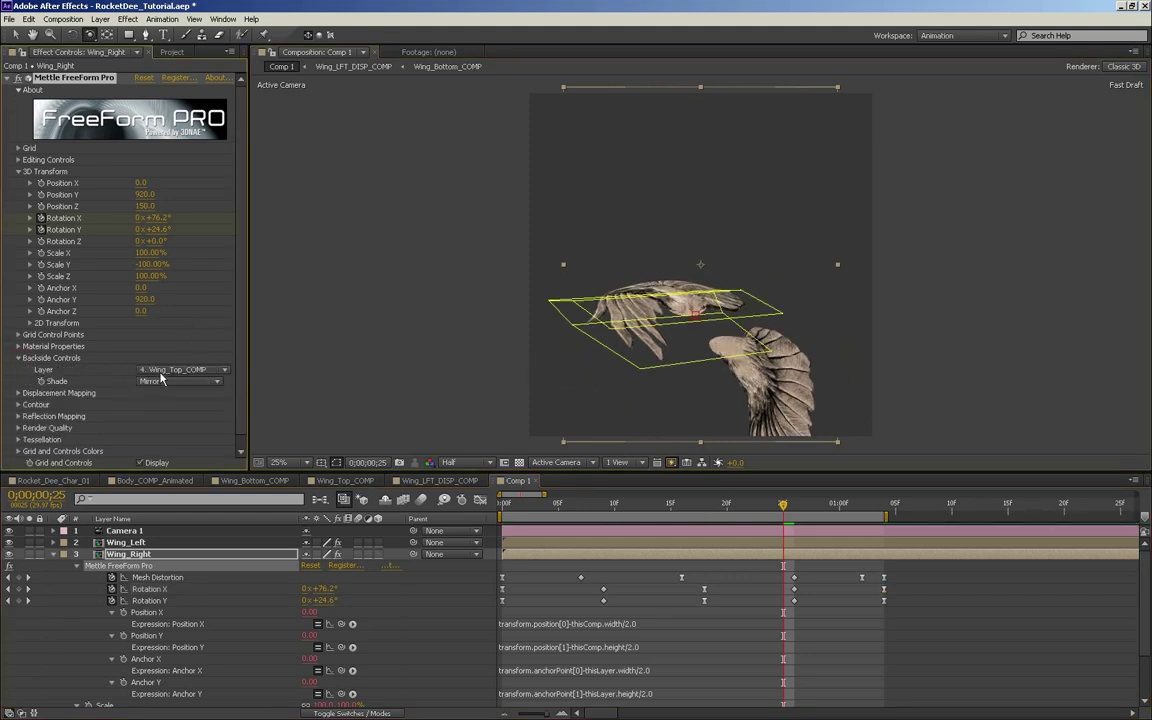
- Add Wing_Bottom_COMP from the project to Comp 1 below Wing_Top_COMP and hide the new layer
{"action": "left_click", "coordinate": [57, 554]}
{"action": "left_click", "coordinate": [54, 554]}
{"action": "left_click", "coordinate": [137, 577]}
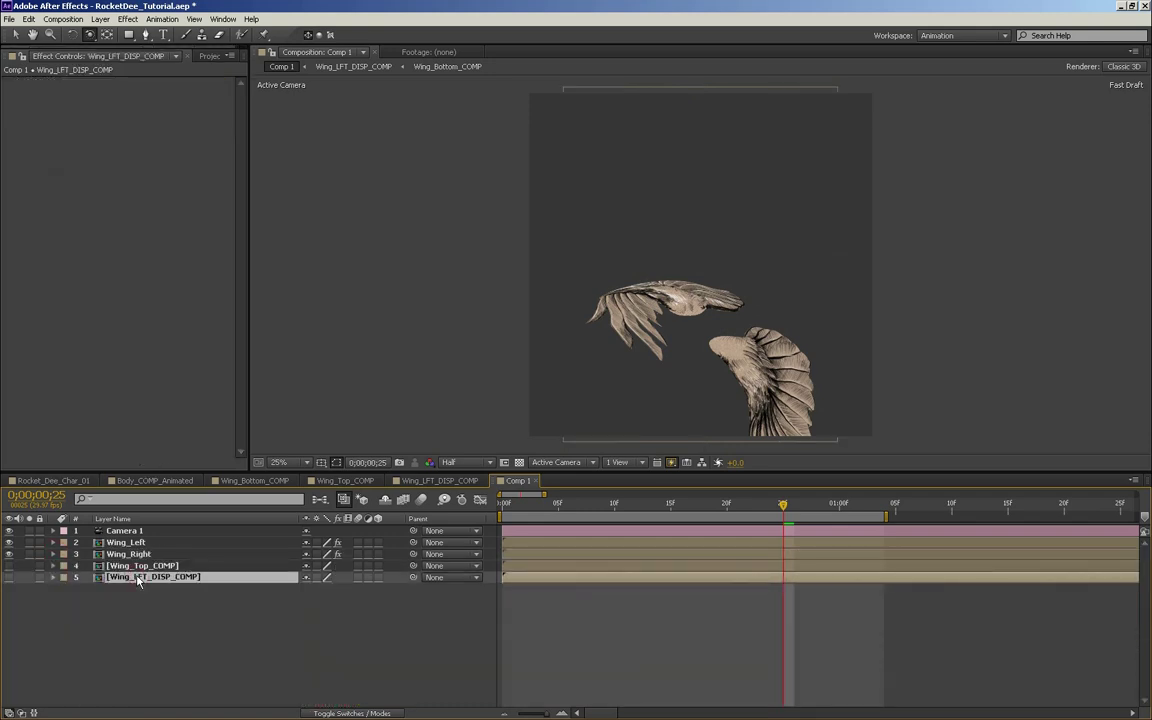
{"action": "left_click", "coordinate": [140, 566]}
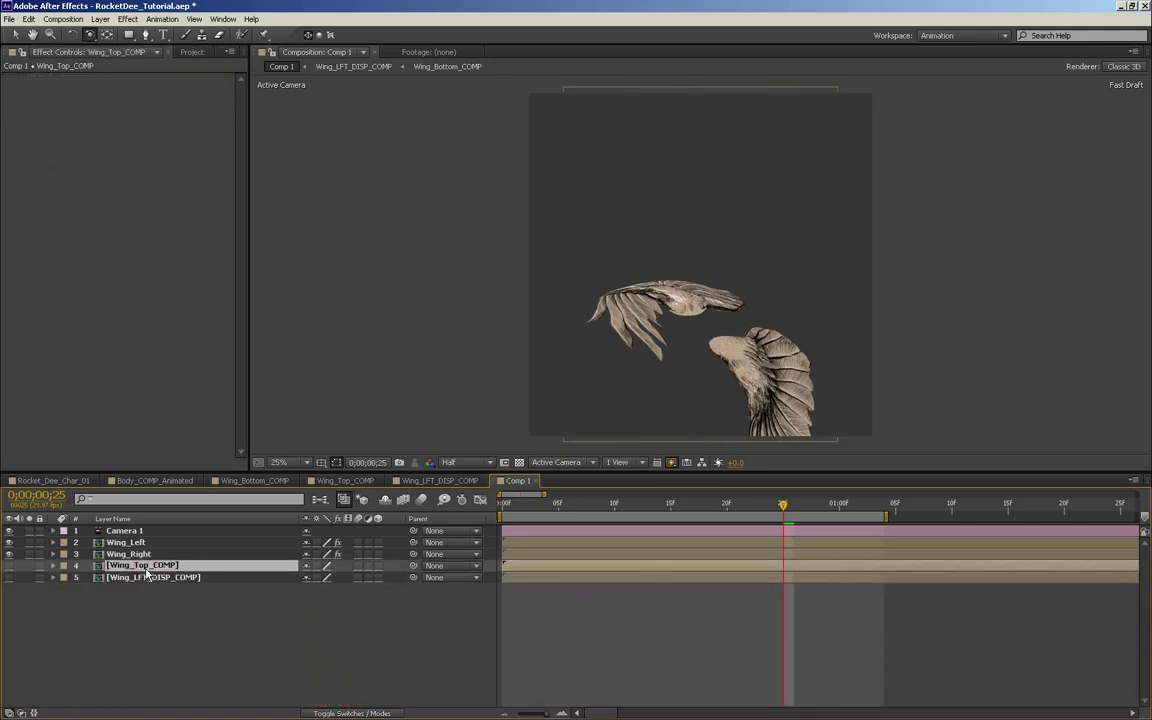
{"action": "left_click", "coordinate": [193, 52]}
{"action": "left_click", "coordinate": [66, 238]}
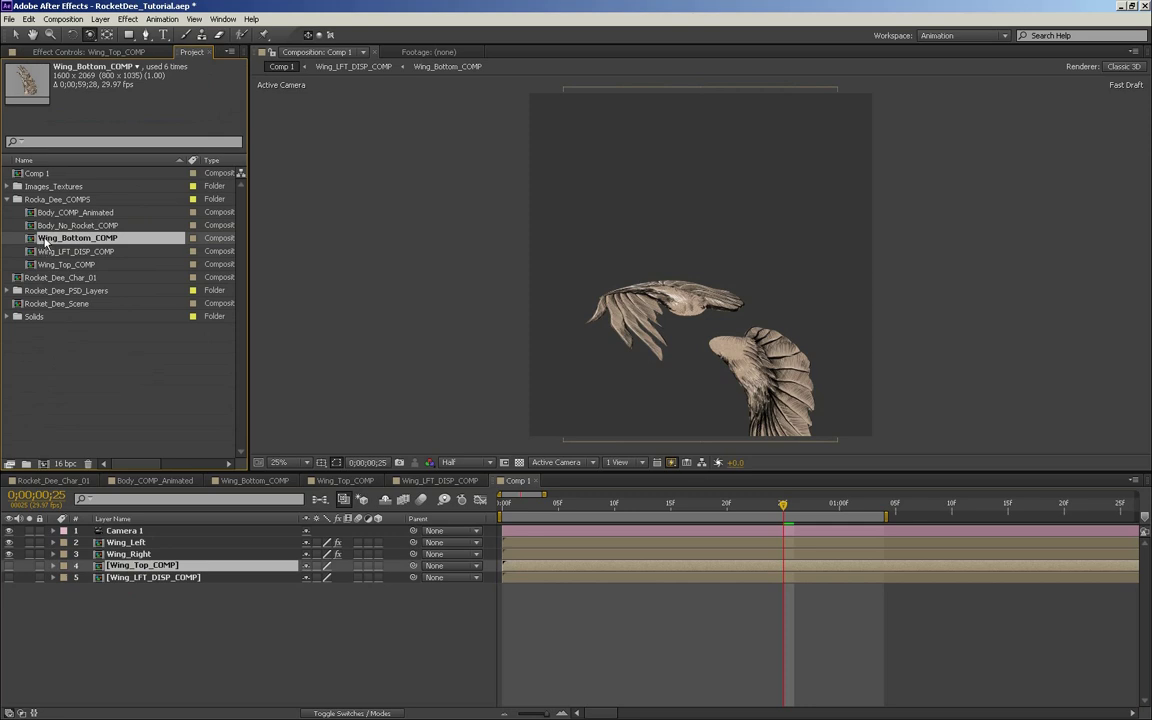
{"action": "left_click_drag", "start_coordinate": [46, 583], "coordinate": [48, 576]}
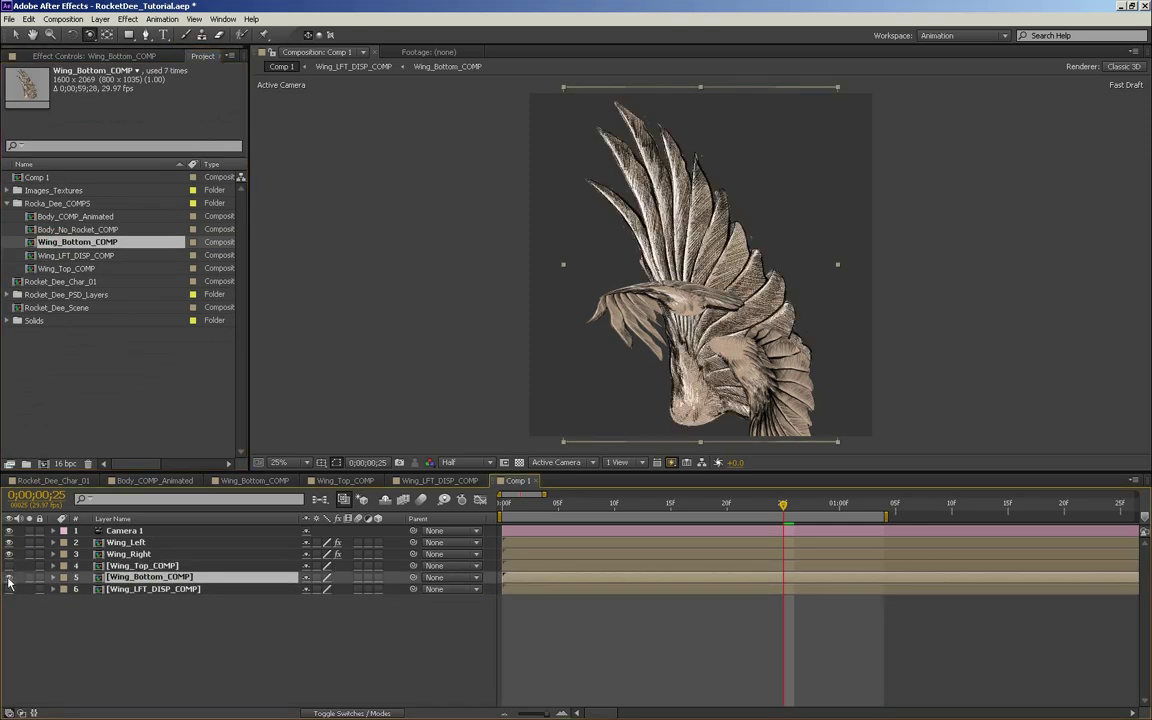
{"action": "left_click", "coordinate": [9, 578]}
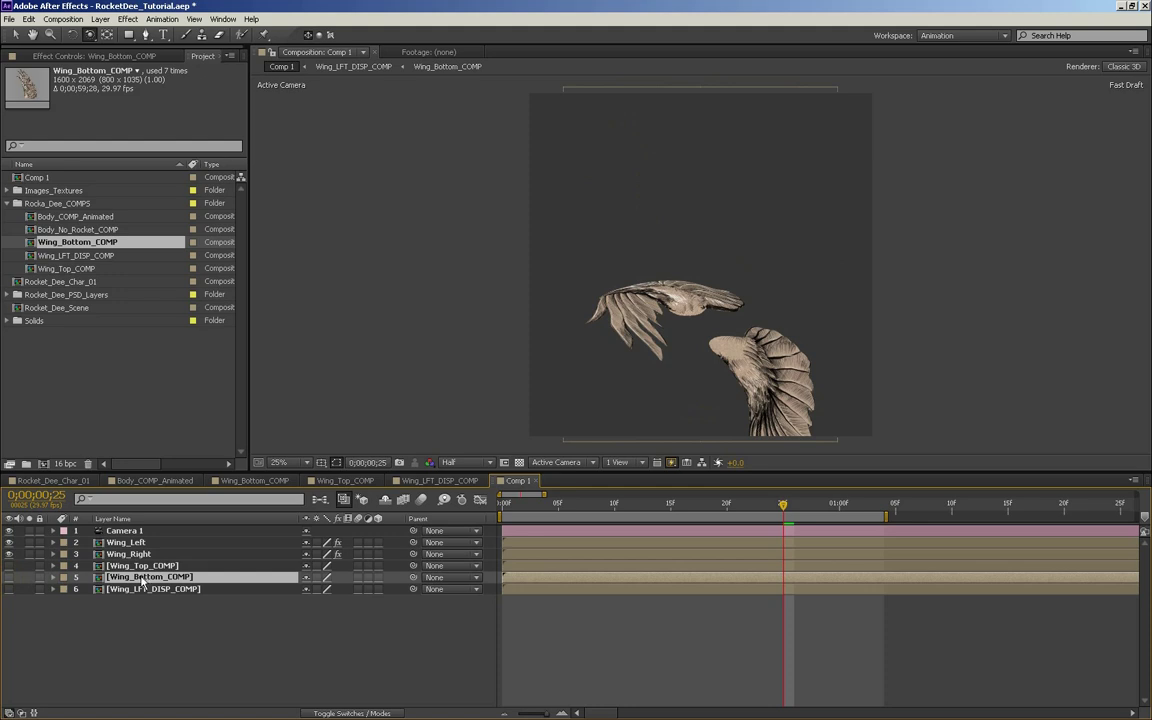
- Set the Backside Controls layer of Wing_Right to the hidden Wing_Bottom_COMP layer
{"action": "left_click", "coordinate": [126, 553]}
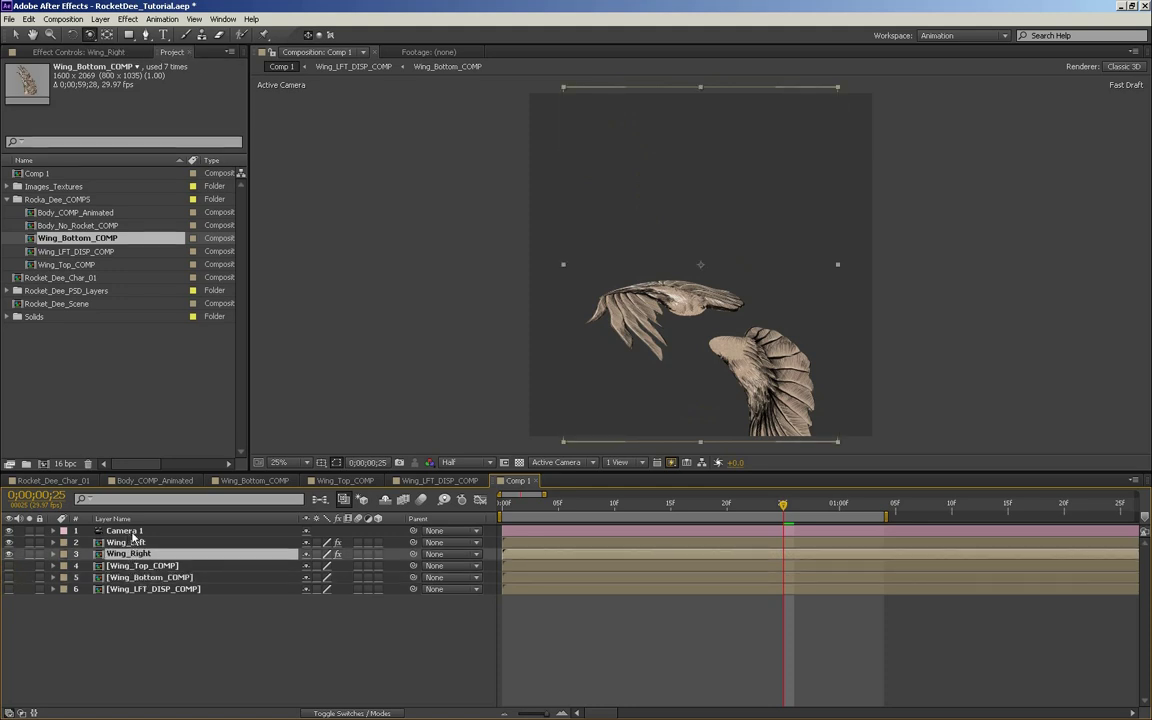
{"action": "left_click", "coordinate": [9, 556]}
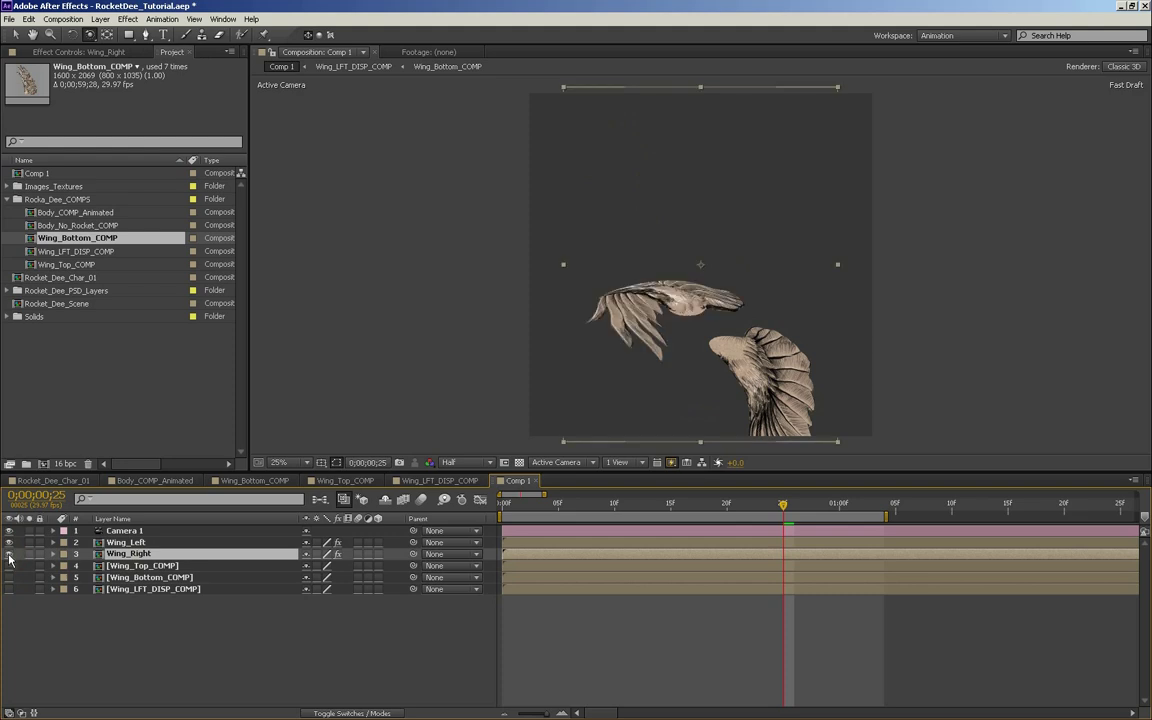
{"action": "left_click", "coordinate": [97, 52]}
{"action": "left_click", "coordinate": [208, 370]}
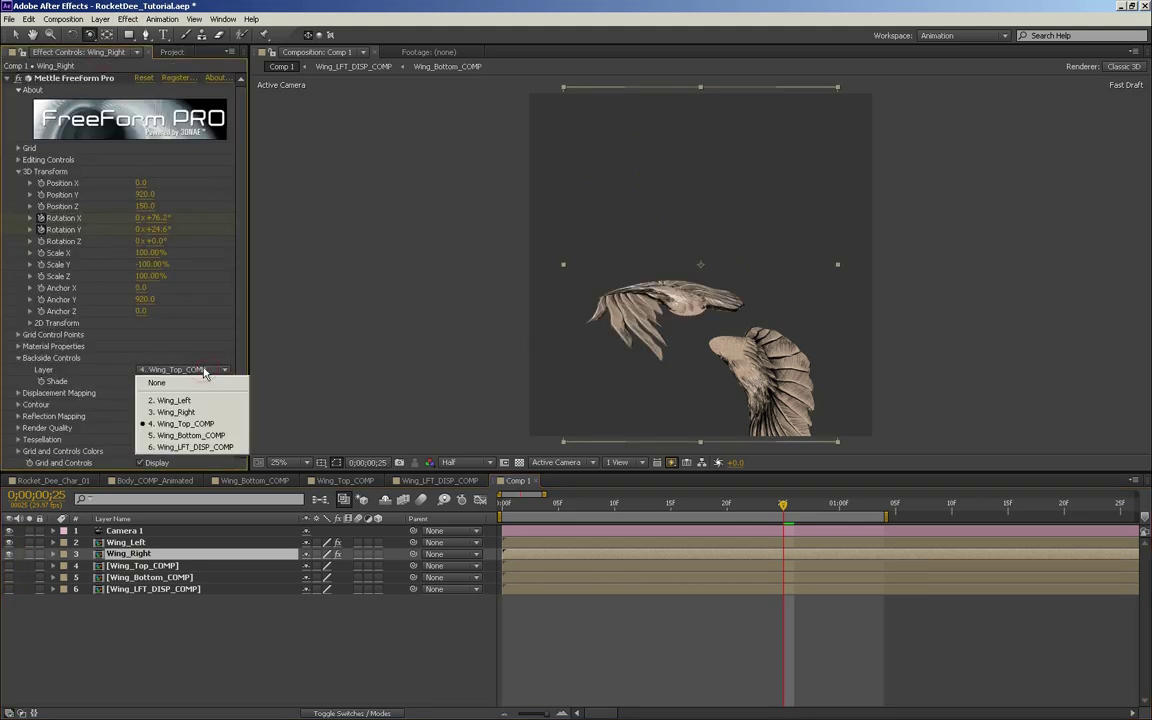
{"action": "left_click", "coordinate": [197, 389]}
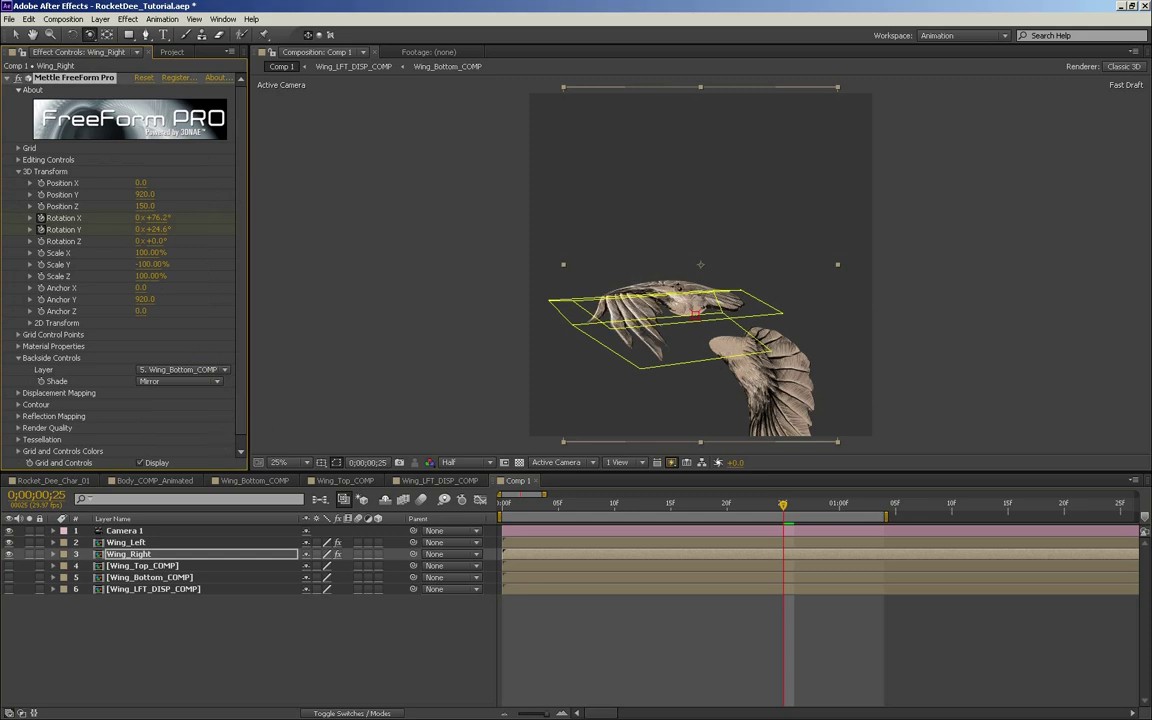
- Show source names in the timeline and replace the source of Wing_Right (layer 3) with Wing_Top_COMP from the project
{"action": "left_click", "coordinate": [113, 518]}
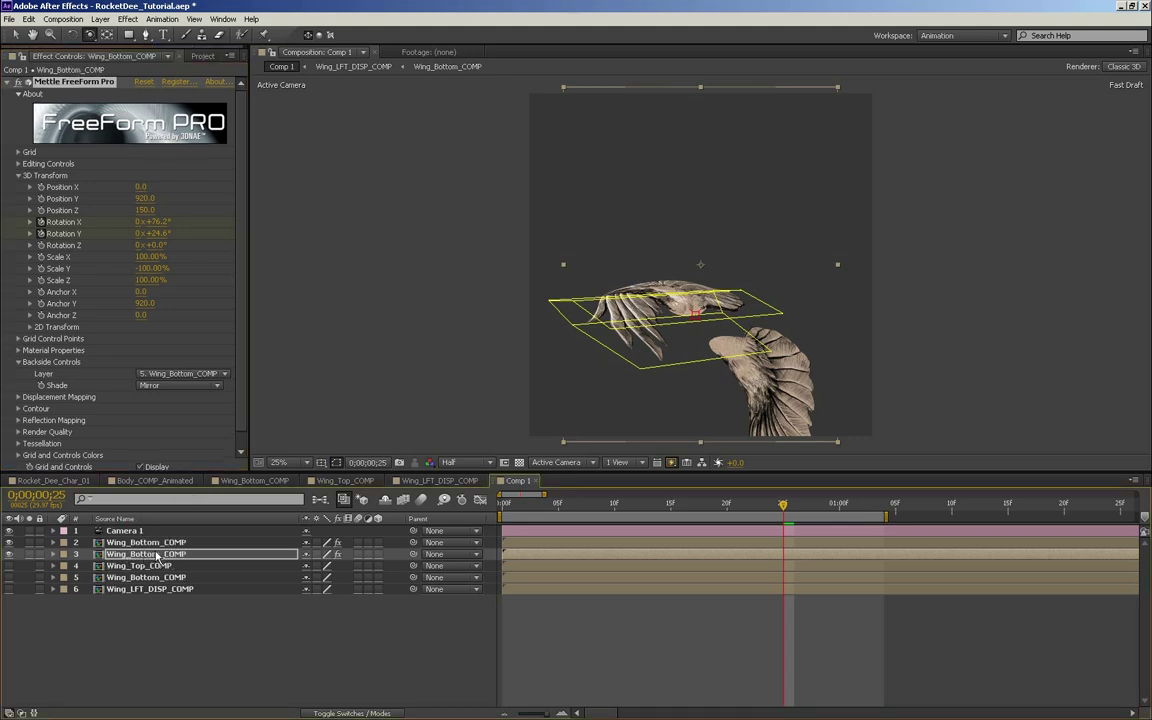
{"action": "left_click", "coordinate": [157, 555]}
{"action": "left_click", "coordinate": [200, 56]}
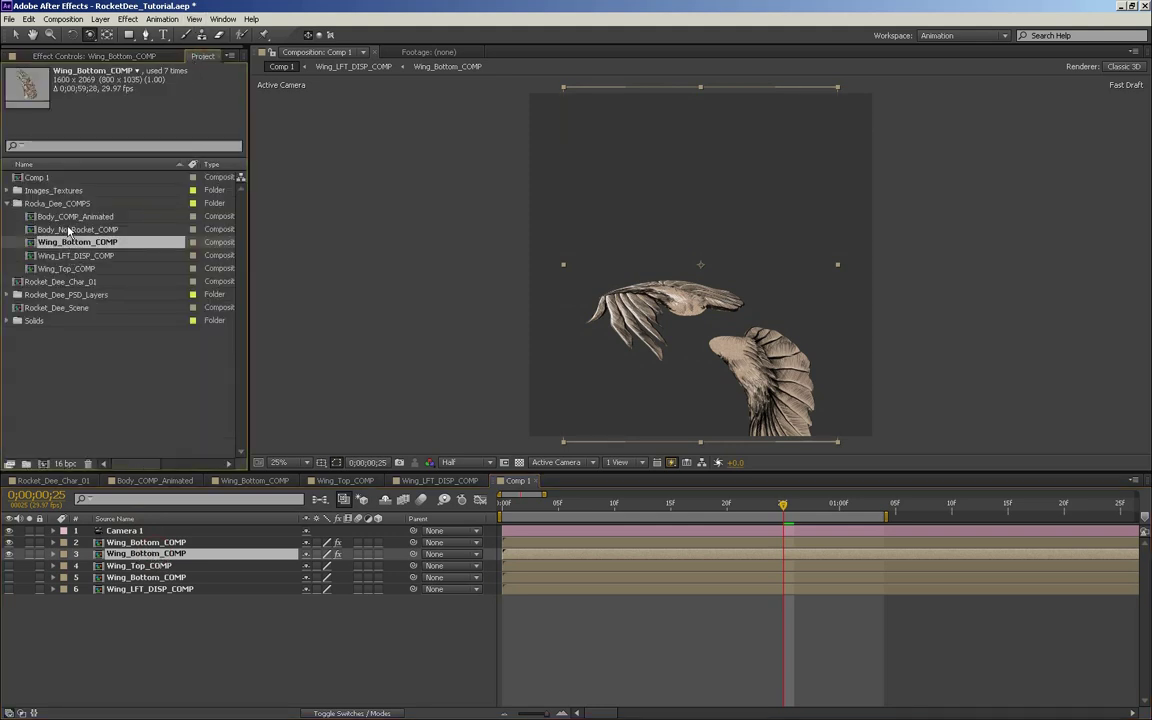
{"action": "left_click", "coordinate": [68, 269]}
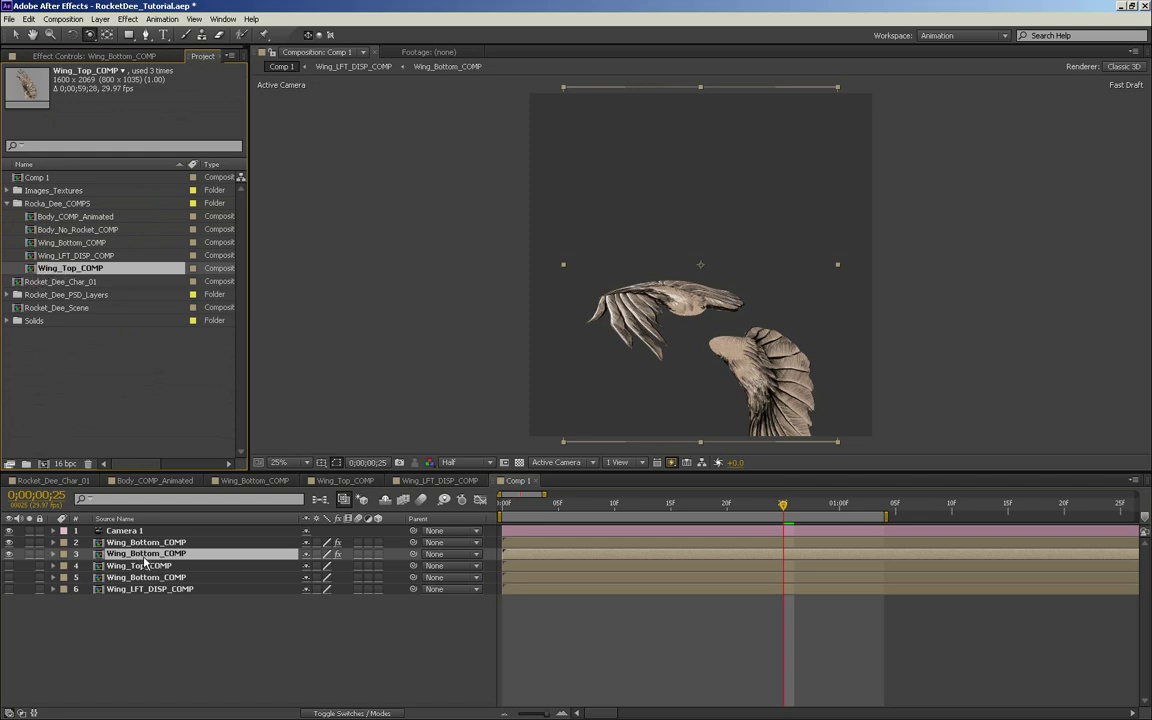
{"action": "left_click_drag", "start_coordinate": [144, 558], "coordinate": [141, 558]}
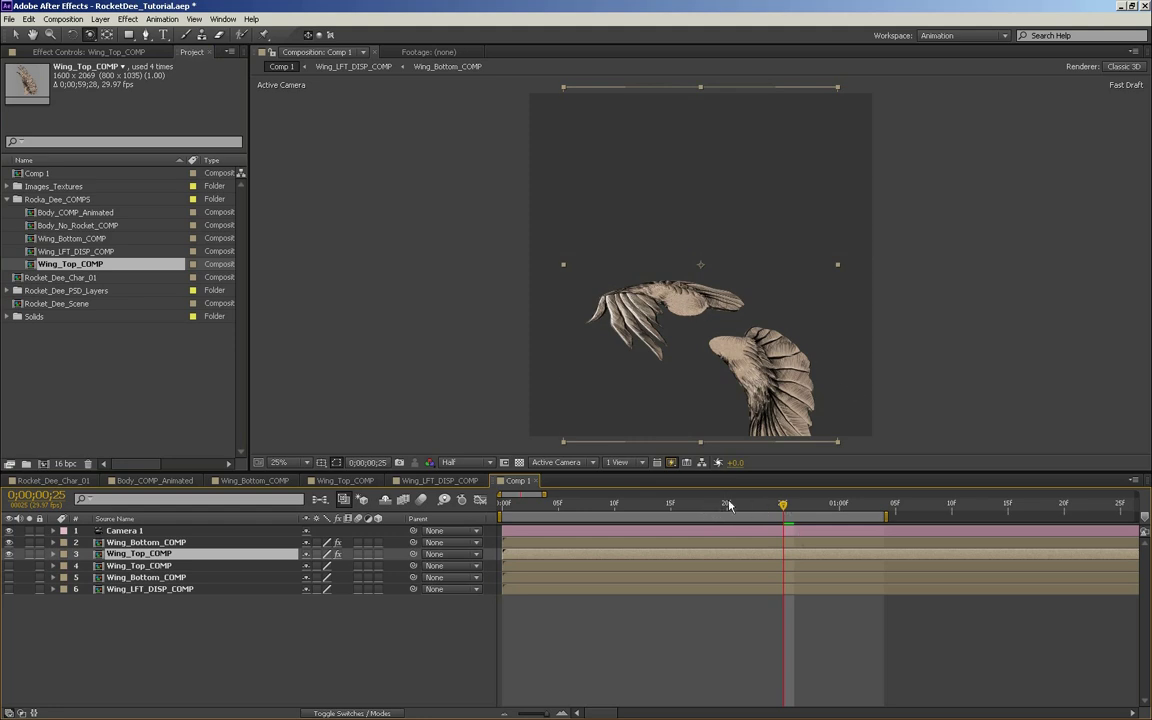
- Orbit the camera around both wings and preview the flapping animation
{"action": "mouse_move", "coordinate": [783, 505]}
{"action": "left_mouse_down"}
{"action": "mouse_move", "coordinate": [760, 505]}
{"action": "mouse_move", "coordinate": [771, 505]}
{"action": "left_mouse_up"}
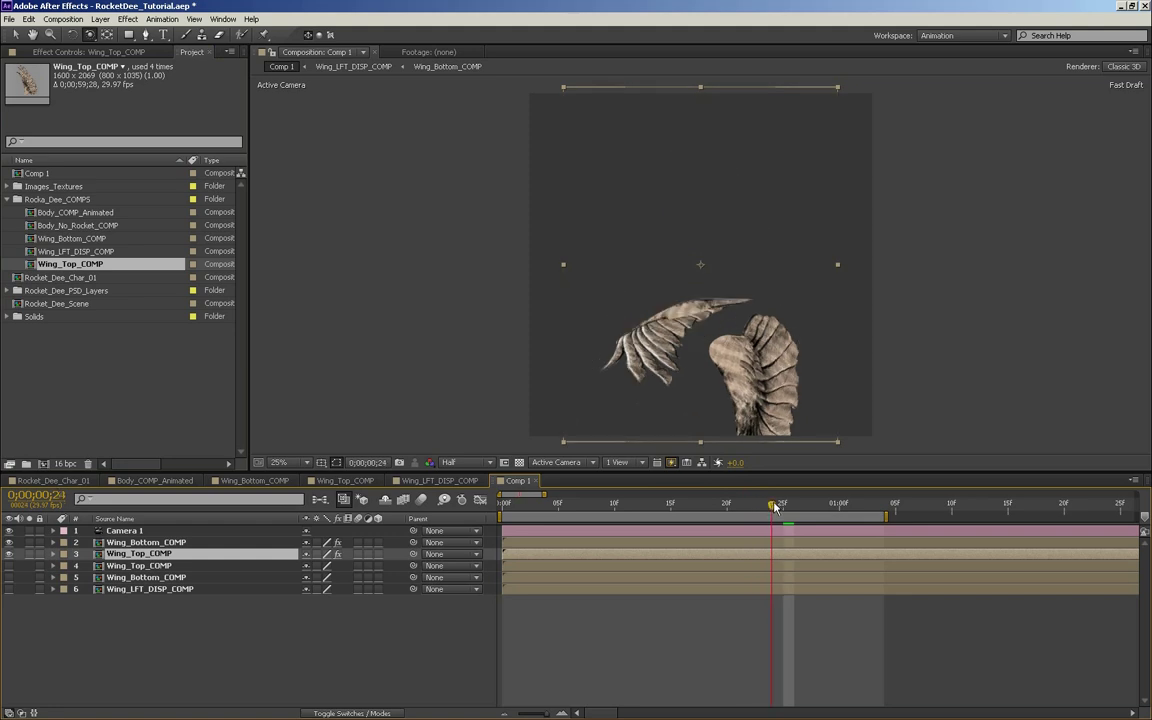
{"action": "left_click_drag", "start_coordinate": [752, 366], "coordinate": [748, 309]}
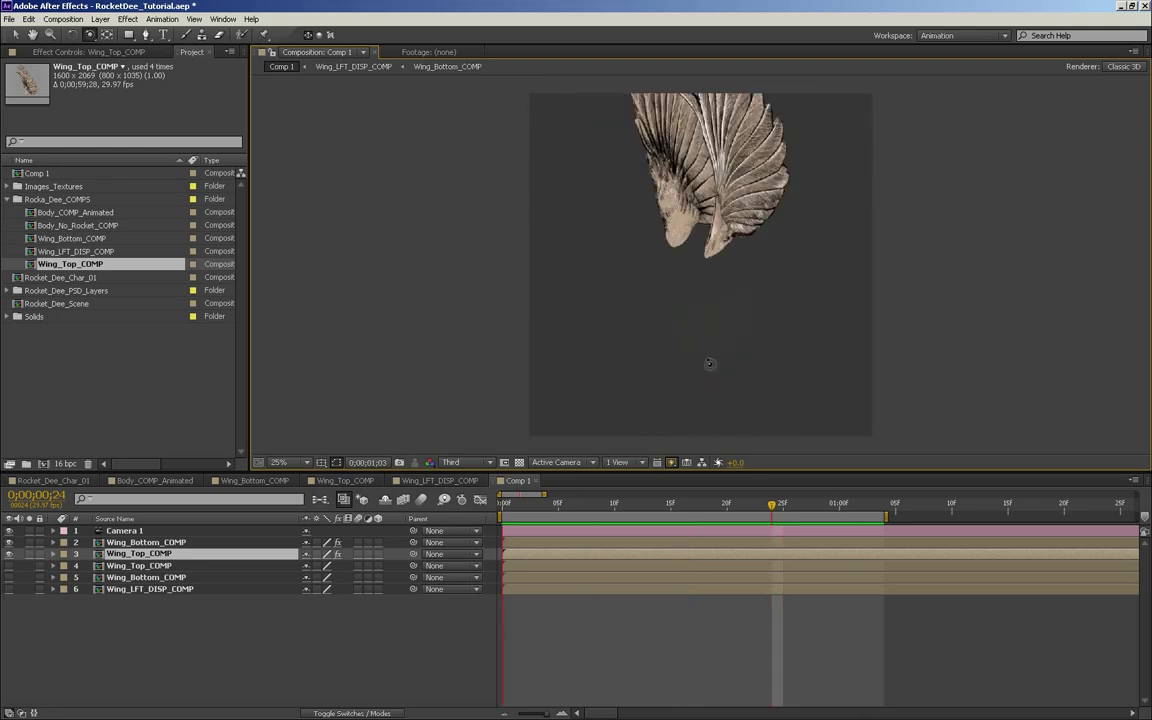
{"action": "key", "text": "space"}
- Copy all Mesh Distortion, Rotation X and Rotation Y keyframes of layer 3 and paste them at 0;00;01;04
{"action": "left_click", "coordinate": [175, 561]}
{"action": "key", "text": "u"}
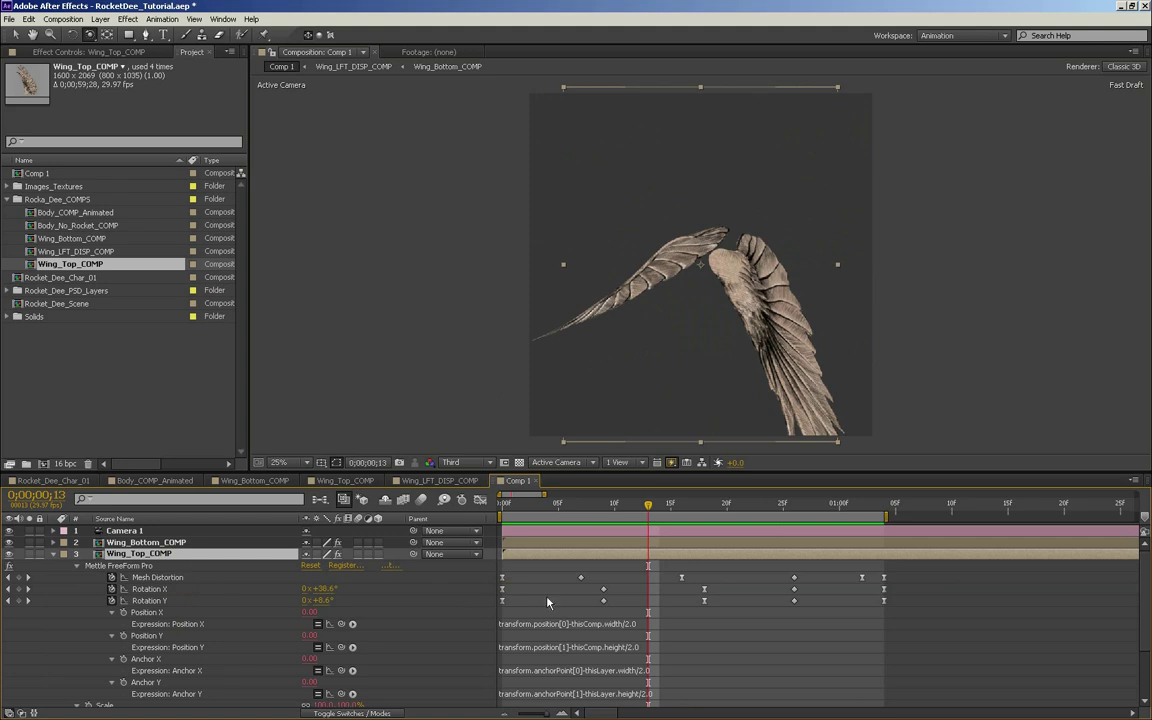
{"action": "left_click_drag", "start_coordinate": [908, 576], "coordinate": [417, 617]}
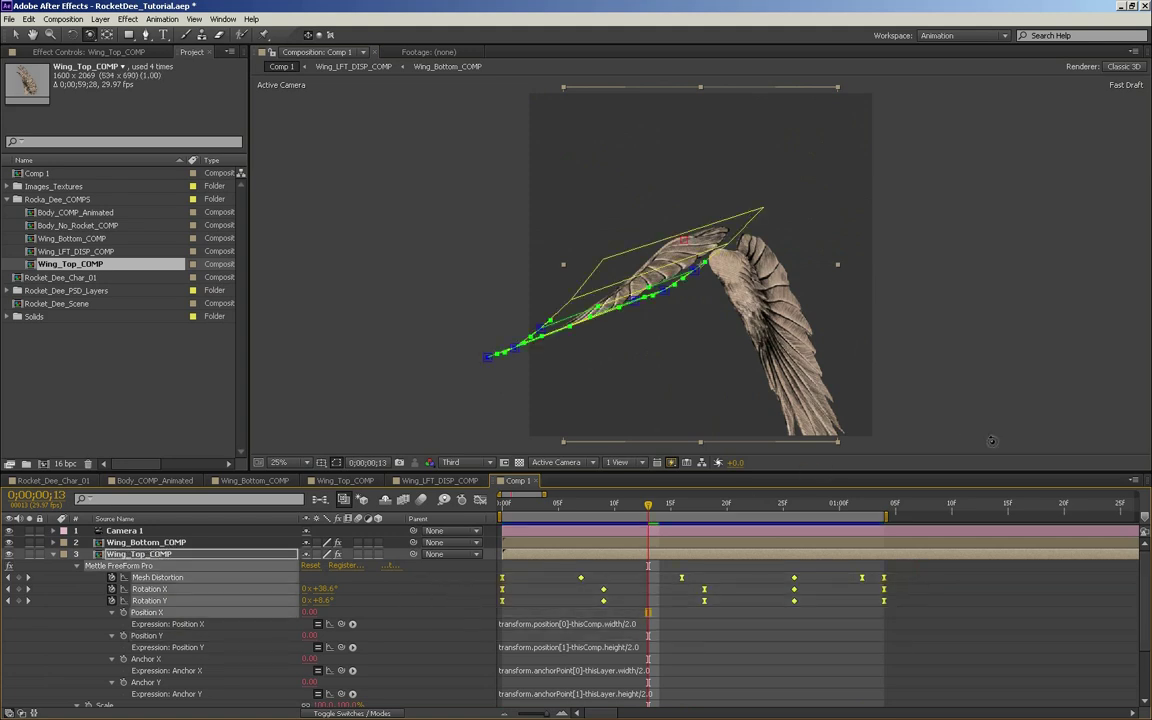
{"action": "key", "text": "minus"}
{"action": "key", "text": "minus"}
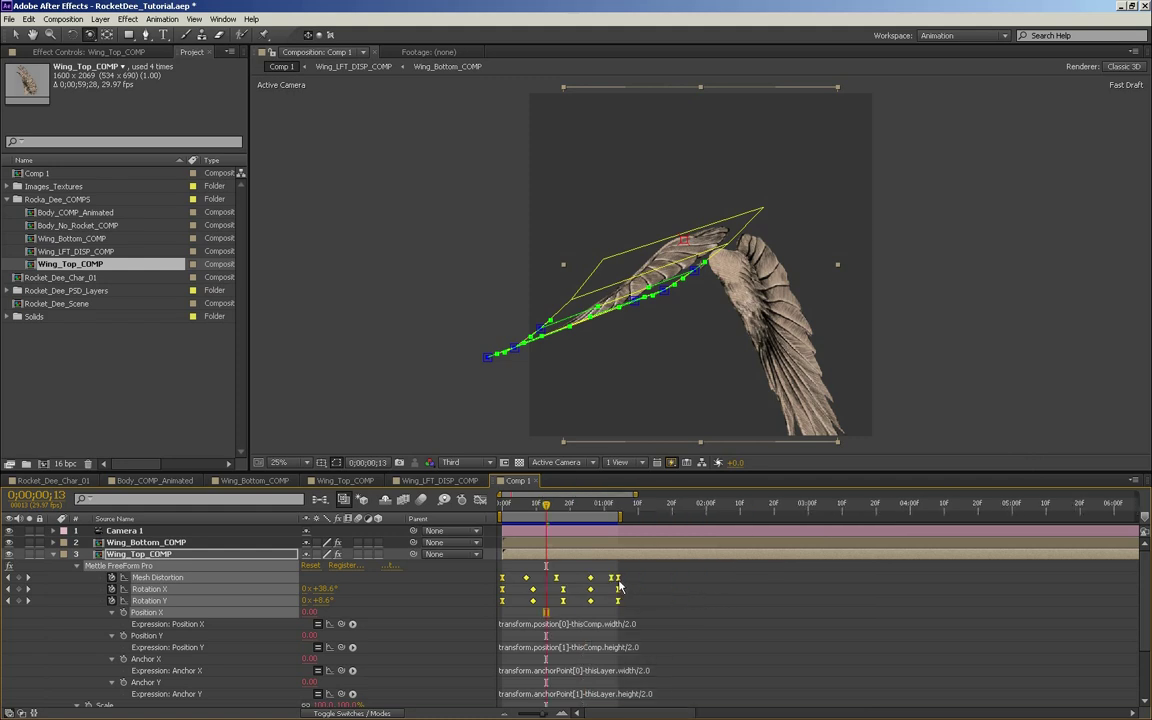
{"action": "left_click", "coordinate": [619, 510]}
{"action": "key", "text": "ctrl+c"}
{"action": "key", "text": "ctrl+v"}
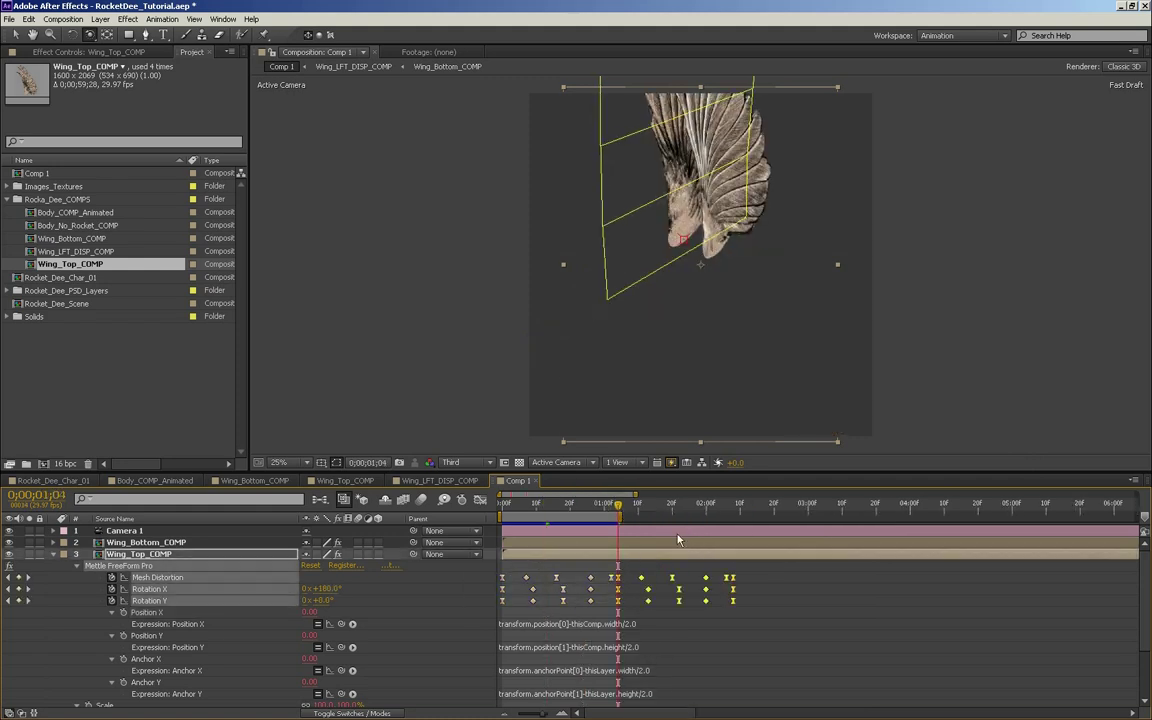
- Paste the flap keyframes onto layer 3 again at 0;00;02;08 and 0;00;03;12
{"action": "left_click", "coordinate": [733, 509]}
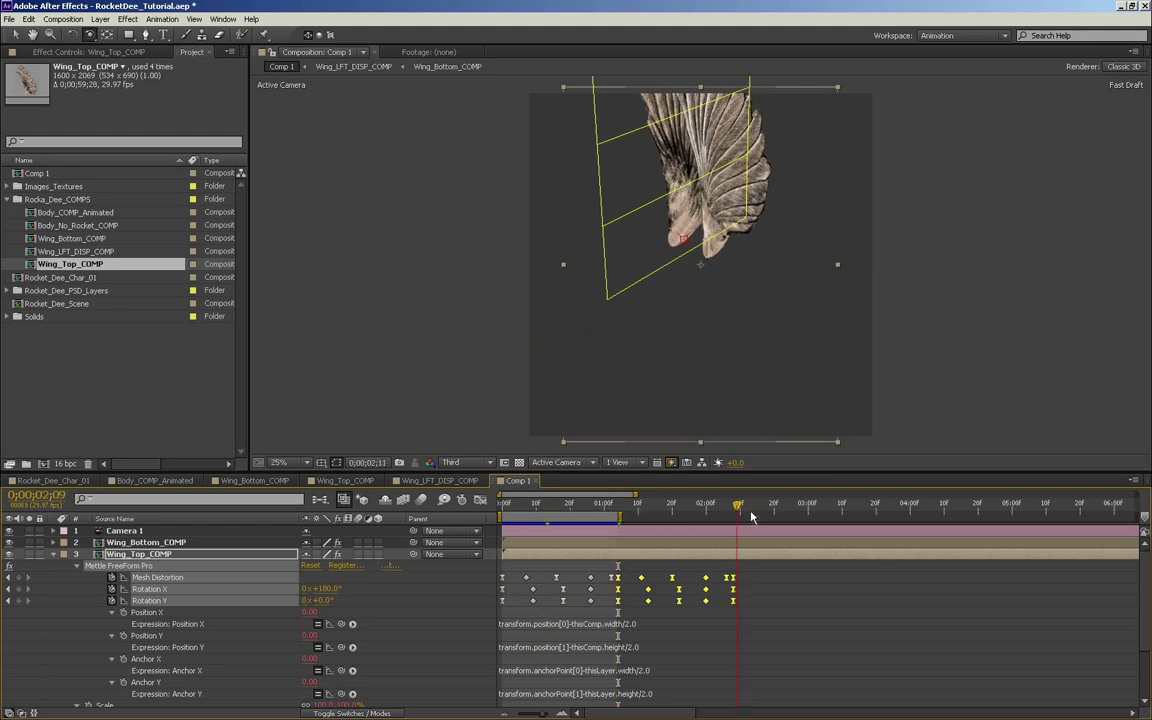
{"action": "key", "text": "ctrl+v"}
{"action": "left_click", "coordinate": [808, 509]}
{"action": "key", "text": "space"}
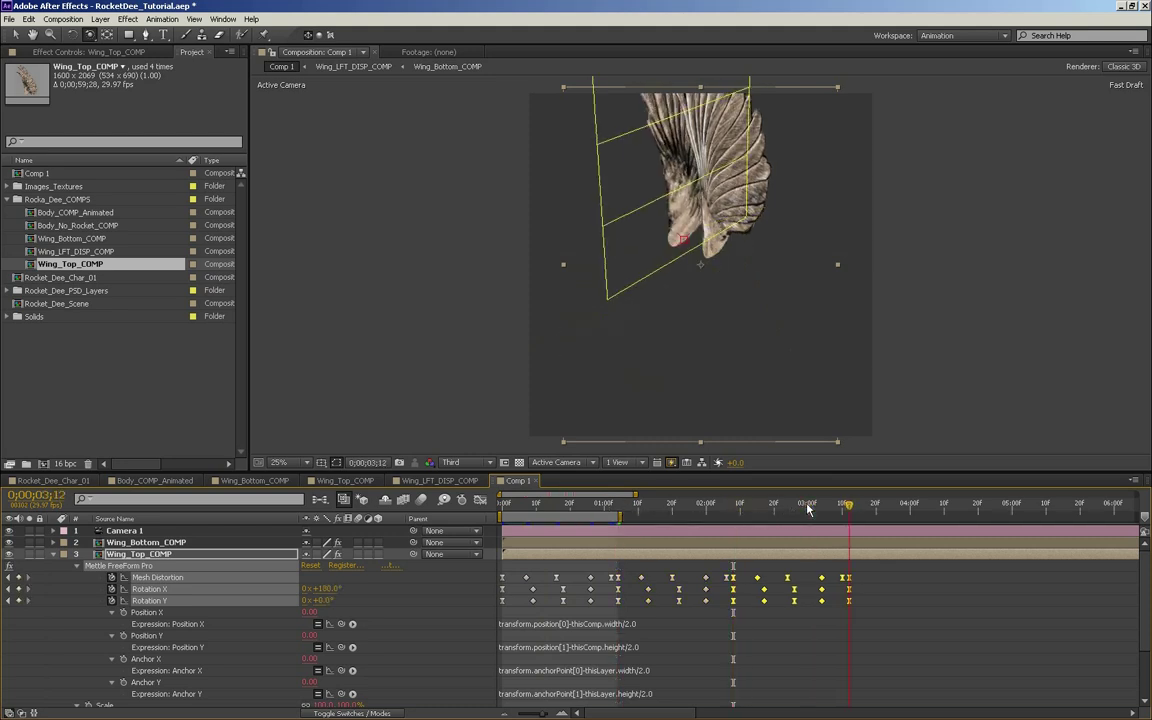
{"action": "key", "text": "ctrl+v"}
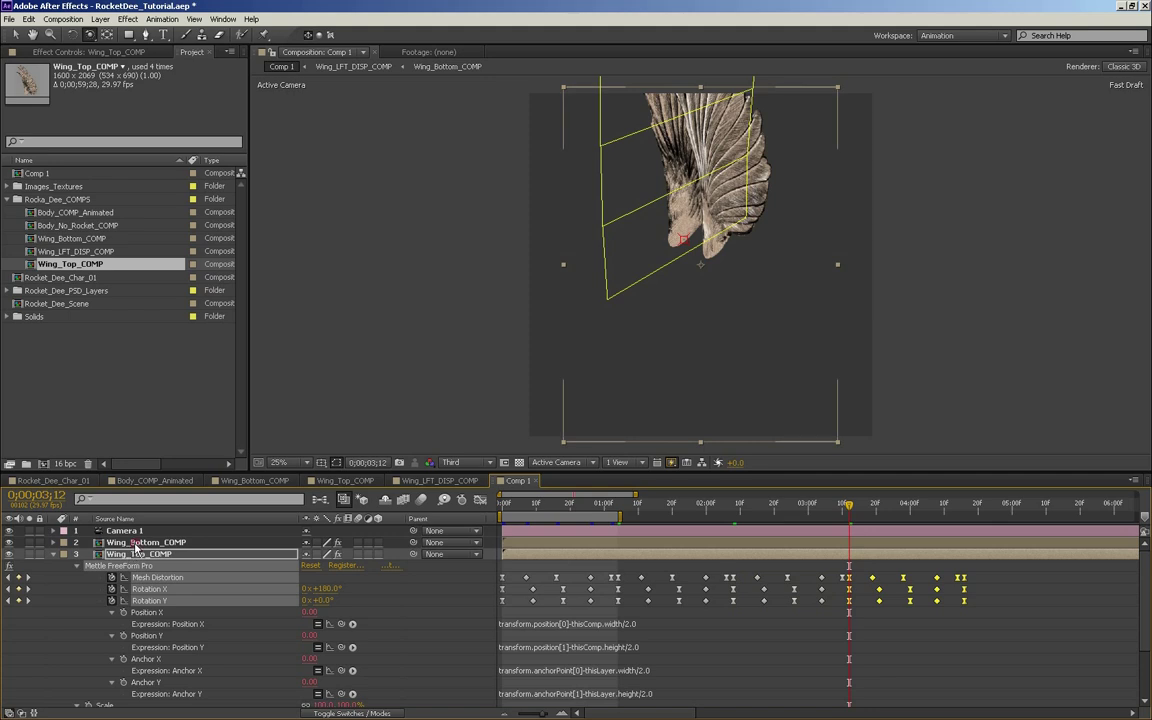
- Copy layer 2's Mesh Distortion, Rotation X and Rotation Y keyframes and paste them at 0;00;01;04 and 0;00;02;08
{"action": "left_click", "coordinate": [129, 543]}
{"action": "key", "text": "u"}
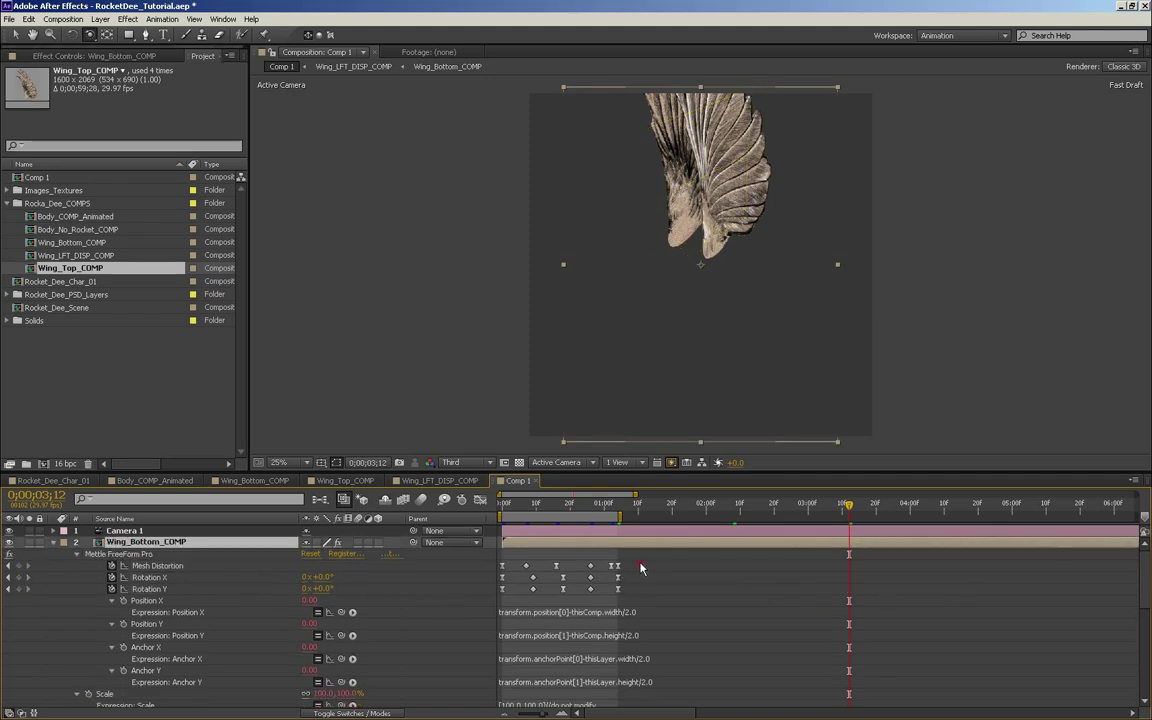
{"action": "left_click_drag", "start_coordinate": [641, 569], "coordinate": [444, 600]}
{"action": "key", "text": "ctrl+c"}
{"action": "left_click", "coordinate": [617, 503]}
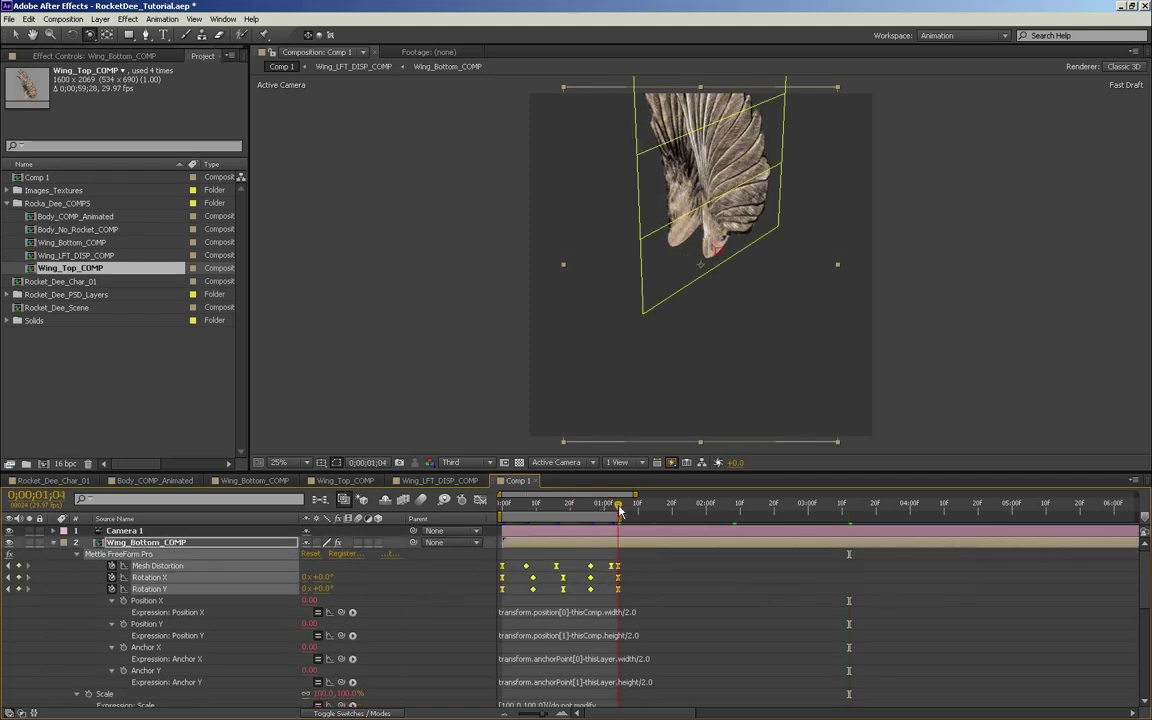
{"action": "key", "text": "ctrl+v"}
{"action": "left_click", "coordinate": [733, 504]}
{"action": "key", "text": "ctrl+v"}
{"action": "scroll", "coordinate": [898, 608], "scroll_direction": "down", "scroll_amount": 2}
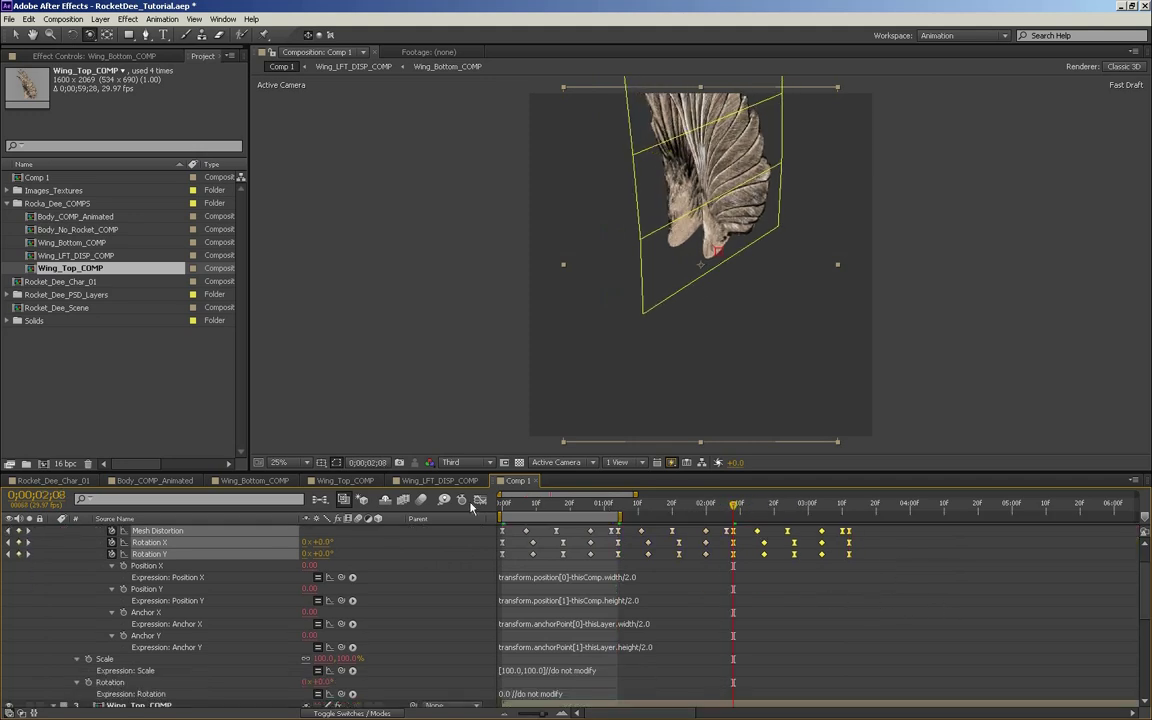
- Enlarge the timeline to full screen and add a fourth copy of layer 2's flap keyframes at 0;00;03;12
{"action": "left_click", "coordinate": [112, 566]}
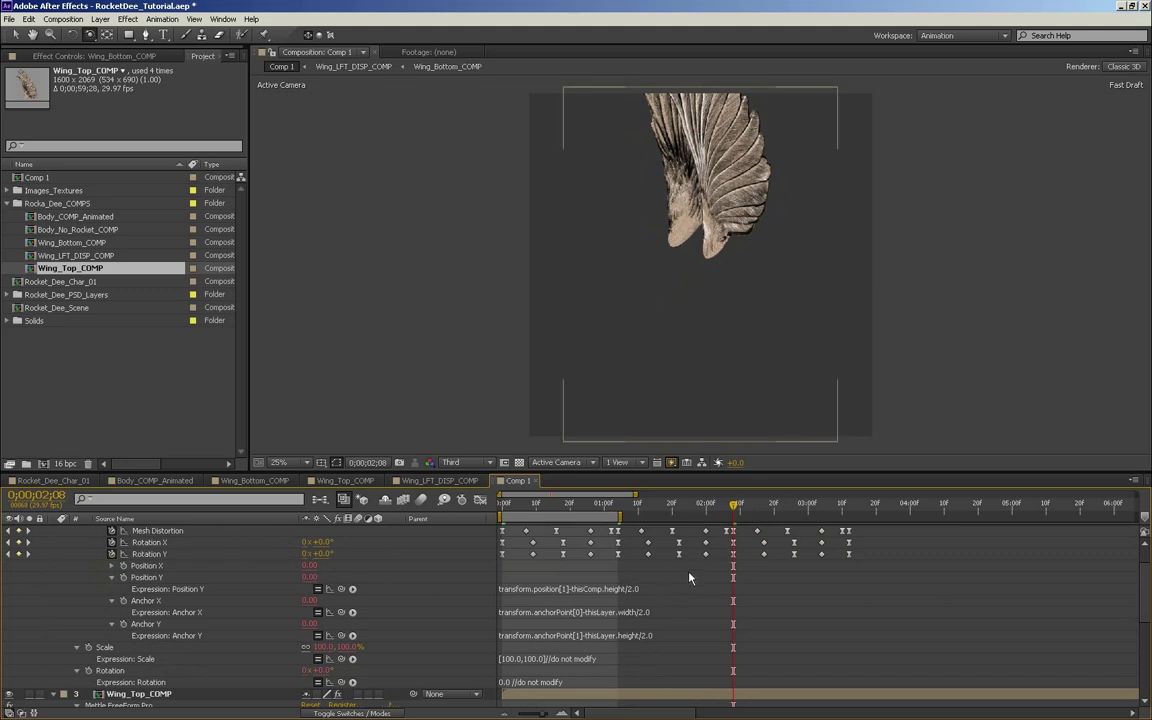
{"action": "double_click", "coordinate": [533, 485]}
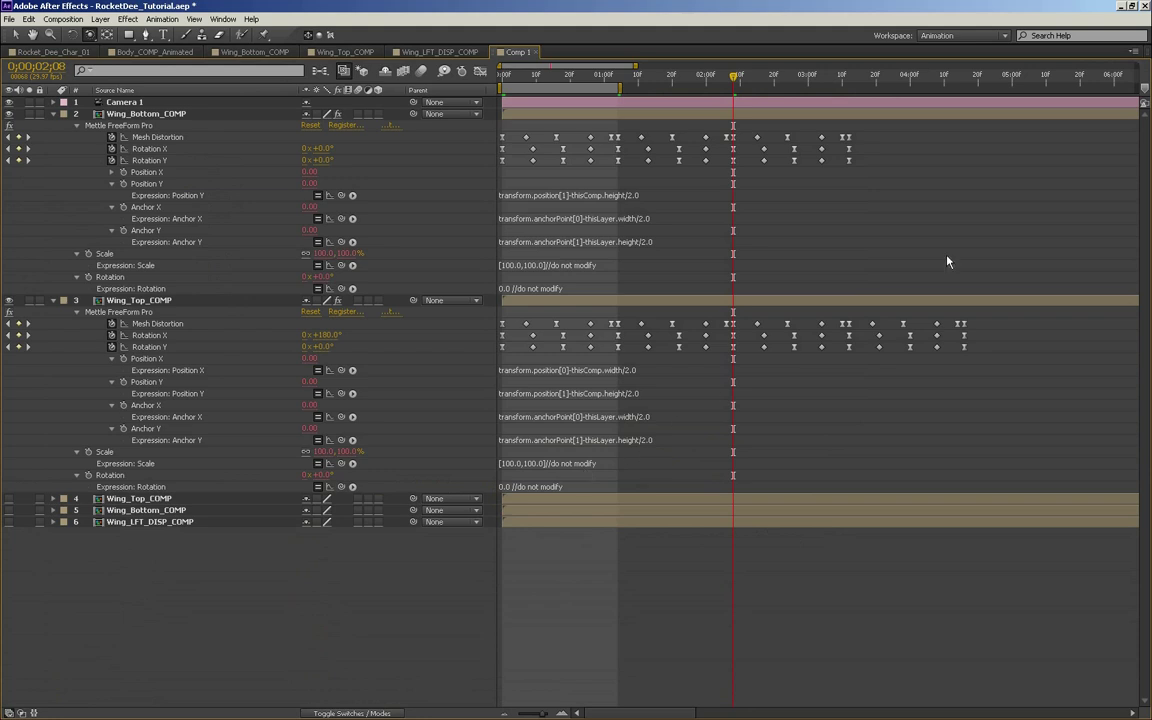
{"action": "left_click", "coordinate": [853, 84]}
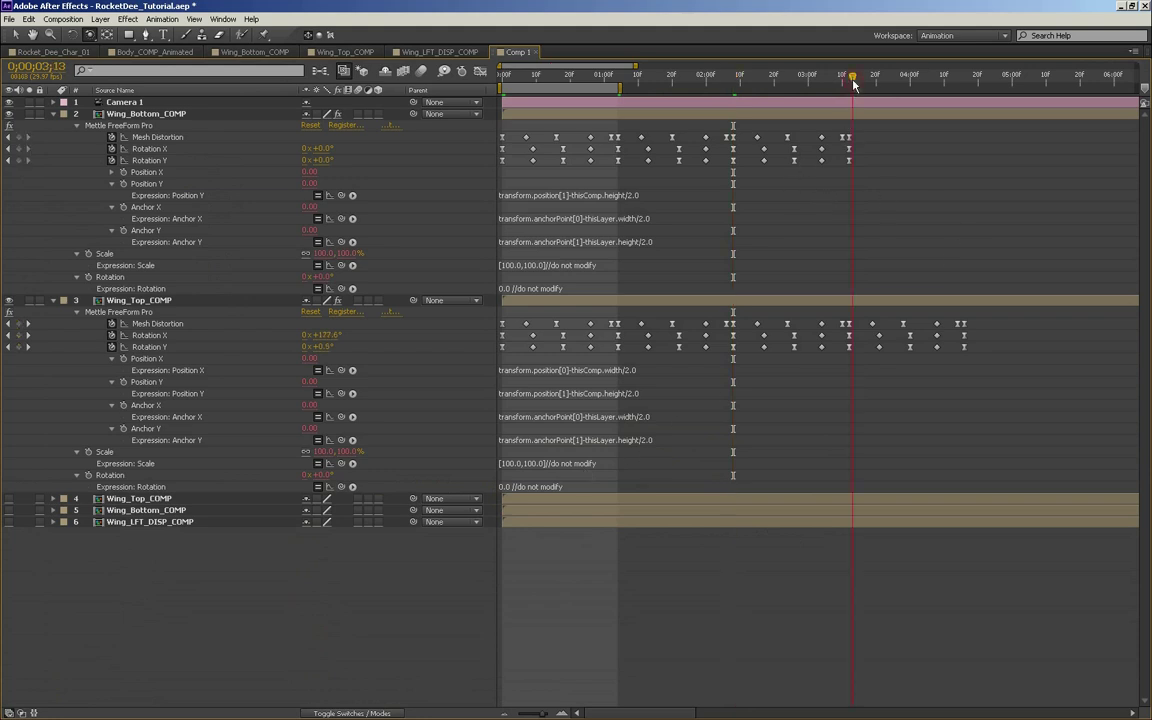
{"action": "left_click_drag", "start_coordinate": [886, 130], "coordinate": [732, 187]}
{"action": "key", "text": "ctrl+c"}
{"action": "key", "text": "ctrl+v"}
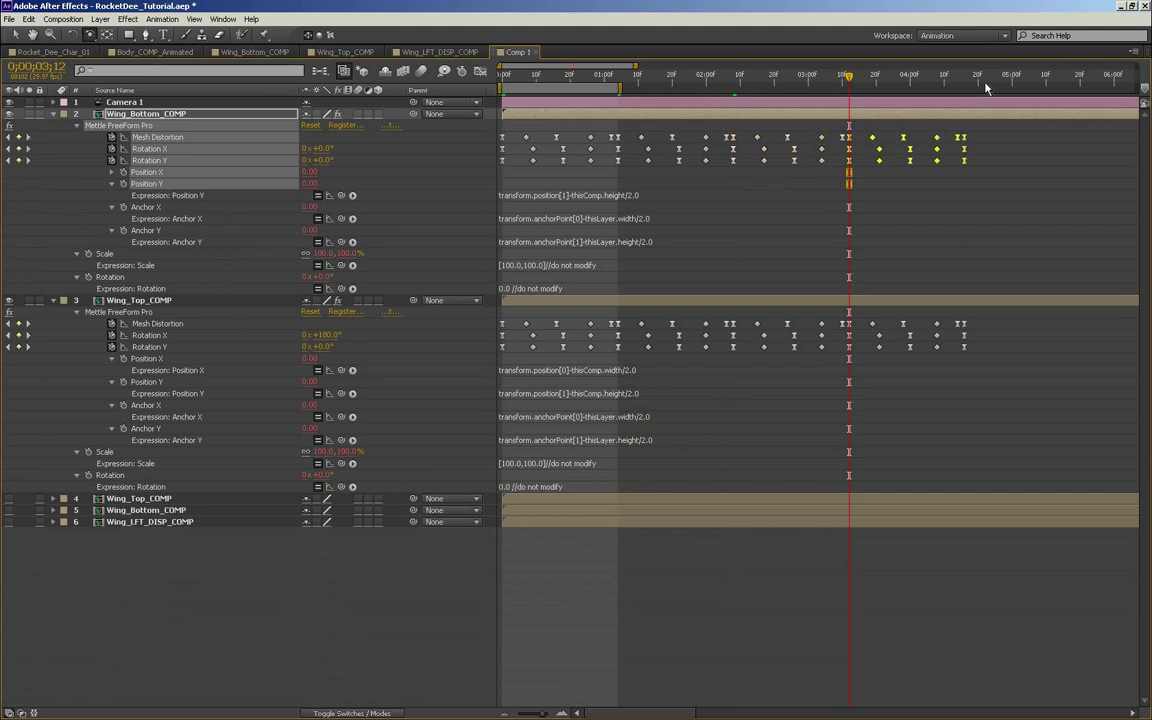
- Return to the start of Comp 1, restore the normal layout and scrub through the repeated flaps of both wings
{"action": "left_click_drag", "start_coordinate": [977, 76], "coordinate": [594, 142]}
{"action": "key", "text": "Home"}
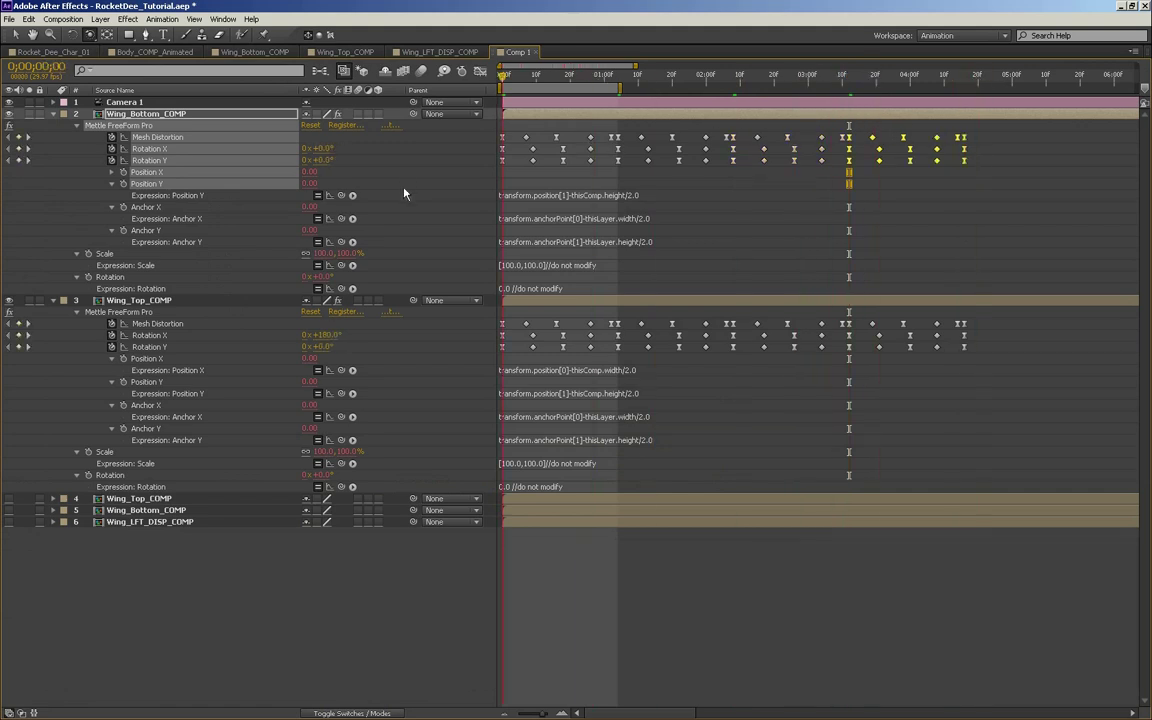
{"action": "key", "text": "ctrl+v"}
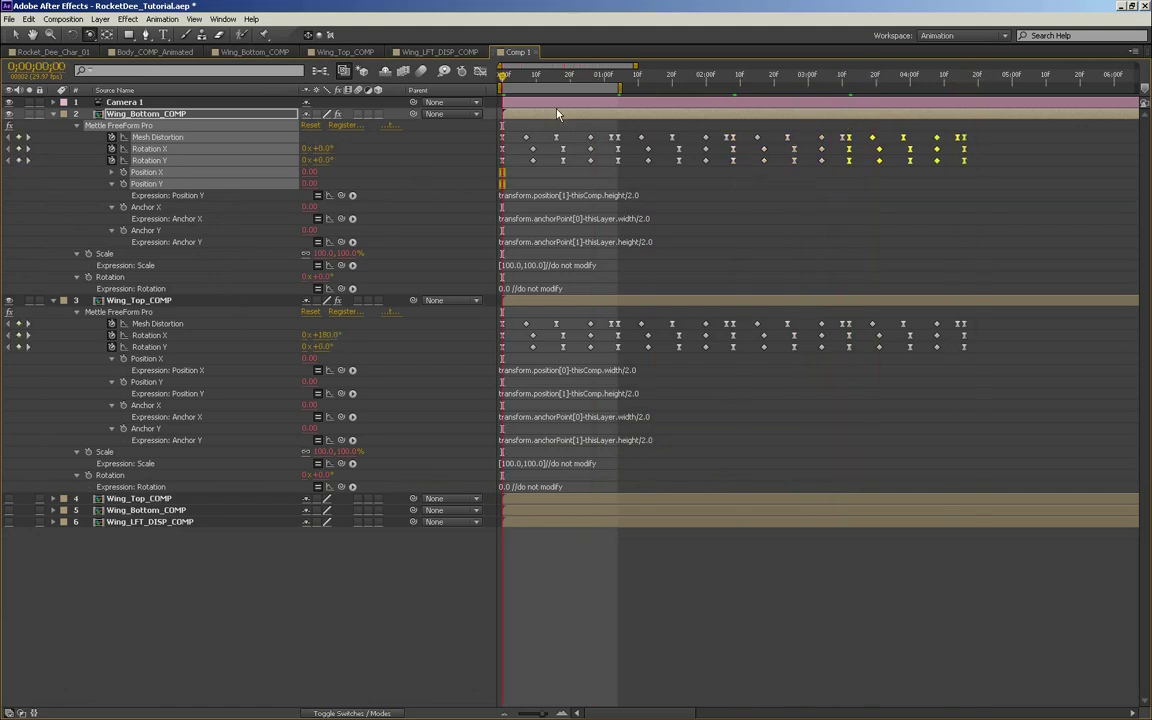
{"action": "key", "text": "grave"}
{"action": "left_click_drag", "start_coordinate": [653, 508], "coordinate": [696, 512]}
{"action": "left_click_drag", "start_coordinate": [787, 511], "coordinate": [617, 549]}
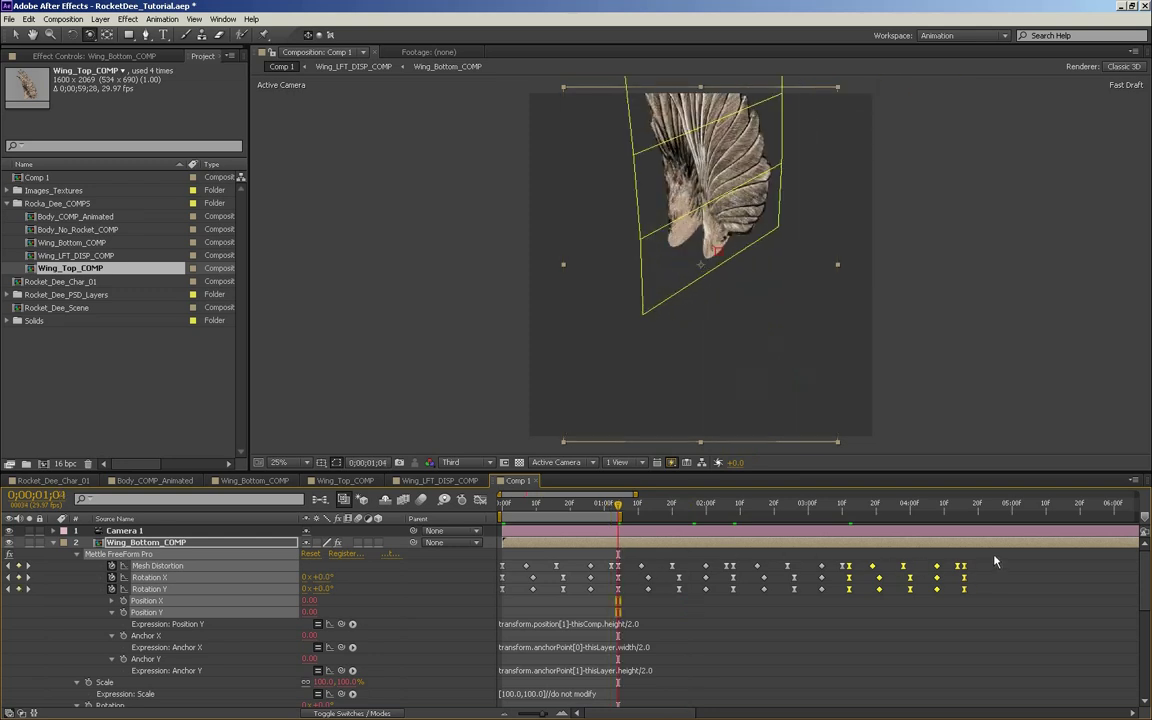
- Compress the second flap cycle of both wings to end at about 0;00;01;23 and move the following keyframes closer behind it
{"action": "left_click_drag", "start_coordinate": [995, 557], "coordinate": [628, 618]}
{"action": "key", "text": "ctrl+v"}
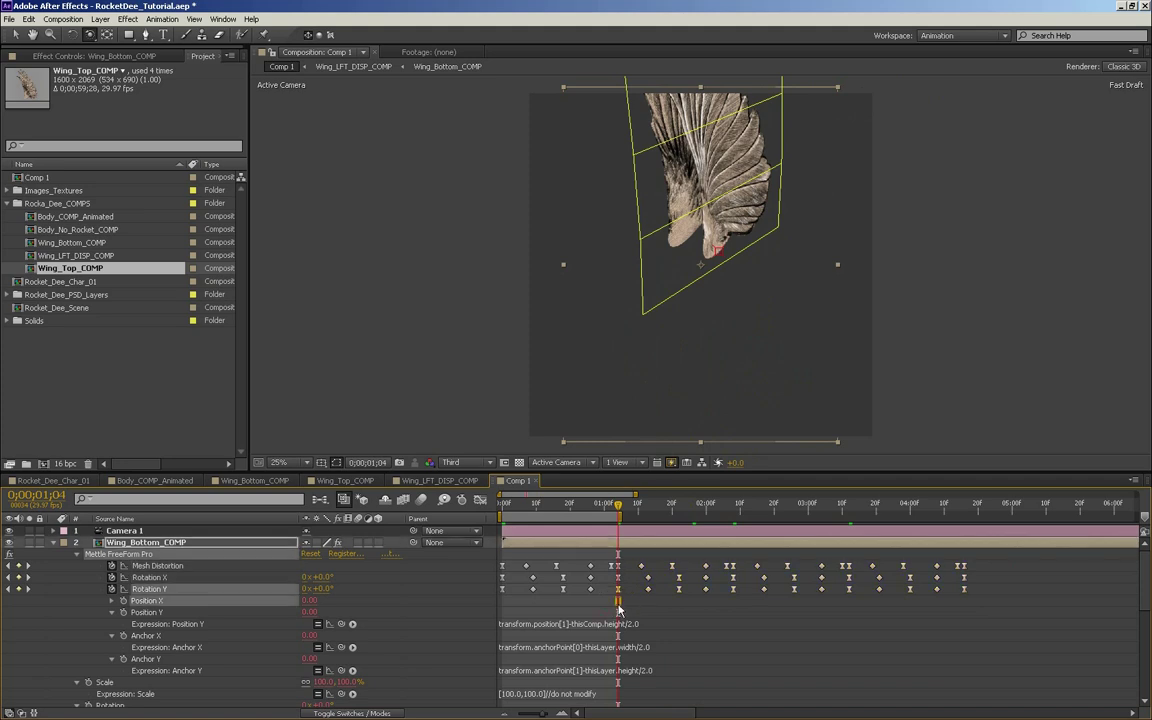
{"action": "scroll", "coordinate": [805, 594], "scroll_direction": "down", "scroll_amount": 1}
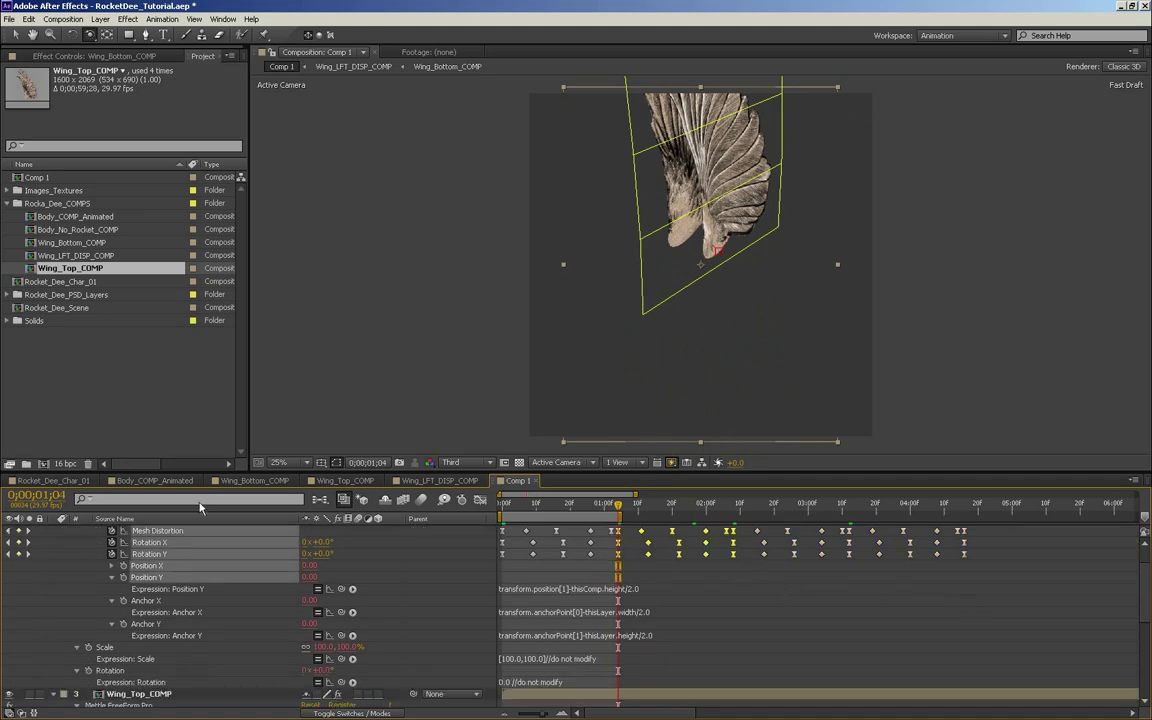
{"action": "key", "text": "grave"}
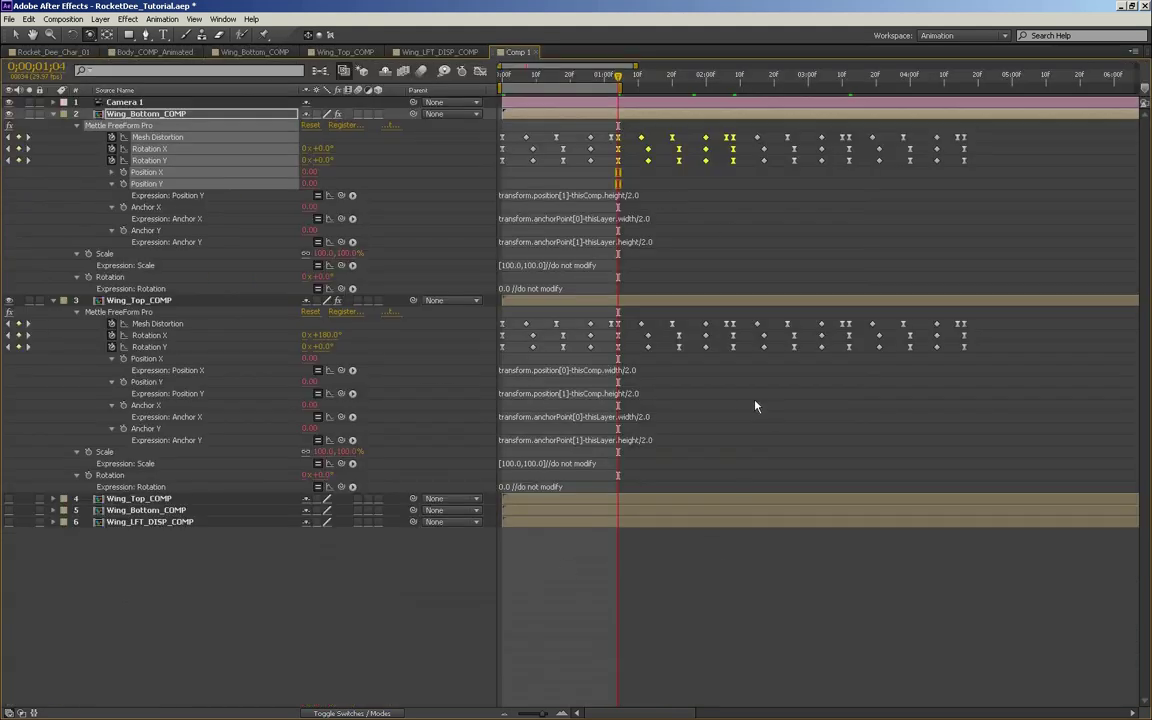
{"action": "left_click_drag", "start_coordinate": [741, 387], "coordinate": [613, 128]}
{"action": "left_click_drag", "start_coordinate": [733, 138], "coordinate": [1098, 350]}
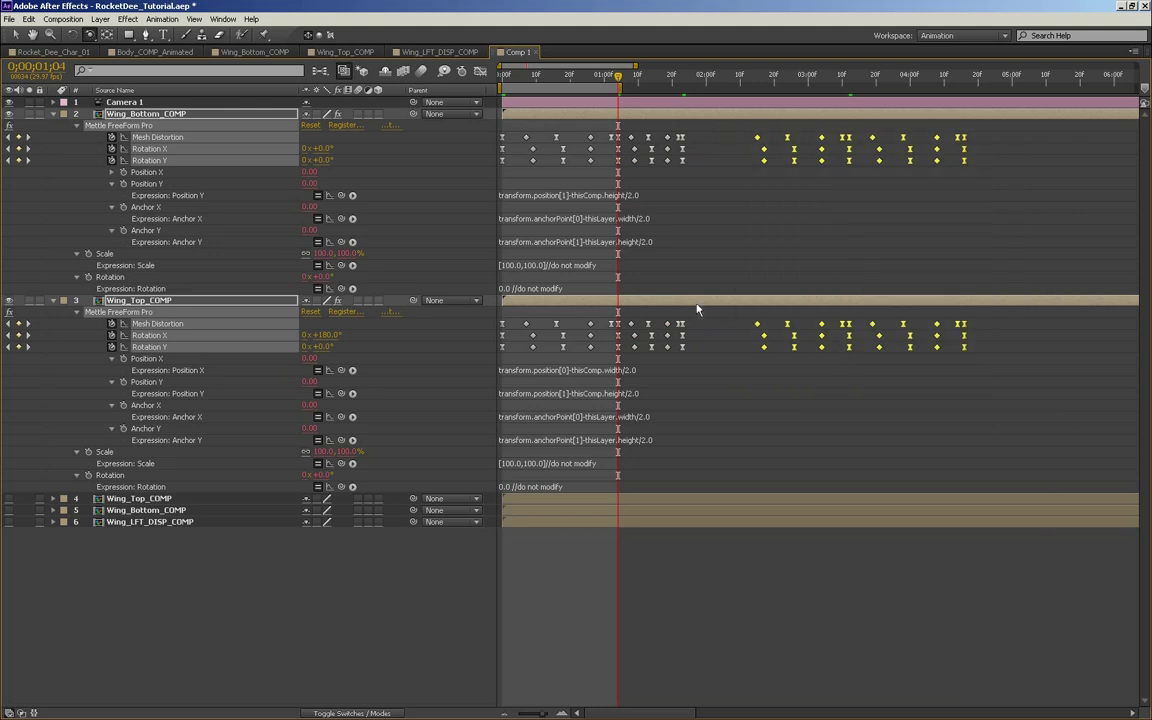
{"action": "left_click_drag", "start_coordinate": [757, 327], "coordinate": [711, 328]}
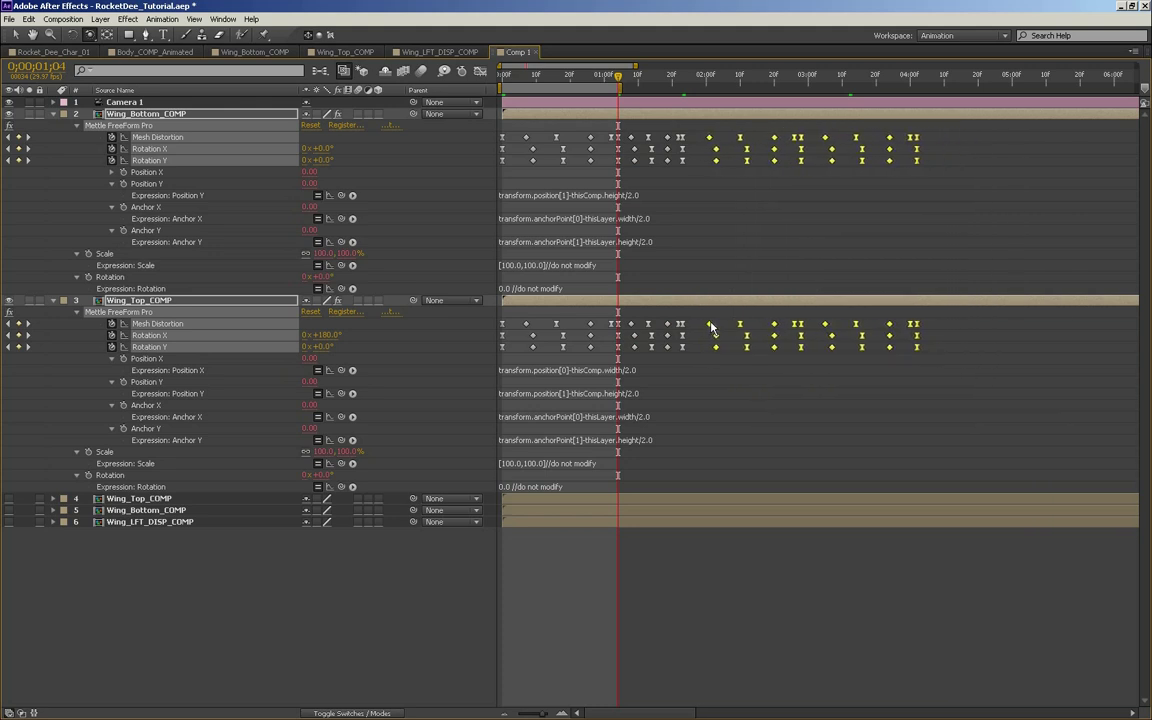
{"action": "left_click_drag", "start_coordinate": [972, 132], "coordinate": [682, 182]}
{"action": "left_click_drag", "start_coordinate": [916, 160], "coordinate": [883, 163]}
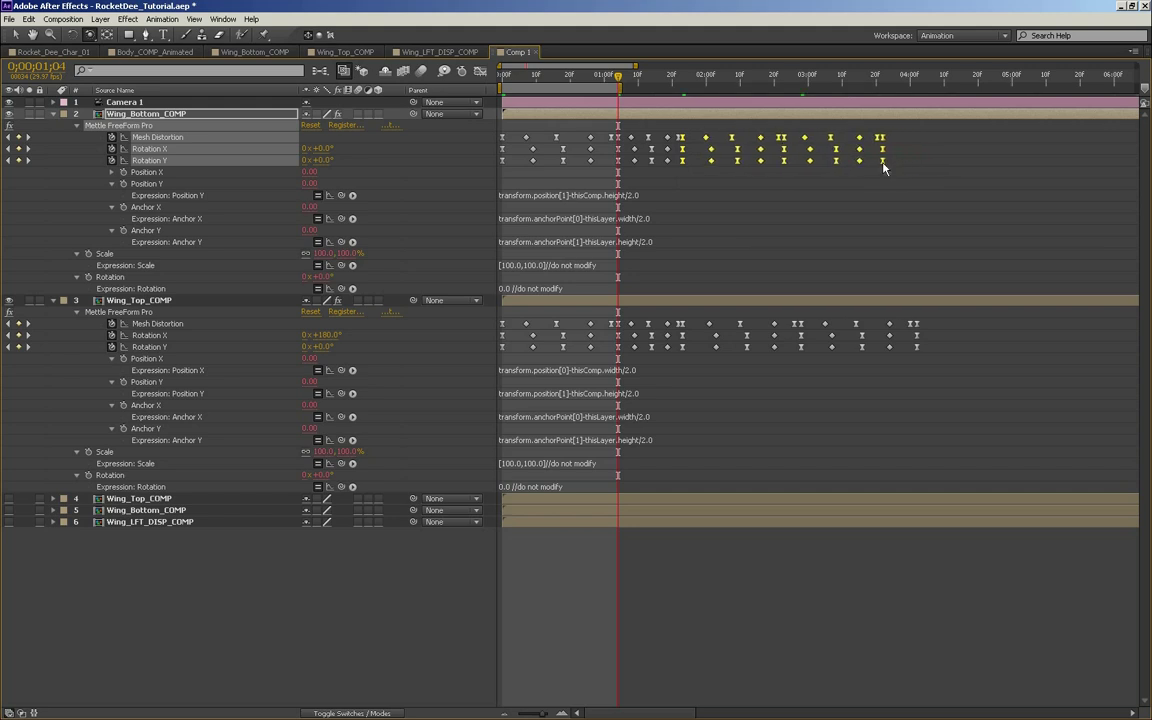
{"action": "key", "text": "ctrl+z"}
- Compress the last two flap cycles of both wings together so they run from about 0;00;01;23 to 0;00;03;14
{"action": "left_click", "coordinate": [965, 392]}
{"action": "left_click", "coordinate": [918, 370]}
{"action": "left_click_drag", "start_coordinate": [930, 352], "coordinate": [680, 125]}
{"action": "left_click_drag", "start_coordinate": [934, 352], "coordinate": [931, 347]}
{"action": "left_click_drag", "start_coordinate": [917, 162], "coordinate": [855, 170]}
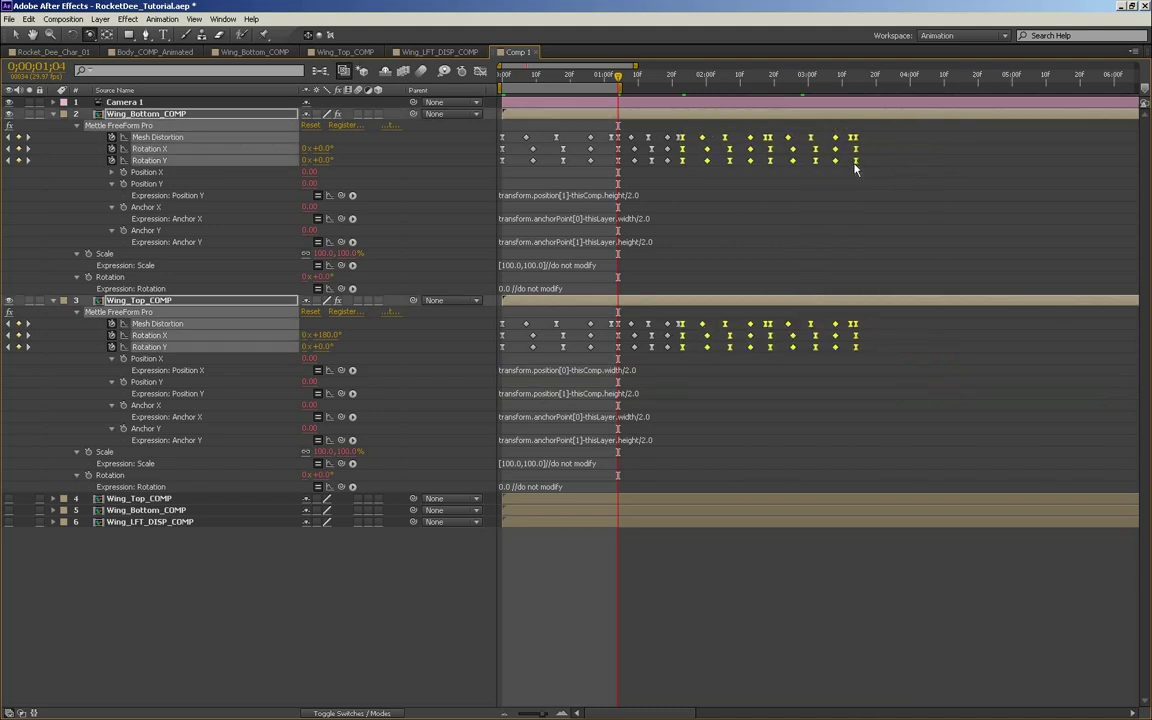
- Shift layer 2's third flap cycle about two frames later and scrub through the offset flaps to check them
{"action": "left_click_drag", "start_coordinate": [517, 77], "coordinate": [672, 130]}
{"action": "key", "text": "grave"}
{"action": "left_click_drag", "start_coordinate": [631, 517], "coordinate": [705, 514]}
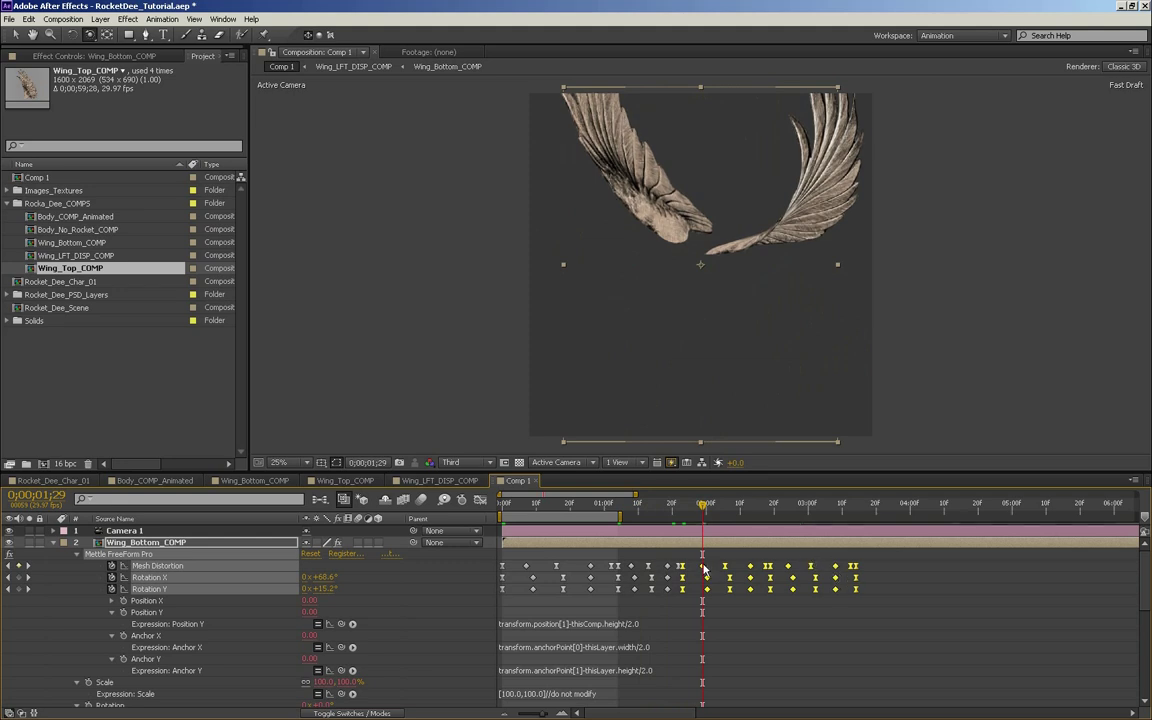
{"action": "left_click_drag", "start_coordinate": [772, 557], "coordinate": [693, 596]}
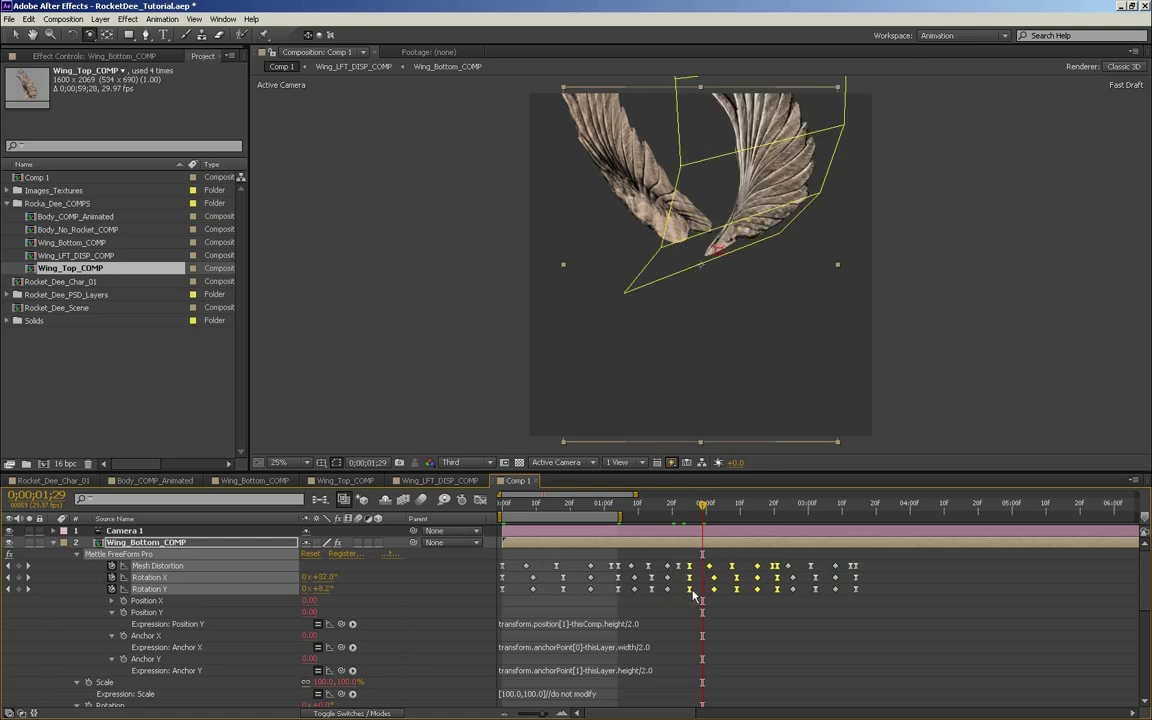
{"action": "left_click_drag", "start_coordinate": [702, 503], "coordinate": [758, 505]}
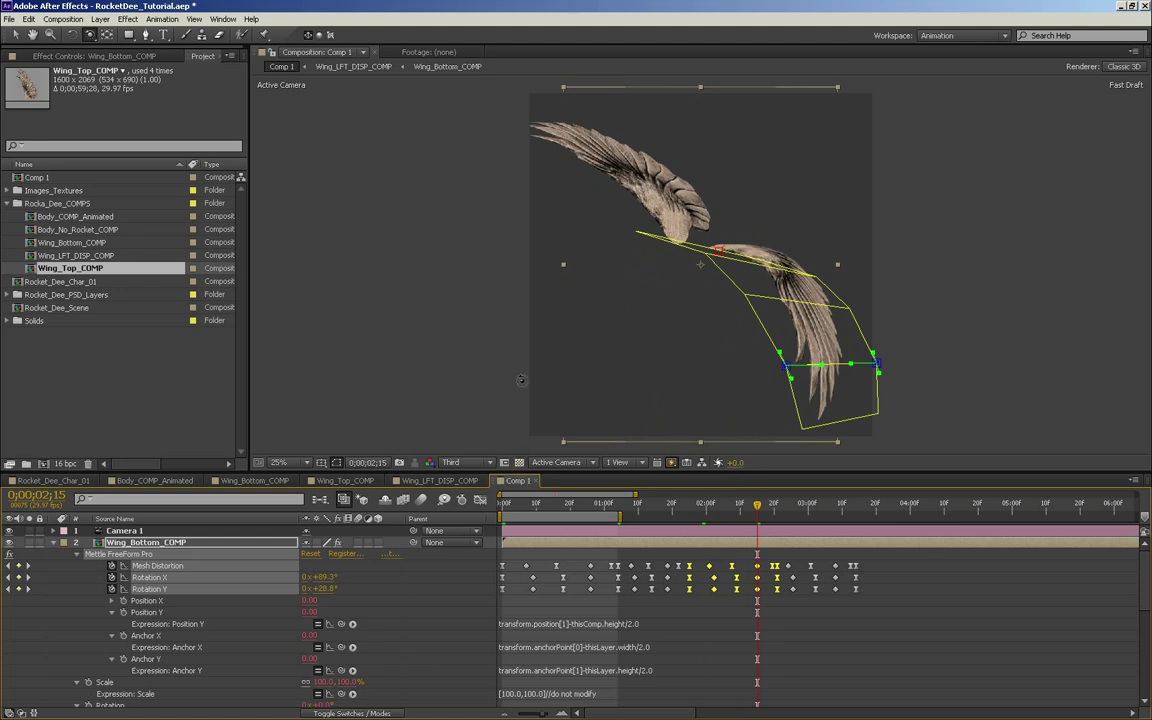
- Return to the start of Comp 1 and rename the composition Wing_Setup_Example
{"action": "left_click", "coordinate": [587, 506]}
{"action": "key", "text": "Home"}
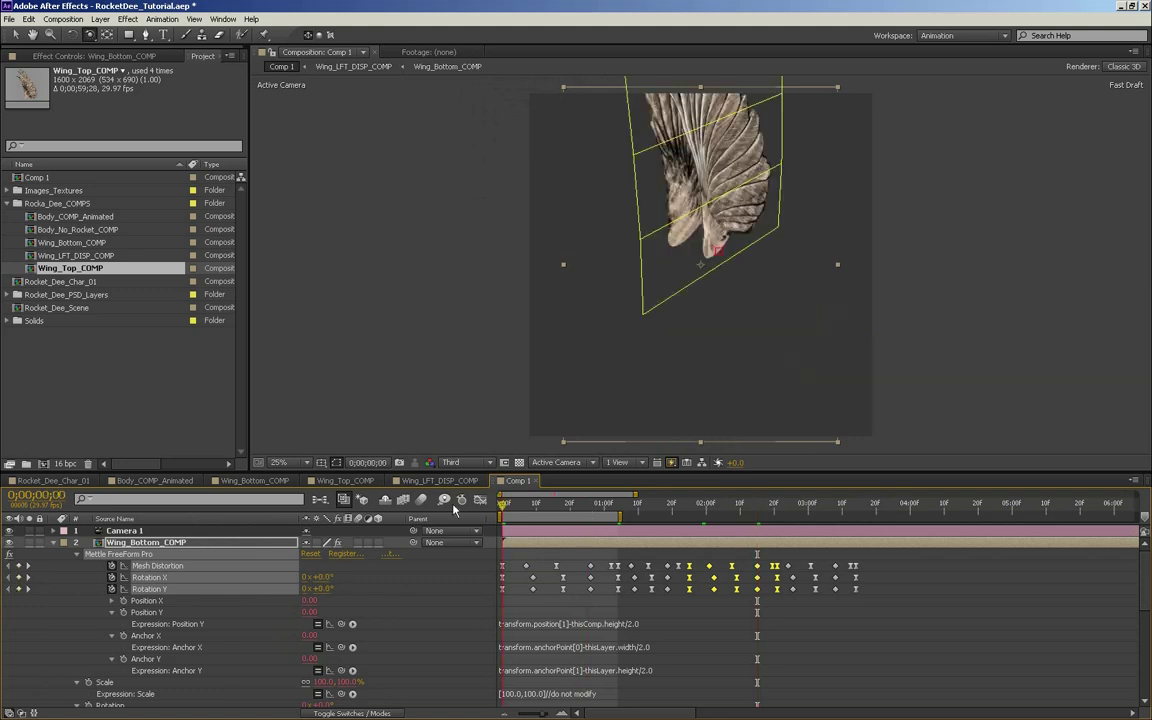
{"action": "key", "text": "ctrl+k"}
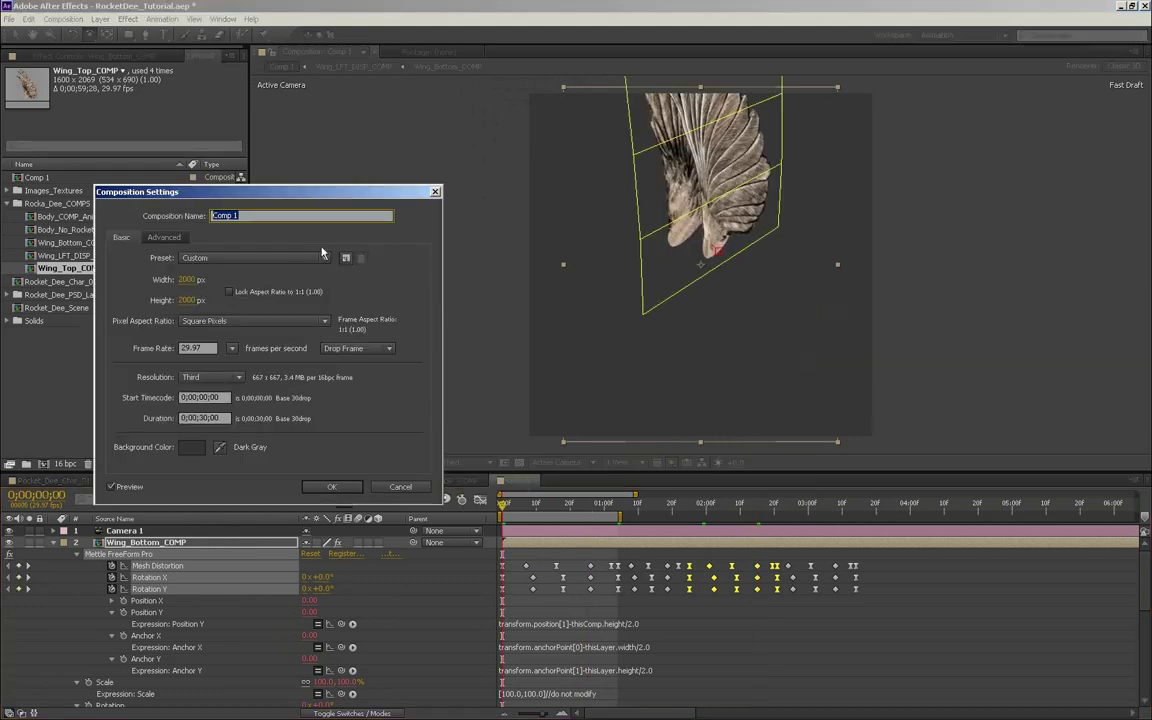
{"action": "type", "text": "Wing_Setup_Example"}
{"action": "key", "text": "Return"}
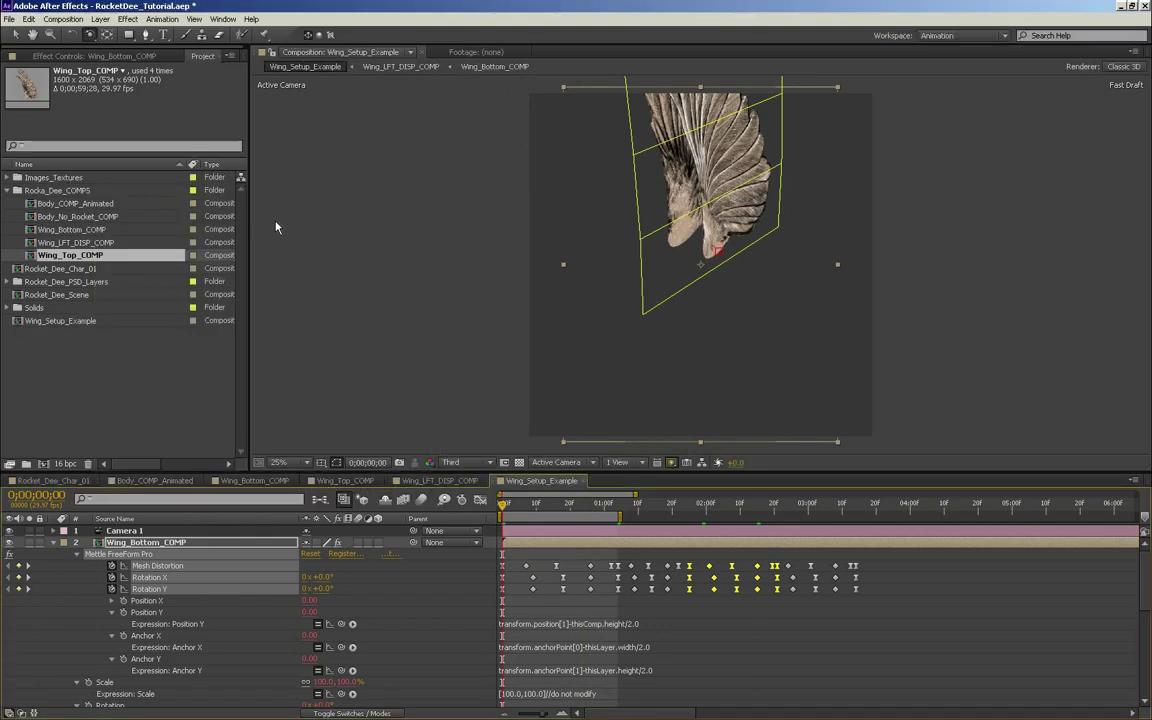
- Create a new folder named Wing_Setup_Example at the root of the project
{"action": "left_click_drag", "start_coordinate": [37, 262], "coordinate": [41, 345]}
{"action": "left_click", "coordinate": [42, 378]}
{"action": "left_click", "coordinate": [26, 464]}
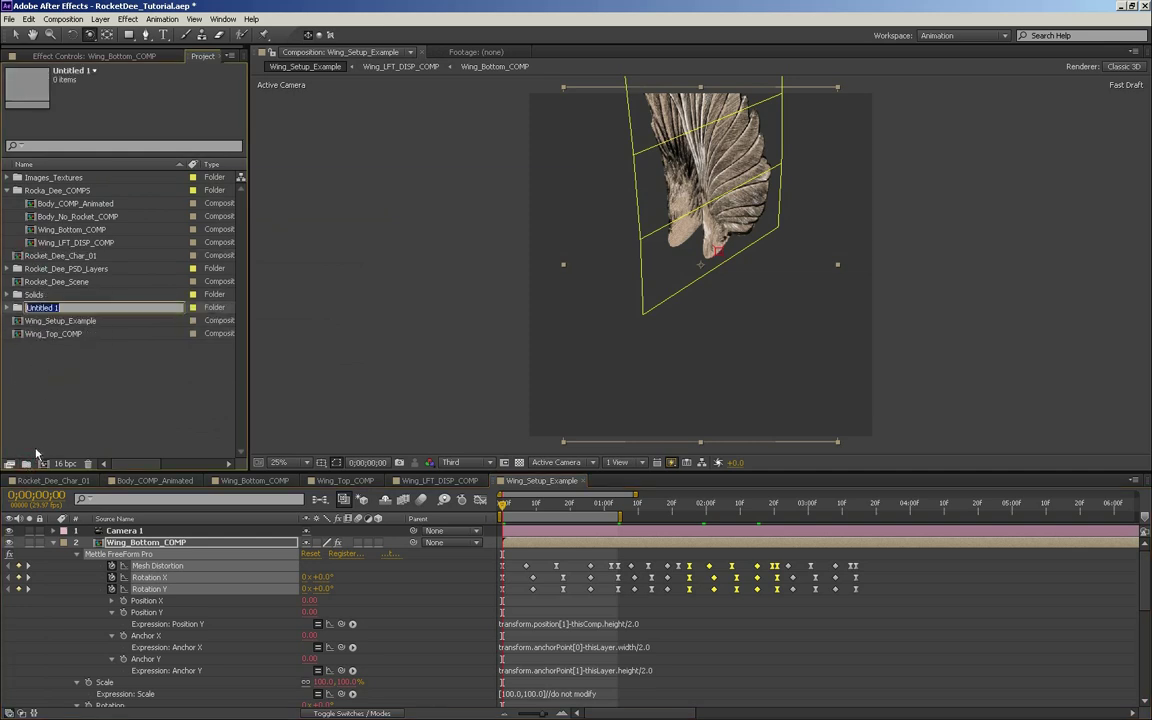
{"action": "type", "text": "Wing_Setup_Example"}
{"action": "key", "text": "Return"}
- Move the Wing_Setup_Example composition into the folder of the same name and put Wing_Top_COMP back in the Rocka_Dee_COMPS folder
{"action": "left_click_drag", "start_coordinate": [28, 321], "coordinate": [21, 308]}
{"action": "left_click", "coordinate": [20, 322]}
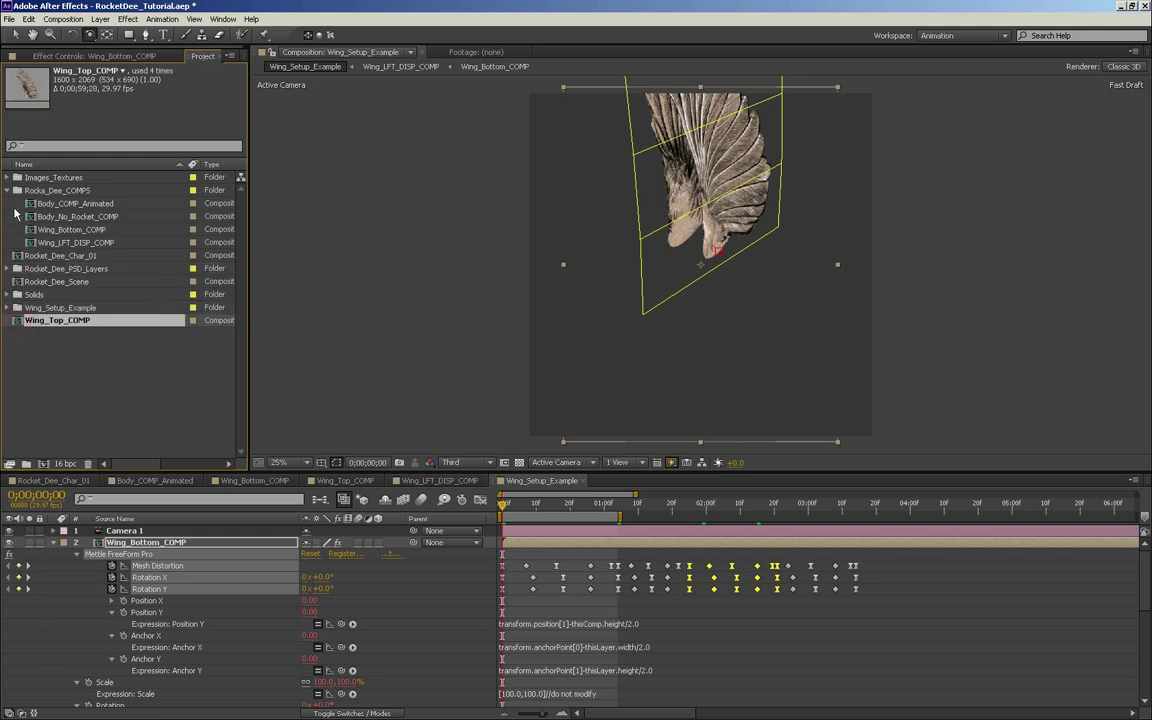
{"action": "left_click_drag", "start_coordinate": [15, 212], "coordinate": [30, 190]}
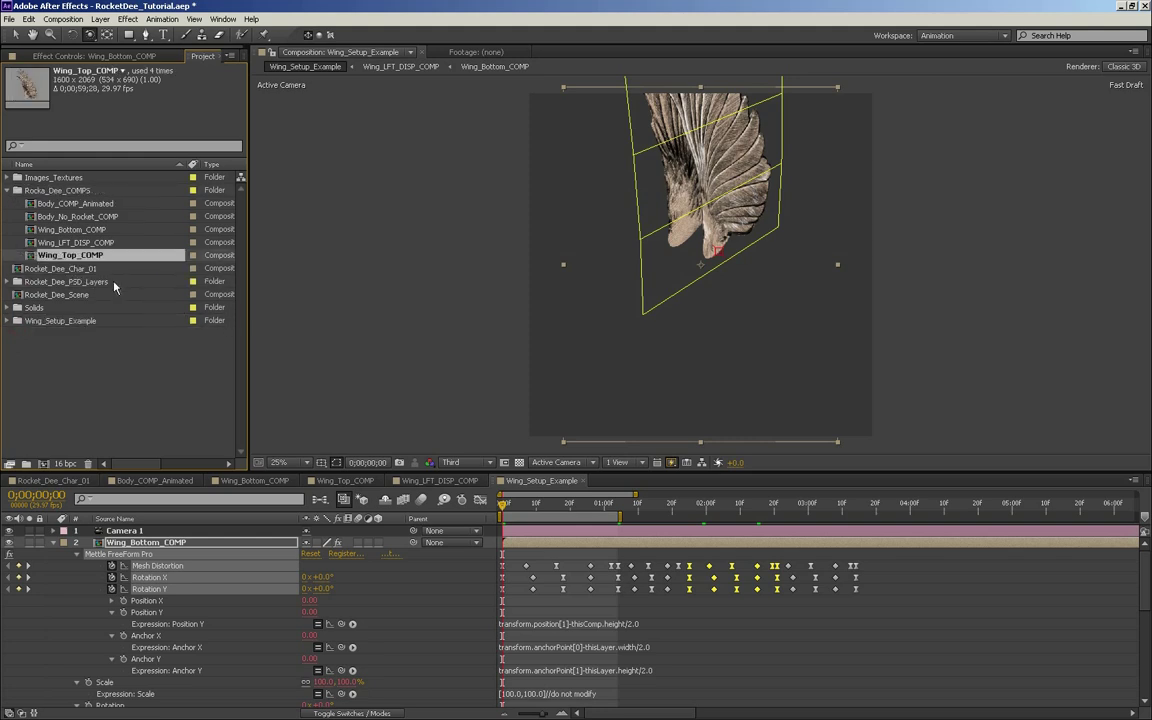
- Review the Wing_Bottom_COMP, Body_No_Rocket_COMP and Body_COMP_Animated thumbnails, and scrub the wing flap to about 0;00;00;23
{"action": "left_click", "coordinate": [79, 229]}
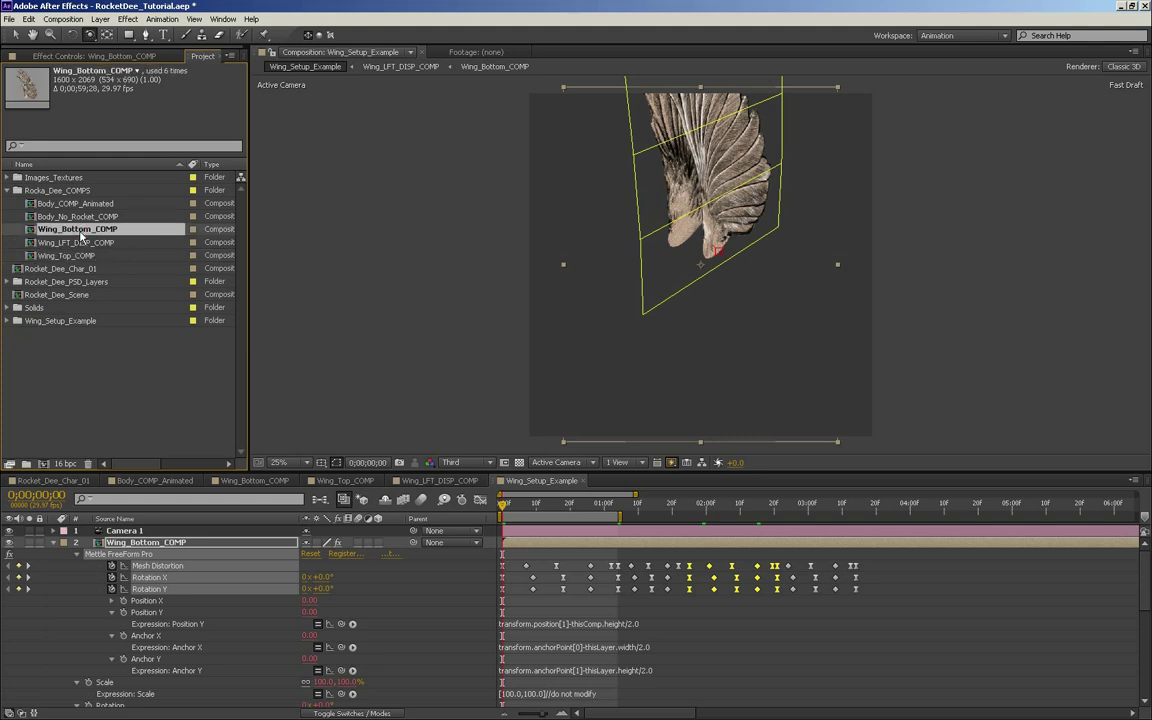
{"action": "left_click", "coordinate": [80, 214]}
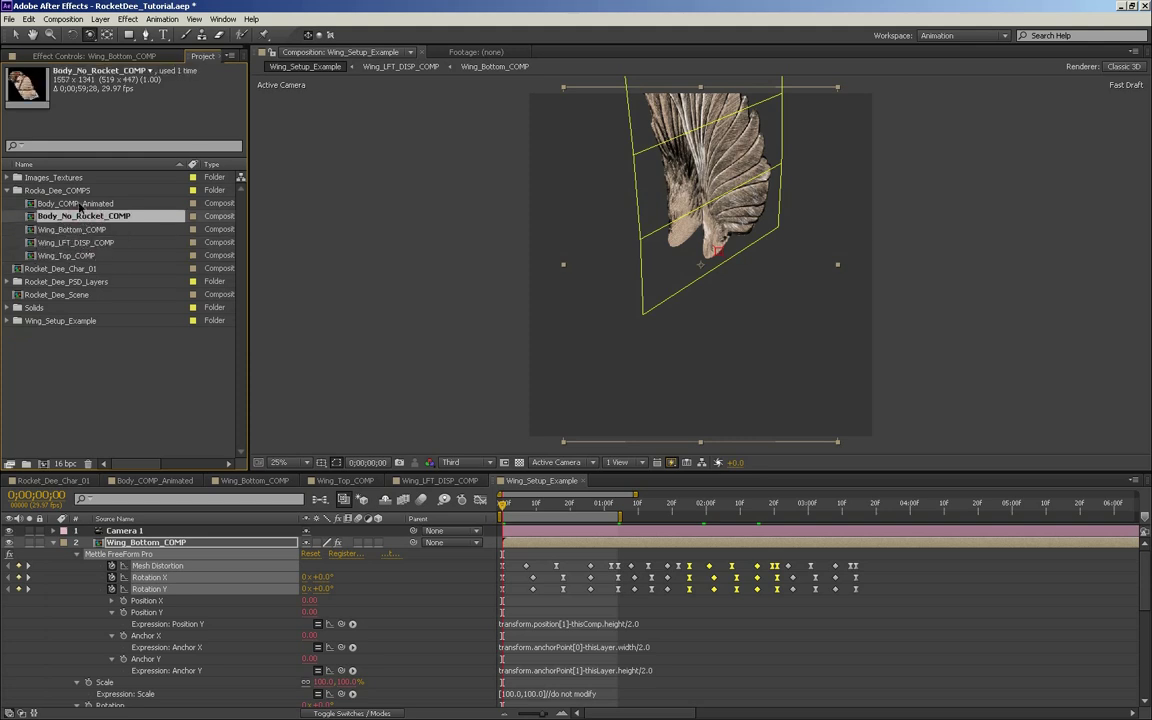
{"action": "left_click", "coordinate": [80, 205]}
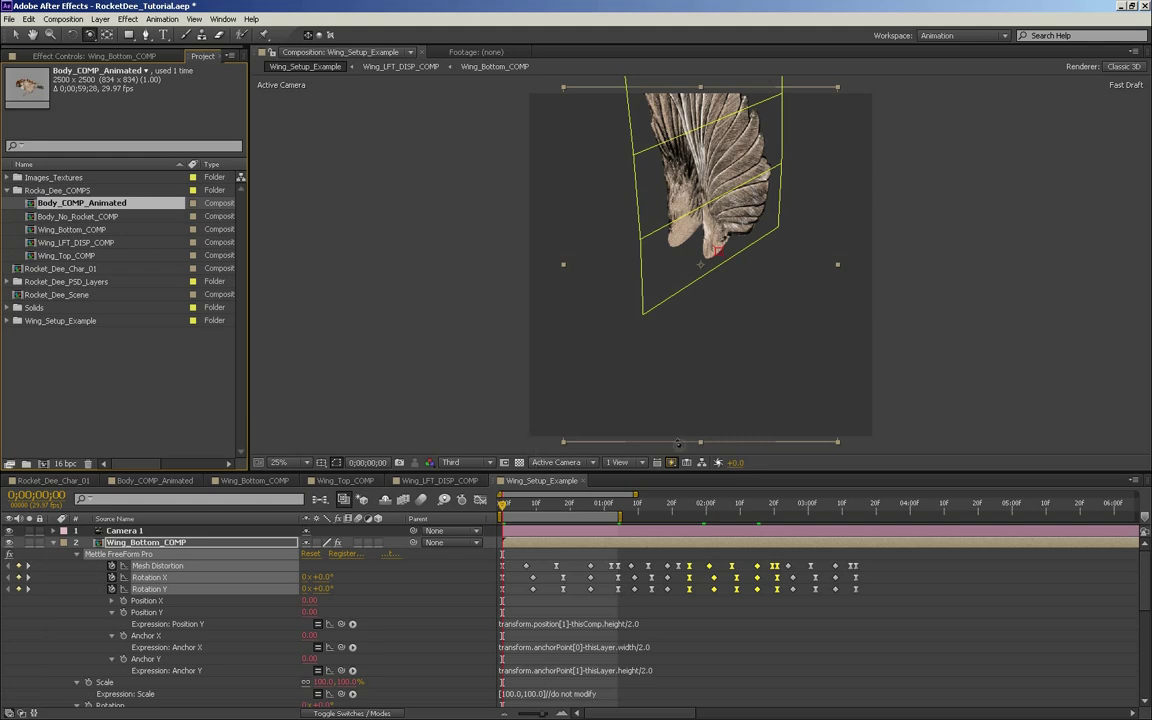
{"action": "left_click_drag", "start_coordinate": [576, 507], "coordinate": [582, 506]}
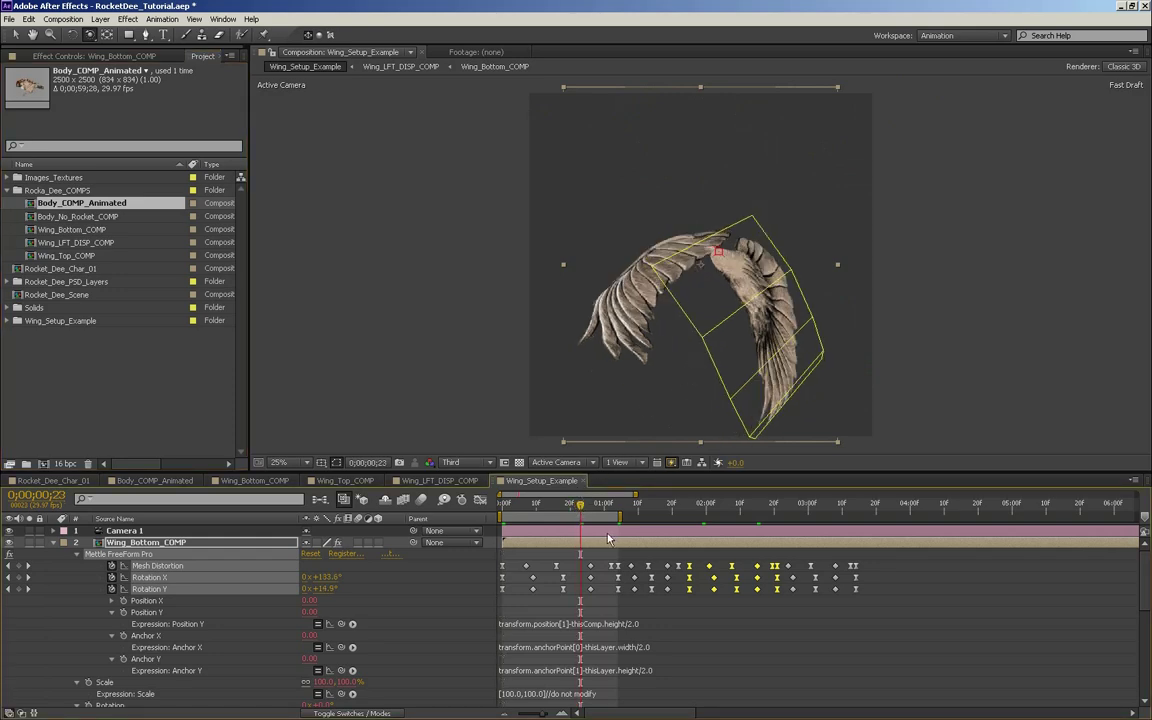